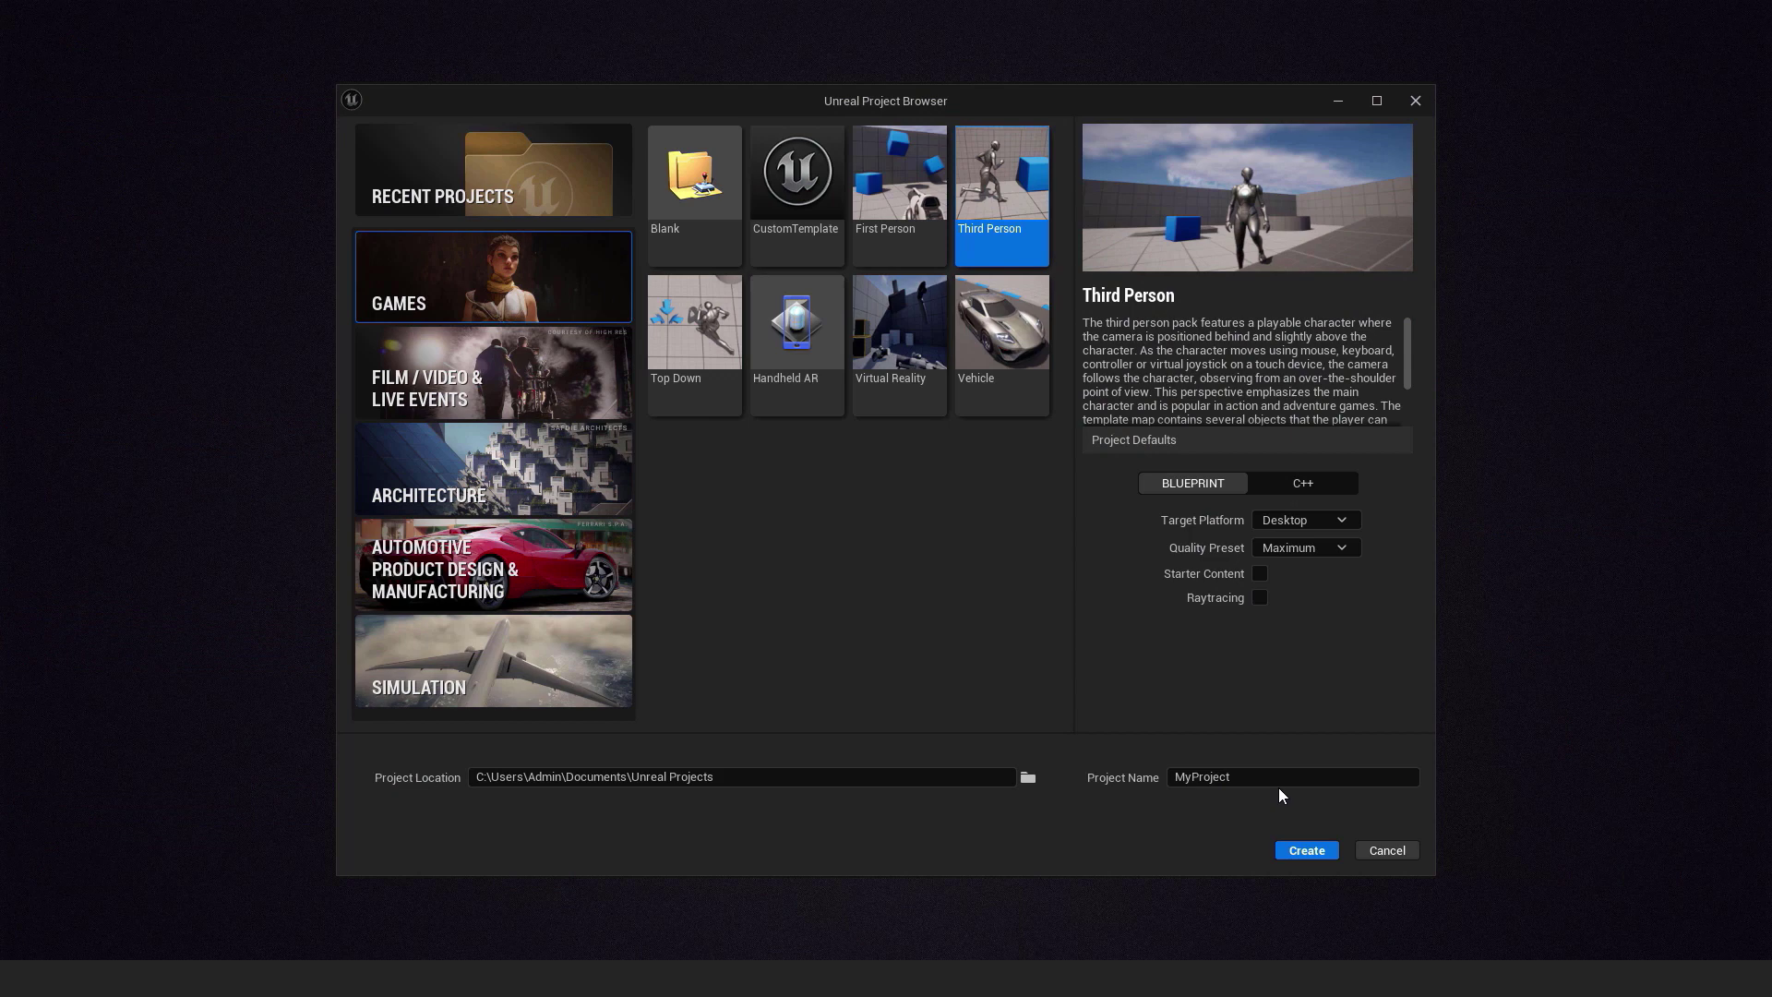
# Step: Create the project from the Third Person template with the name Watertut
pyautogui.moveTo(1277, 782); pyautogui.dragTo(1152, 776)
pyautogui.write('Watertut')
pyautogui.click(1306, 850)
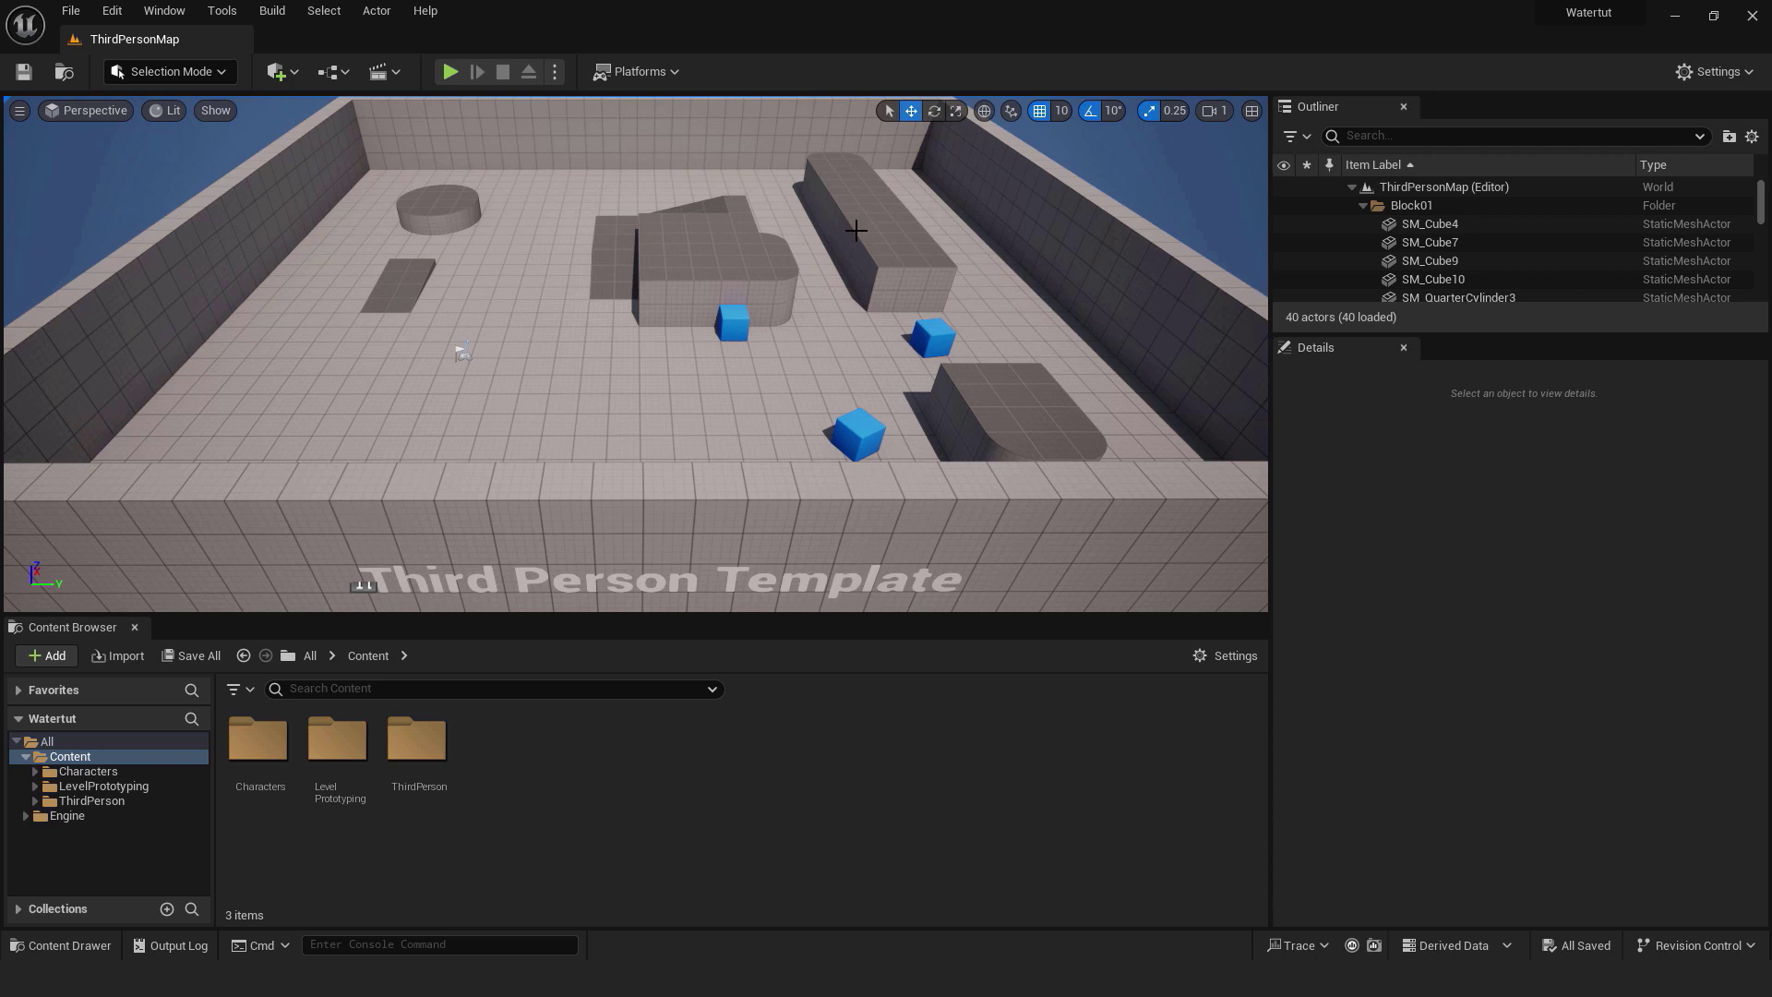
# Step: Load the Default Editor Layout for the workspace
pyautogui.click(164, 10)
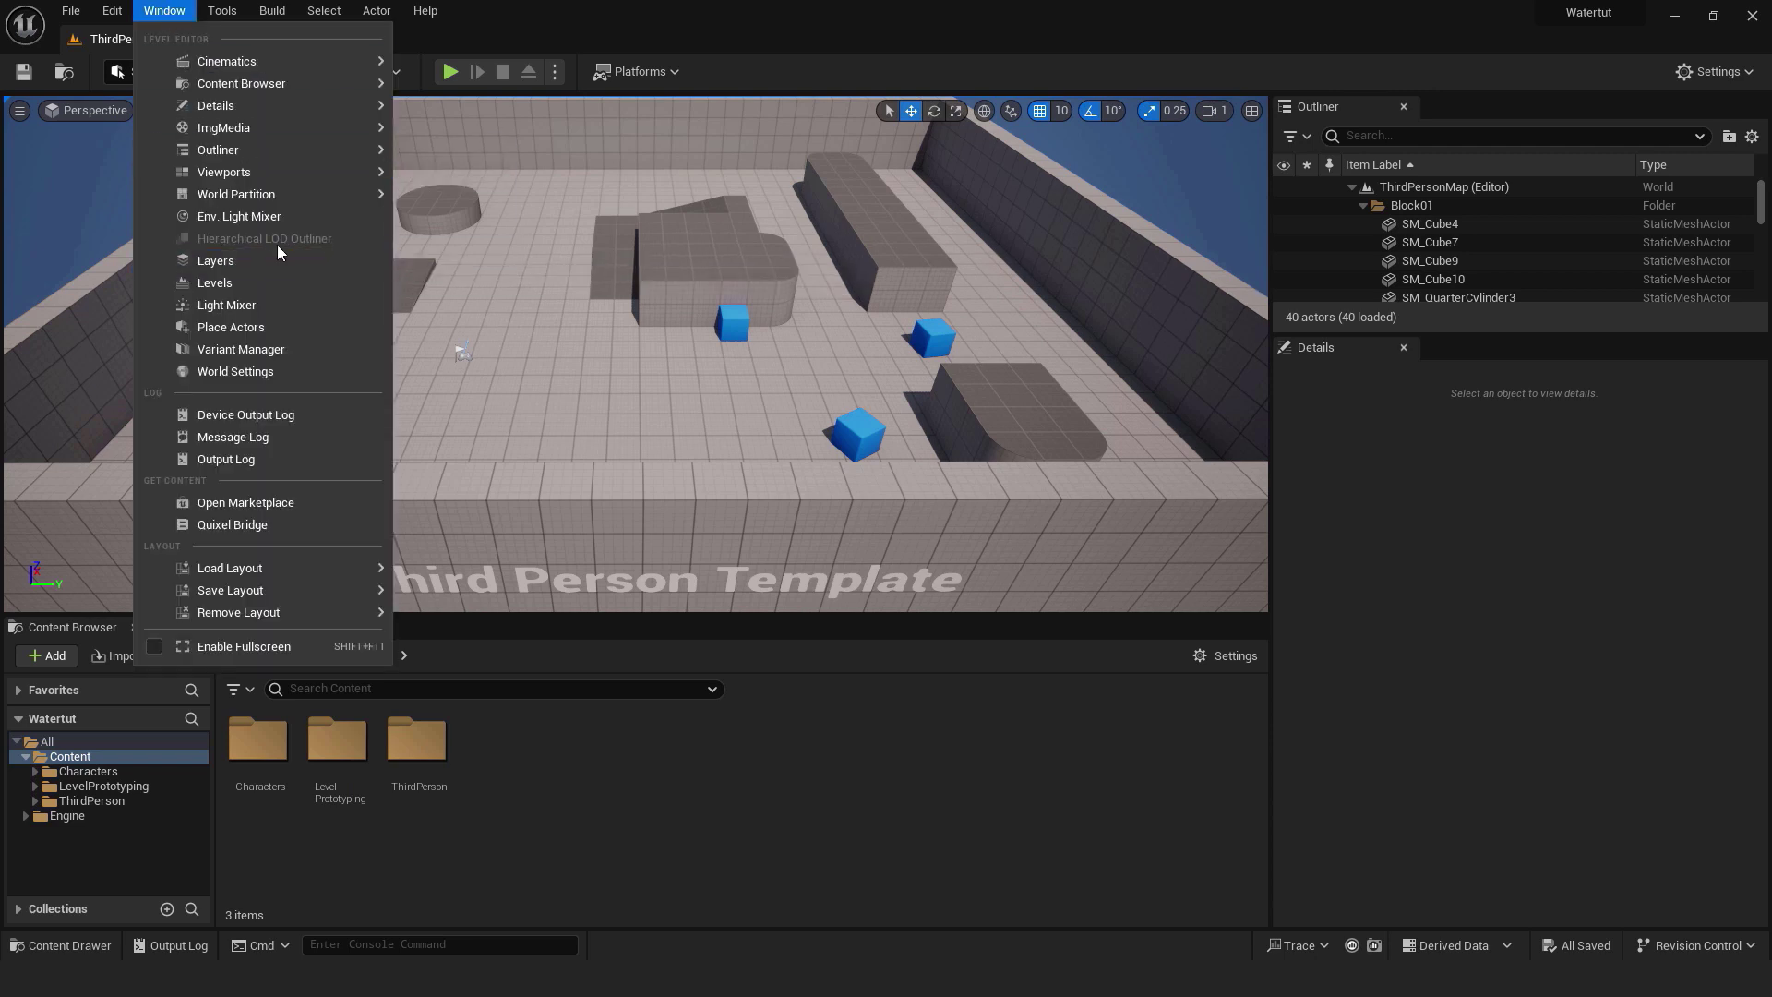
pyautogui.moveTo(273, 571)
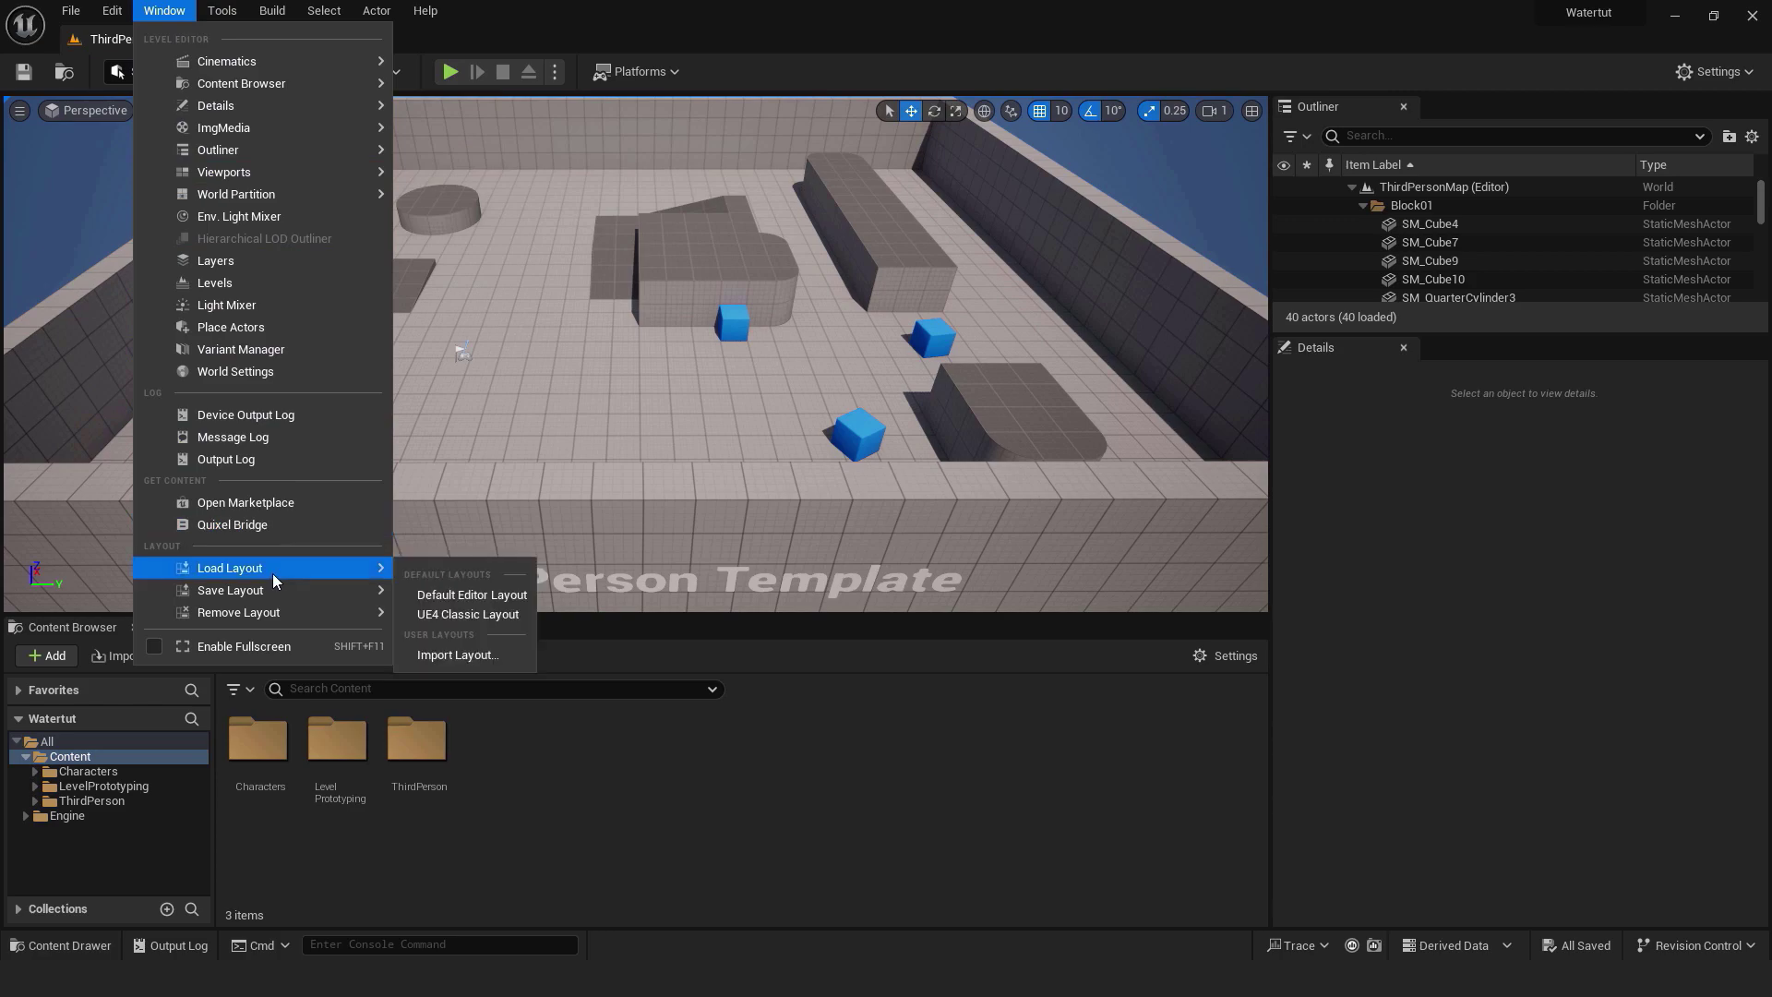
pyautogui.click(505, 601)
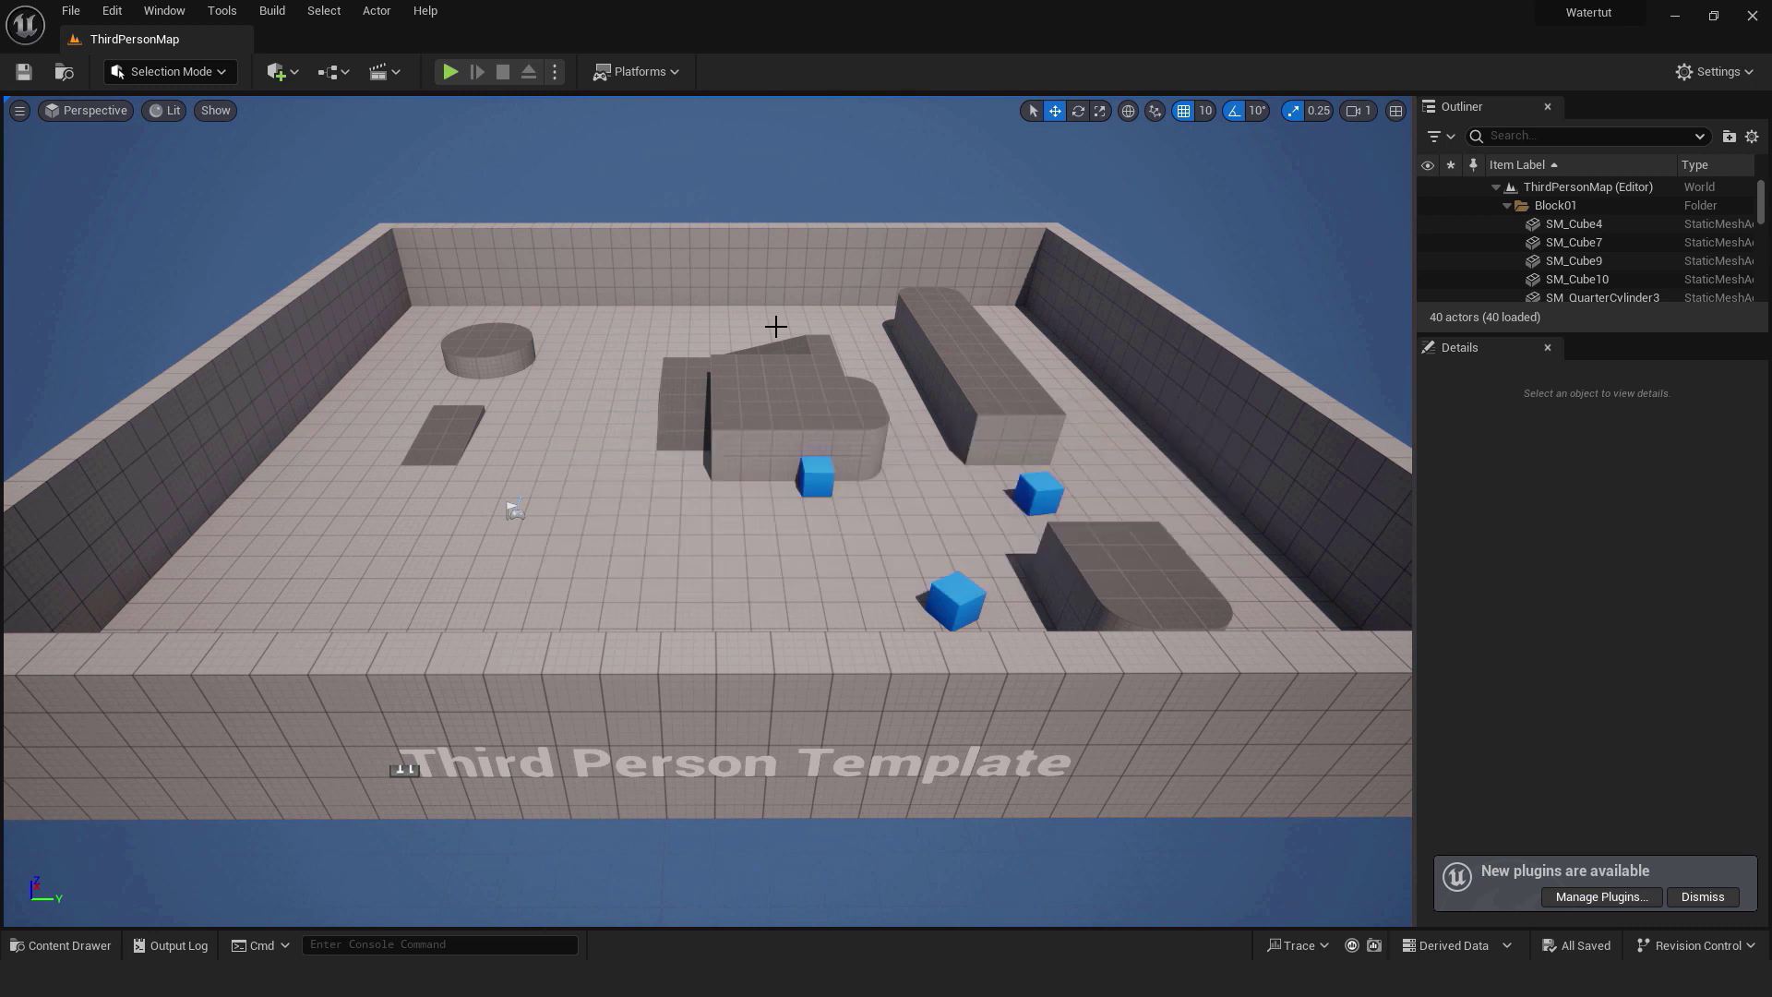
# Step: Find the Water plugin among the project's plugins and enable it, accepting its experimental status
pyautogui.click(111, 11)
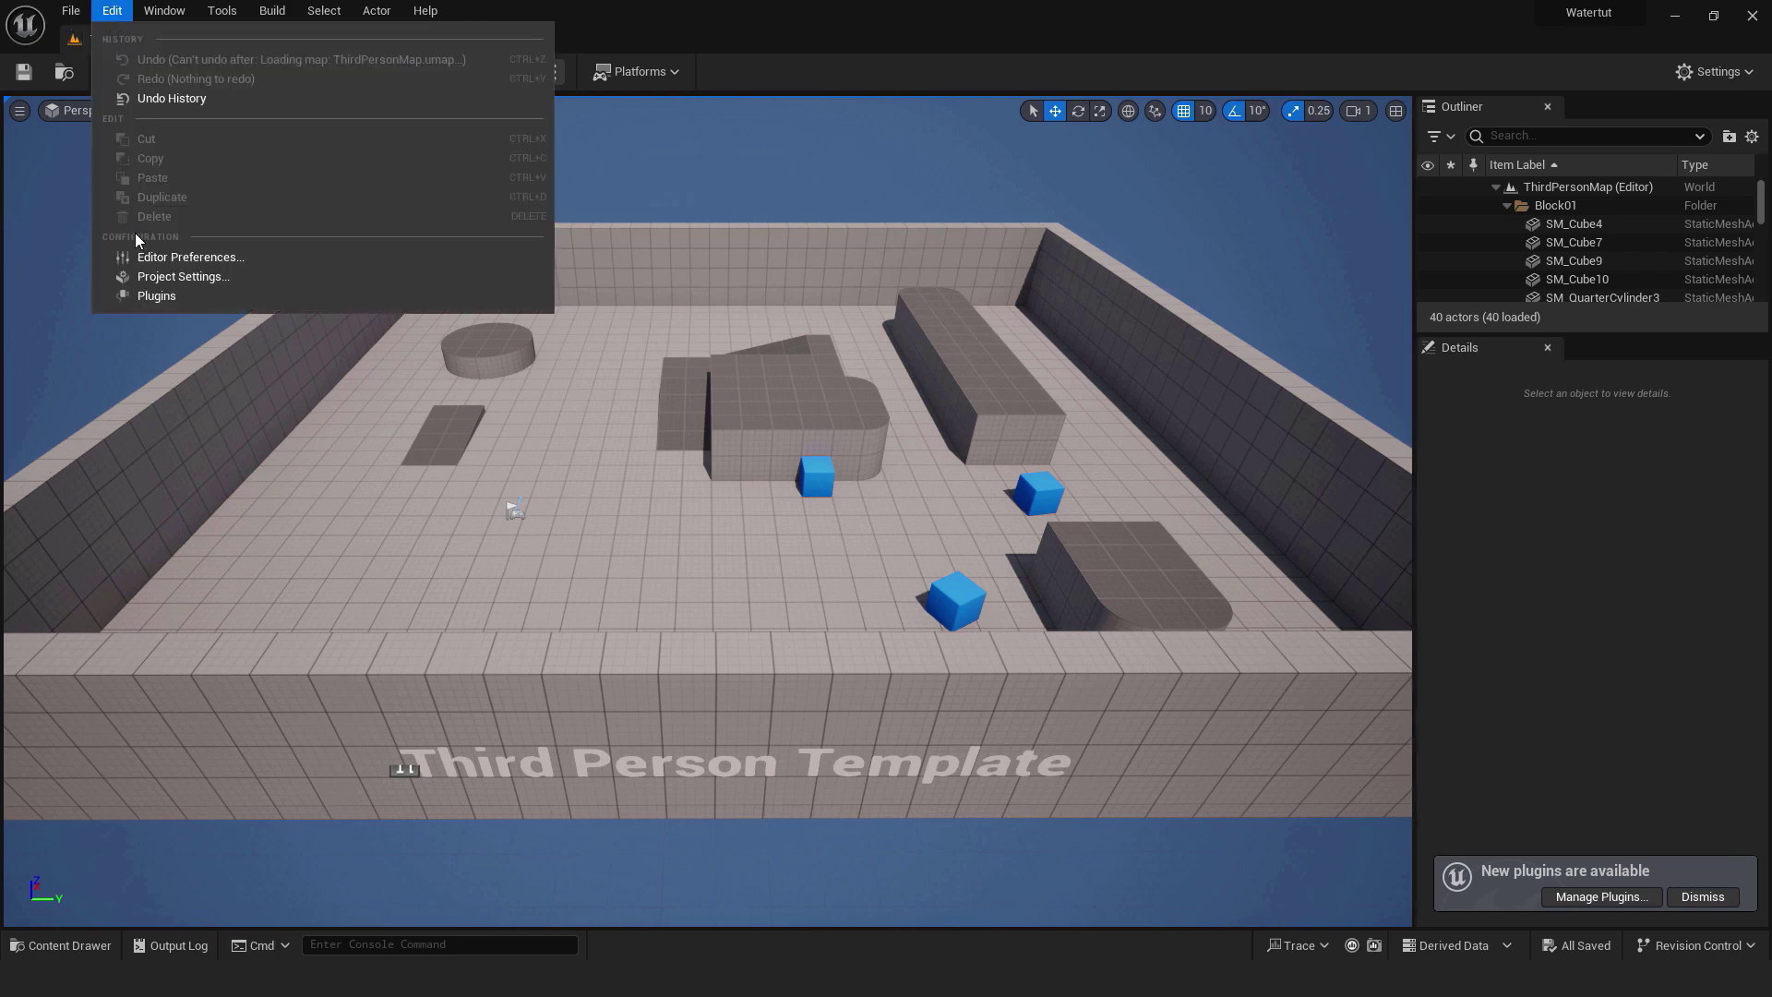
pyautogui.click(157, 295)
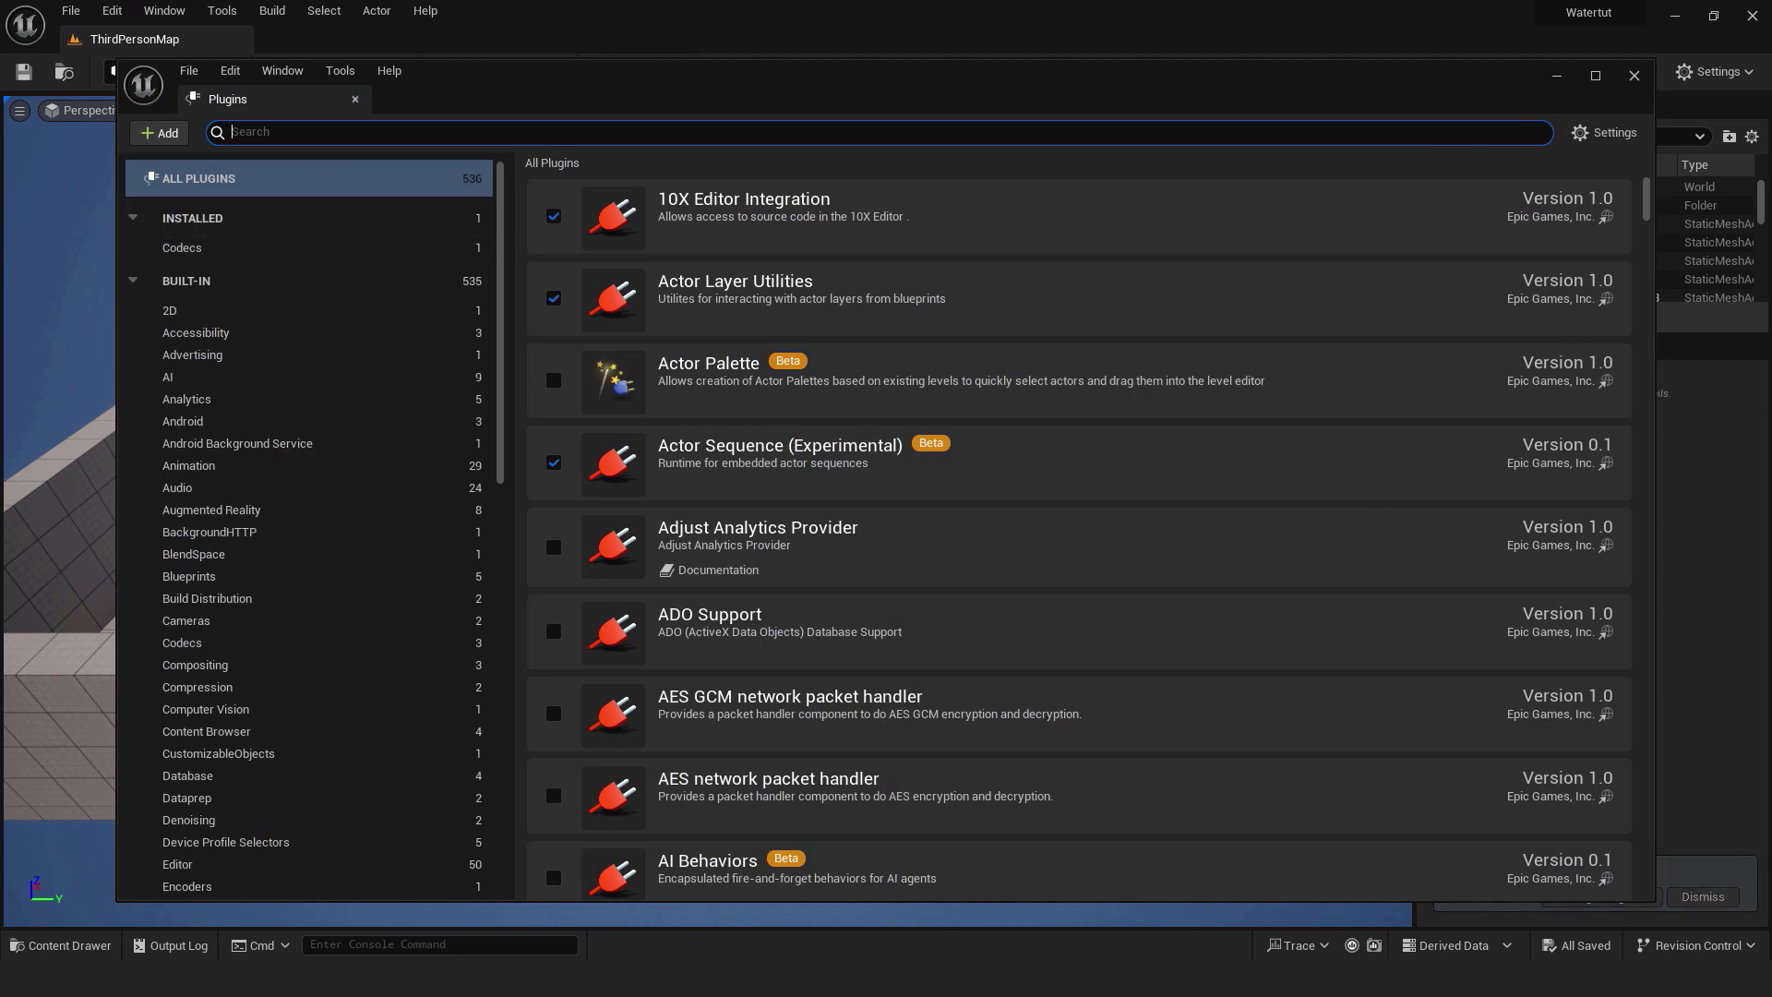
pyautogui.write('water')
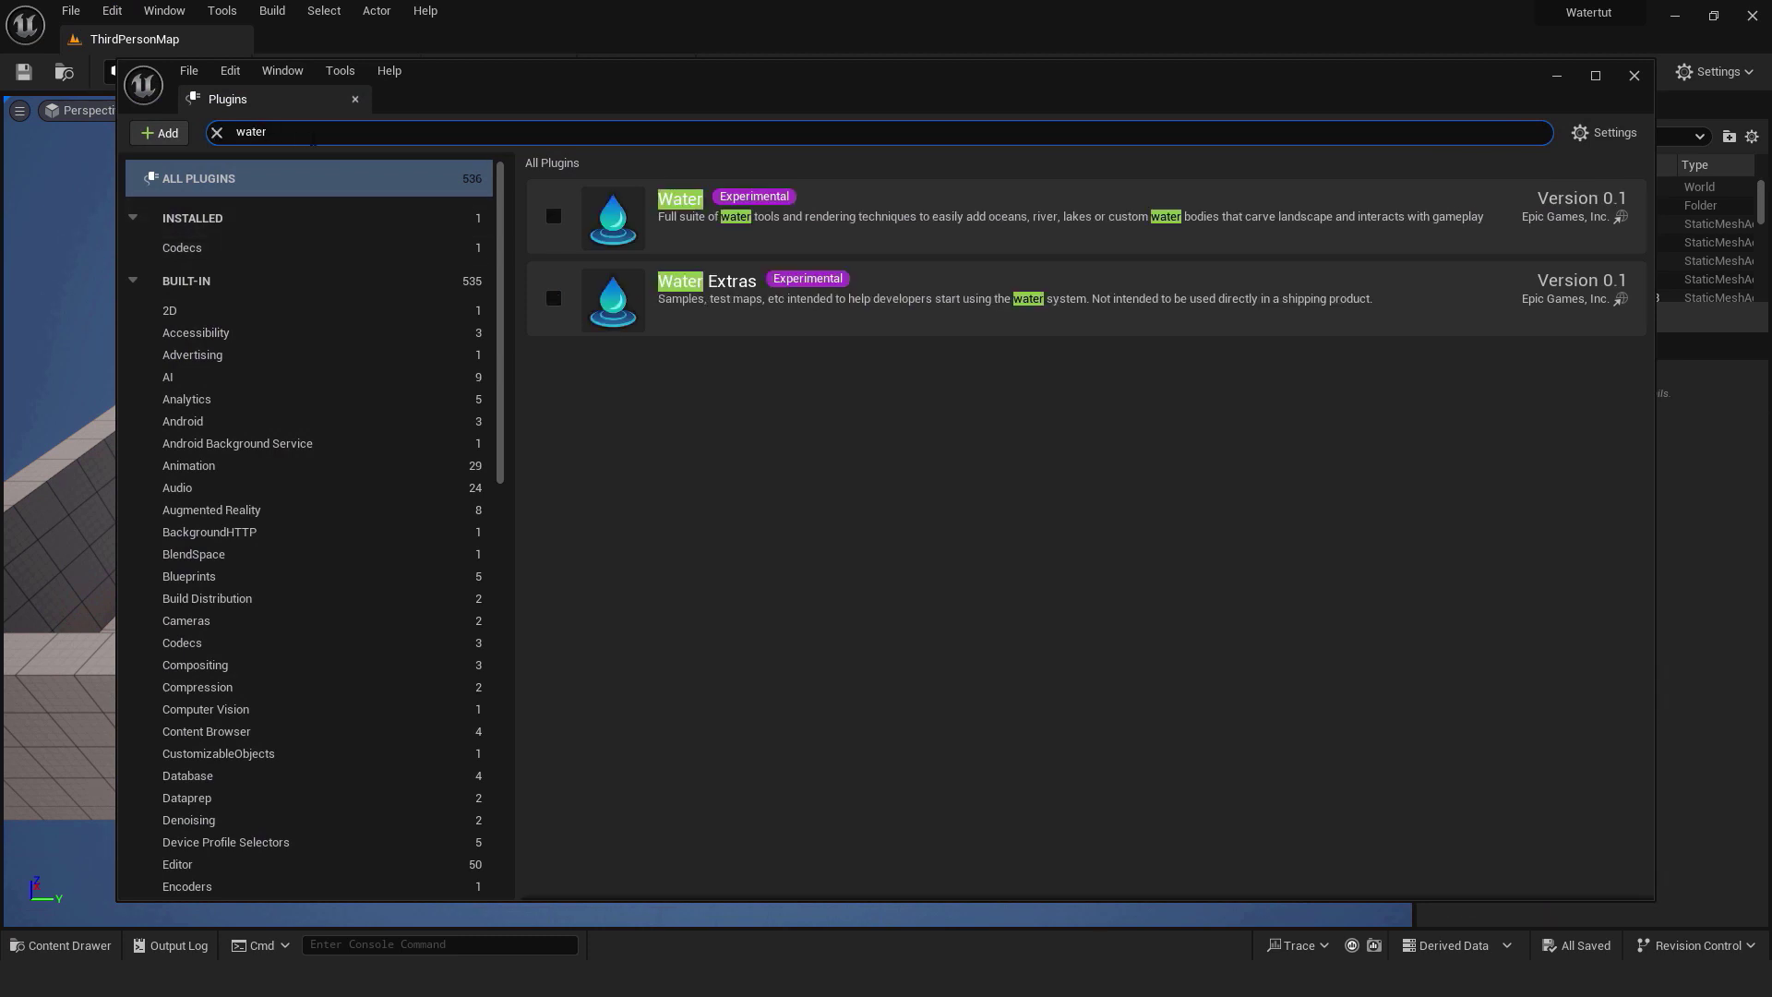
pyautogui.click(554, 220)
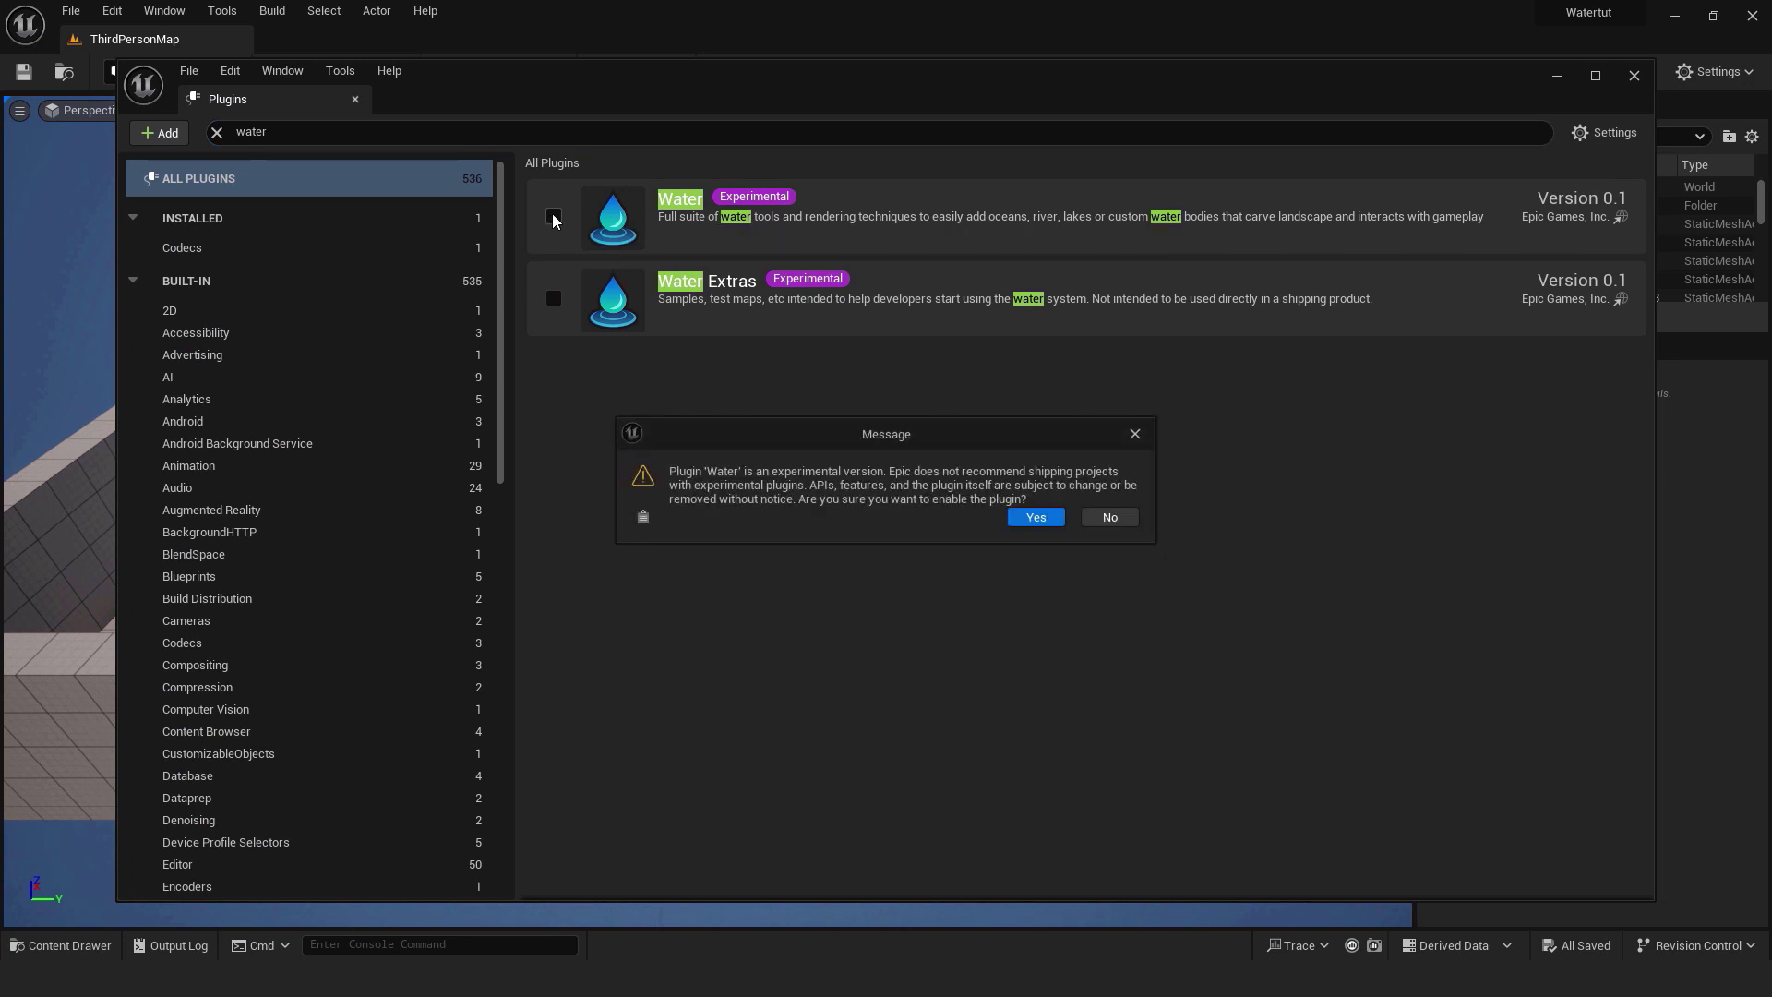
pyautogui.click(1035, 517)
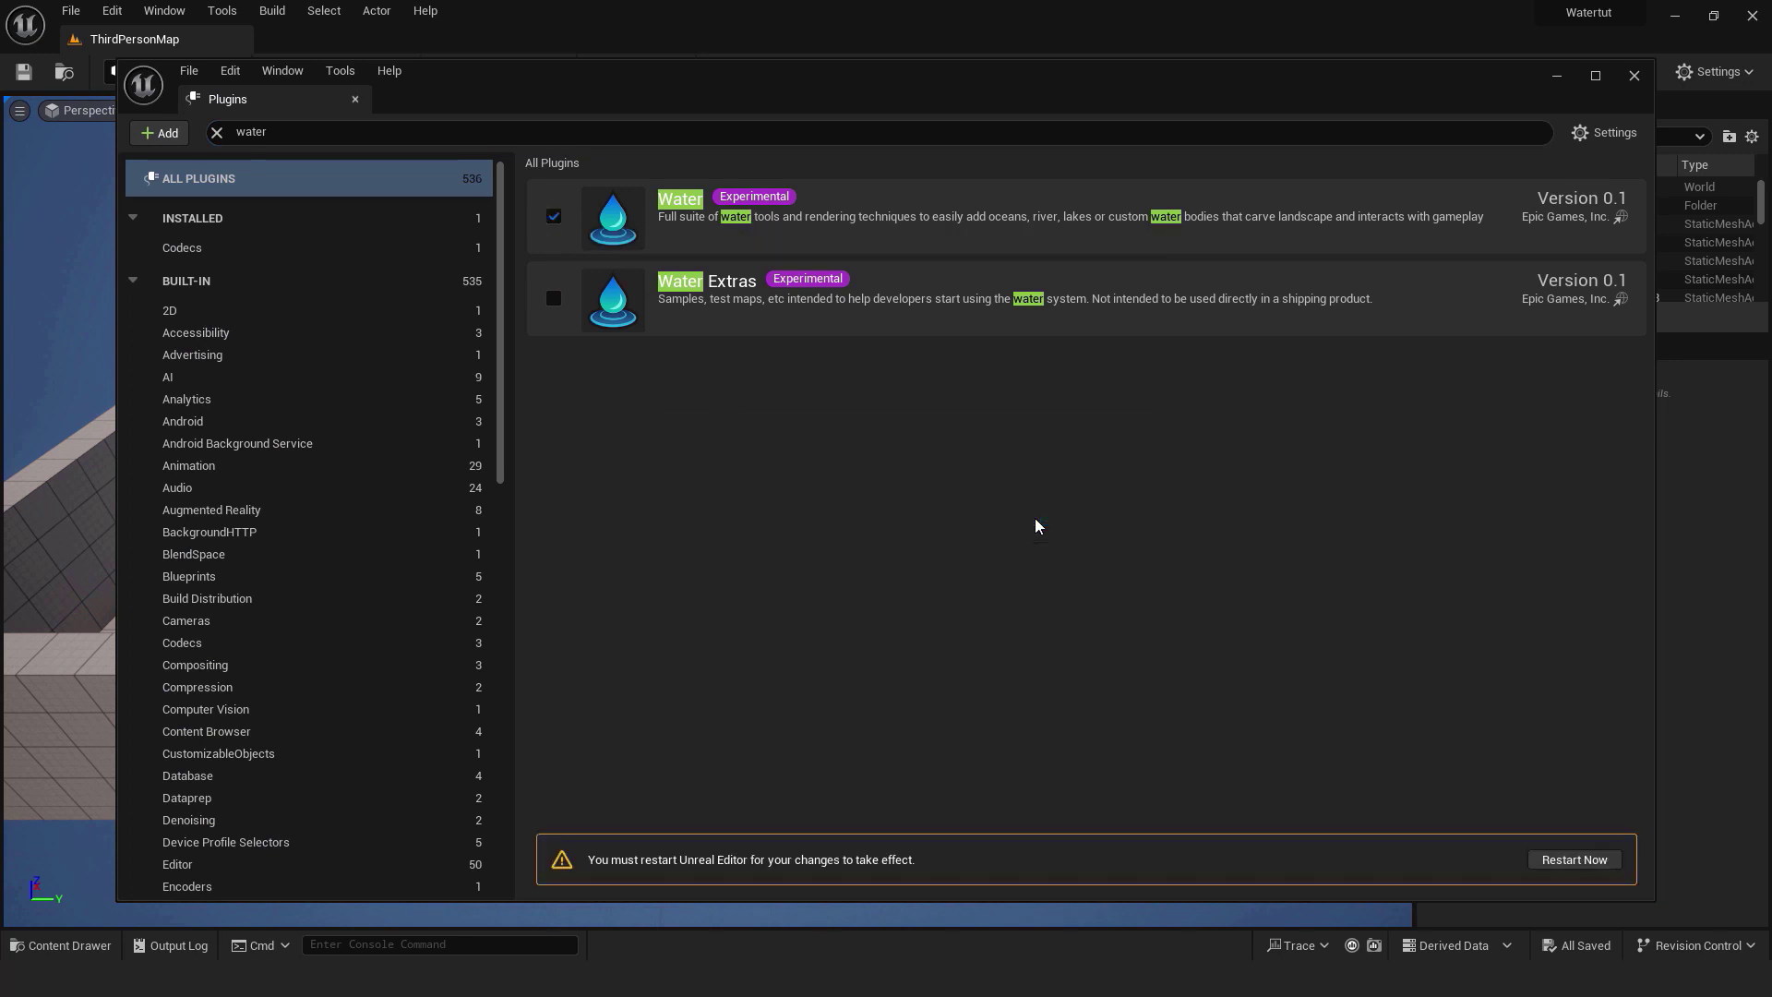
# Step: Enable the Landmass plugin, accepting its beta status, and restart the editor to apply the plugin changes
pyautogui.click(374, 132)
pyautogui.write('land')
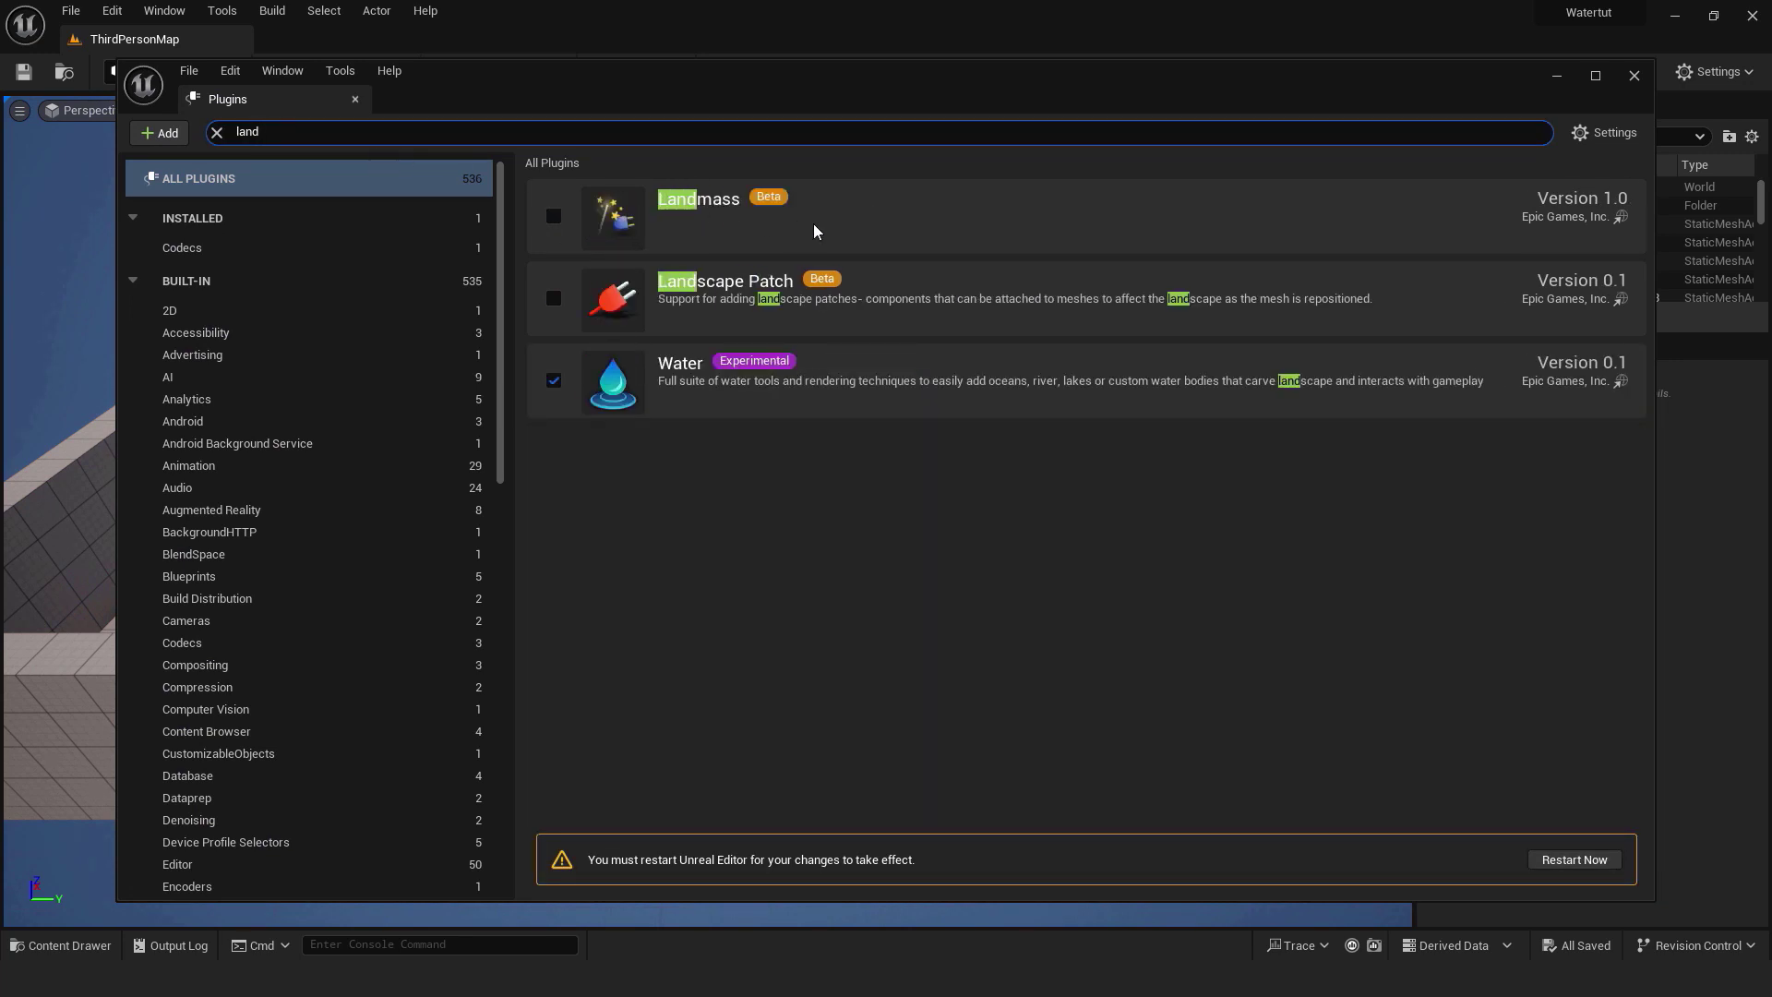
pyautogui.click(554, 222)
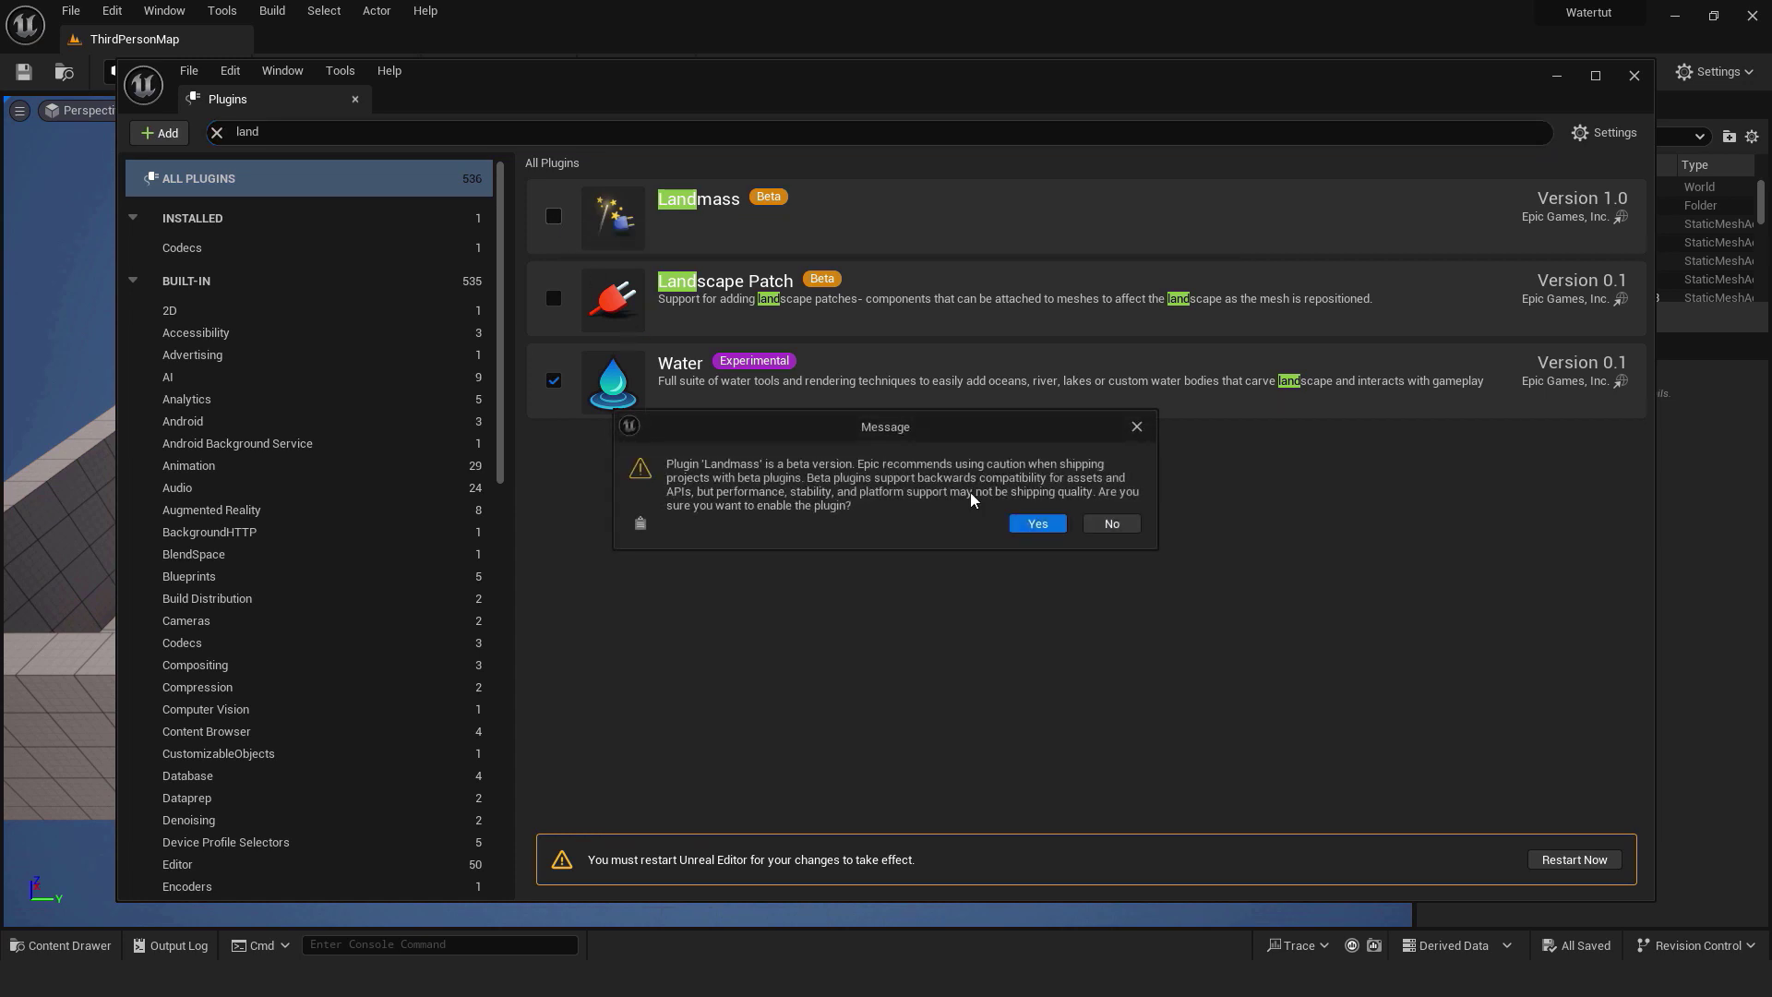
pyautogui.click(1039, 523)
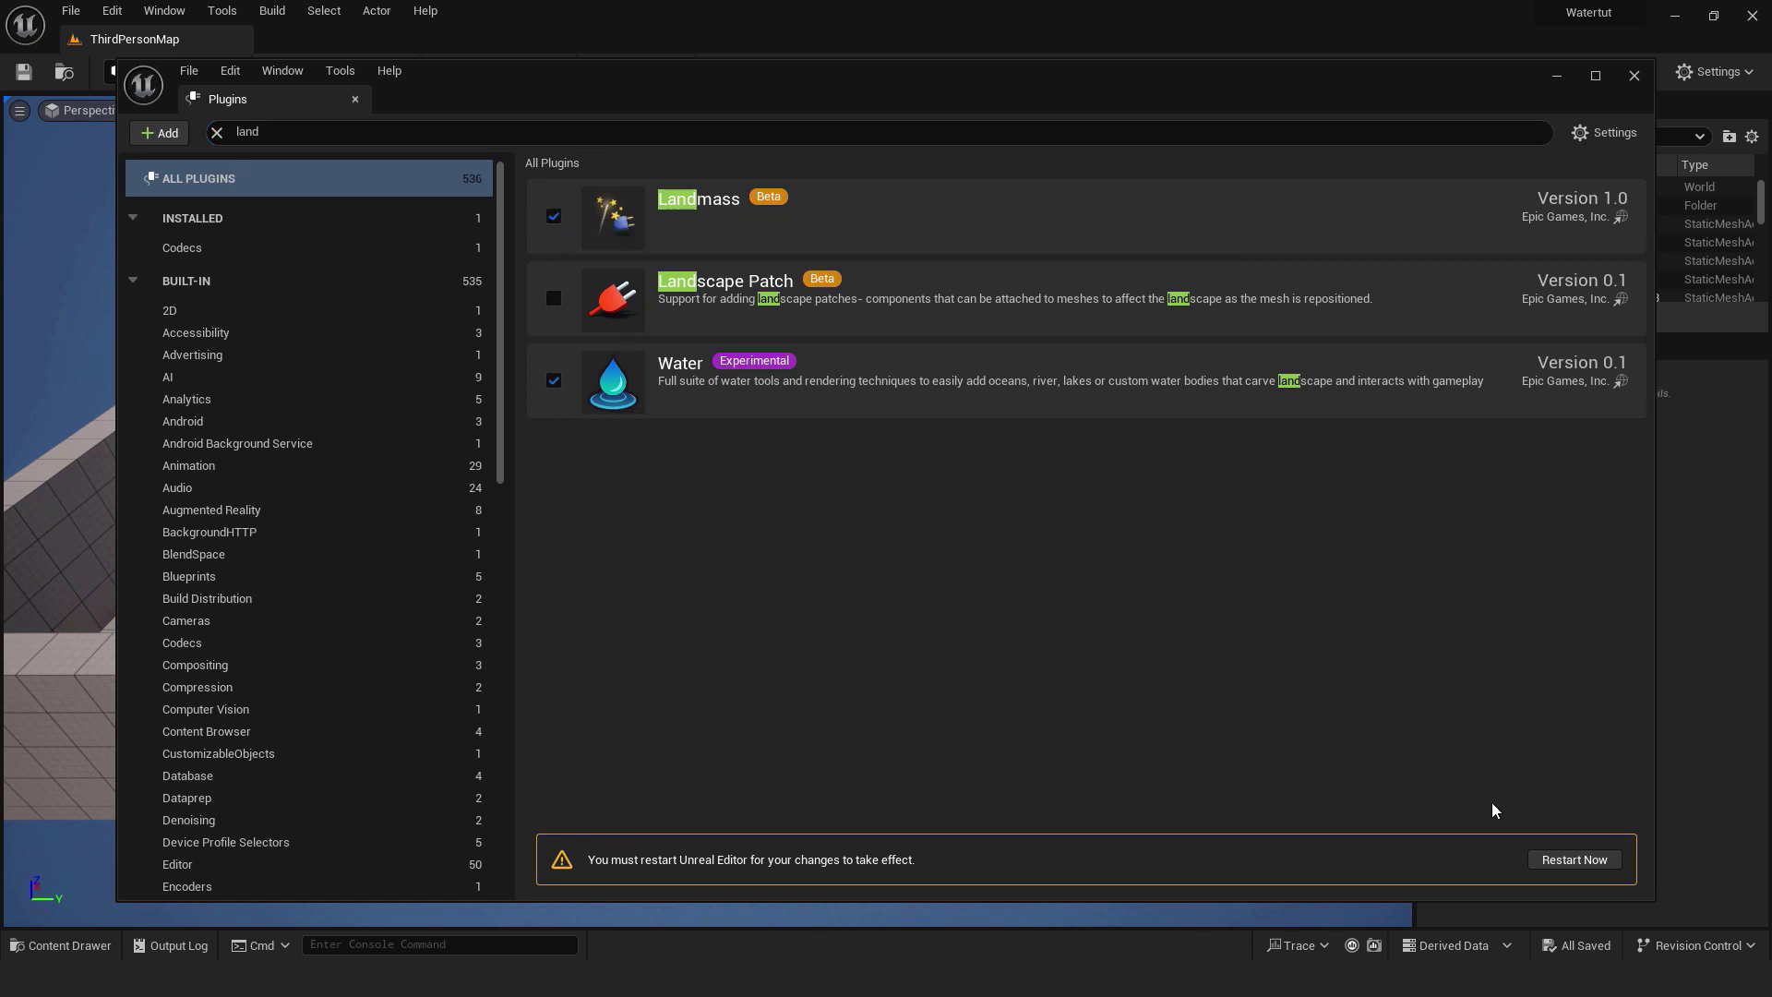
pyautogui.click(1572, 860)
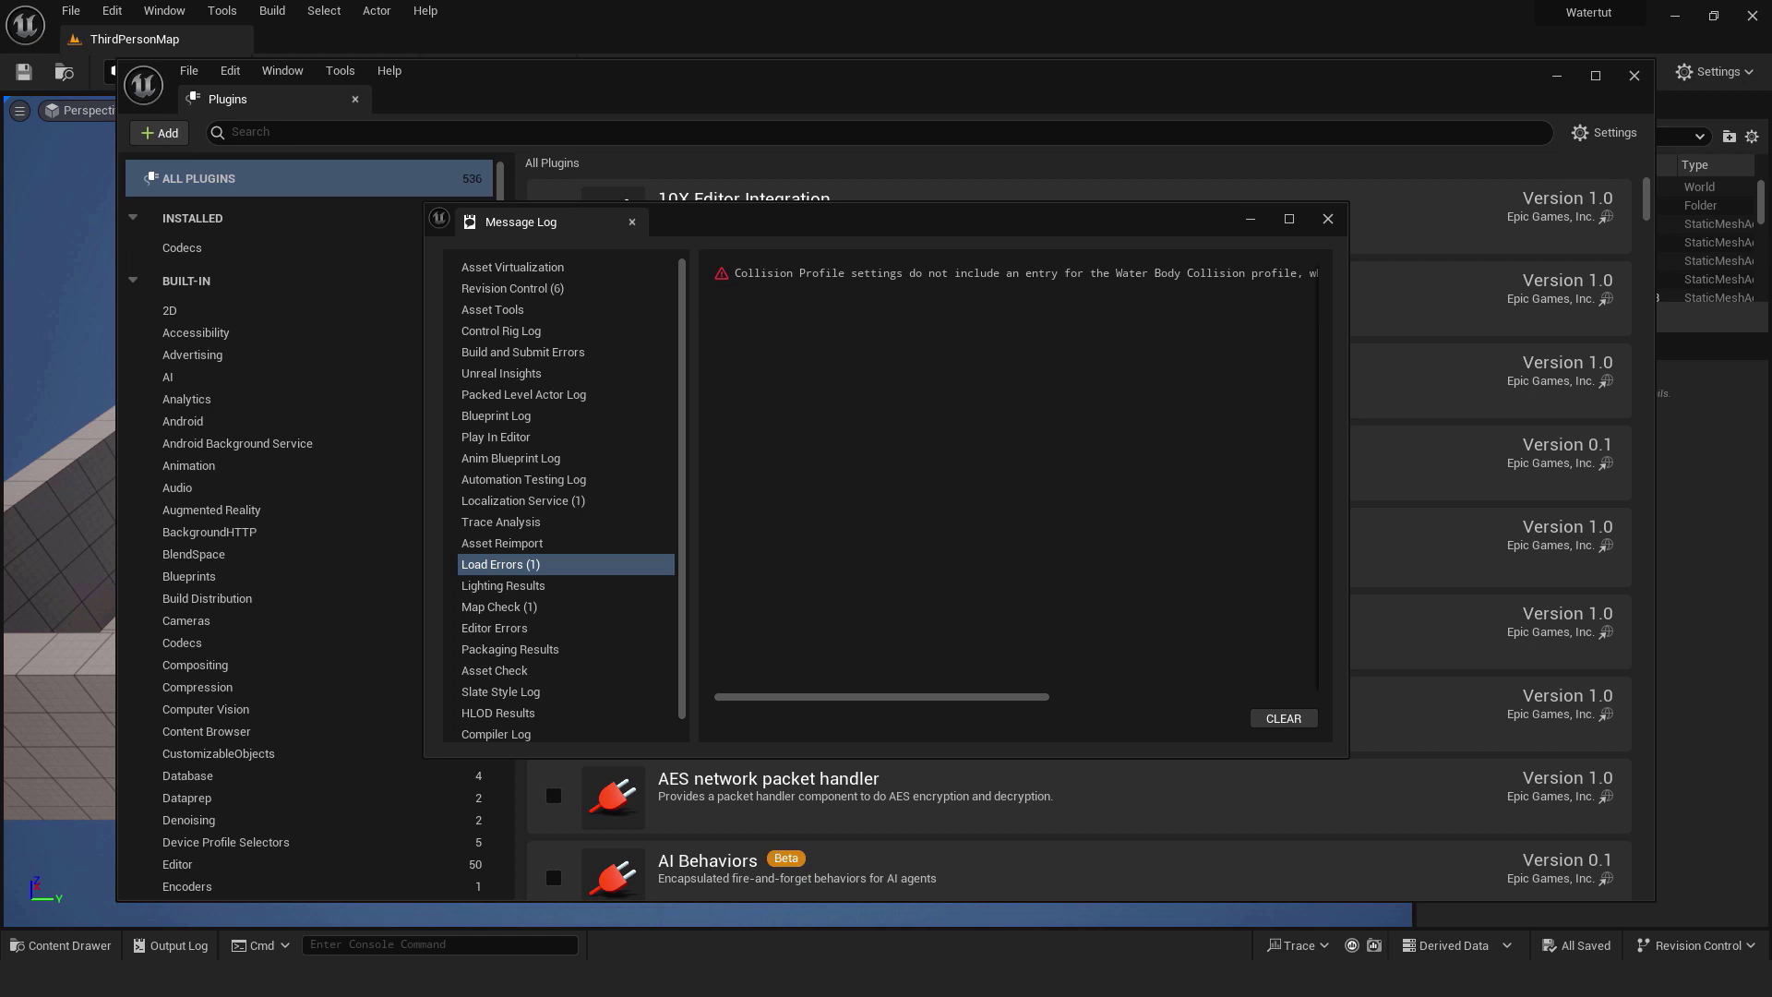
# Step: Add the missing Water Body Collision profile entry to DefaultEngine.ini, clear the load errors, and close the message log and plugins windows
pyautogui.moveTo(904, 697); pyautogui.dragTo(1175, 704)
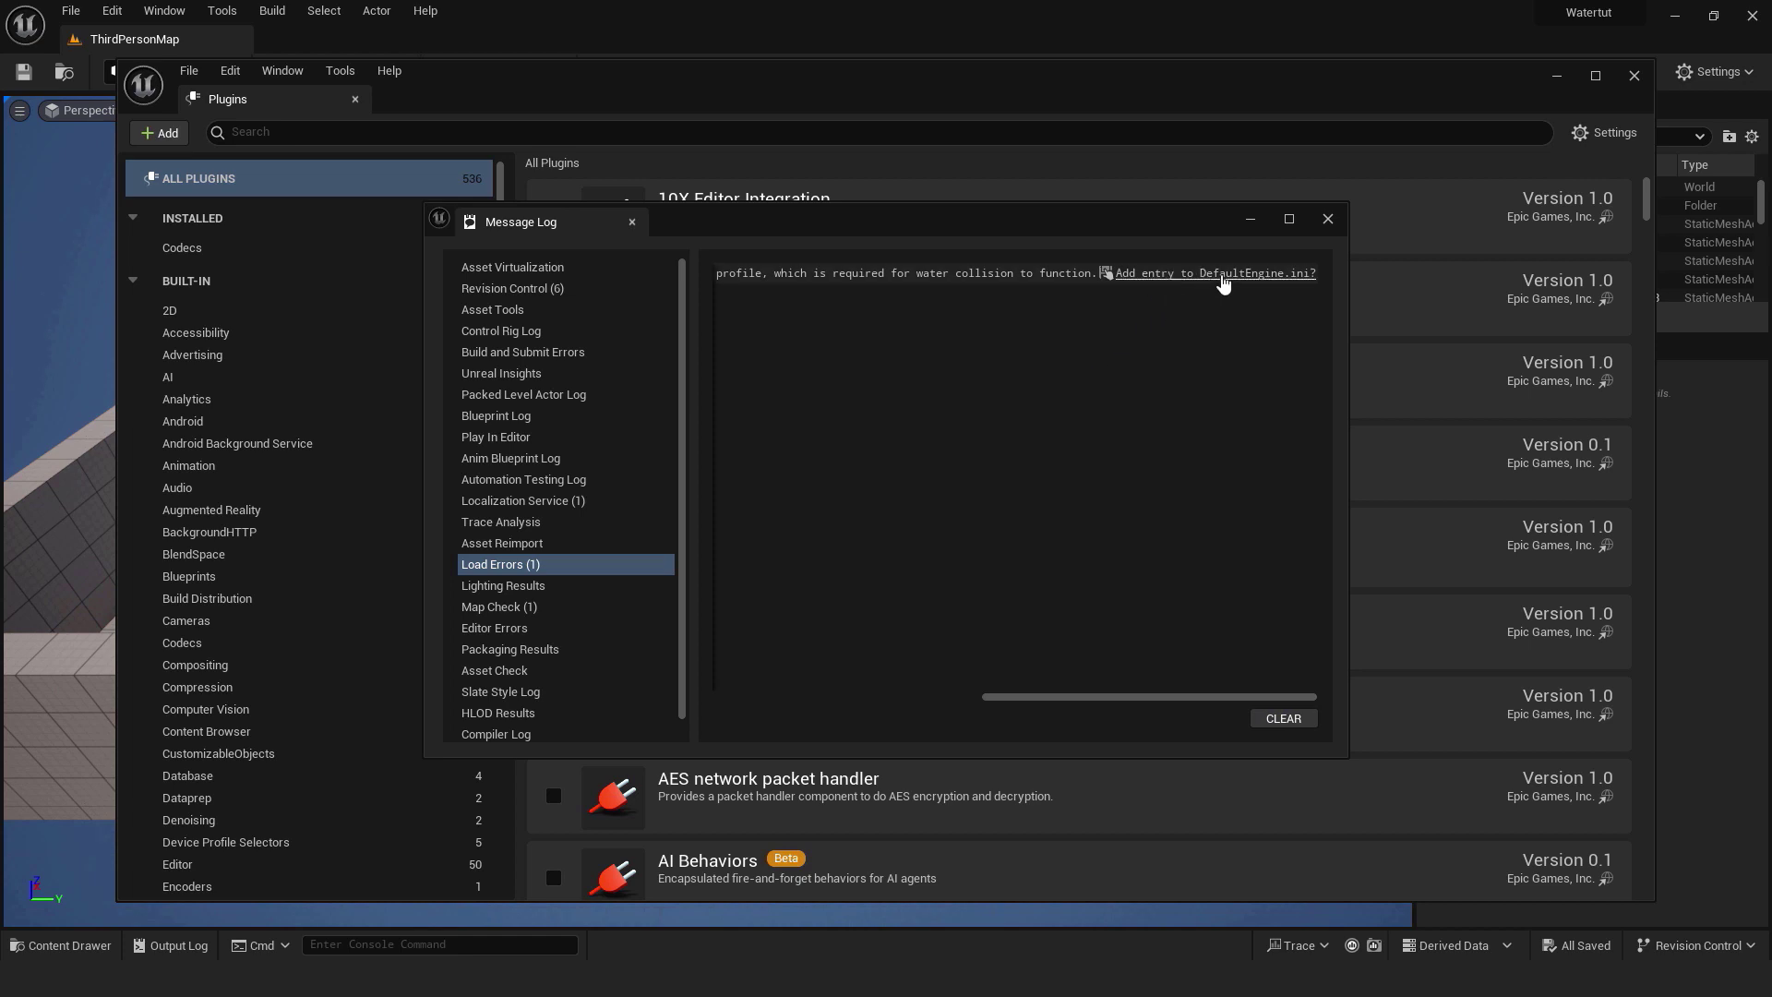
pyautogui.click(1222, 277)
pyautogui.click(1285, 722)
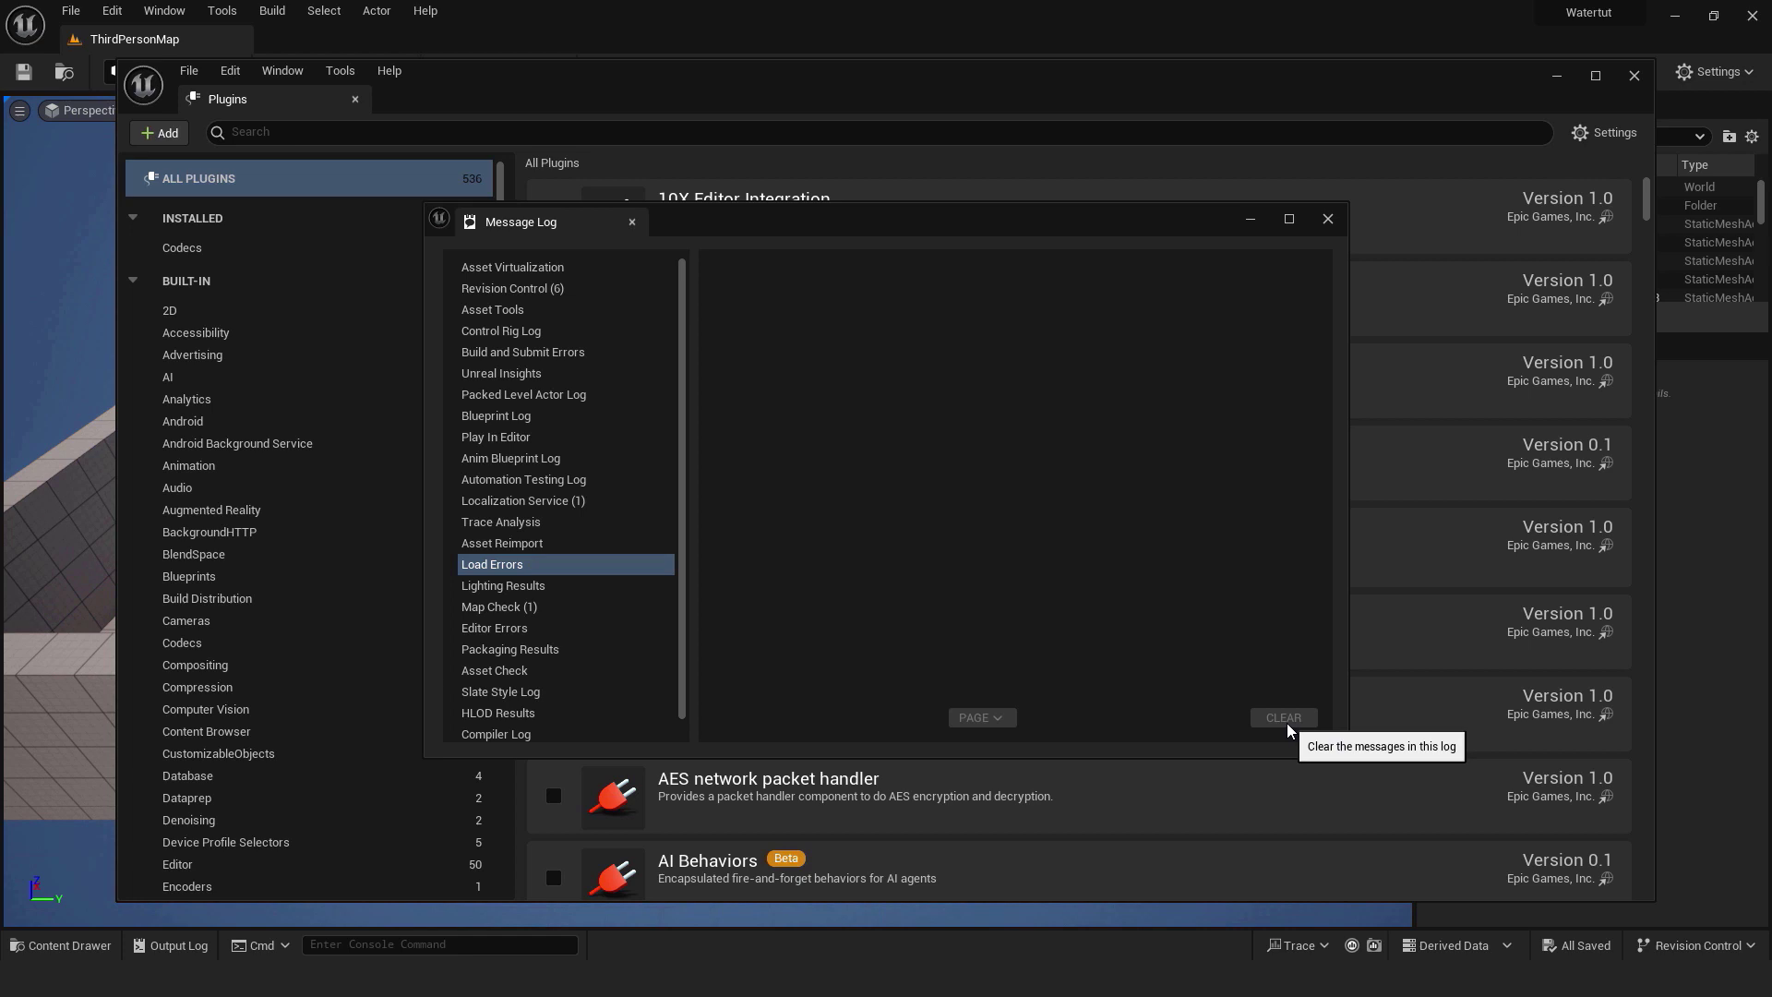
pyautogui.click(1329, 220)
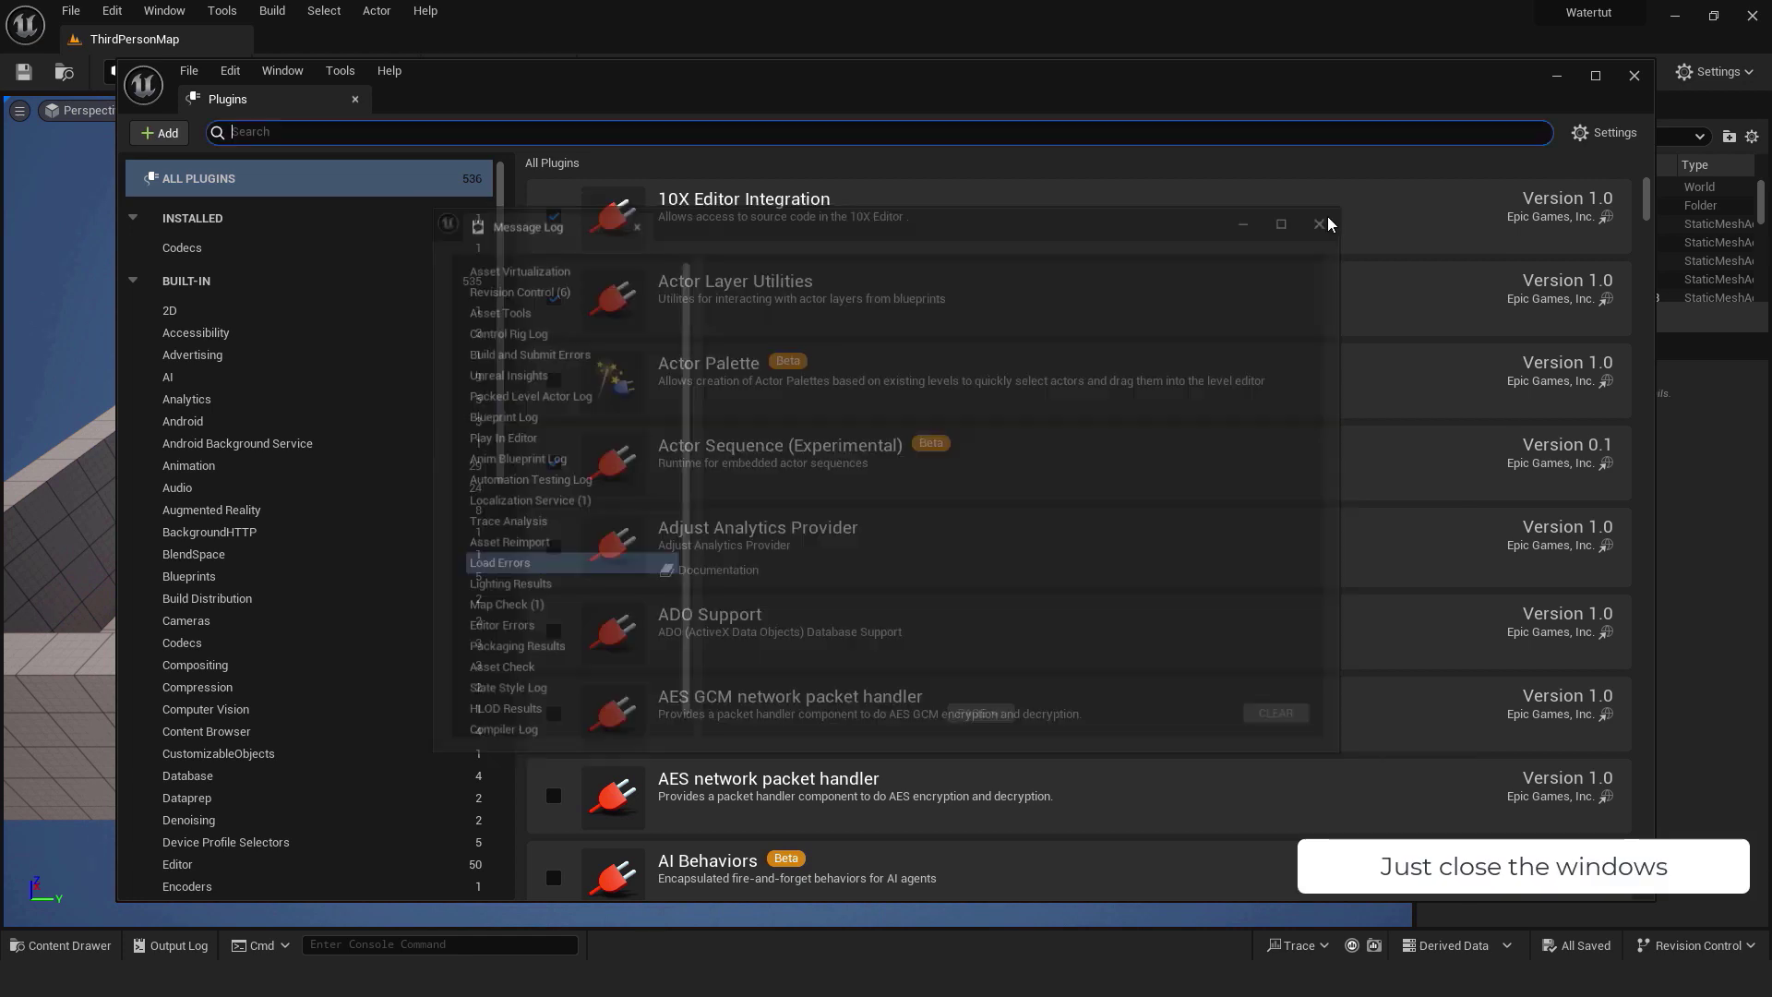
pyautogui.click(1633, 77)
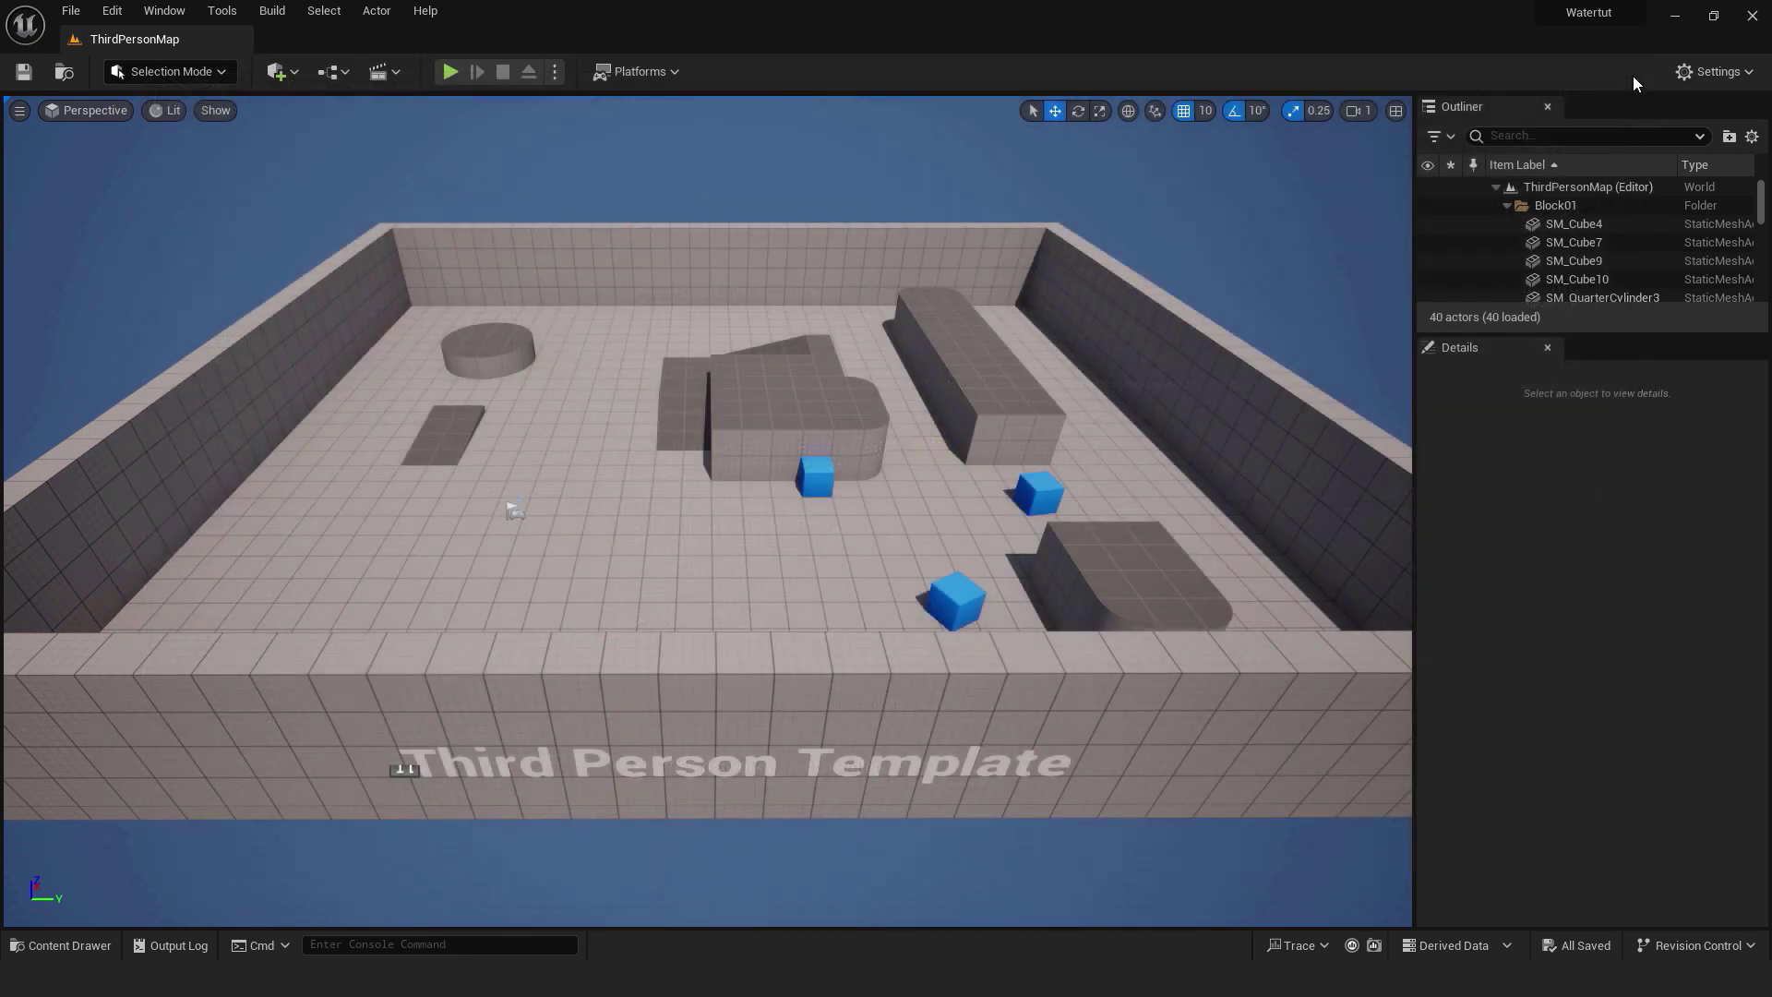
# Step: Create a new level from the Basic template
pyautogui.click(72, 11)
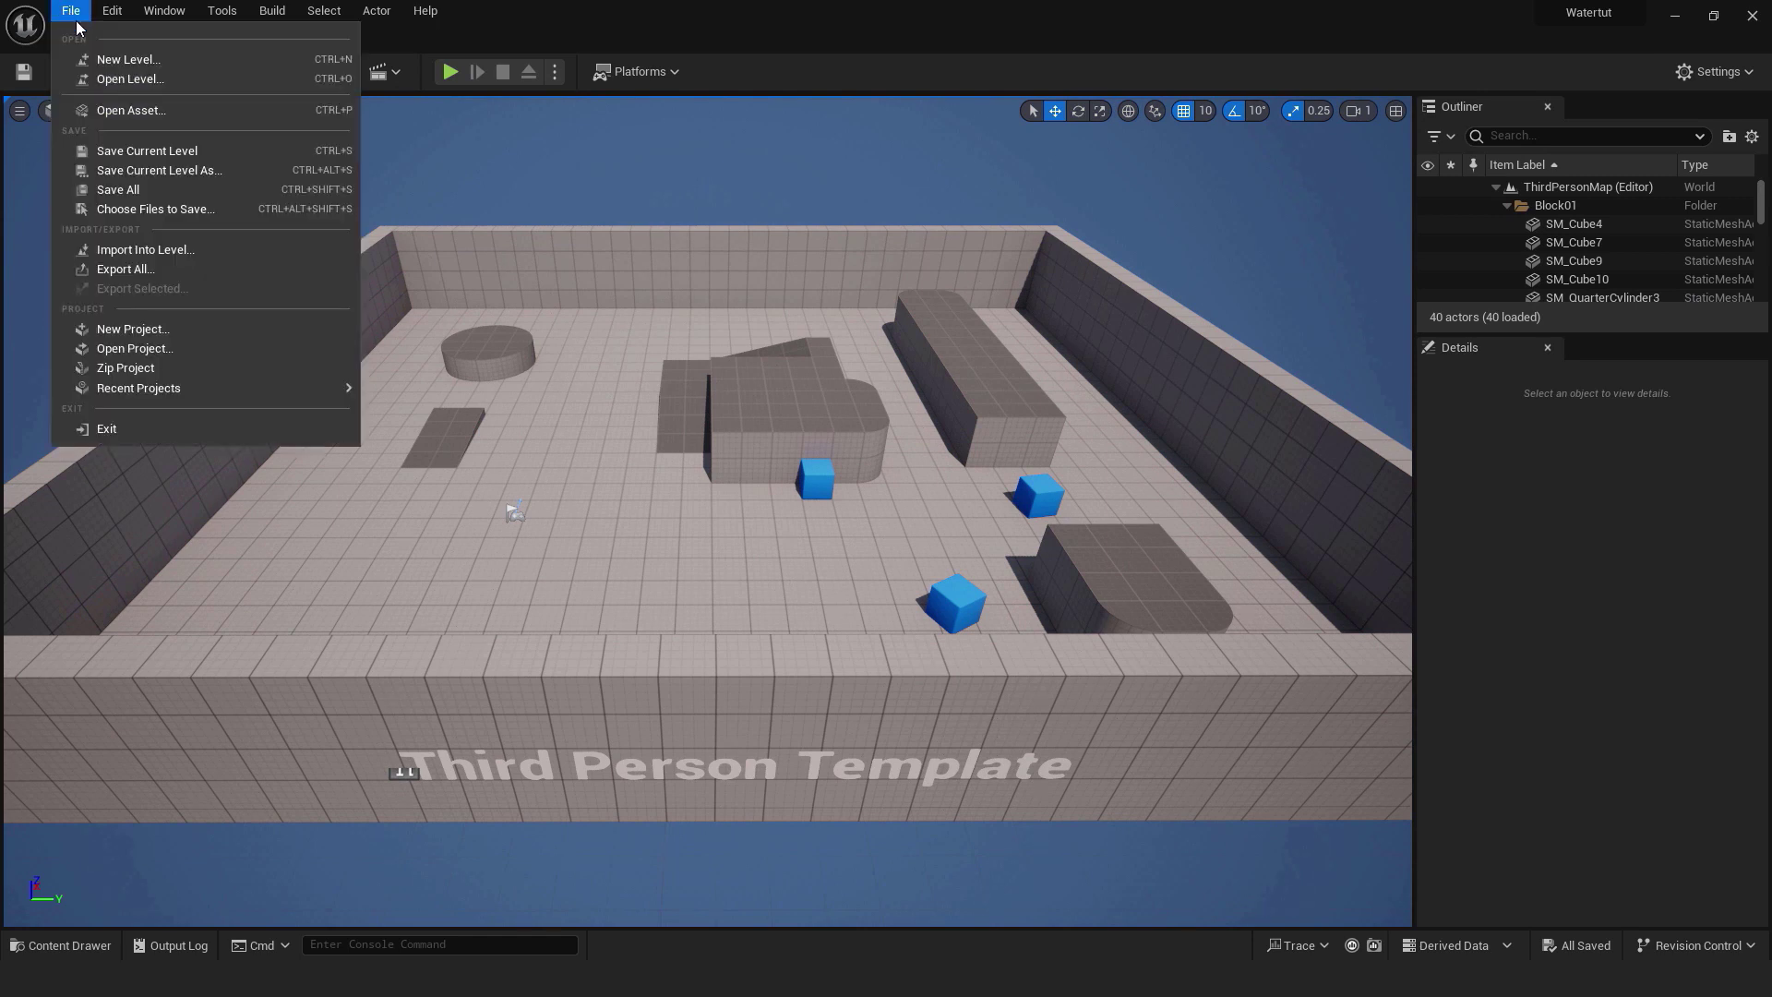
pyautogui.click(122, 59)
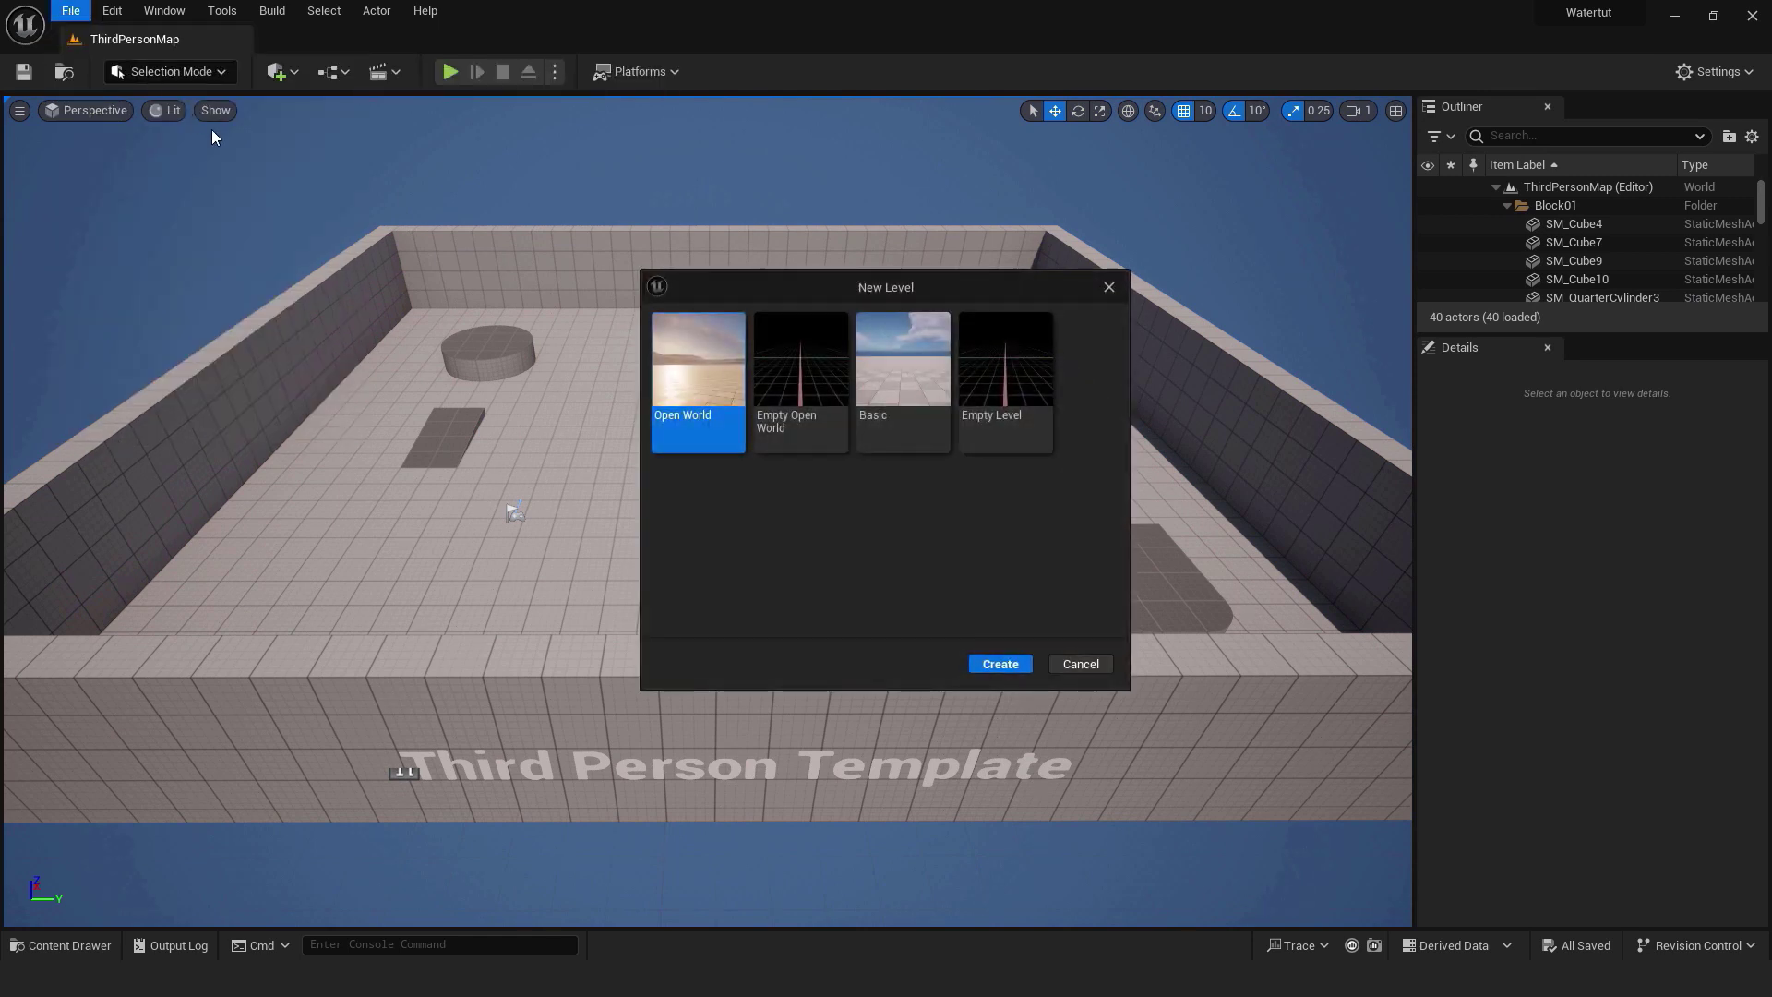
pyautogui.click(874, 374)
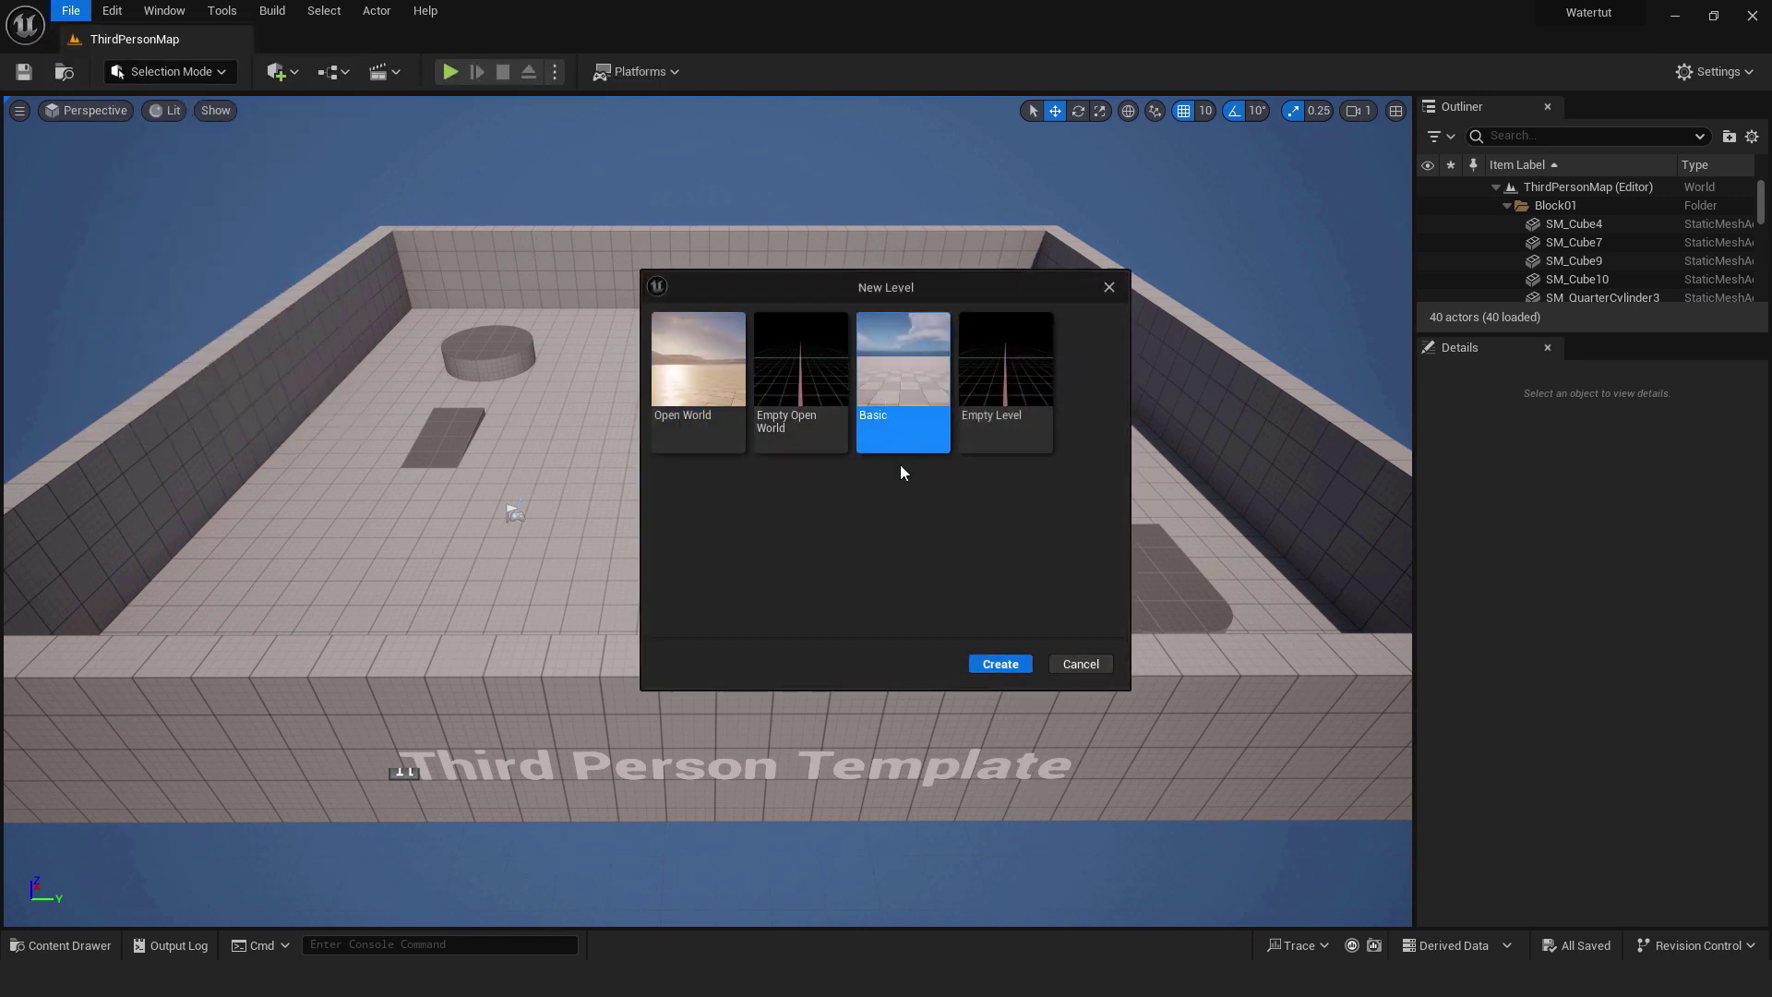
pyautogui.click(993, 664)
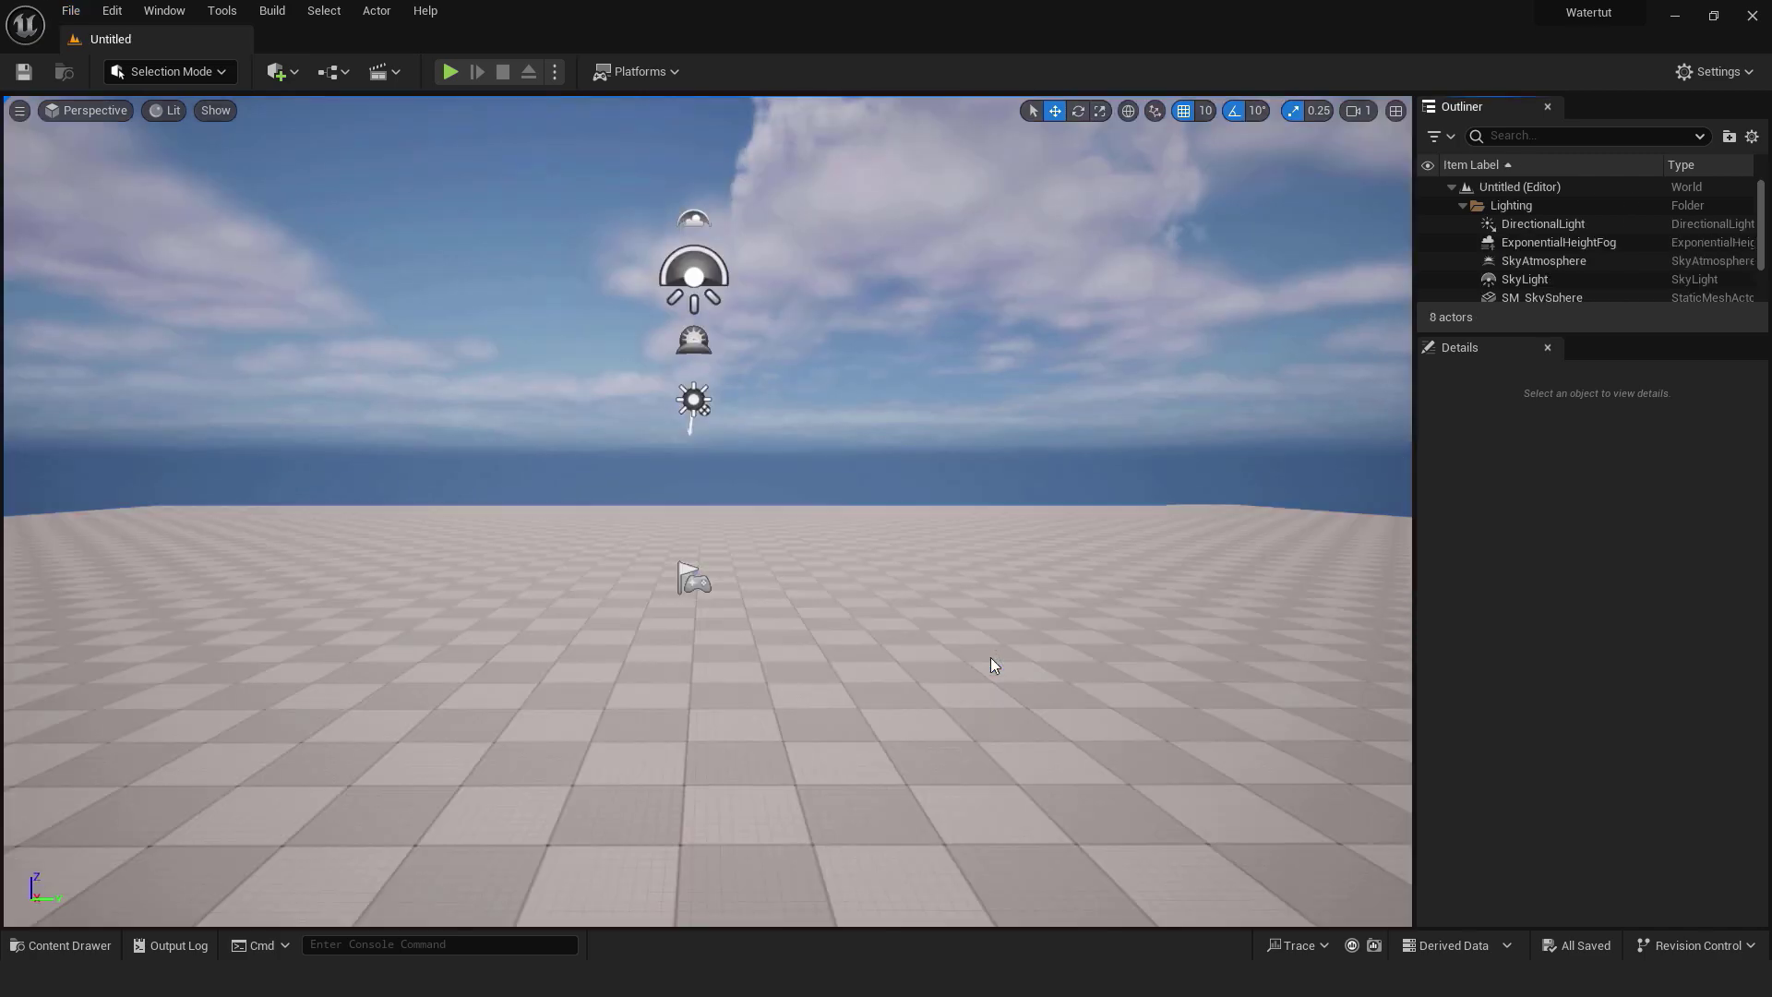
# Step: Delete the default Floor mesh from the new level
pyautogui.click(990, 657)
pyautogui.press('f')
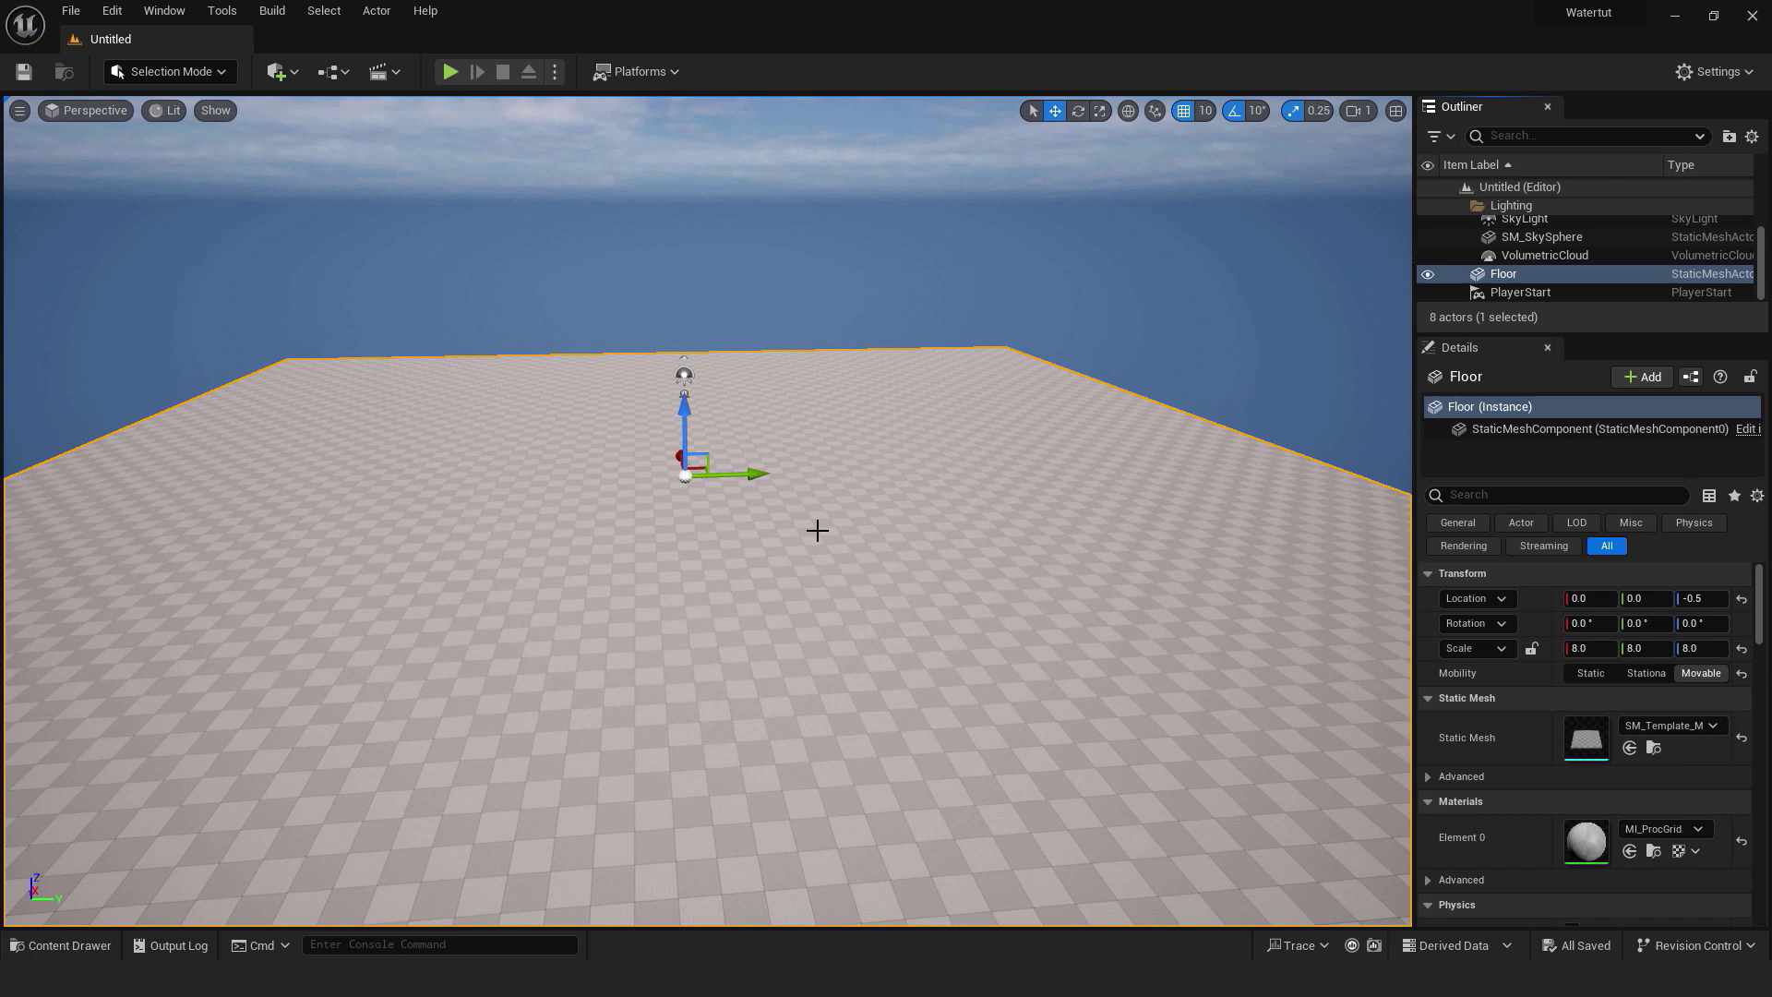
pyautogui.press('Delete')
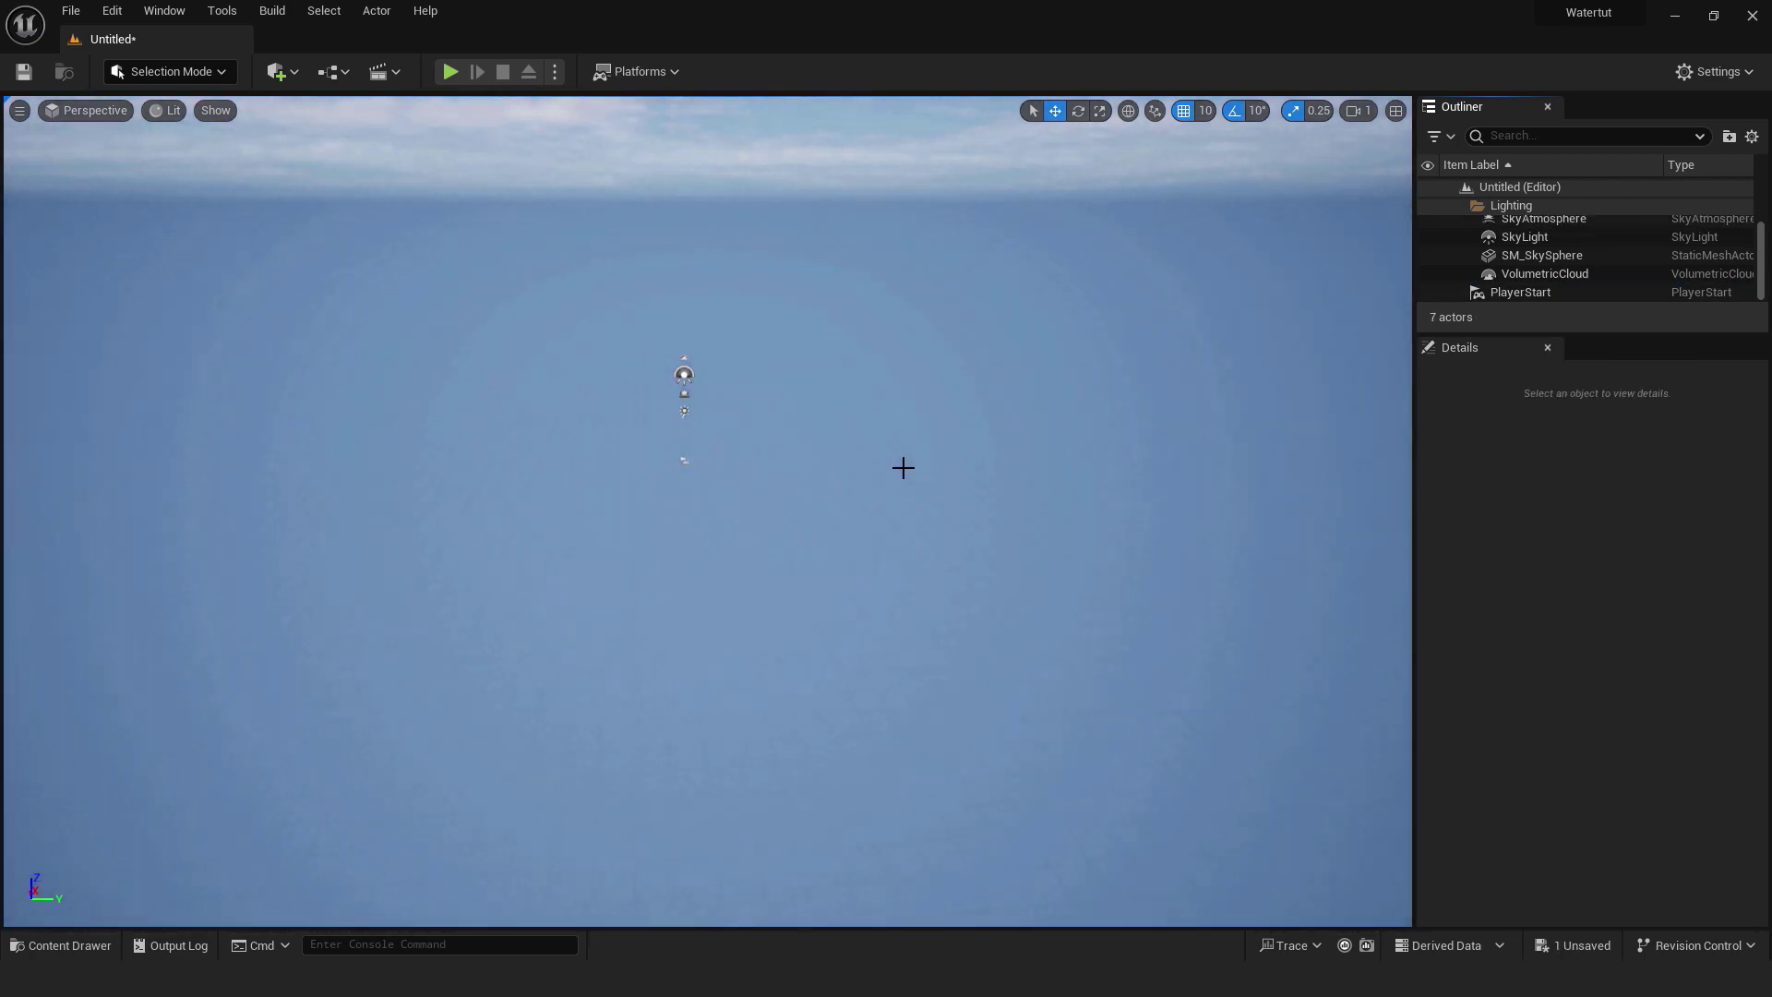
# Step: Save the level in the Content folder under the name map2
pyautogui.hotkey('ctrl', 's')
pyautogui.write('map')
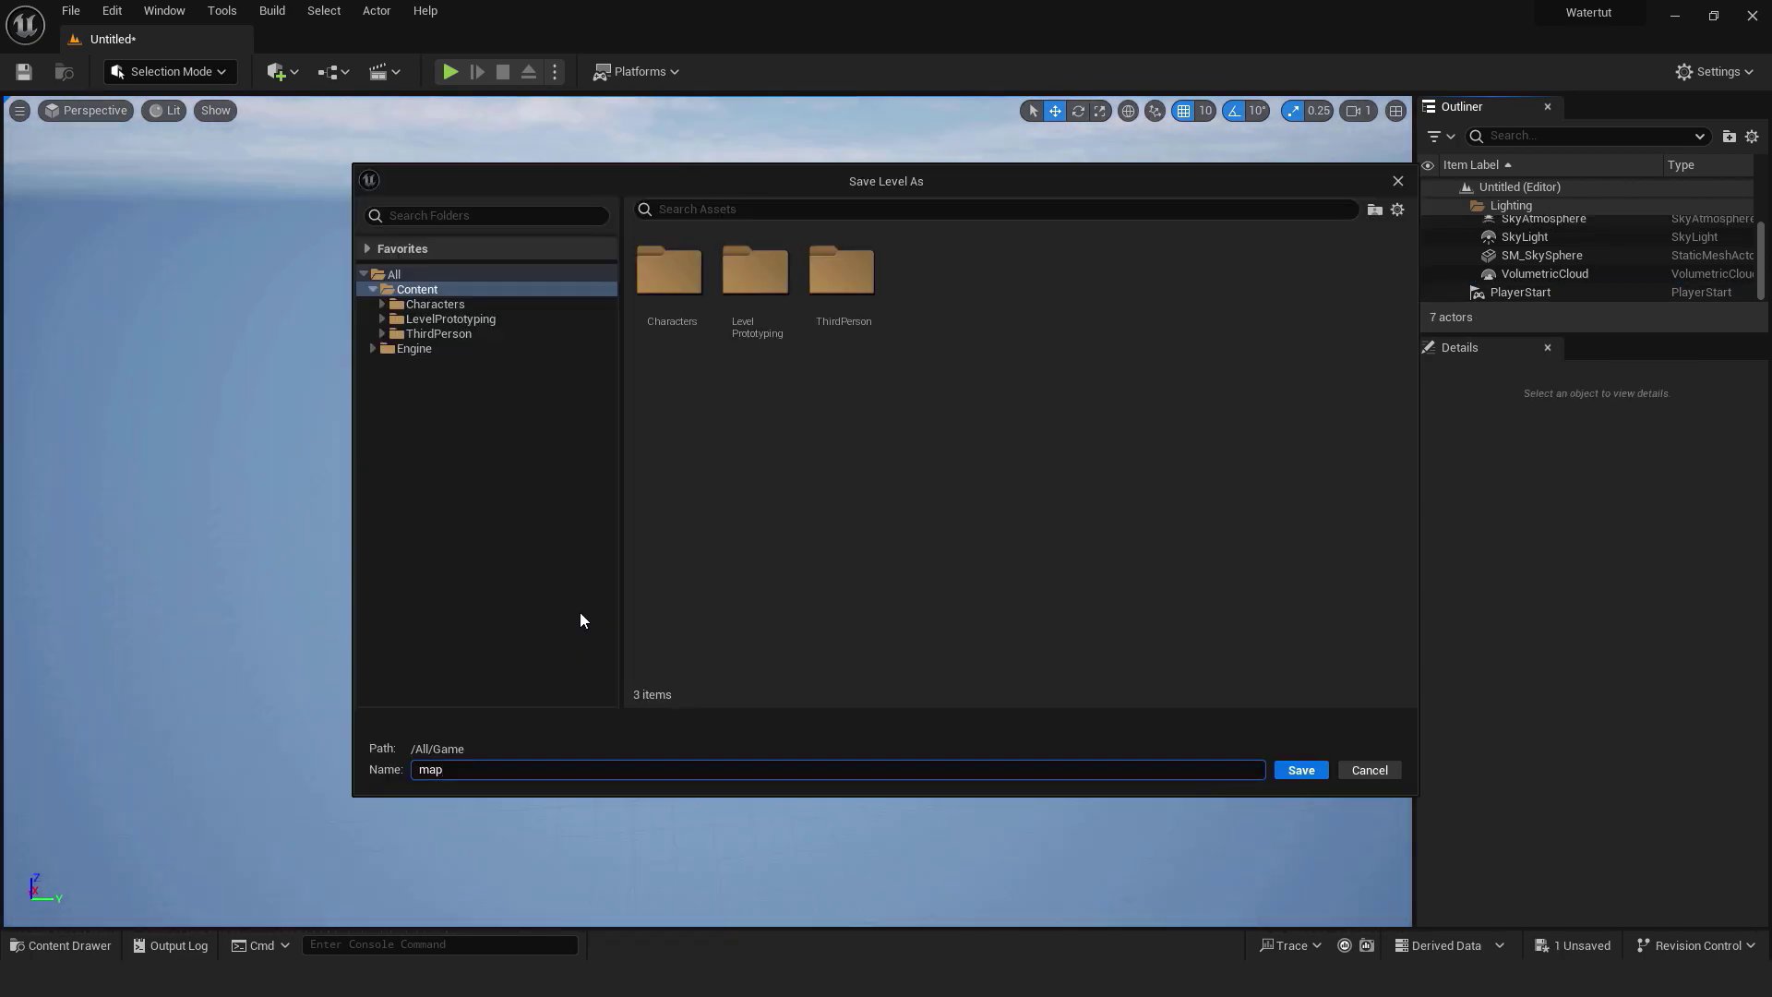
pyautogui.write('2')
pyautogui.click(1301, 770)
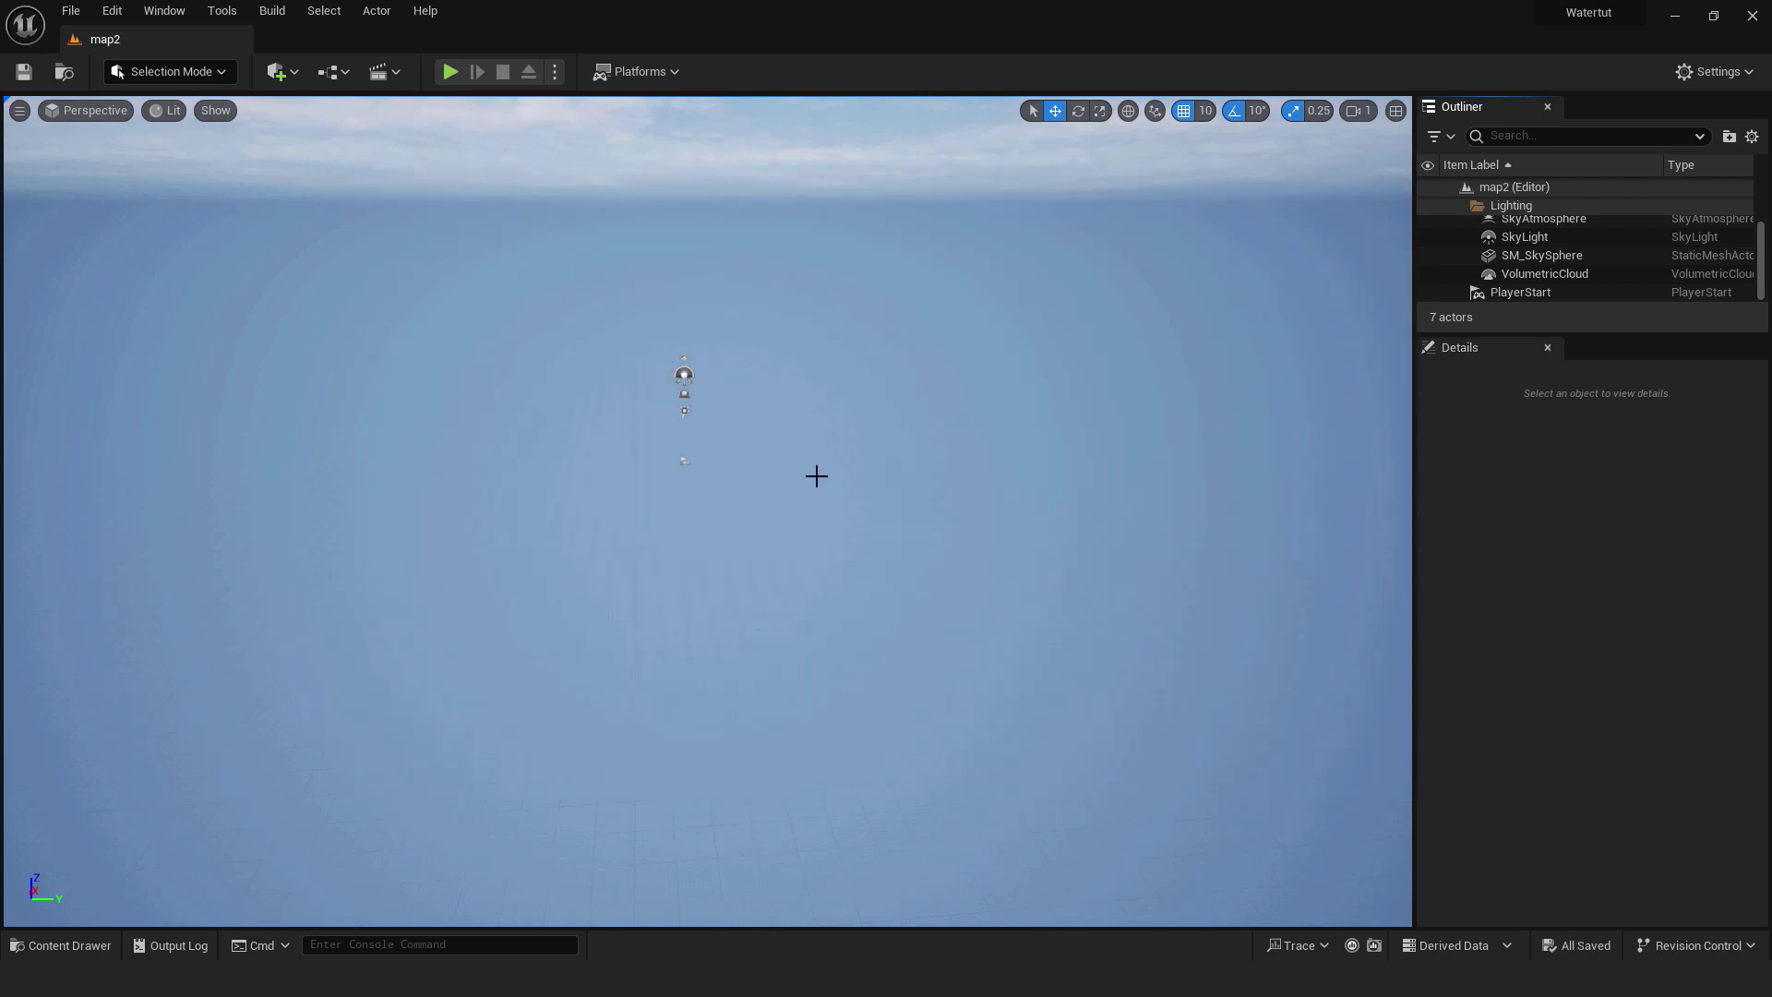
# Step: Create a new landscape in Landscape mode with its Z location set to 0 and the other settings at their defaults
pyautogui.click(210, 75)
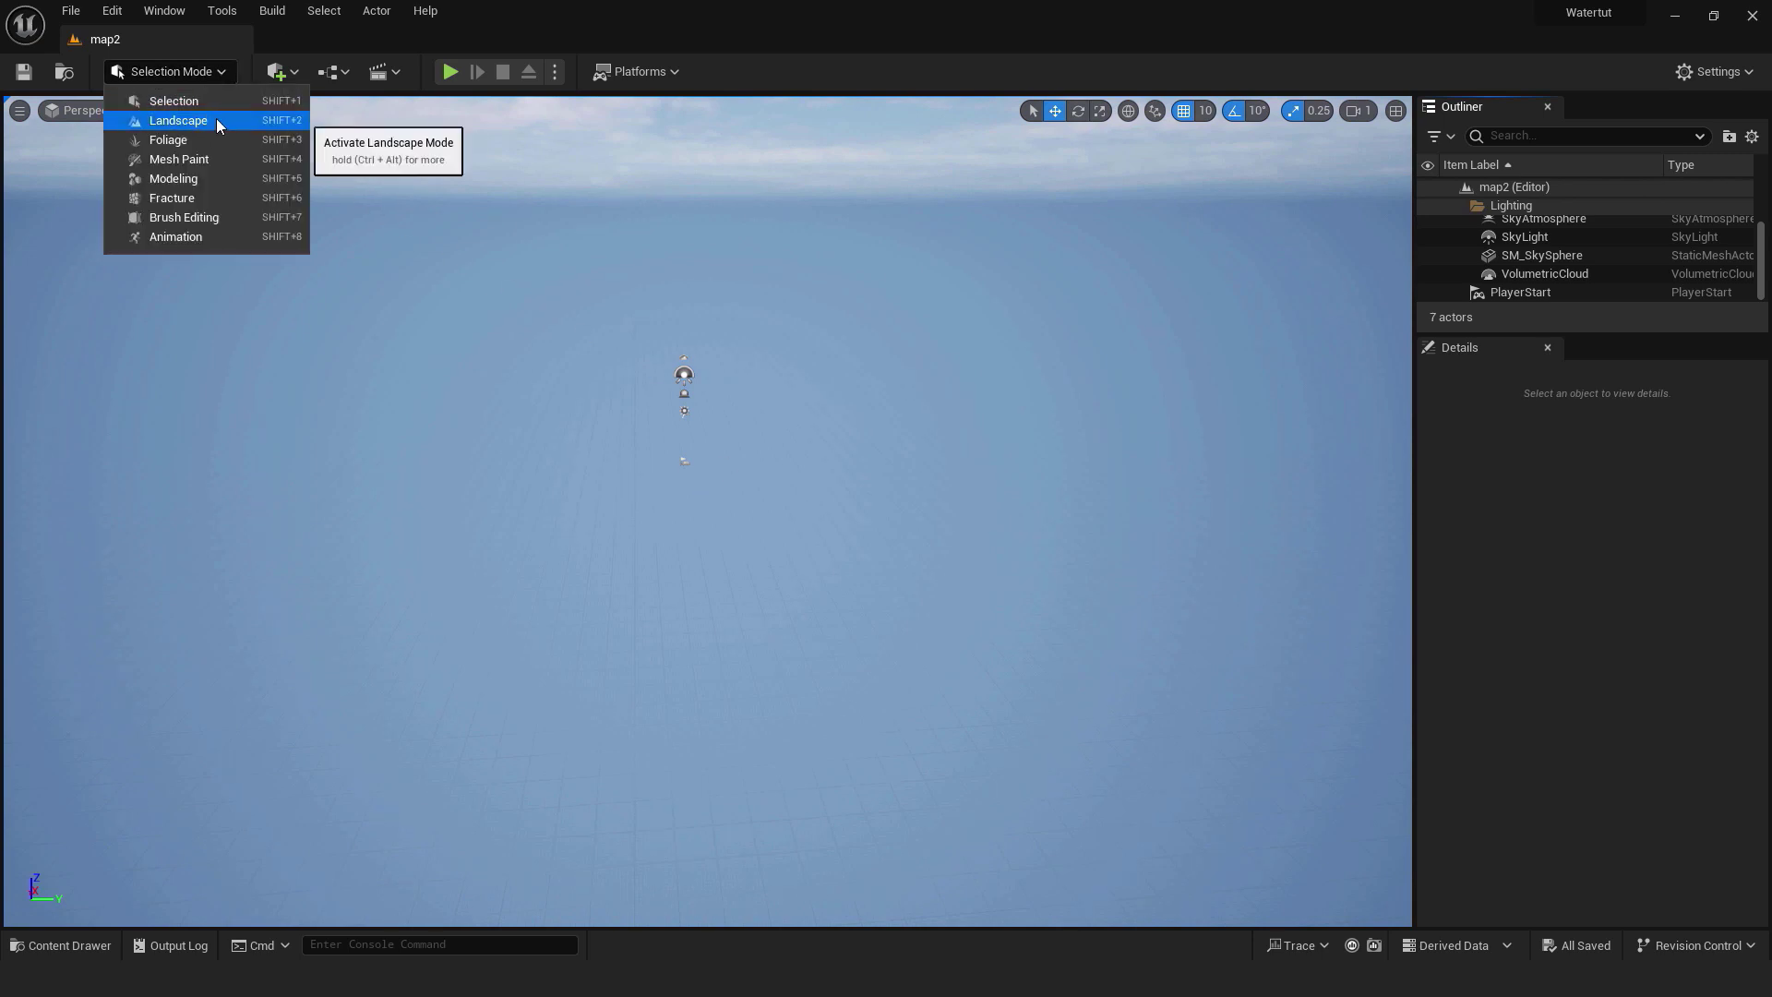
pyautogui.click(179, 124)
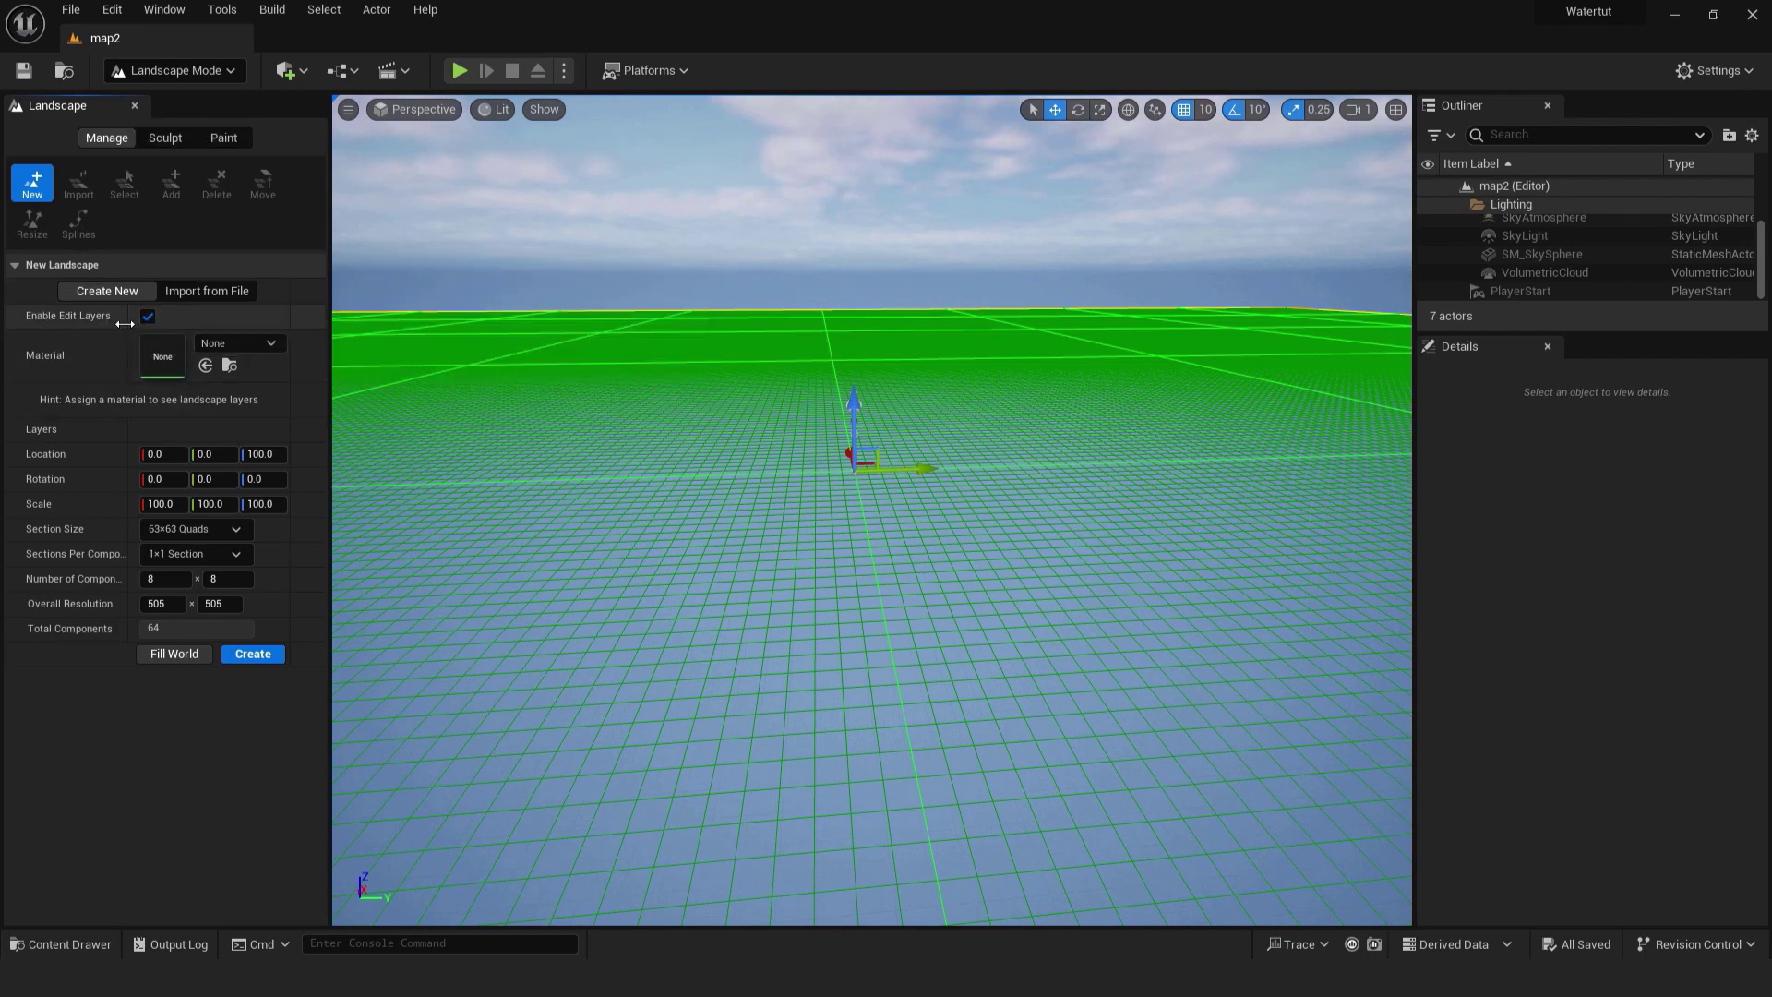
pyautogui.click(269, 452)
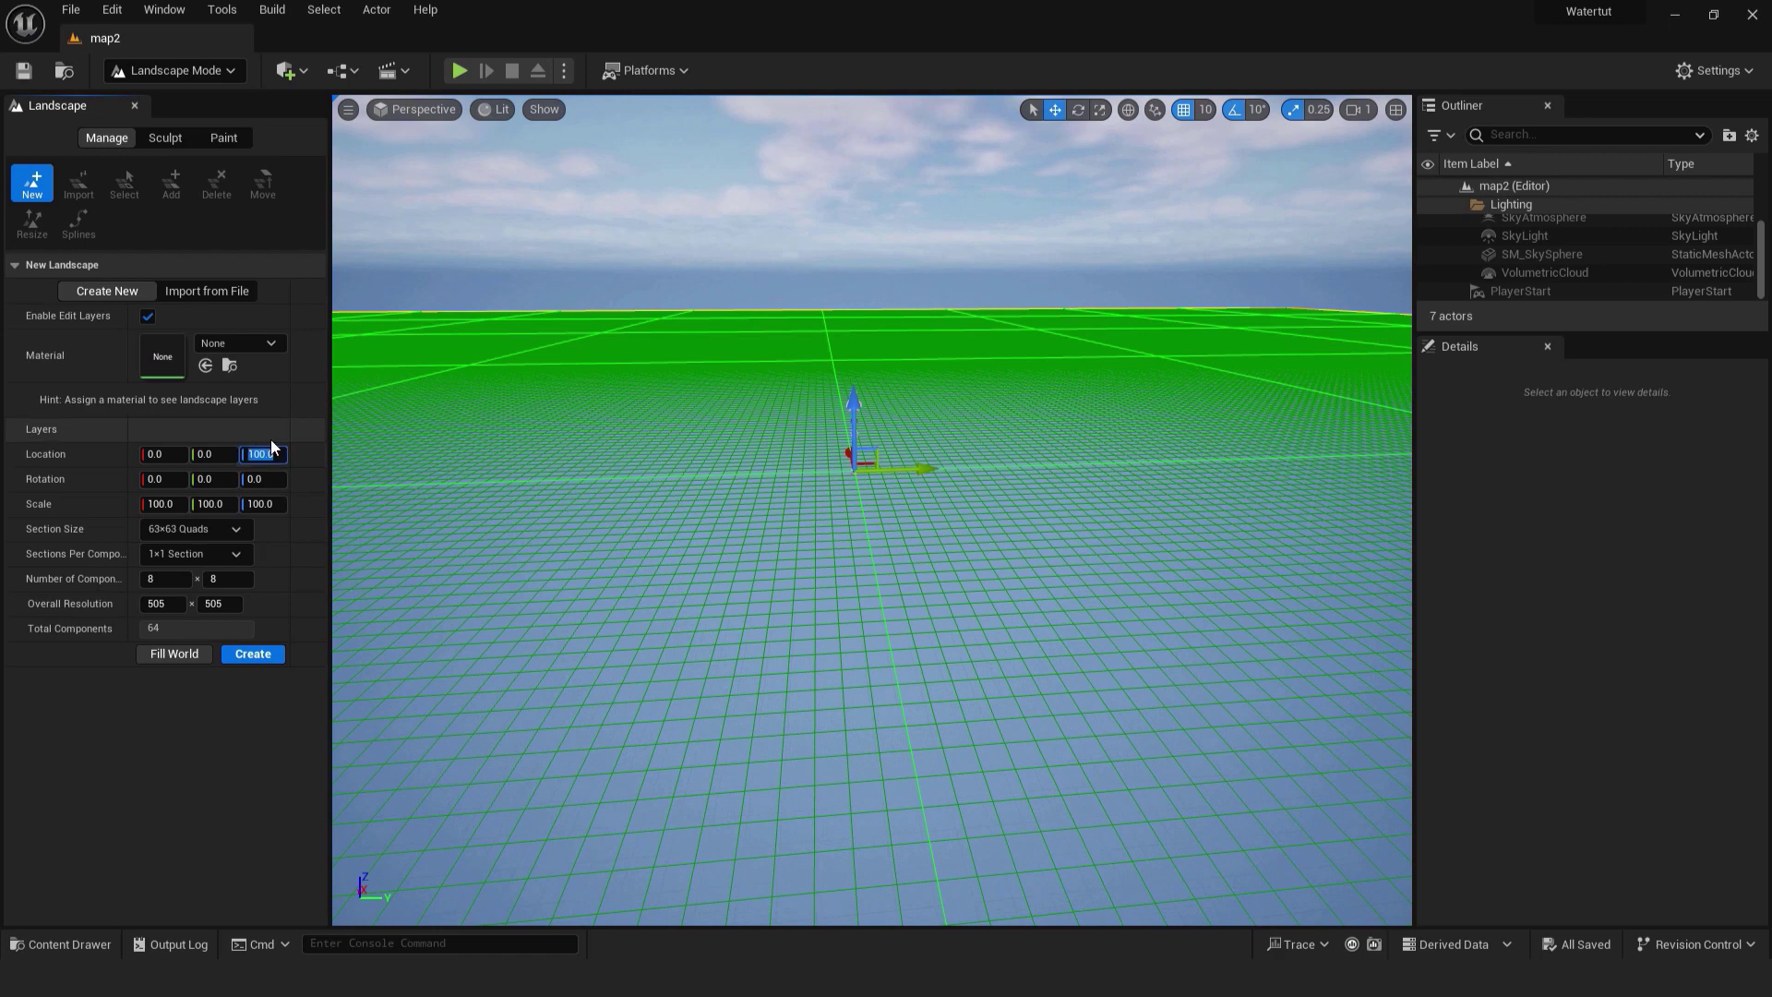
pyautogui.write('0')
pyautogui.press('Return')
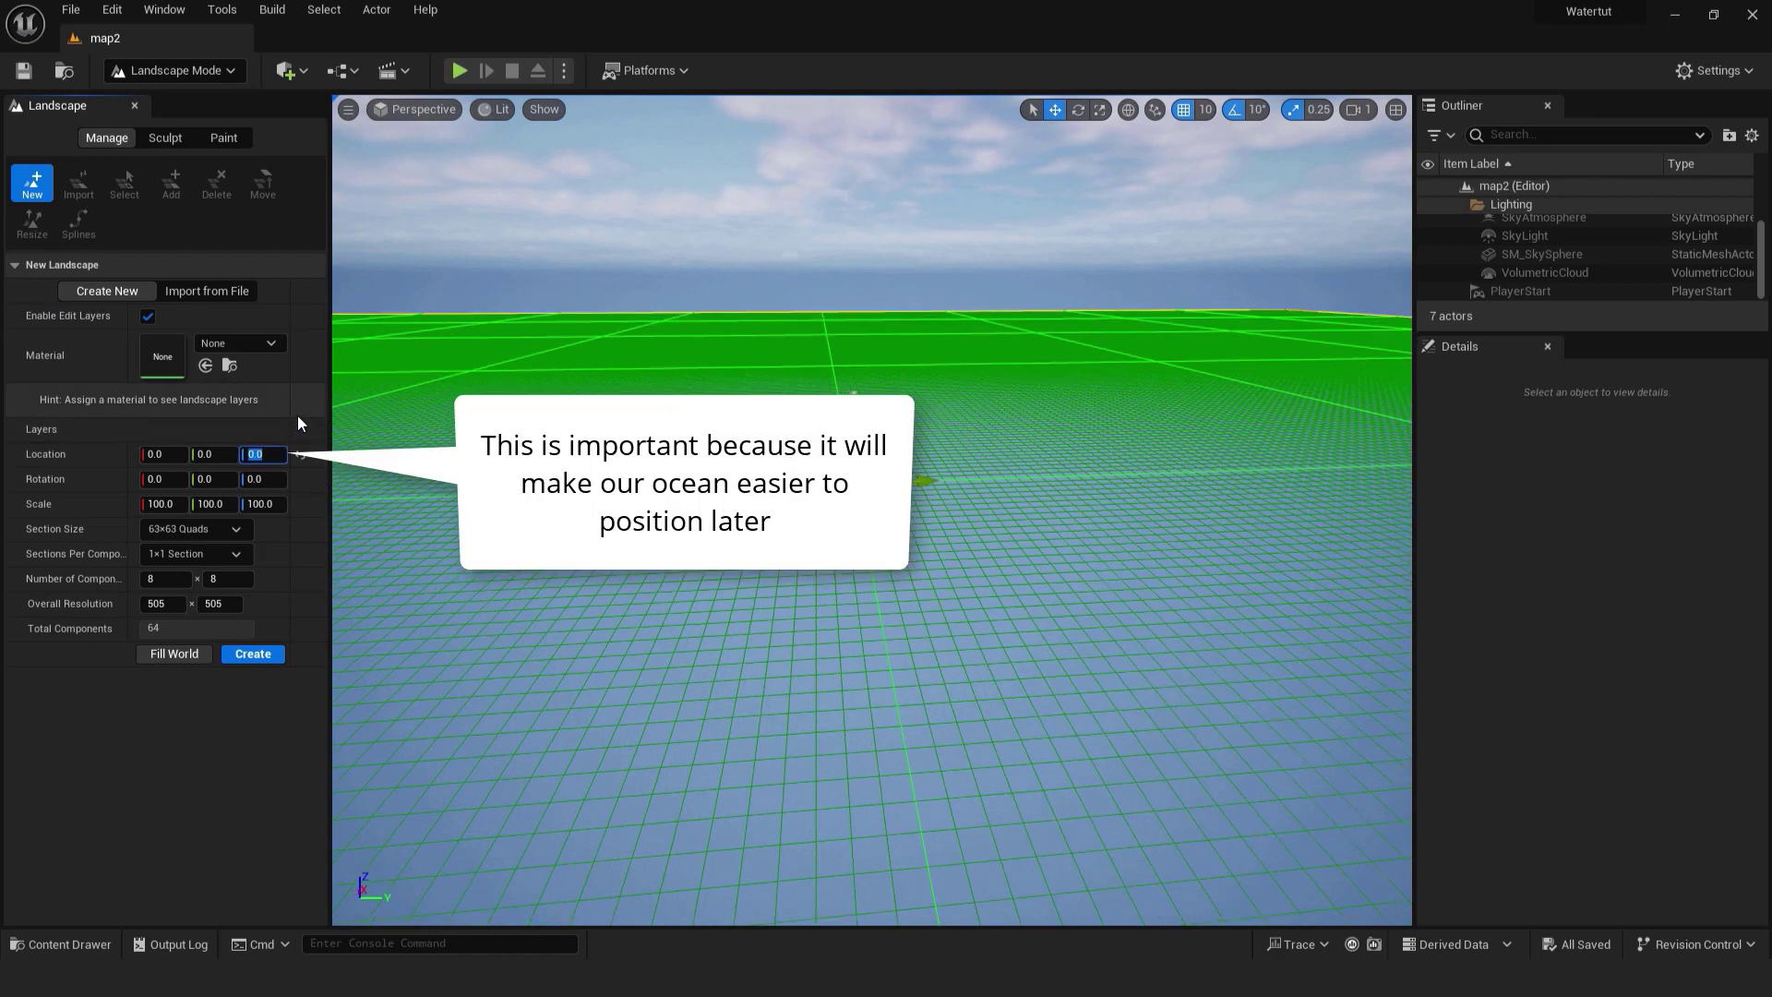
pyautogui.click(252, 654)
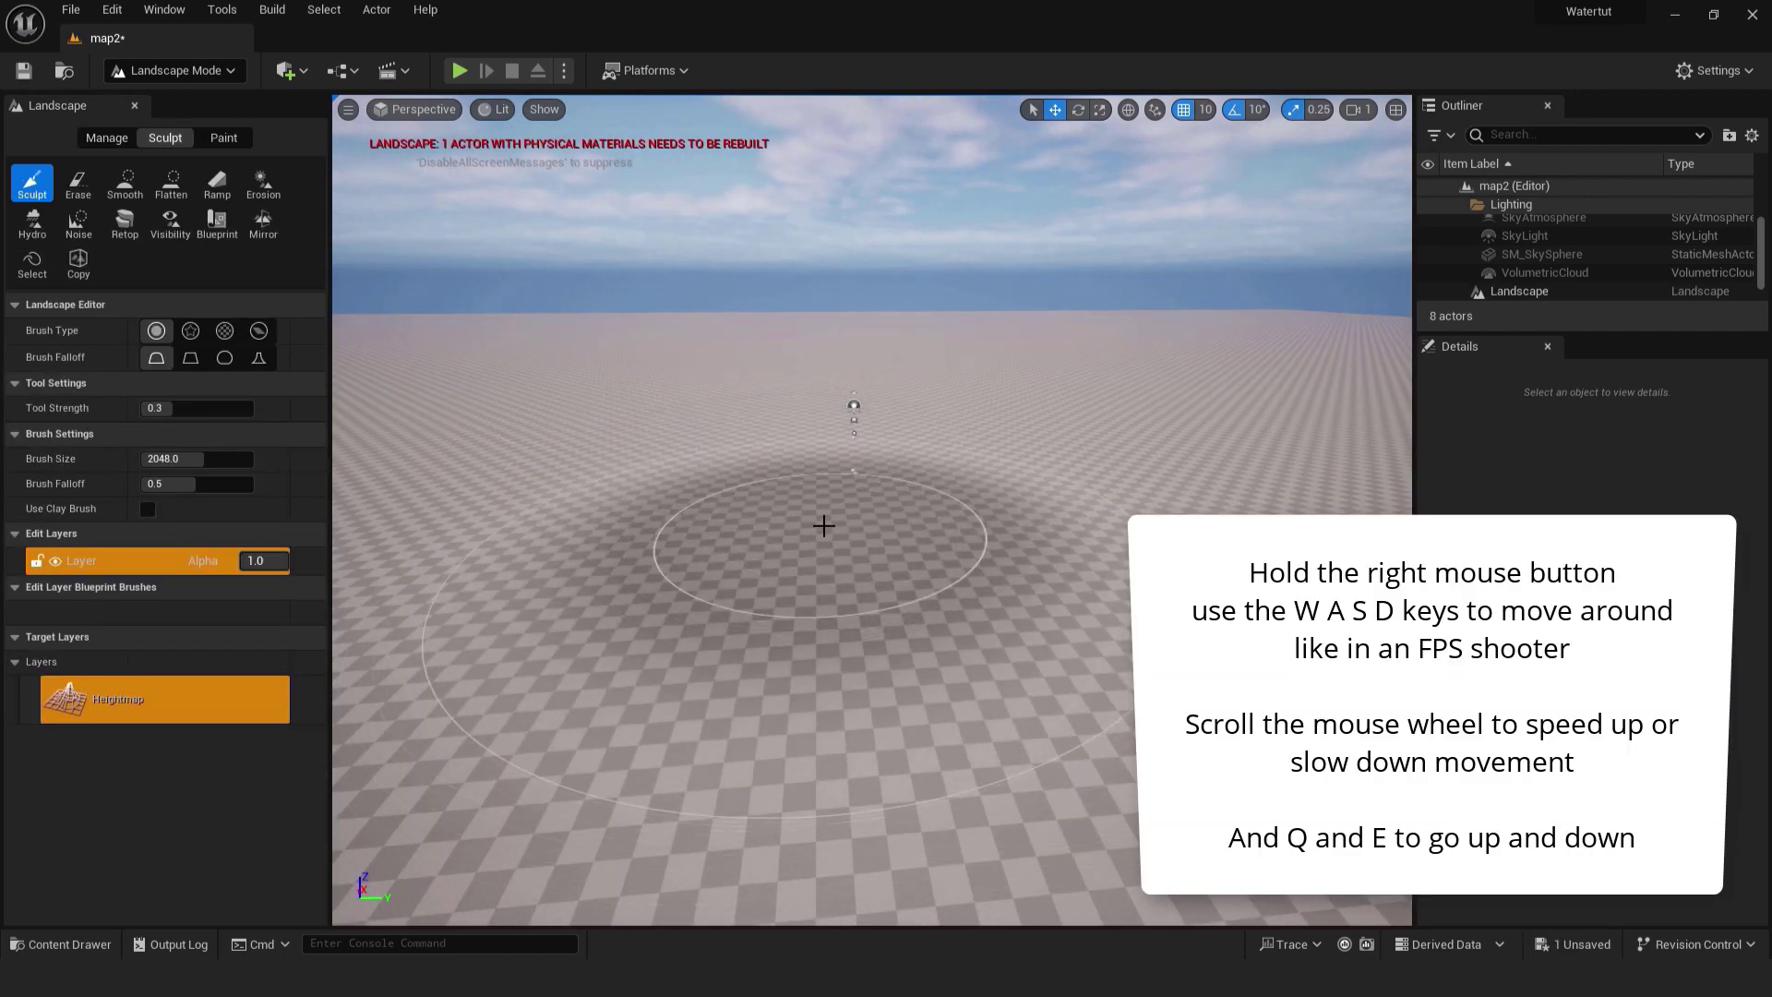
# Step: Fly the camera around the new landscape to examine it from different distances and heights
pyautogui.moveTo(822, 522)
pyautogui.mouseDown(button='right')
pyautogui.moveTo(822, 471)
pyautogui.moveTo(863, 461)
pyautogui.moveTo(820, 449)
pyautogui.moveTo(761, 489)
pyautogui.moveTo(799, 509)
pyautogui.moveTo(847, 466)
pyautogui.moveTo(788, 515)
pyautogui.moveTo(849, 439)
pyautogui.moveTo(793, 389)
pyautogui.moveTo(793, 482)
pyautogui.mouseUp(button='right')
pyautogui.press('w')
pyautogui.press('w')
pyautogui.press('s')
pyautogui.press('w')
pyautogui.scroll(5, 841, 436)
pyautogui.press('q')
pyautogui.press('e')
pyautogui.press('s')
pyautogui.scroll(-4, 793, 434)
# Step: Return to Selection mode and add a Water Body Ocean actor to the level
pyautogui.click(235, 70)
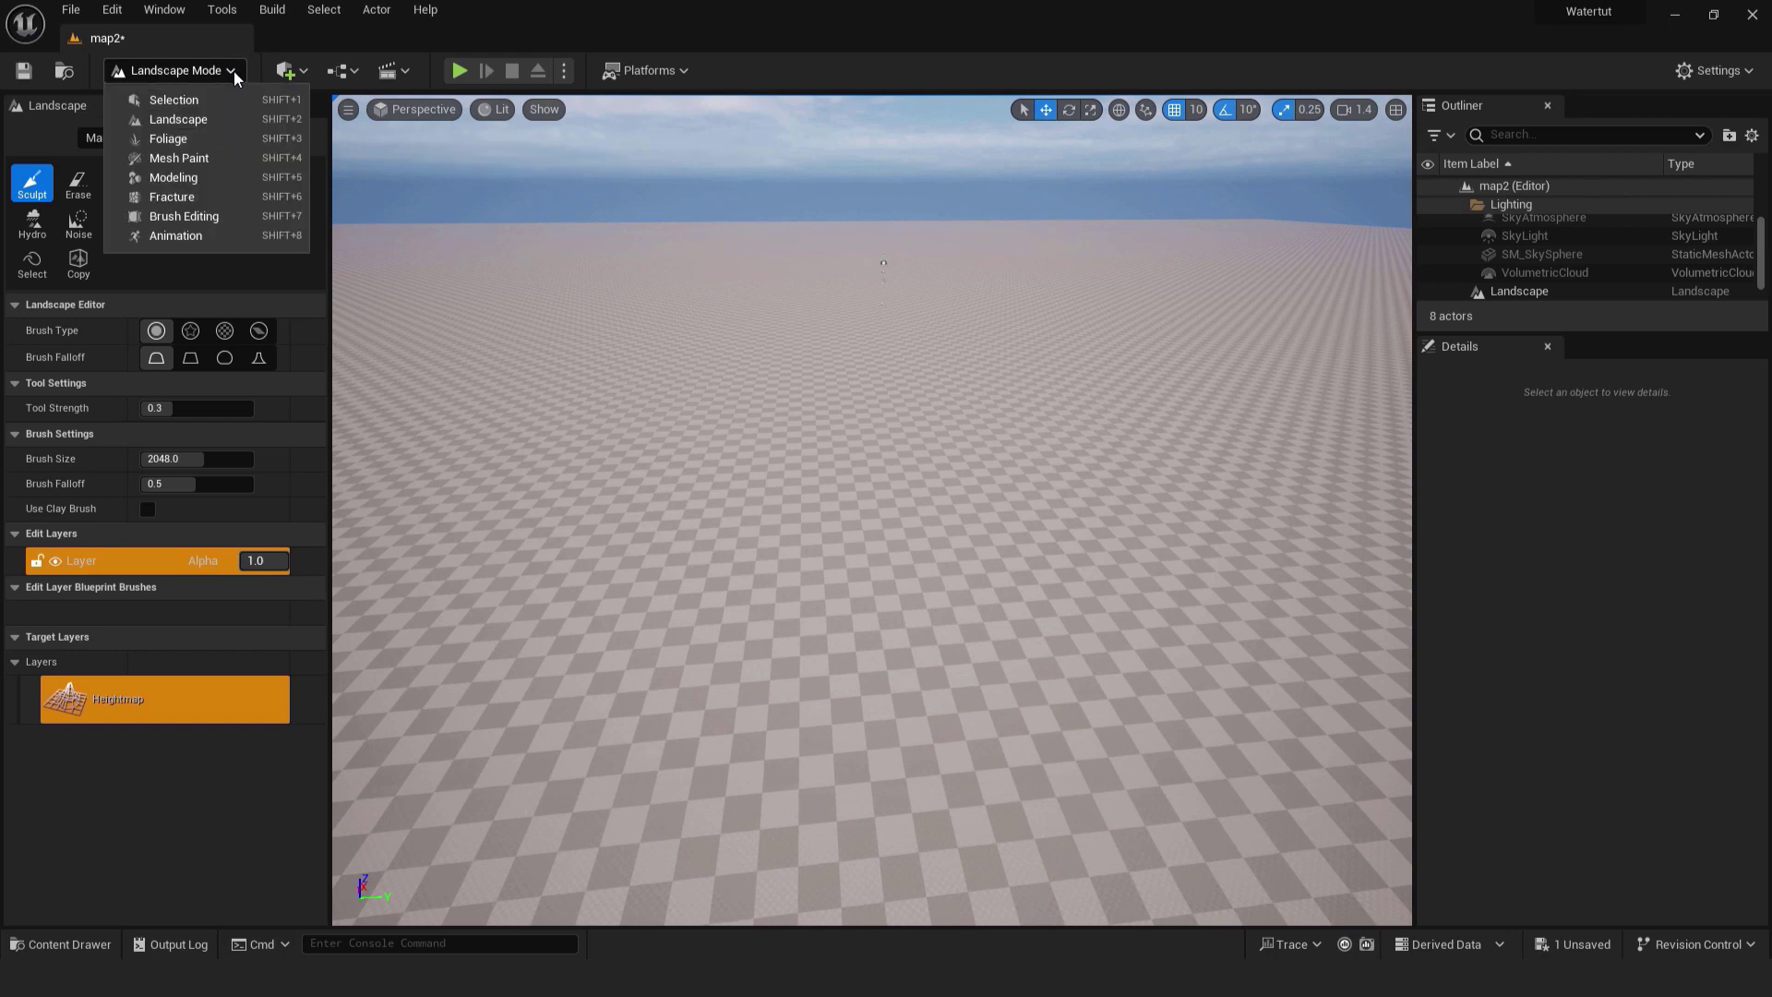
pyautogui.click(210, 97)
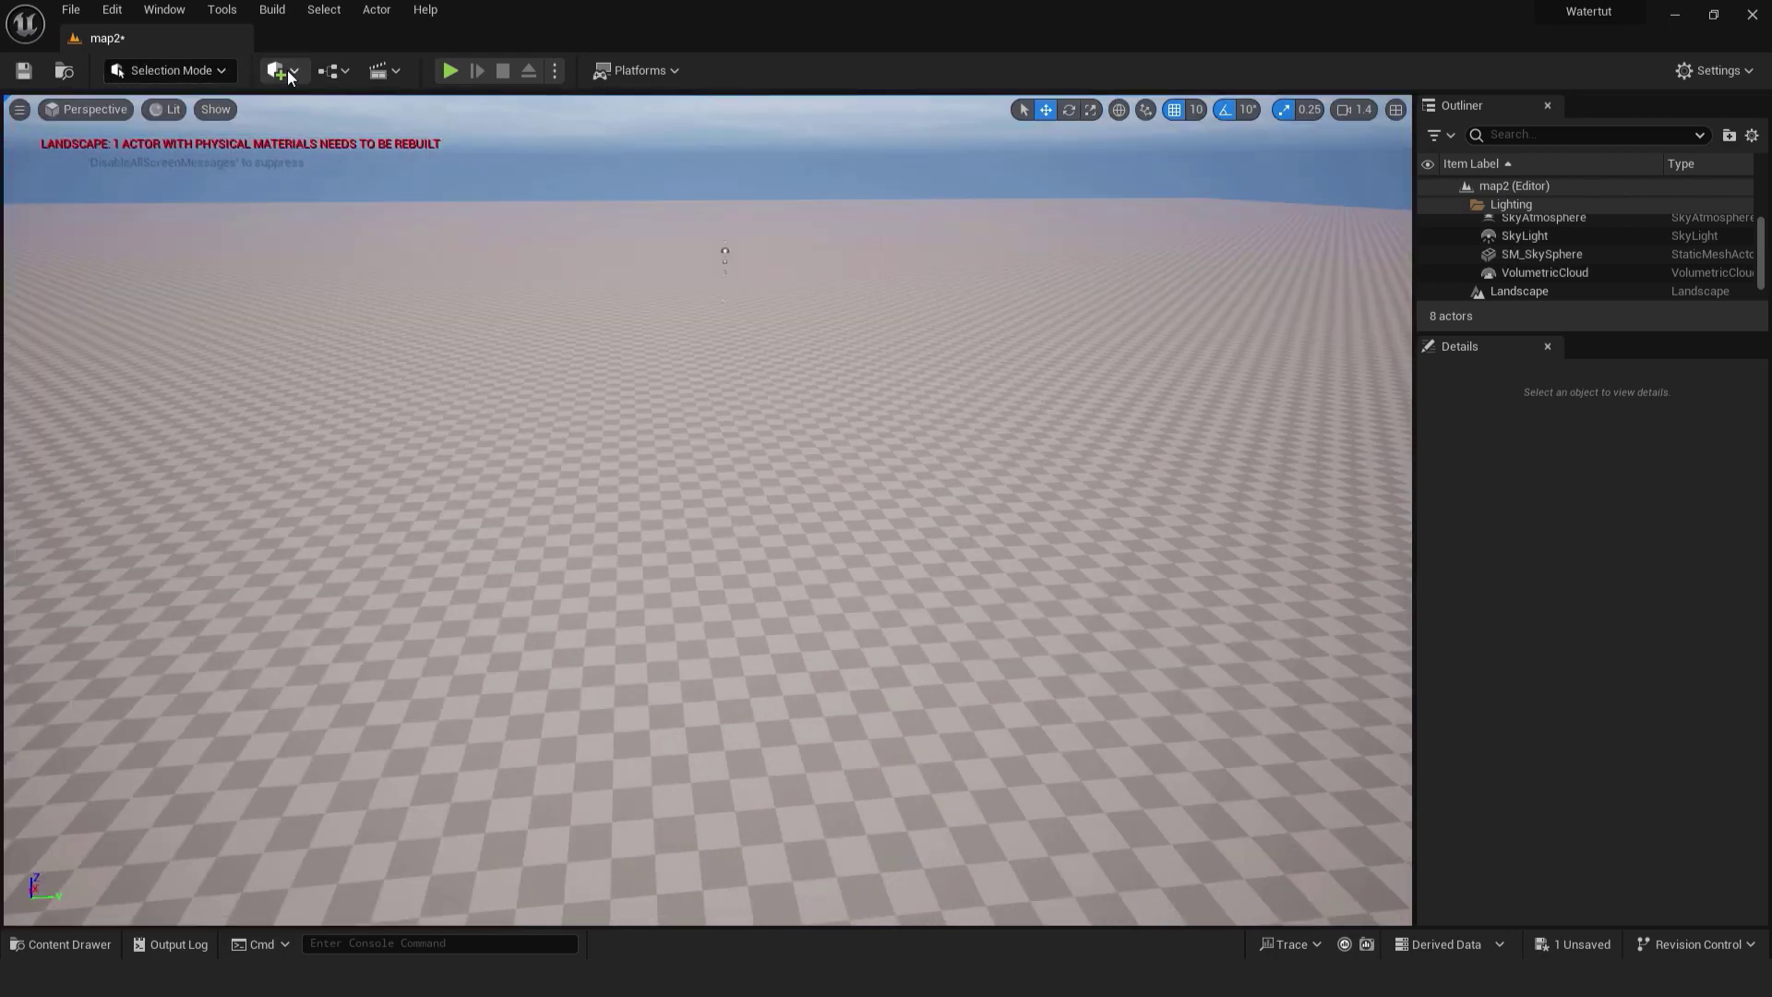
pyautogui.click(287, 70)
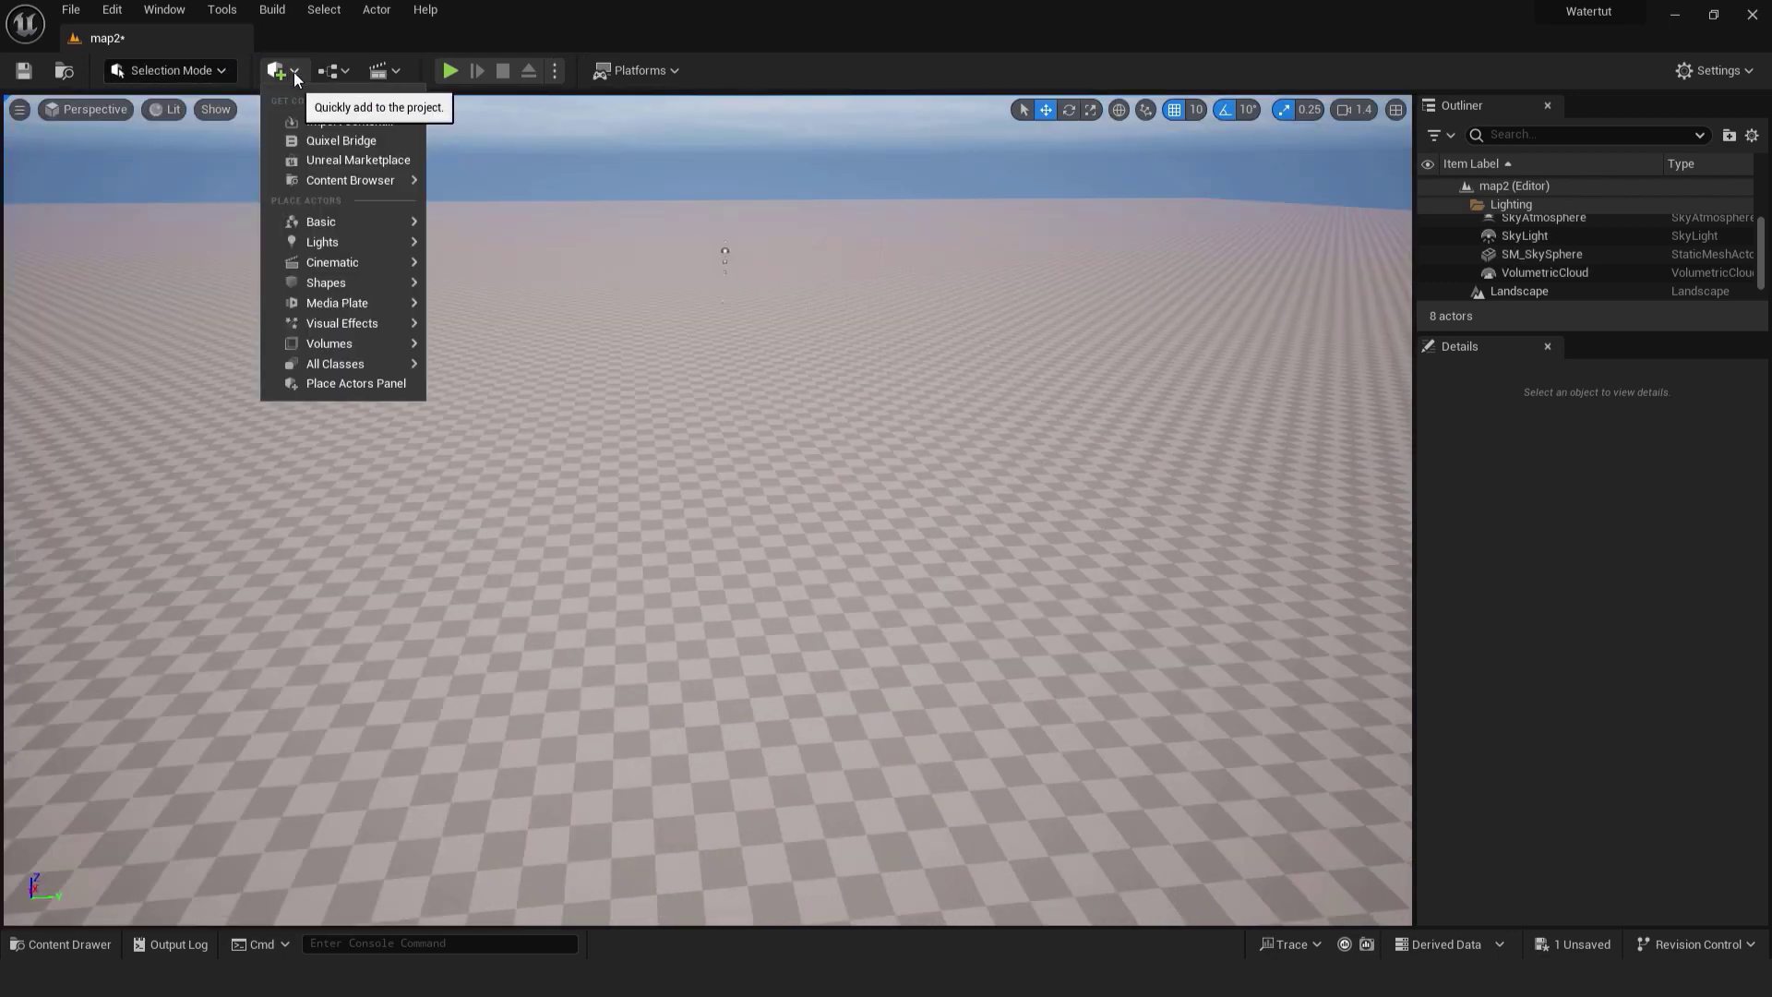
pyautogui.write('water')
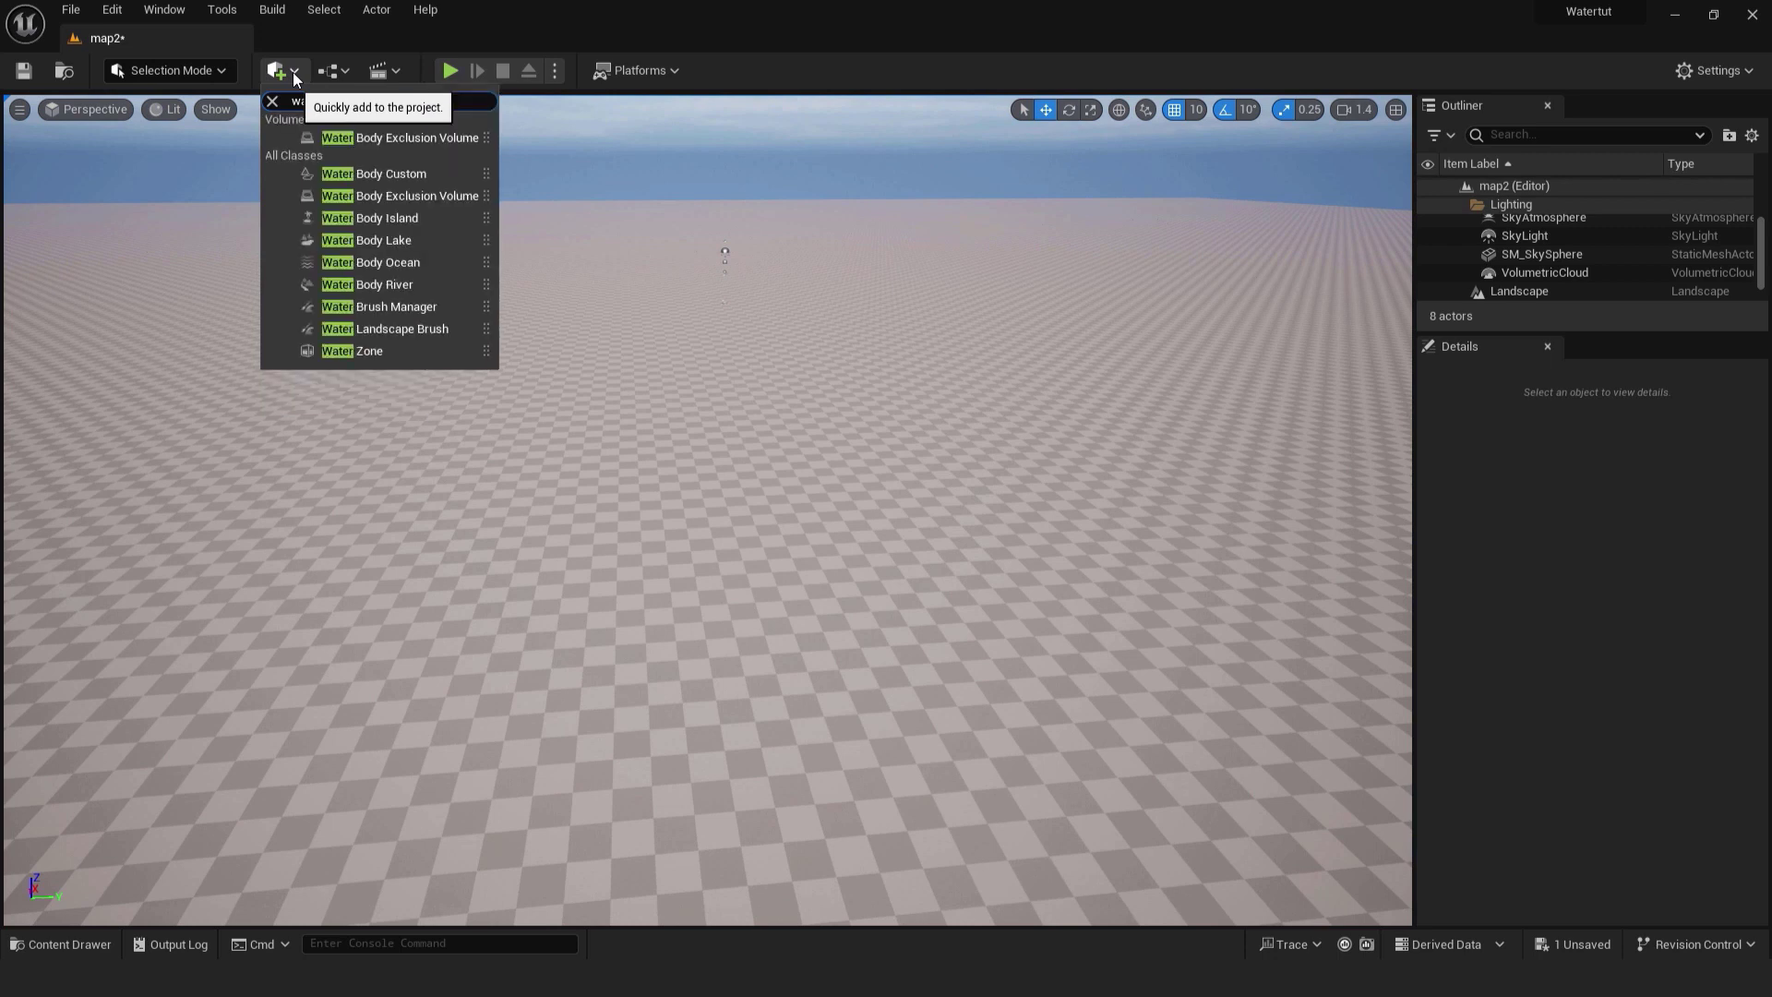
pyautogui.click(435, 264)
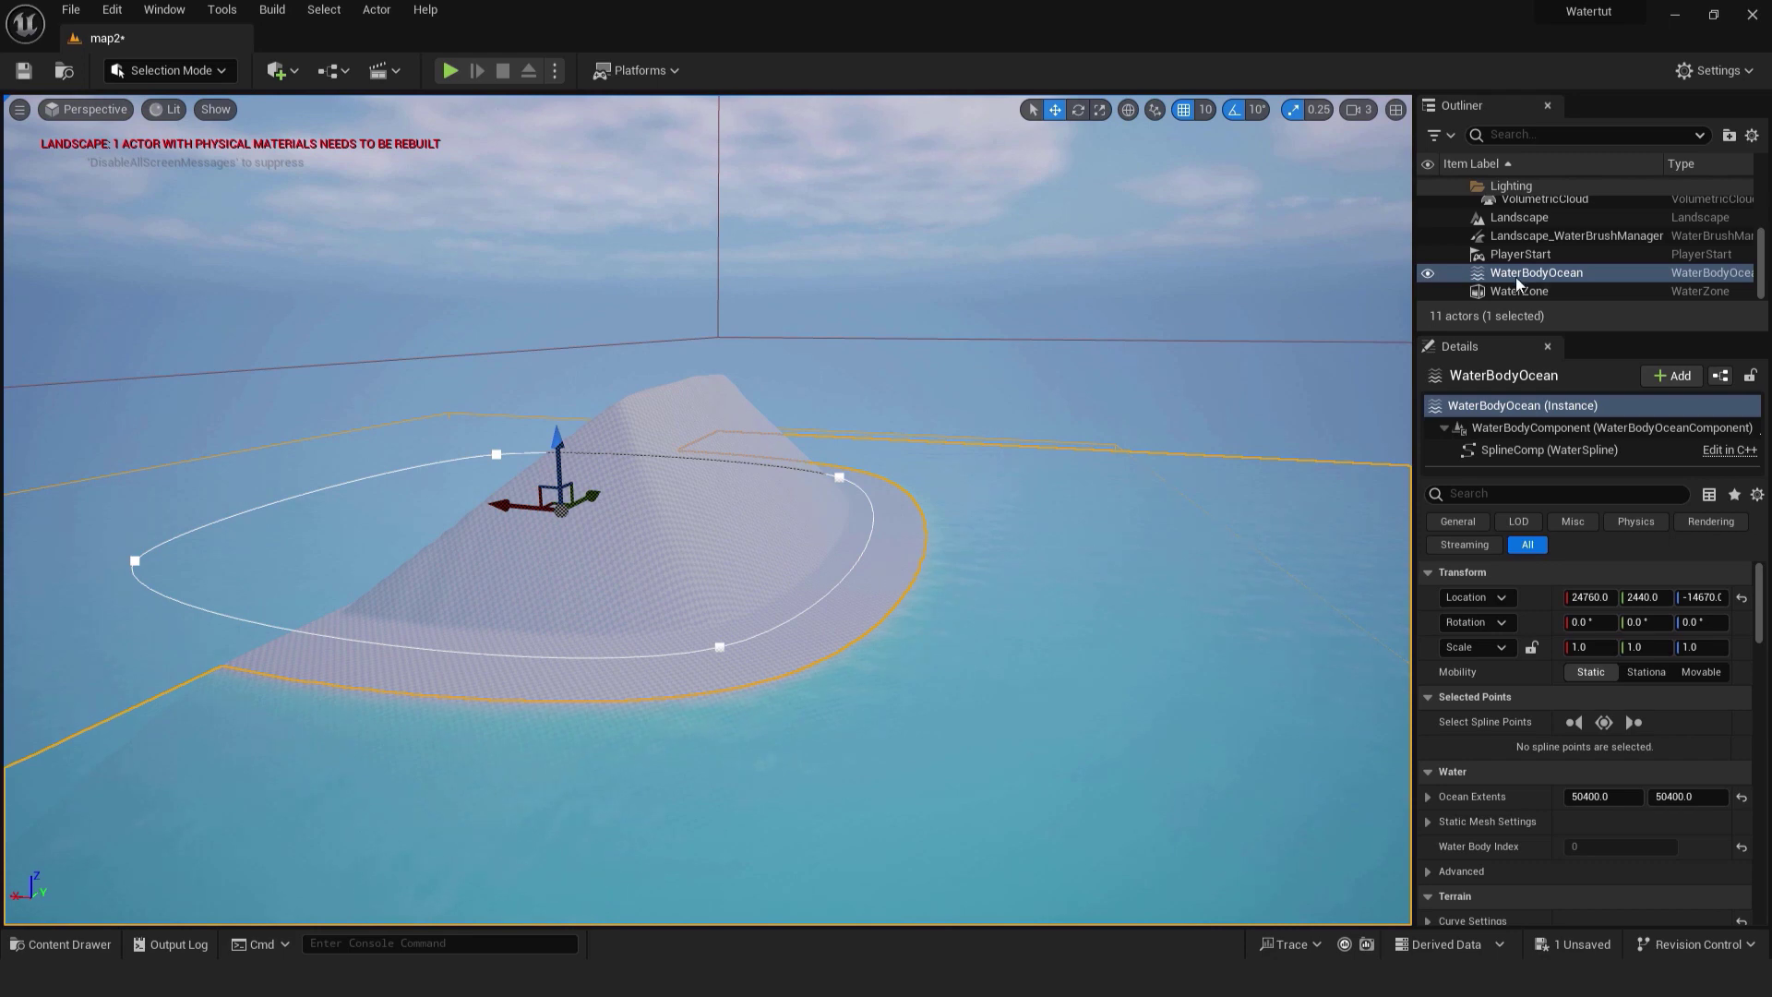
# Step: Reset the WaterBodyOcean actor's location to its default 0, 0, 0 and deselect it
pyautogui.click(1551, 275)
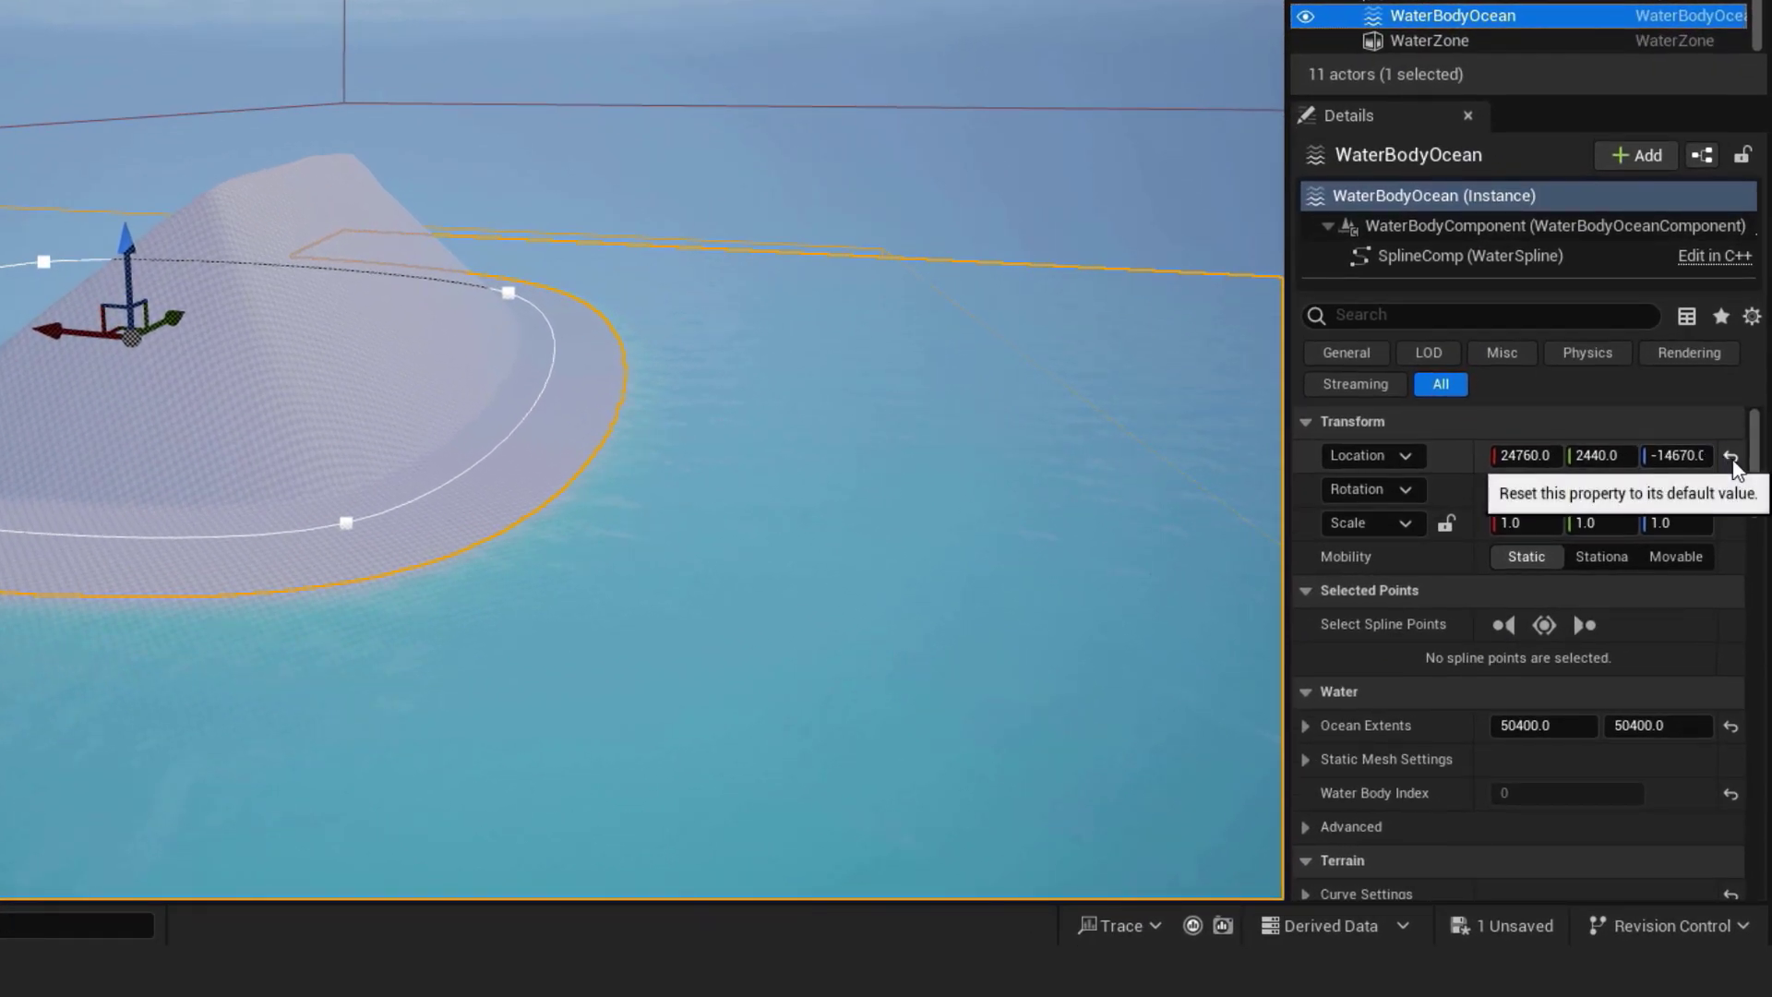
pyautogui.click(1730, 457)
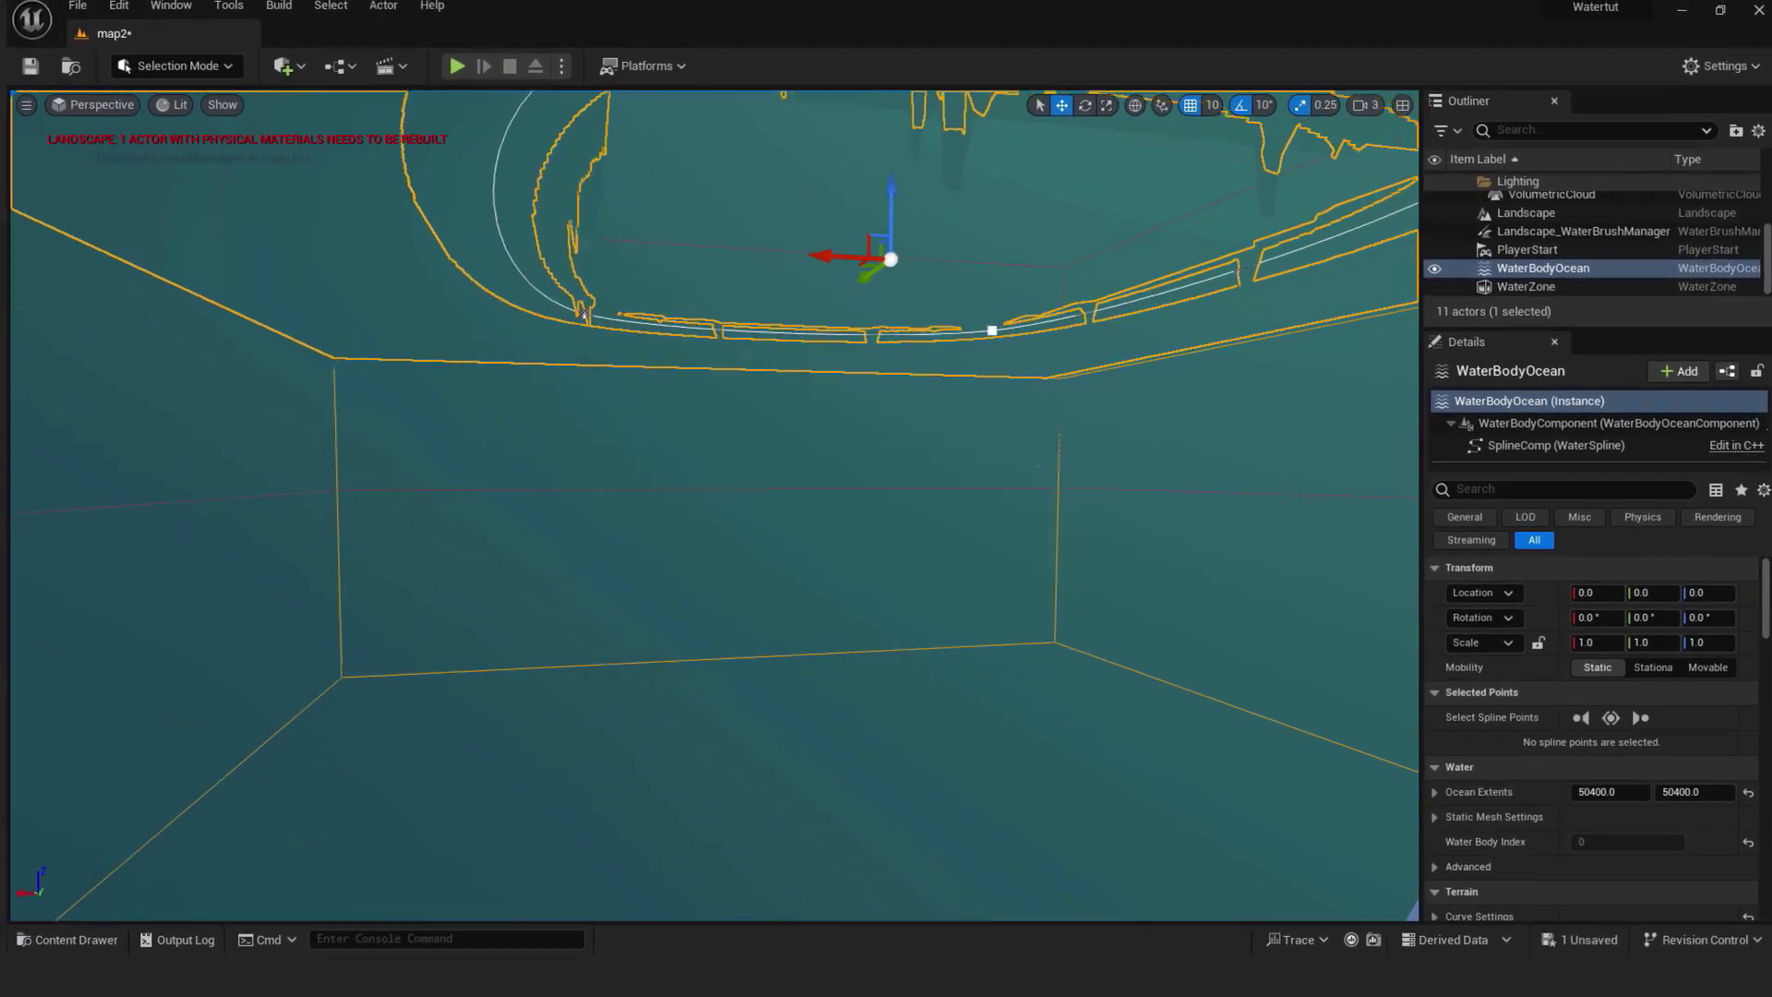
pyautogui.moveTo(583, 313); pyautogui.dragTo(665, 314, button='right')
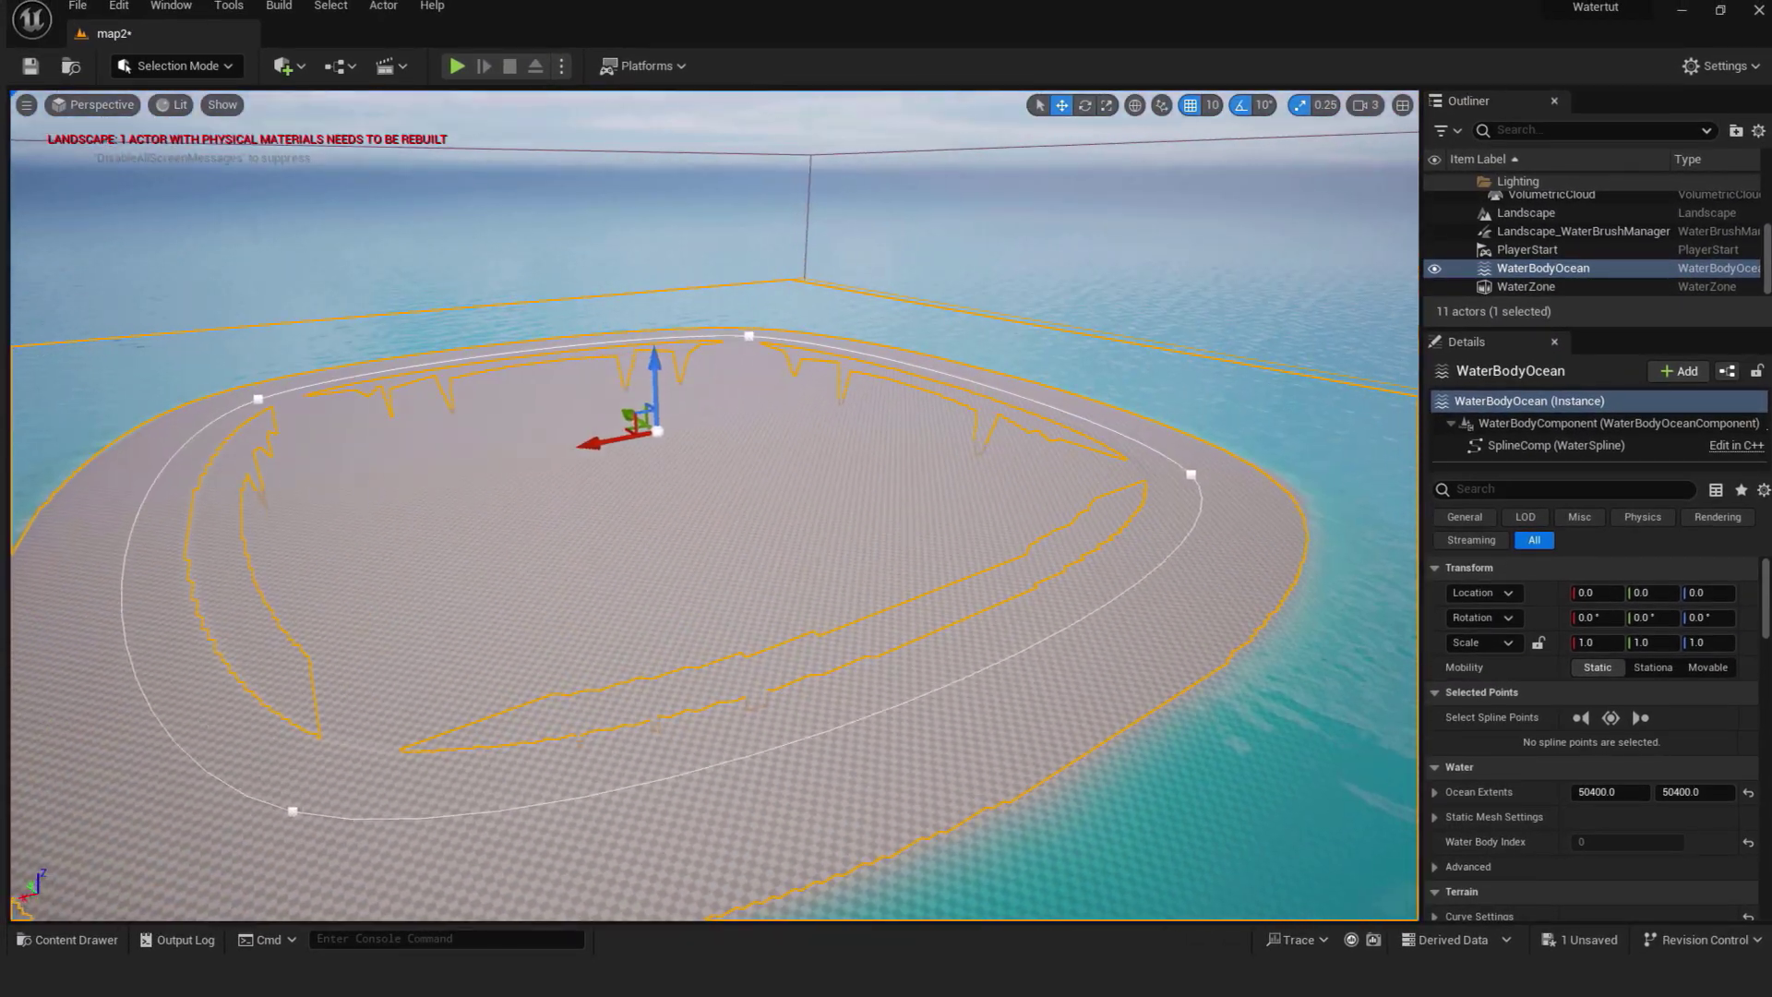
pyautogui.moveTo(1052, 397); pyautogui.dragTo(926, 439, button='right')
pyautogui.press('Escape')
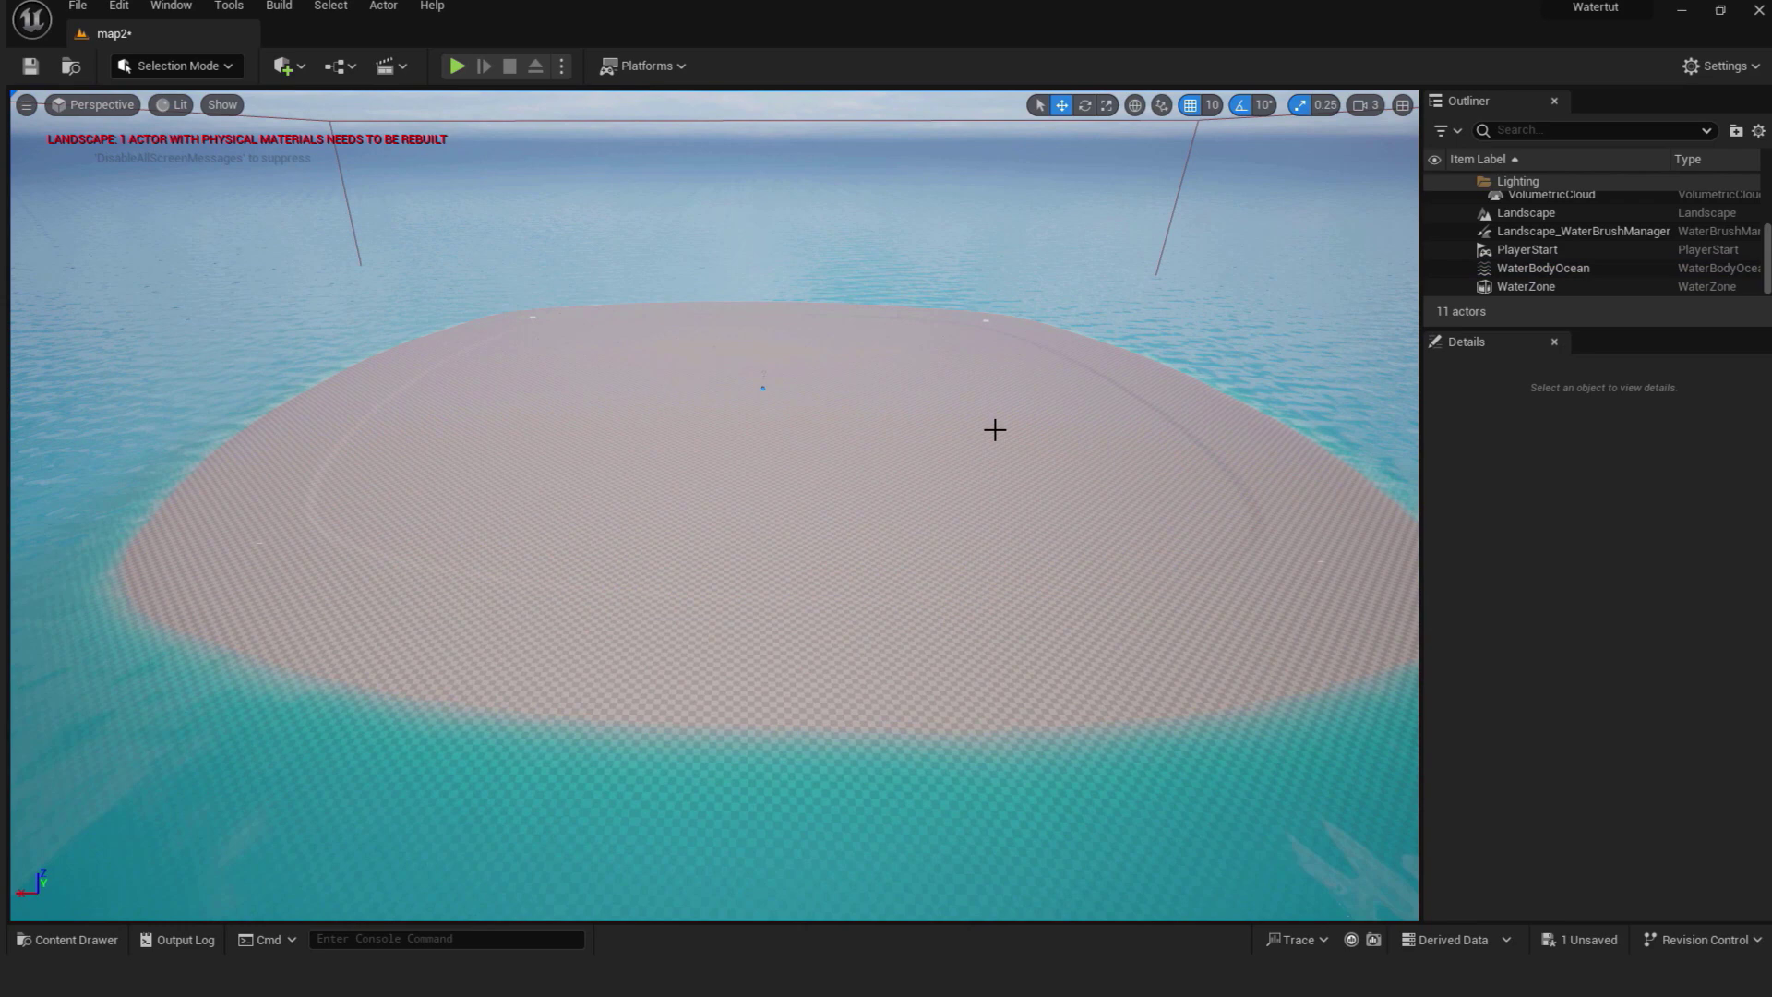
# Step: Play the level from the landscape's shoreline, run the character through the ocean and back onto land, and stop the play session
pyautogui.moveTo(807, 387); pyautogui.dragTo(718, 534, button='right')
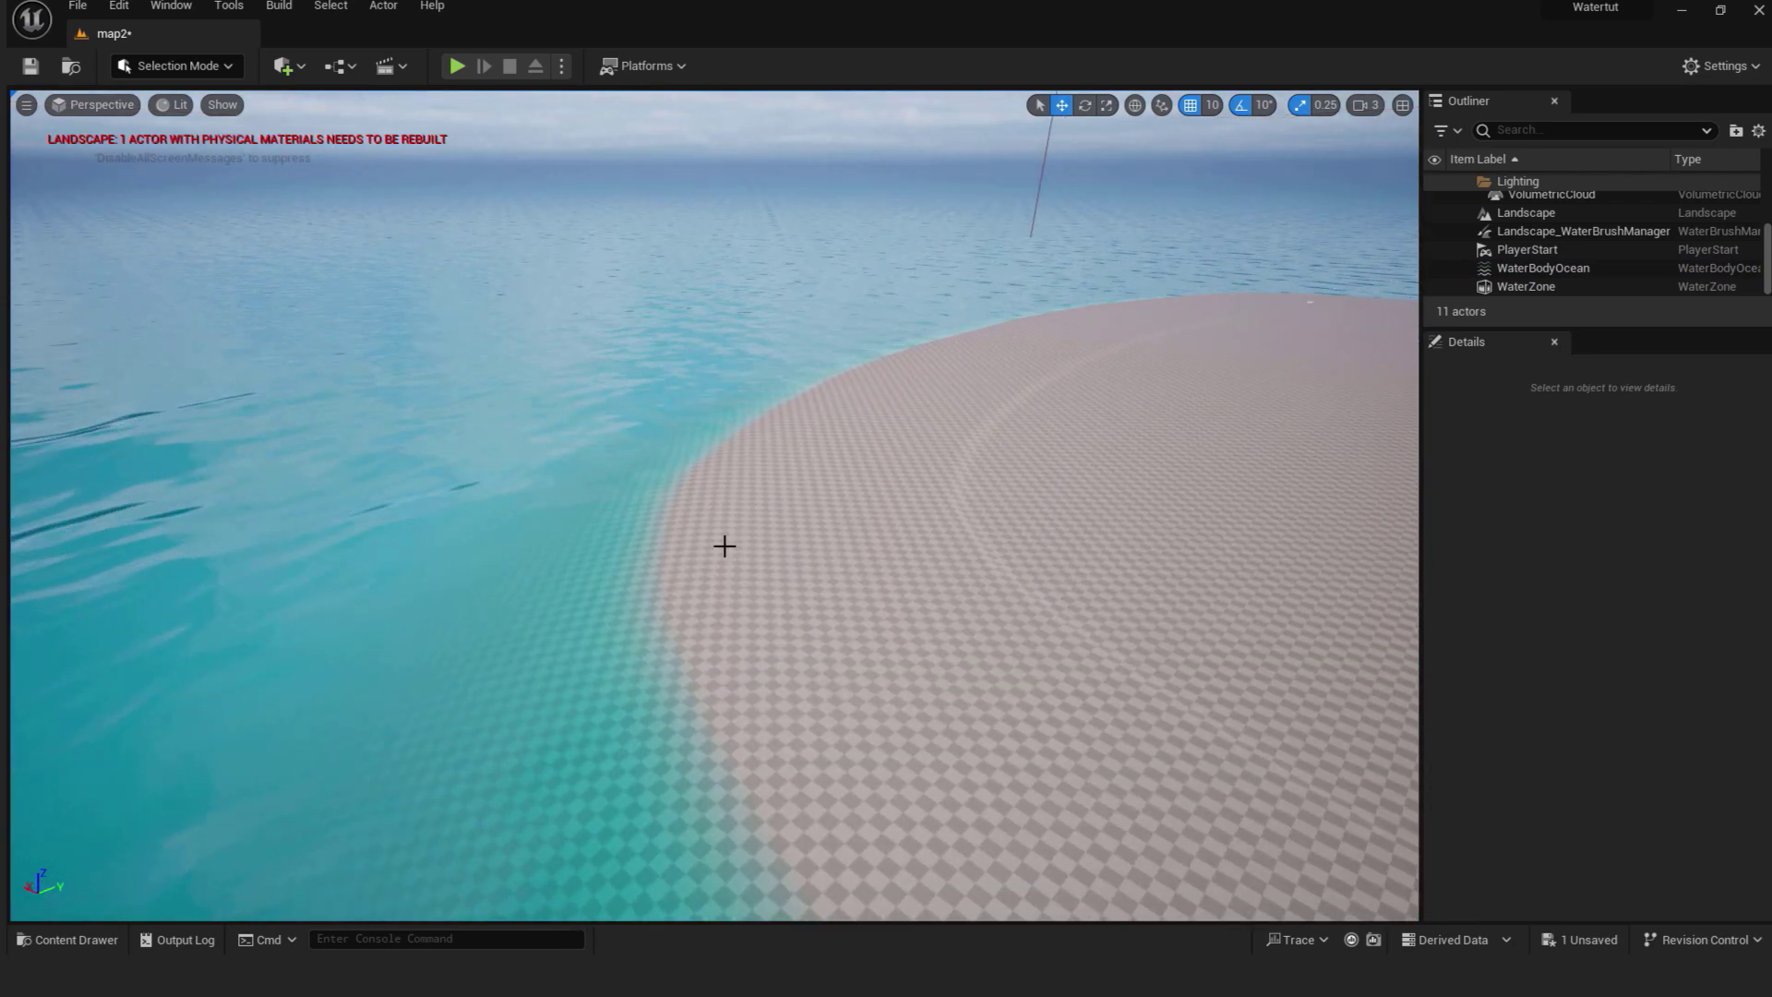
pyautogui.rightClick(725, 545)
pyautogui.click(766, 561)
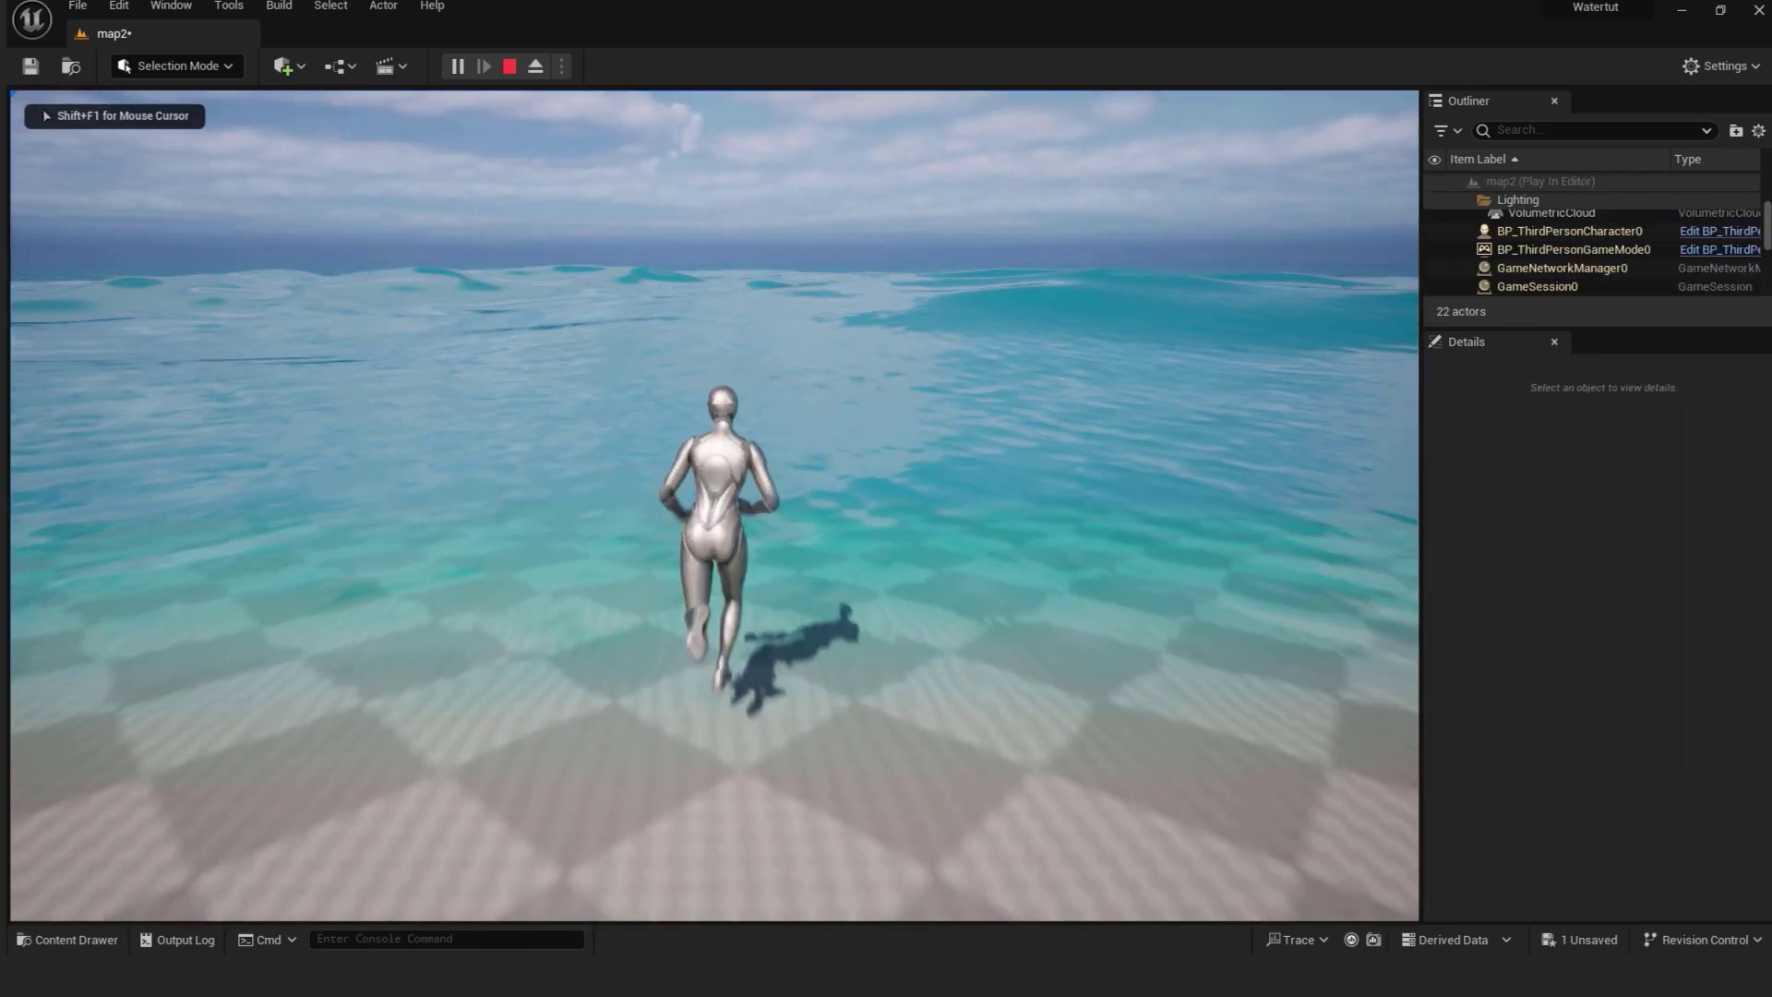
pyautogui.press('w')
pyautogui.press('a')
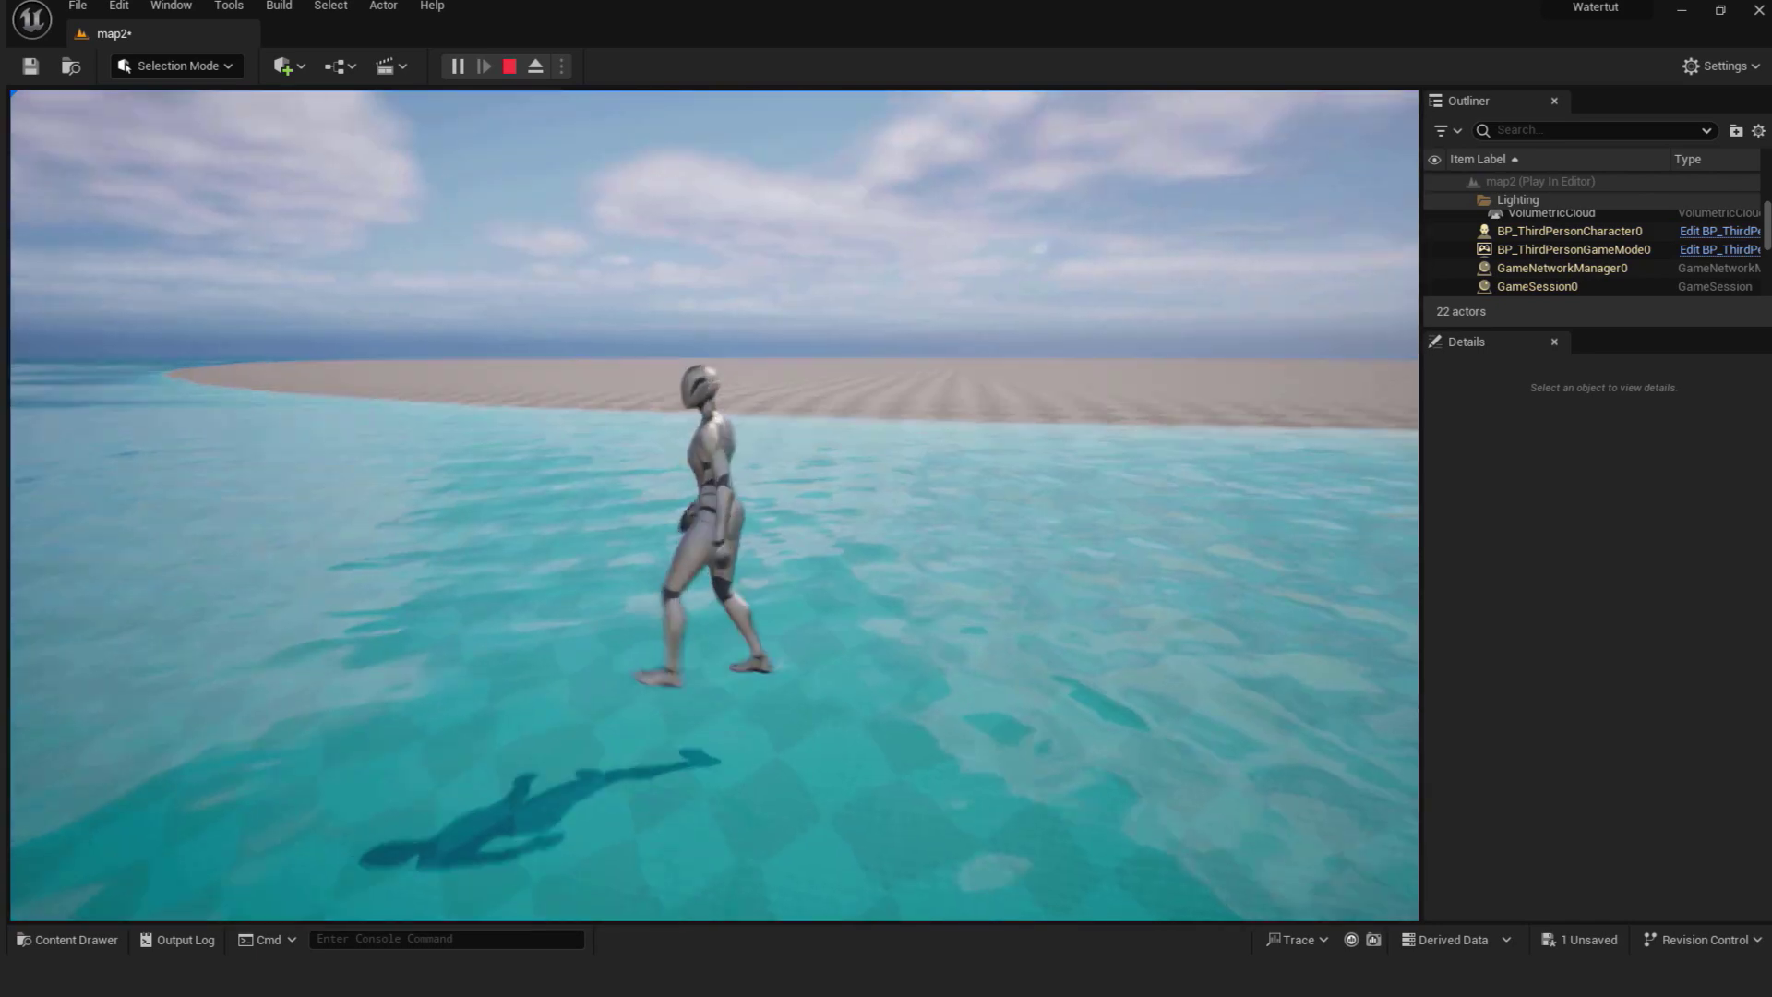
pyautogui.press('w')
pyautogui.press('space')
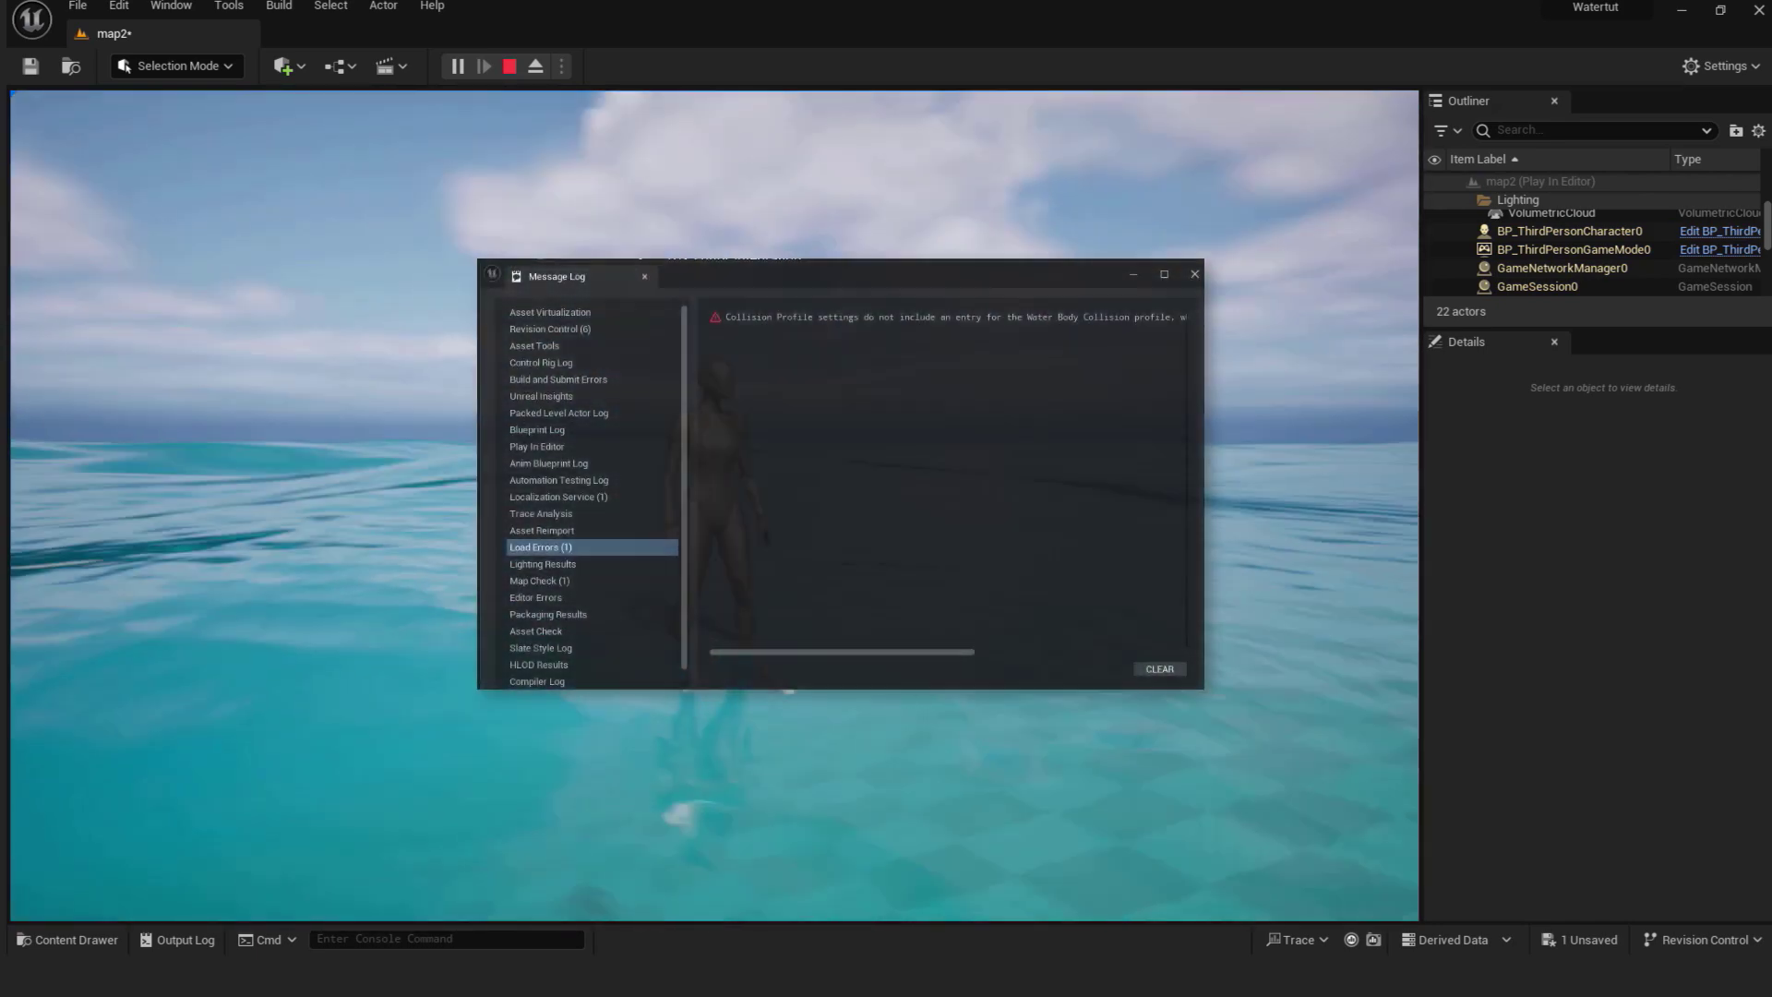
pyautogui.press('w')
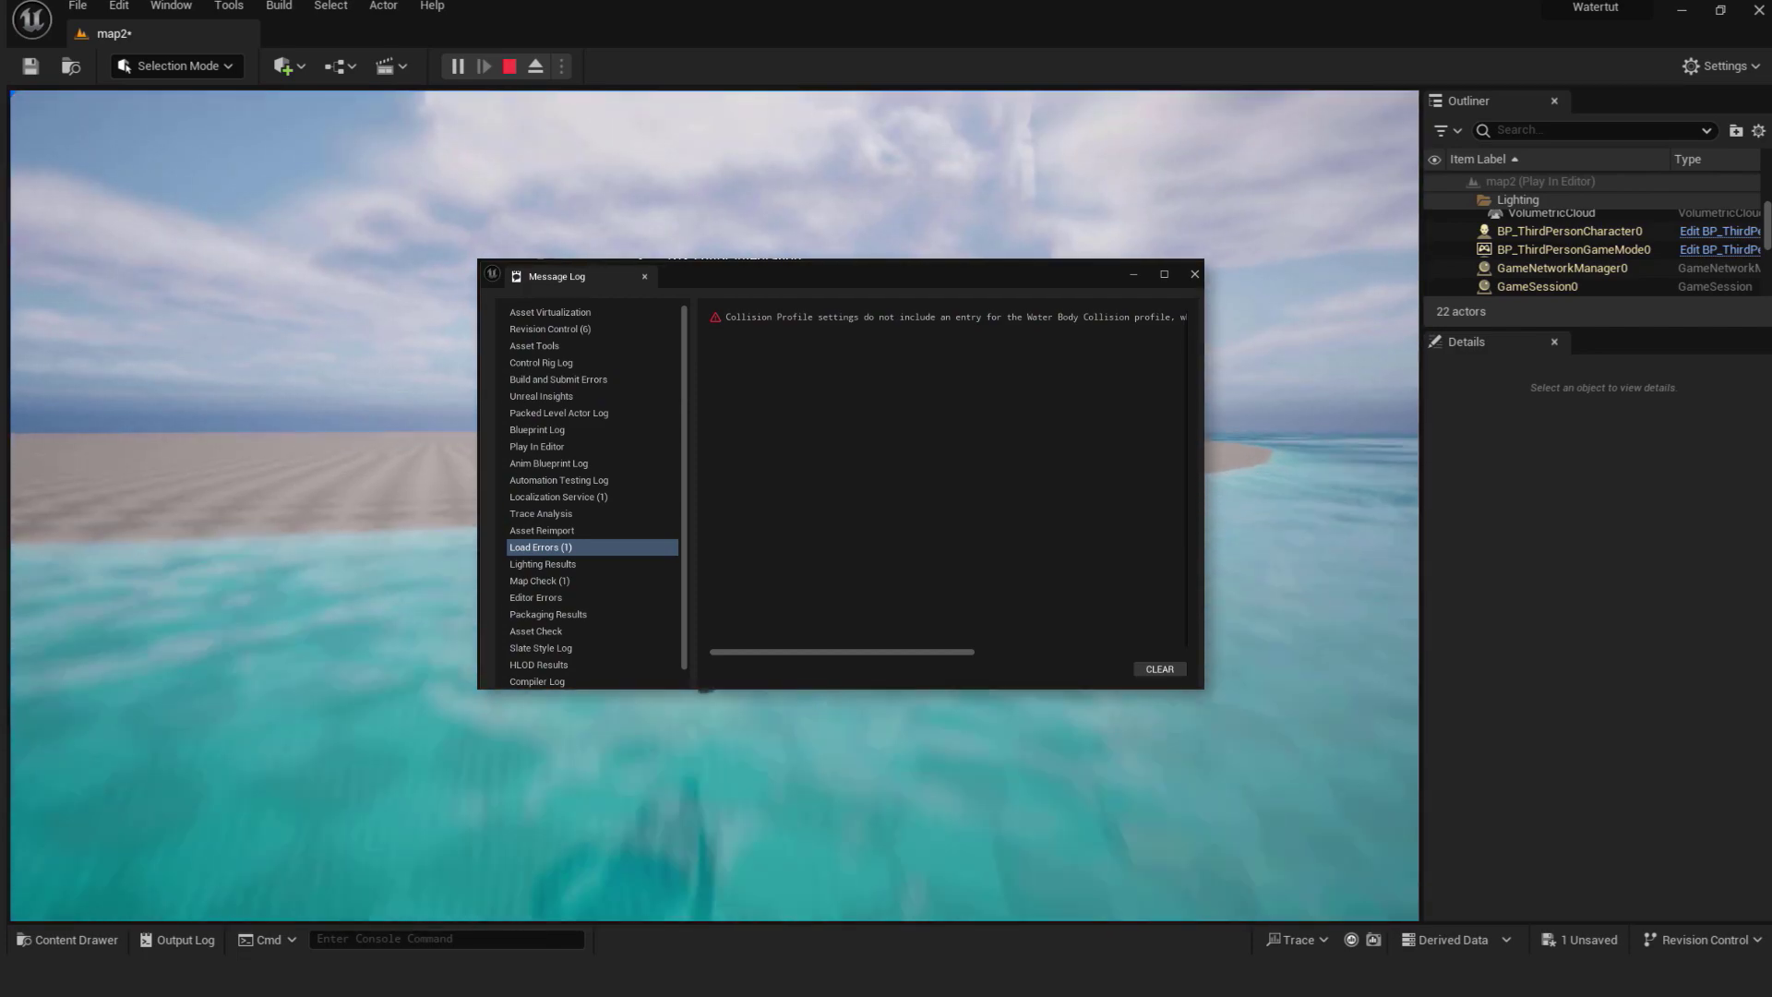
pyautogui.press('w')
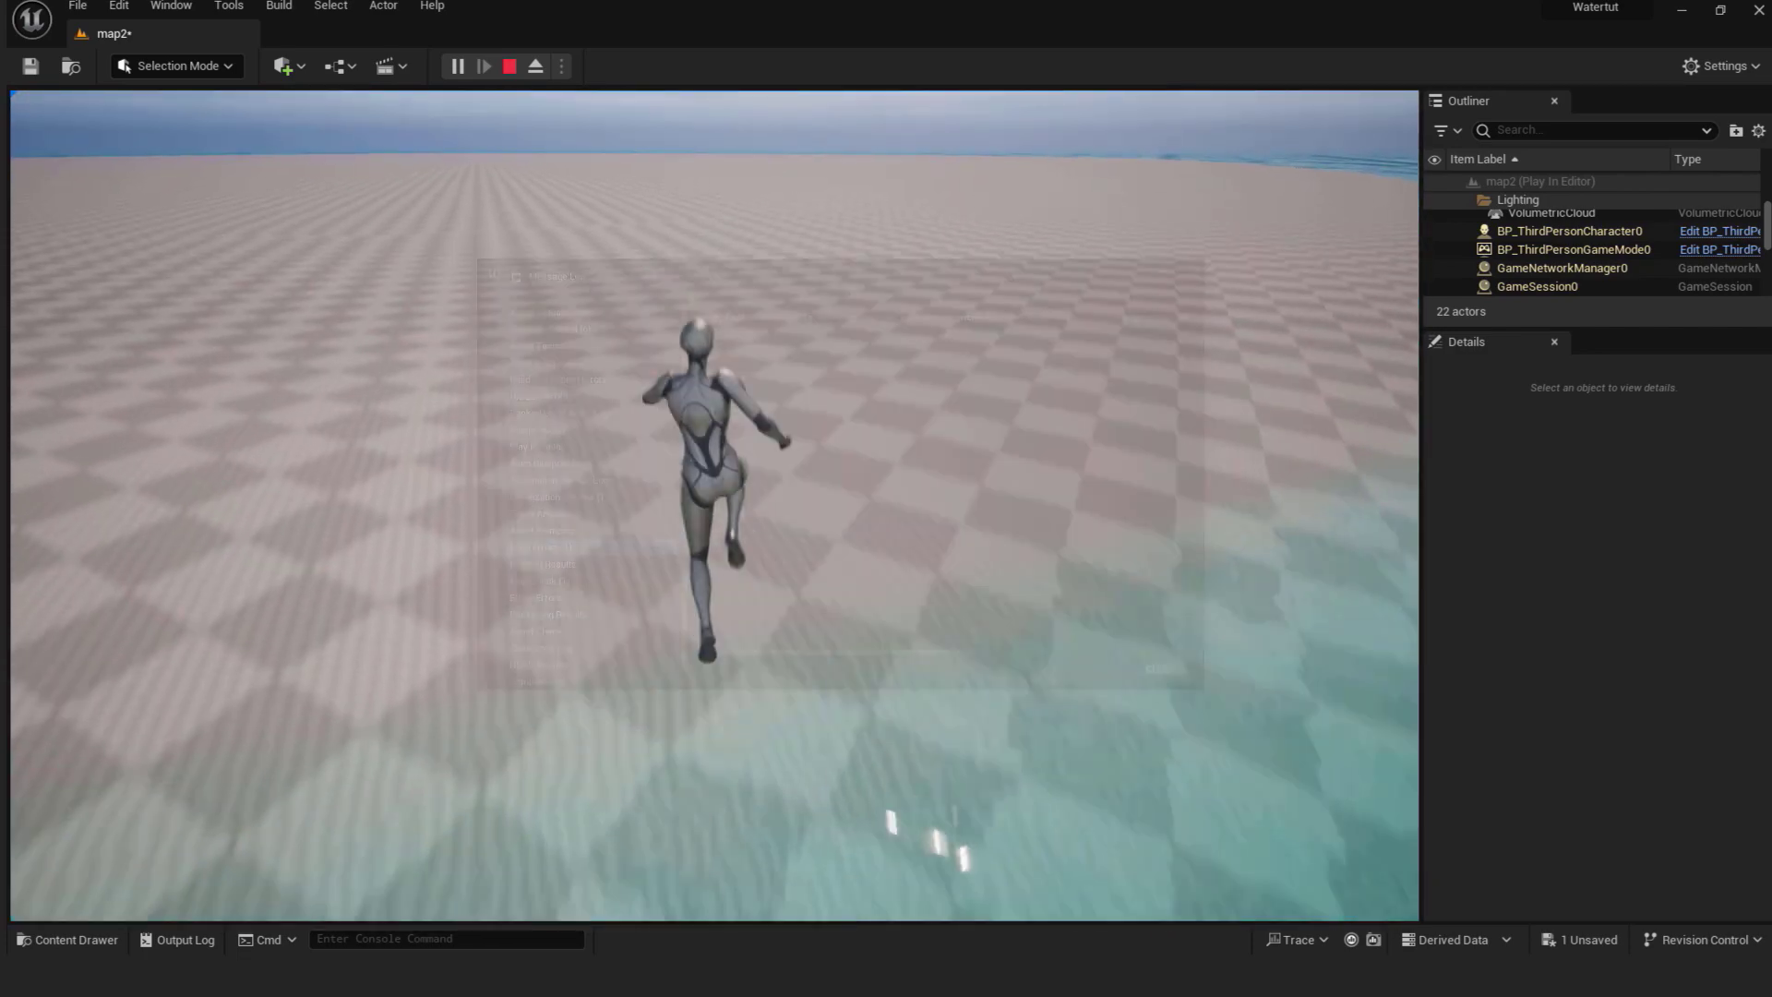
pyautogui.press('w')
pyautogui.press('space')
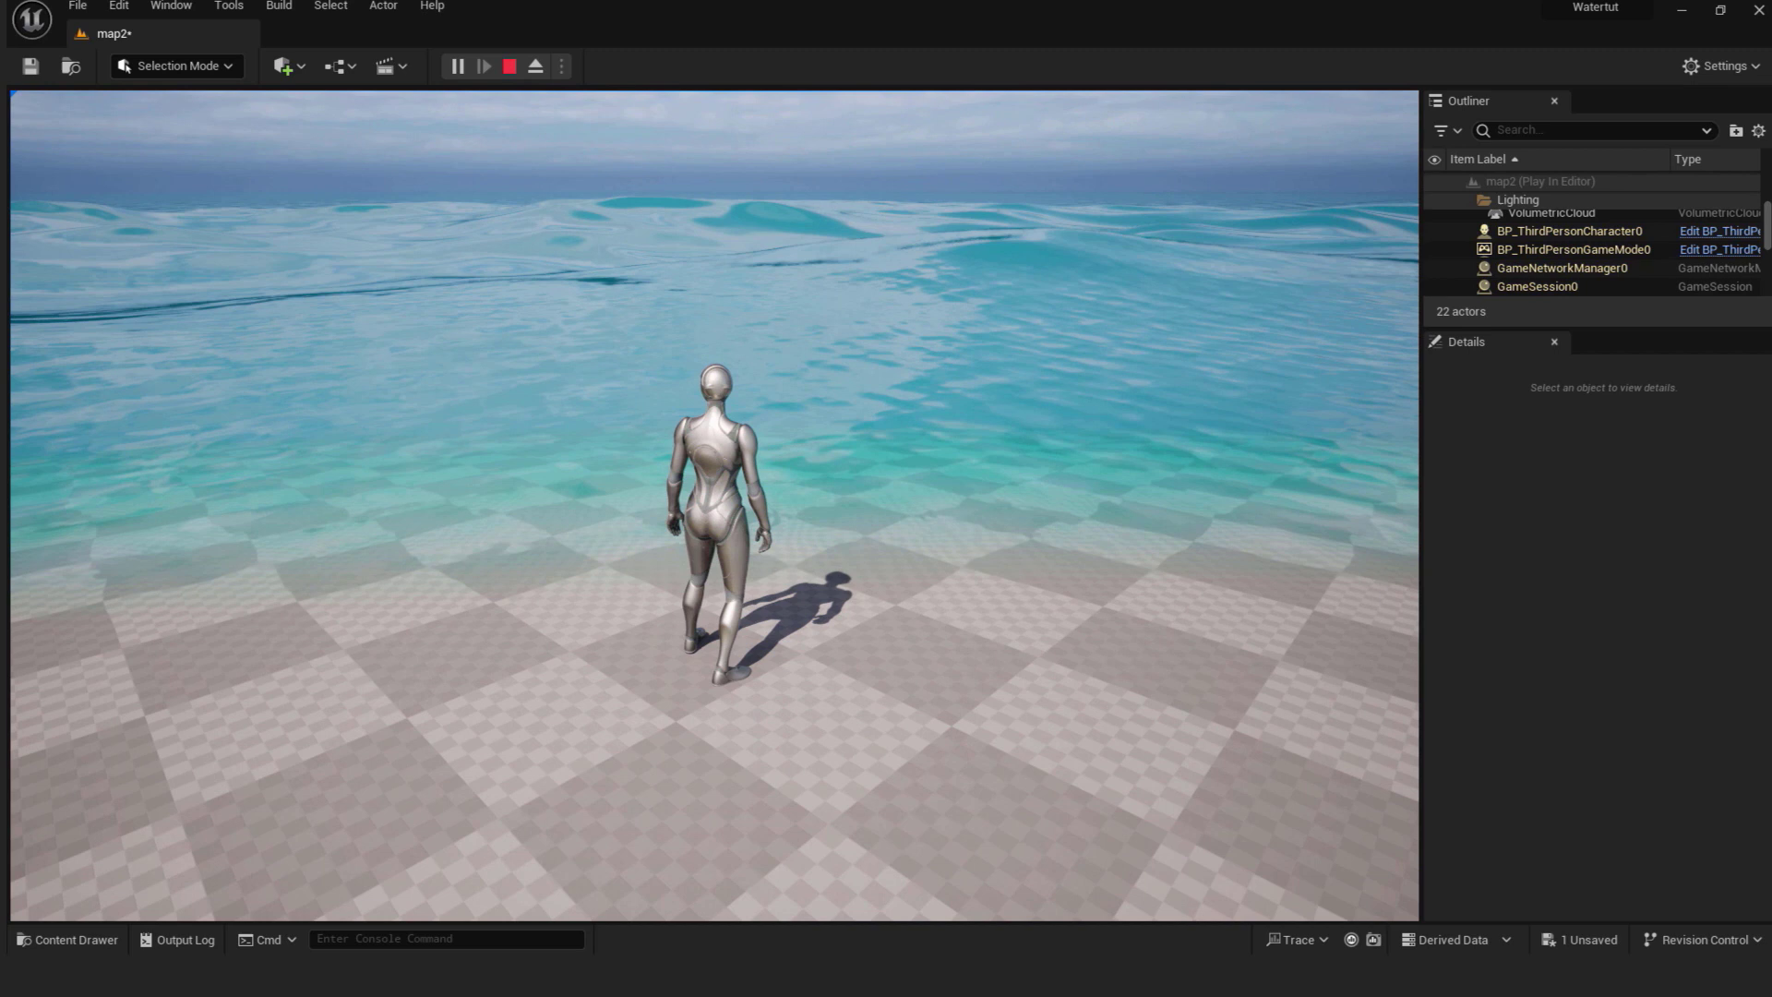
pyautogui.press('Escape')
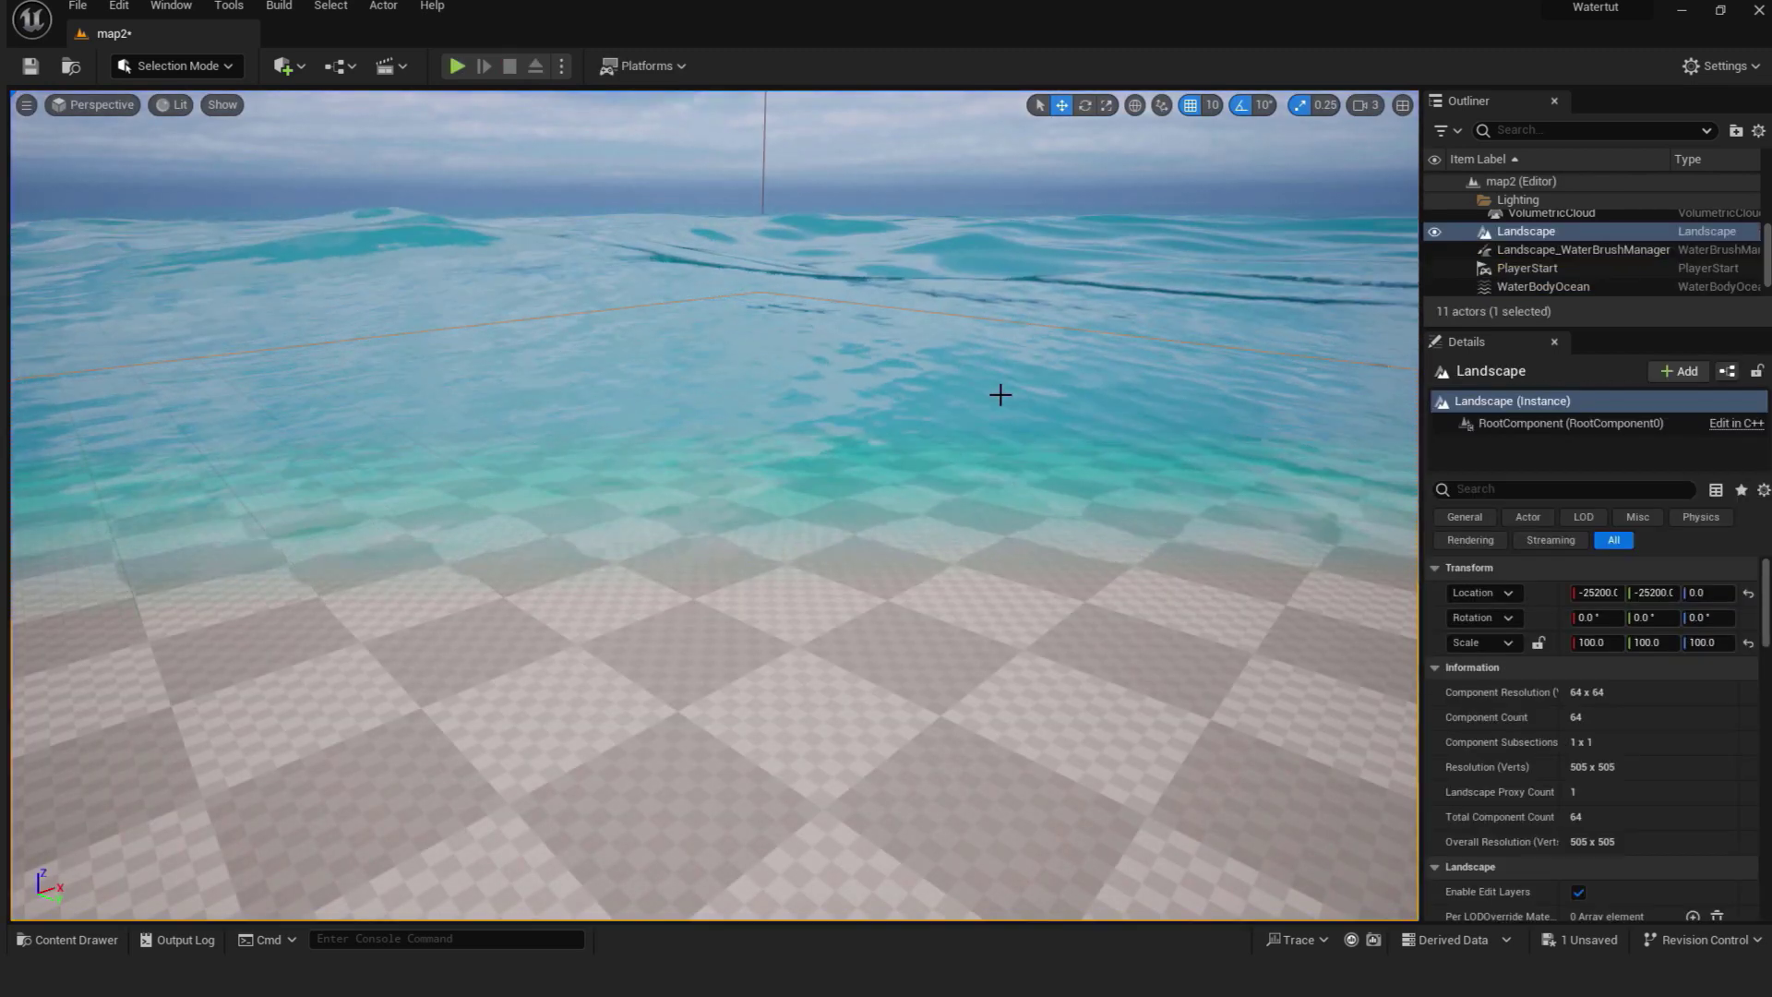
# Step: Save the level and open map2 from the Content folder
pyautogui.hotkey('ctrl', 's')
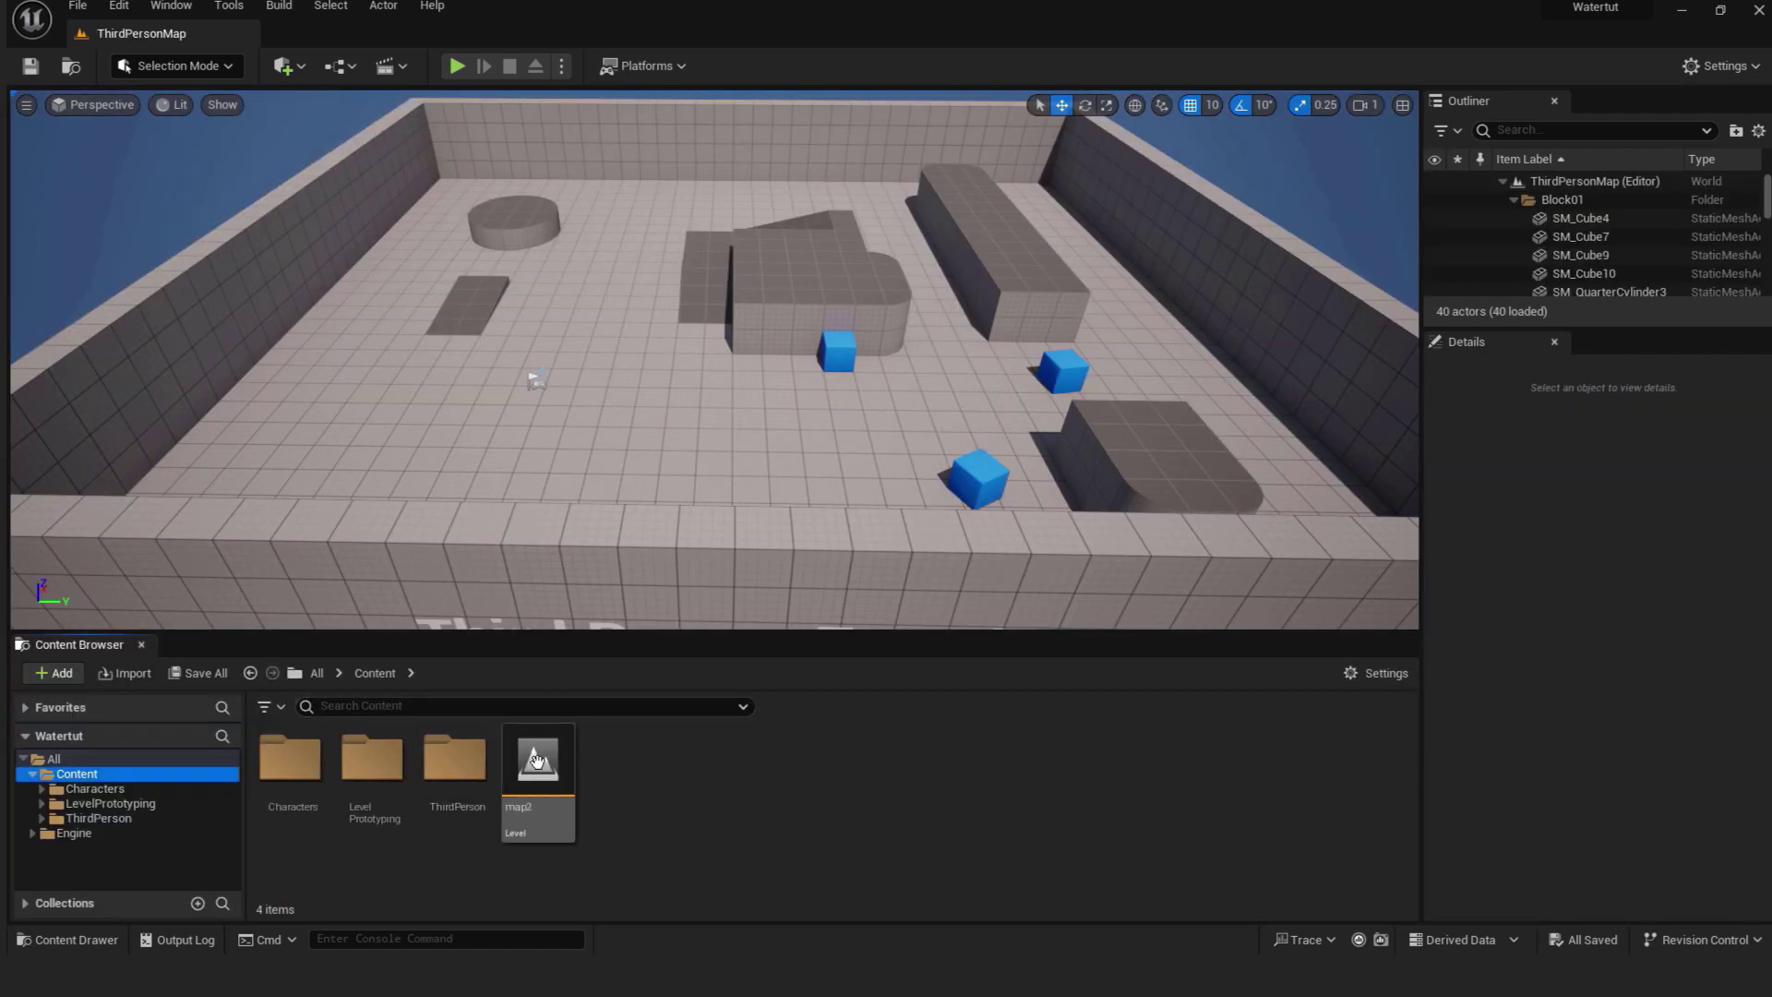
pyautogui.doubleClick(536, 759)
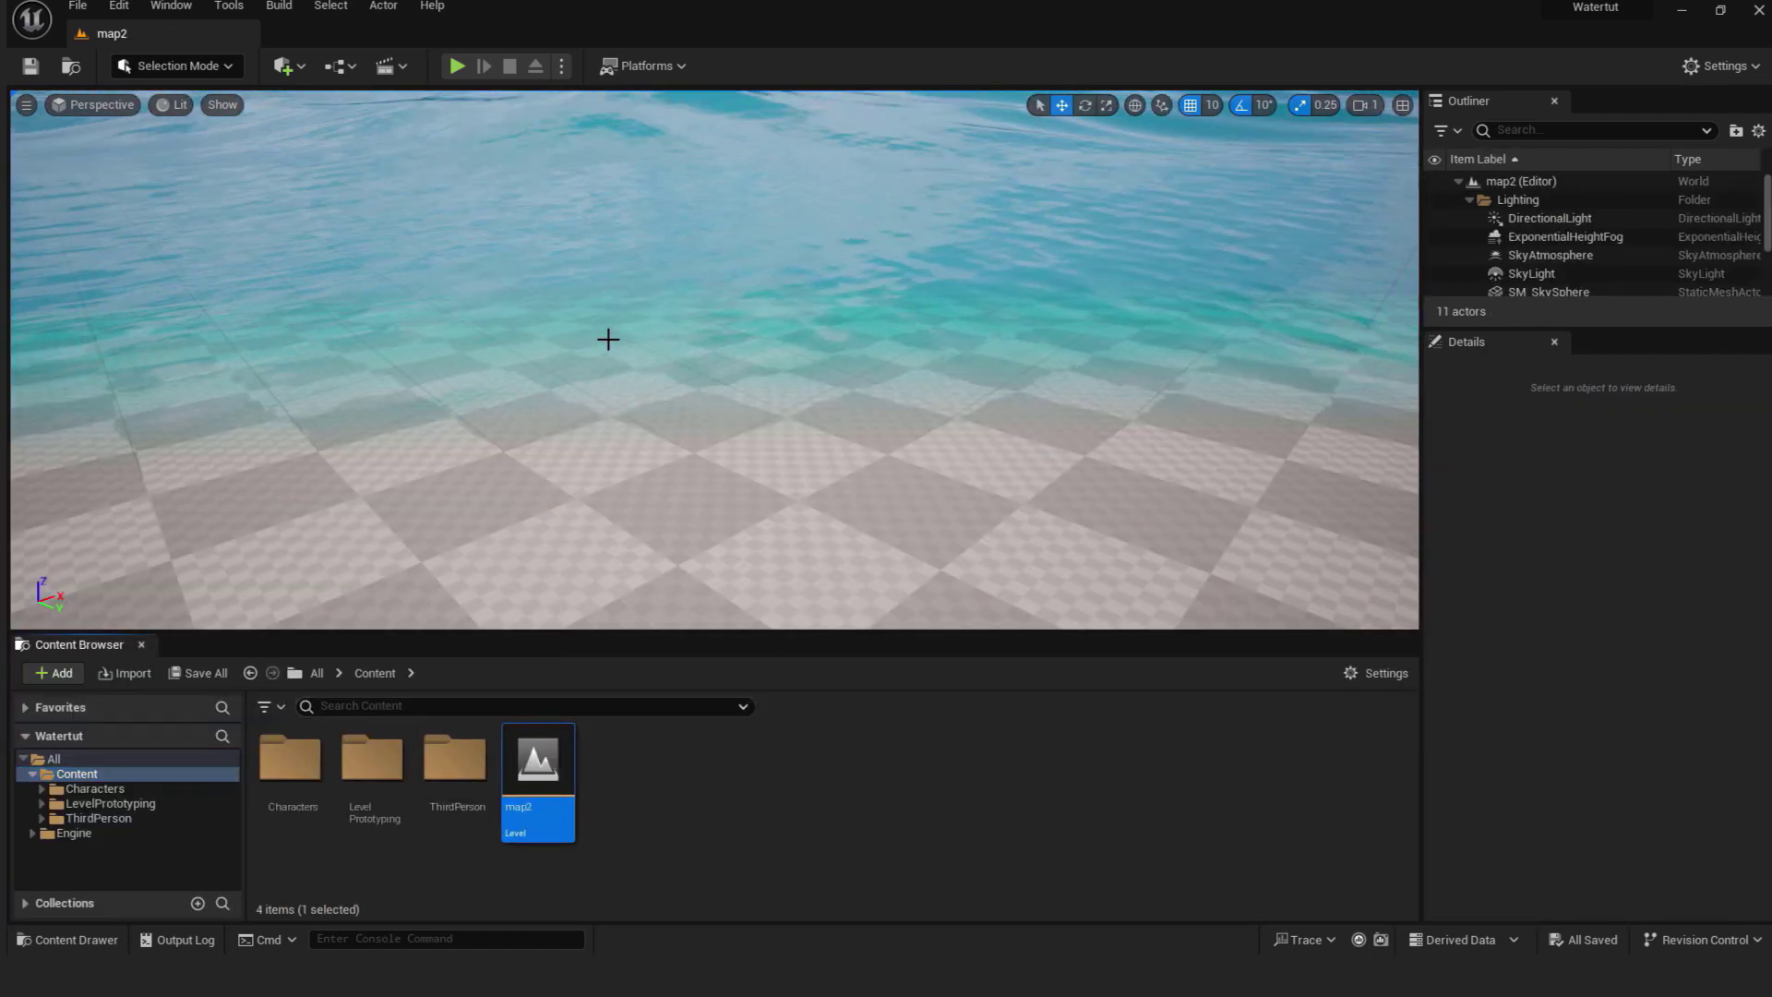
# Step: Play the reopened level from a spot near the water's edge, run into the ocean and back ashore, and end the session
pyautogui.moveTo(608, 340); pyautogui.dragTo(716, 363, button='right')
pyautogui.scroll(-2, 716, 363)
pyautogui.rightClick(821, 372)
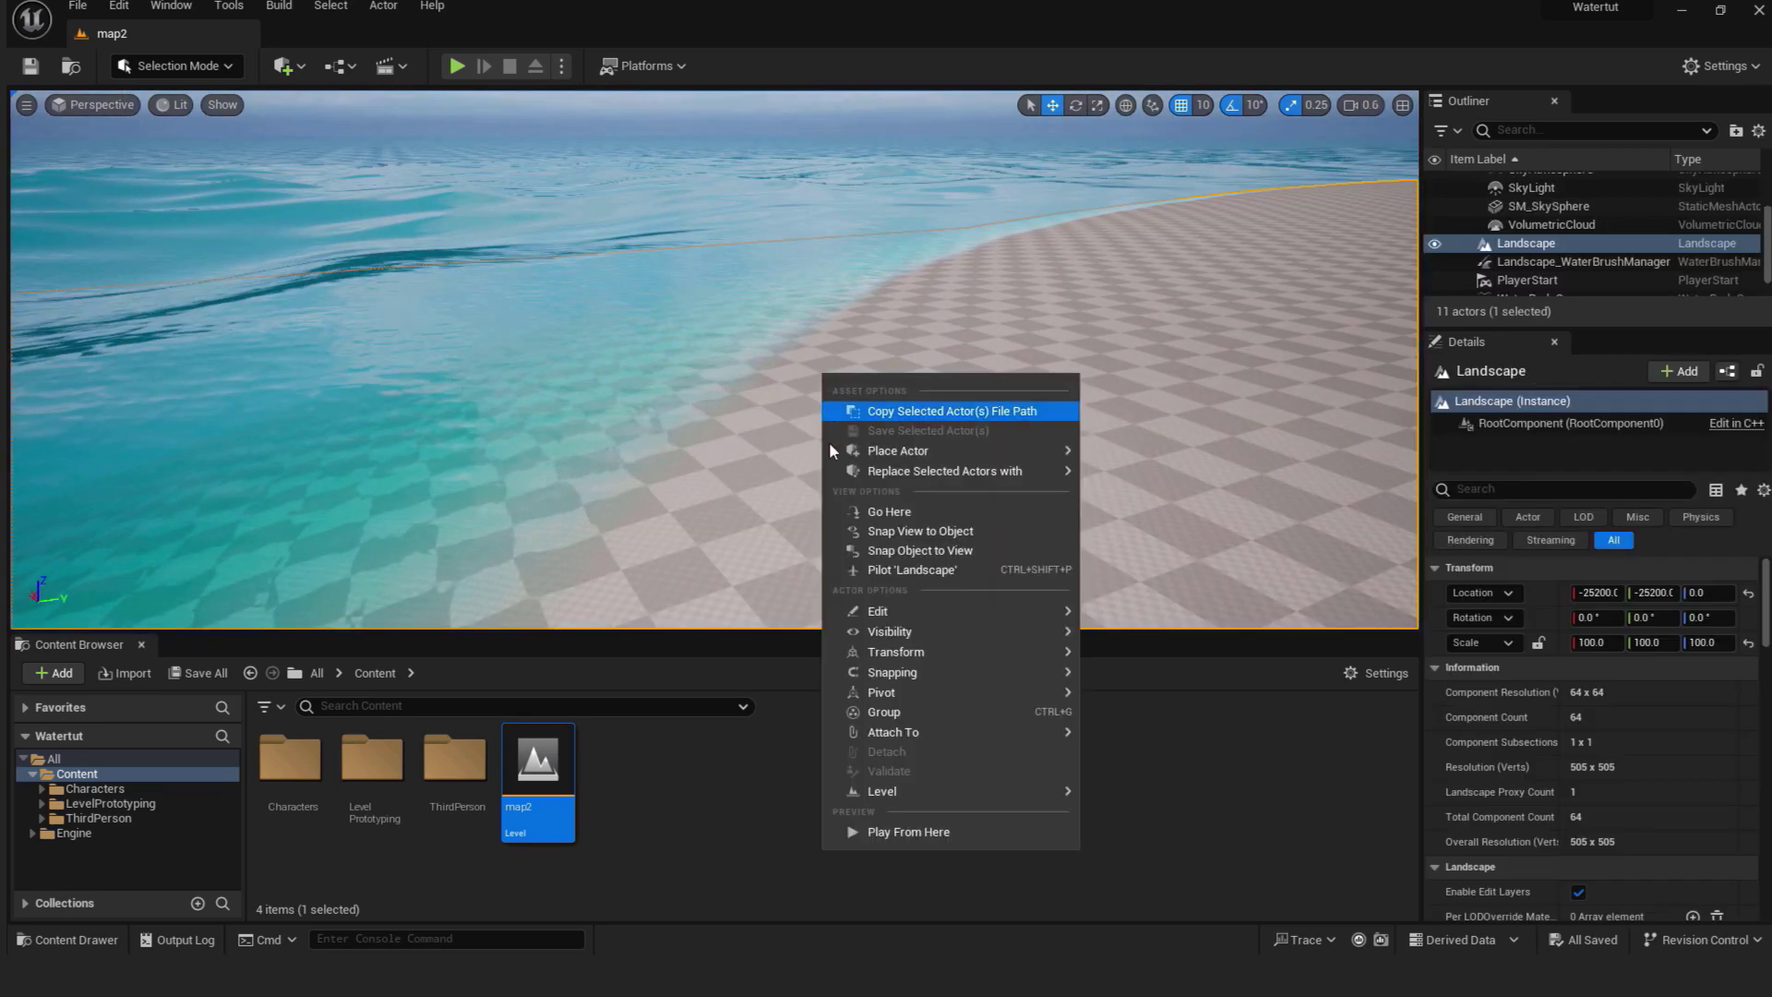
pyautogui.click(851, 832)
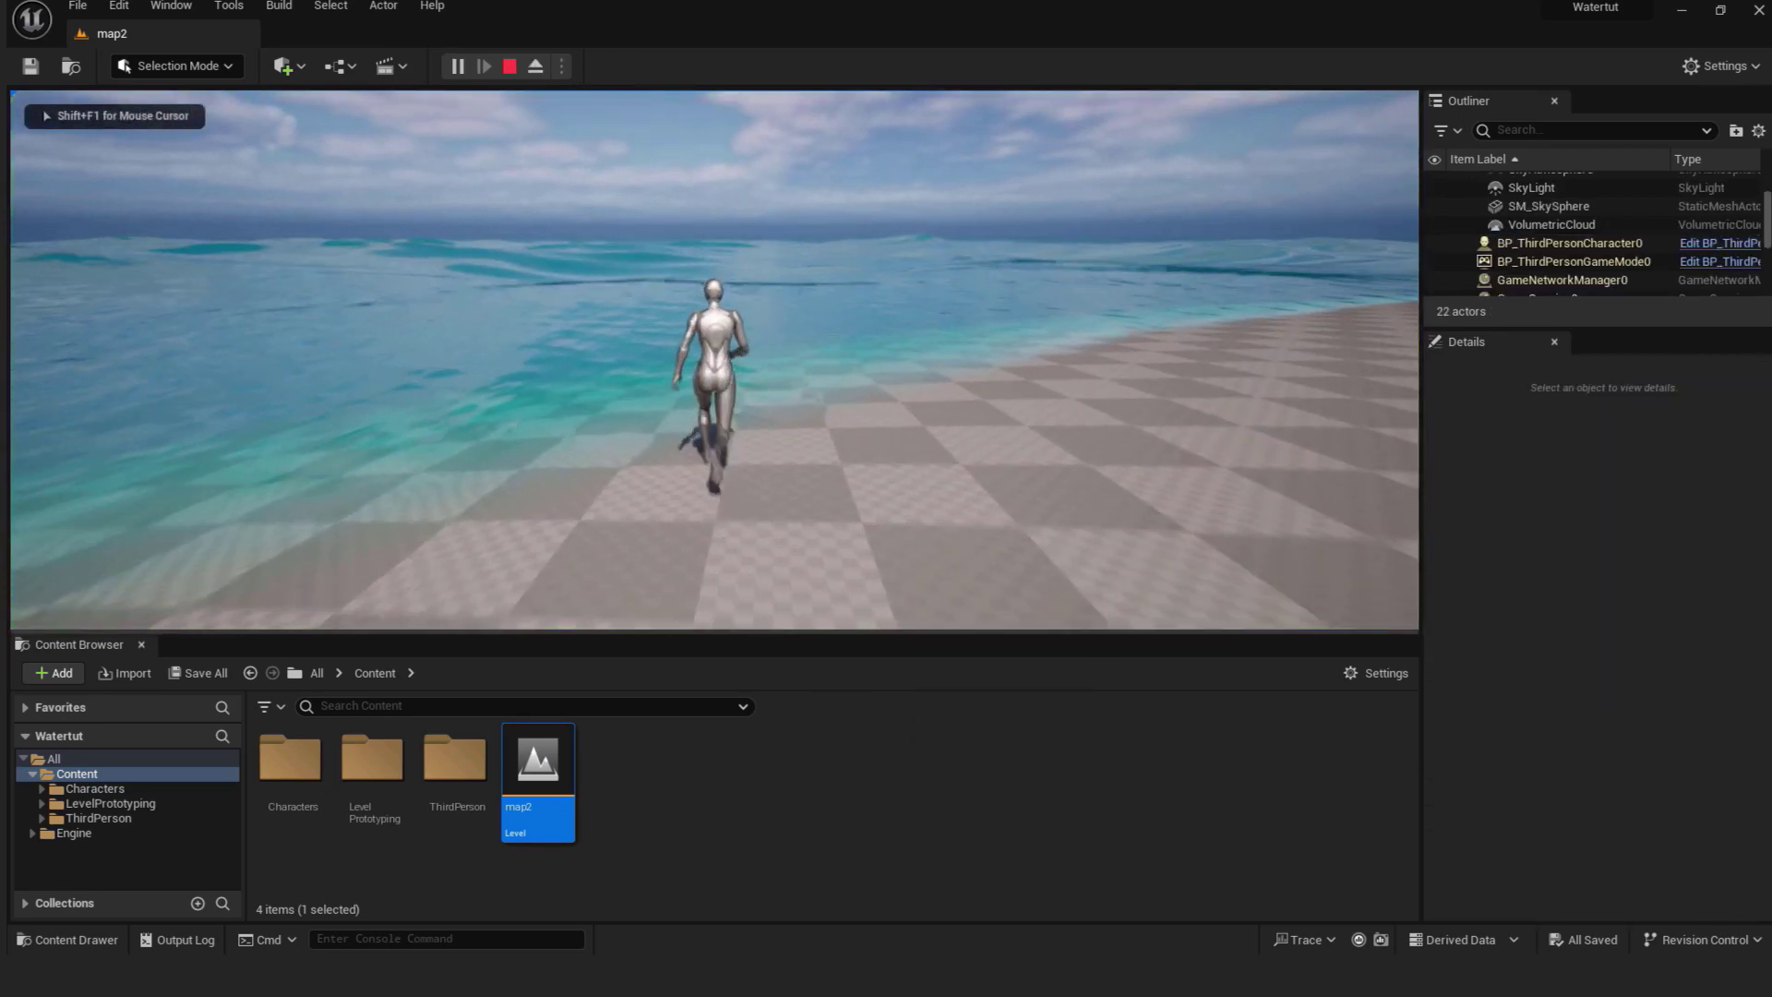
pyautogui.press('a')
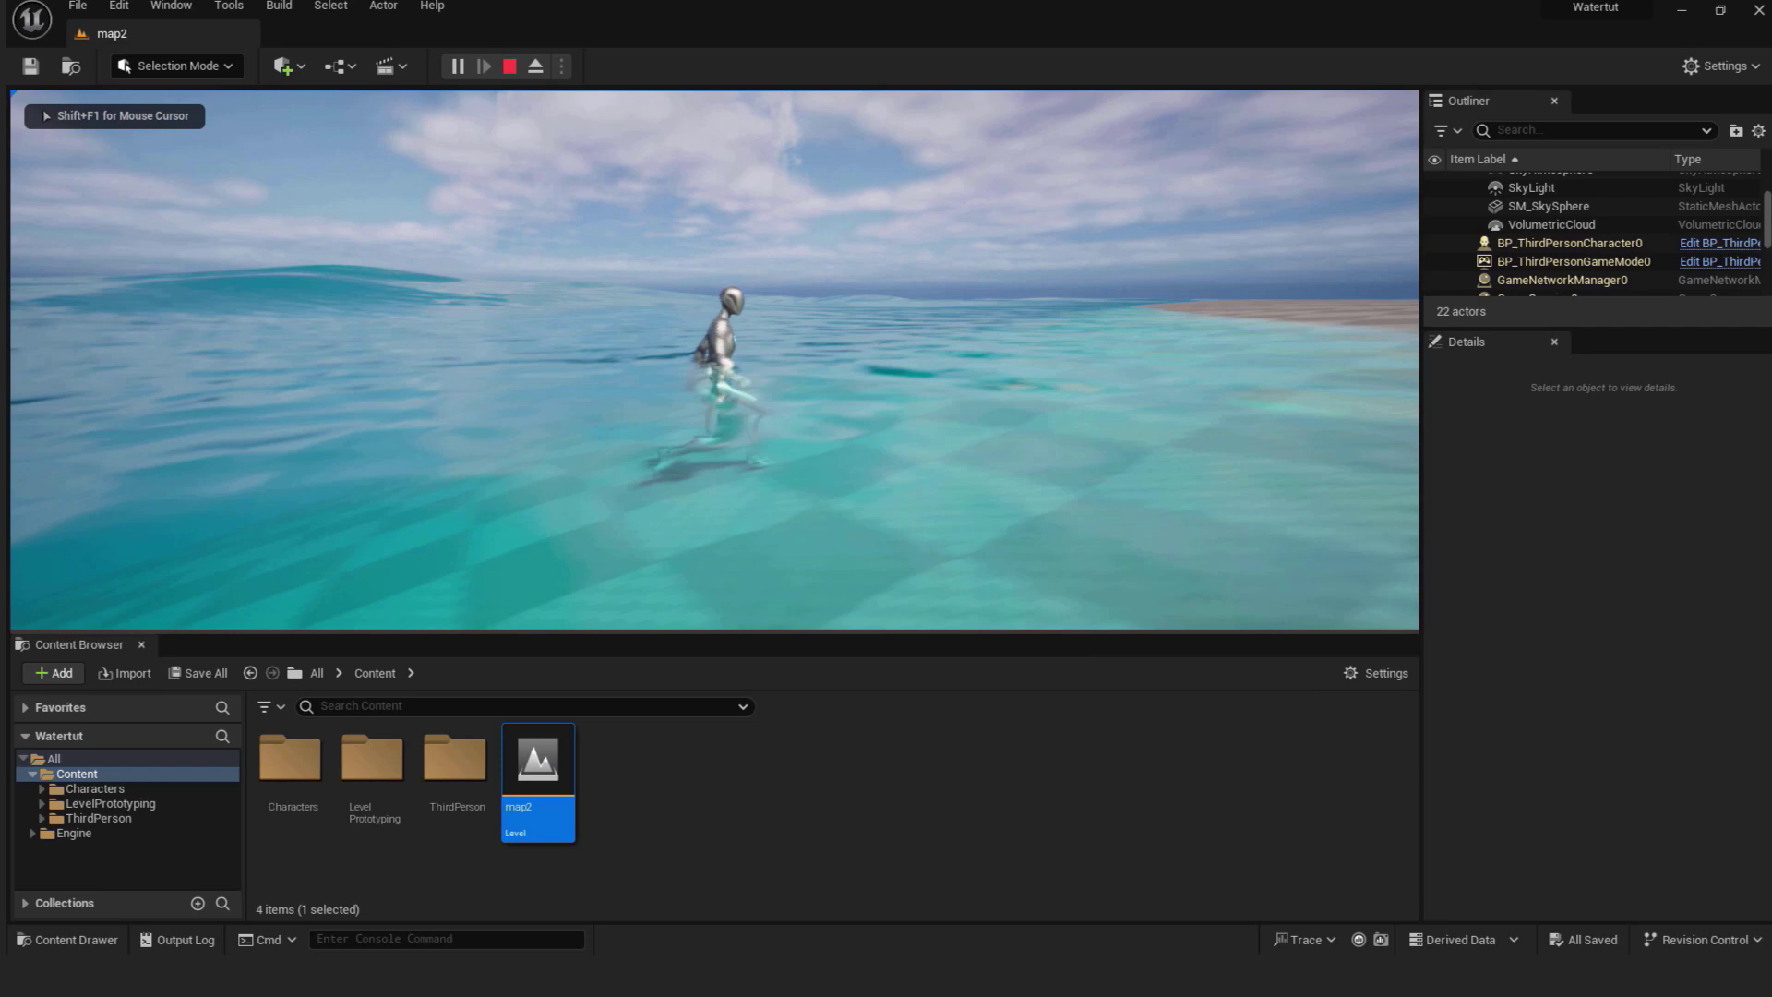
pyautogui.press('d')
pyautogui.press('w')
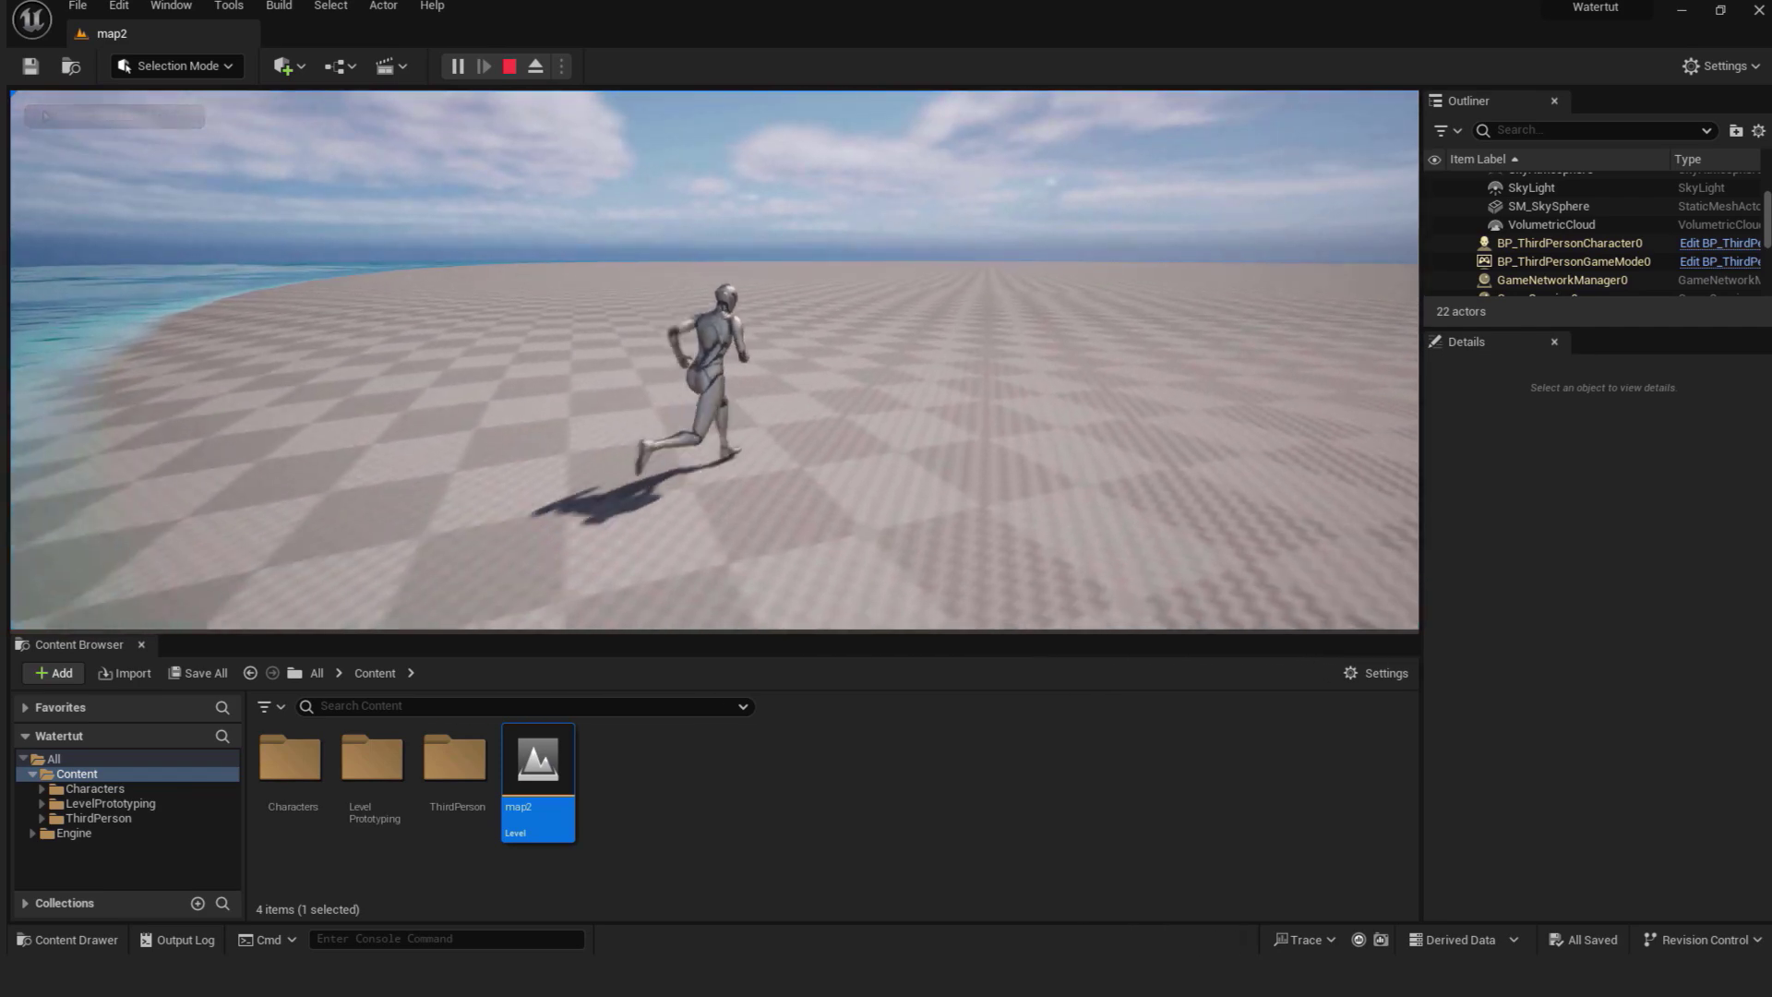
pyautogui.press('Escape')
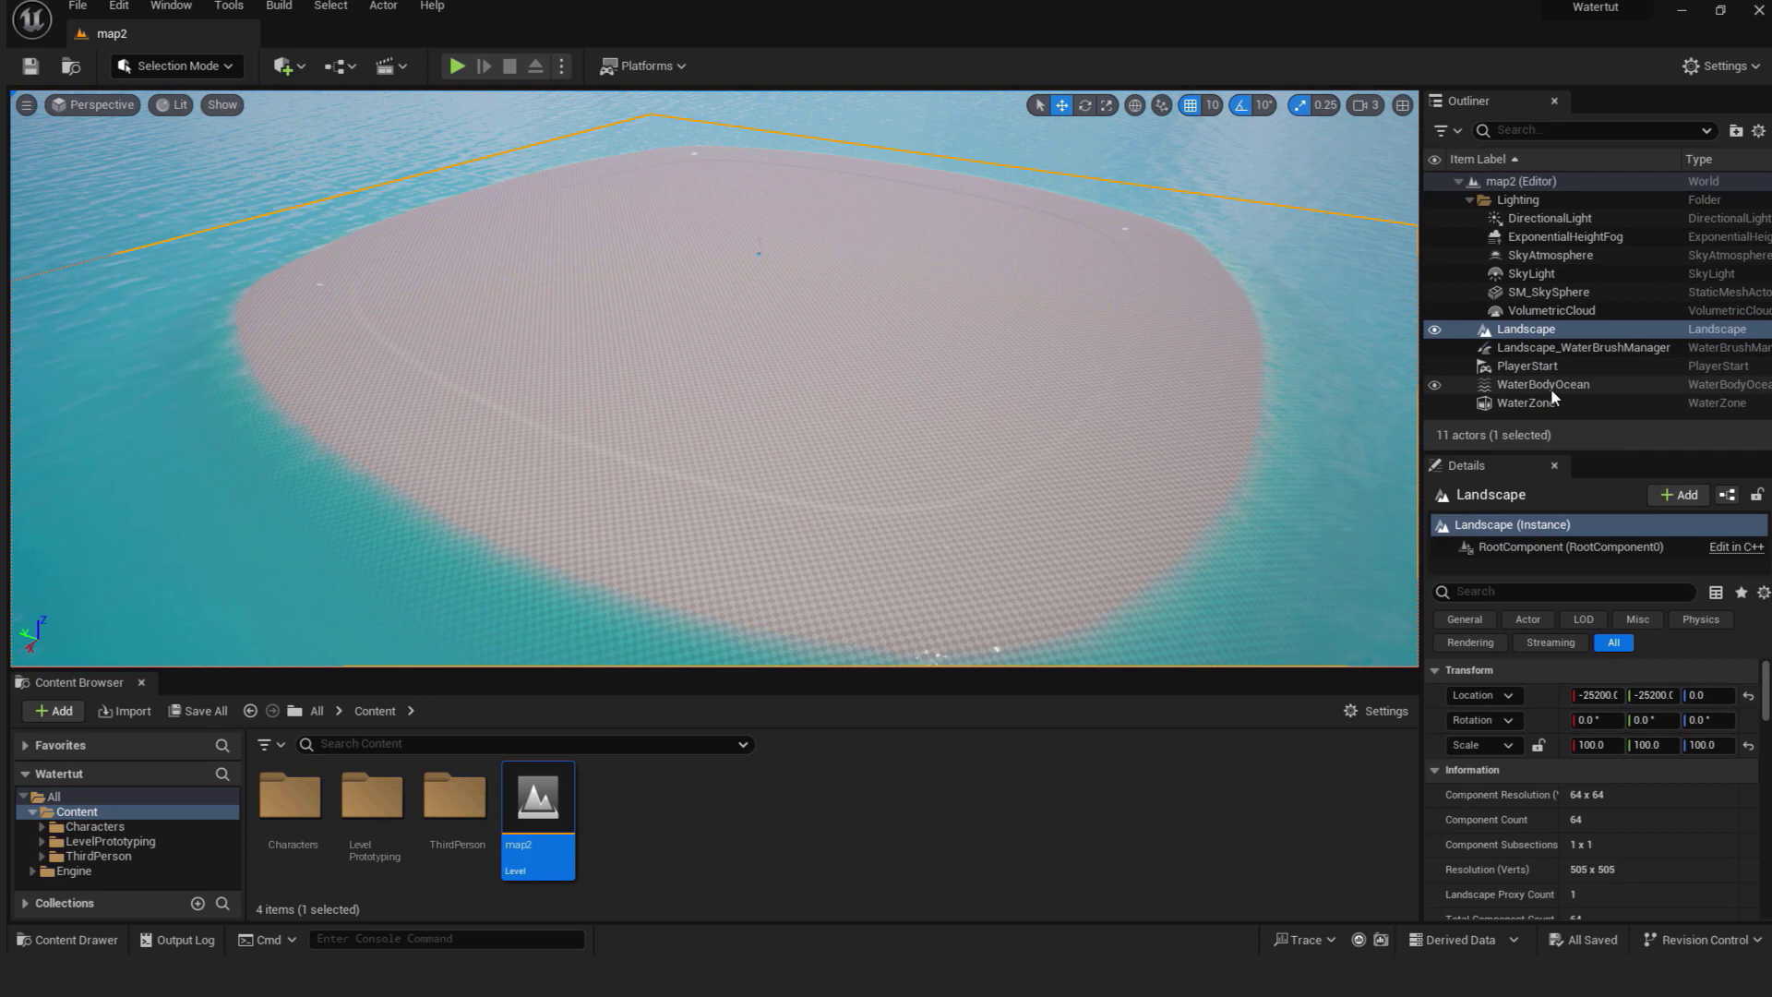
# Step: Select the WaterBodyOcean actor and move the spline point at the near shore inward to about X 5370, Y -6220
pyautogui.click(1543, 384)
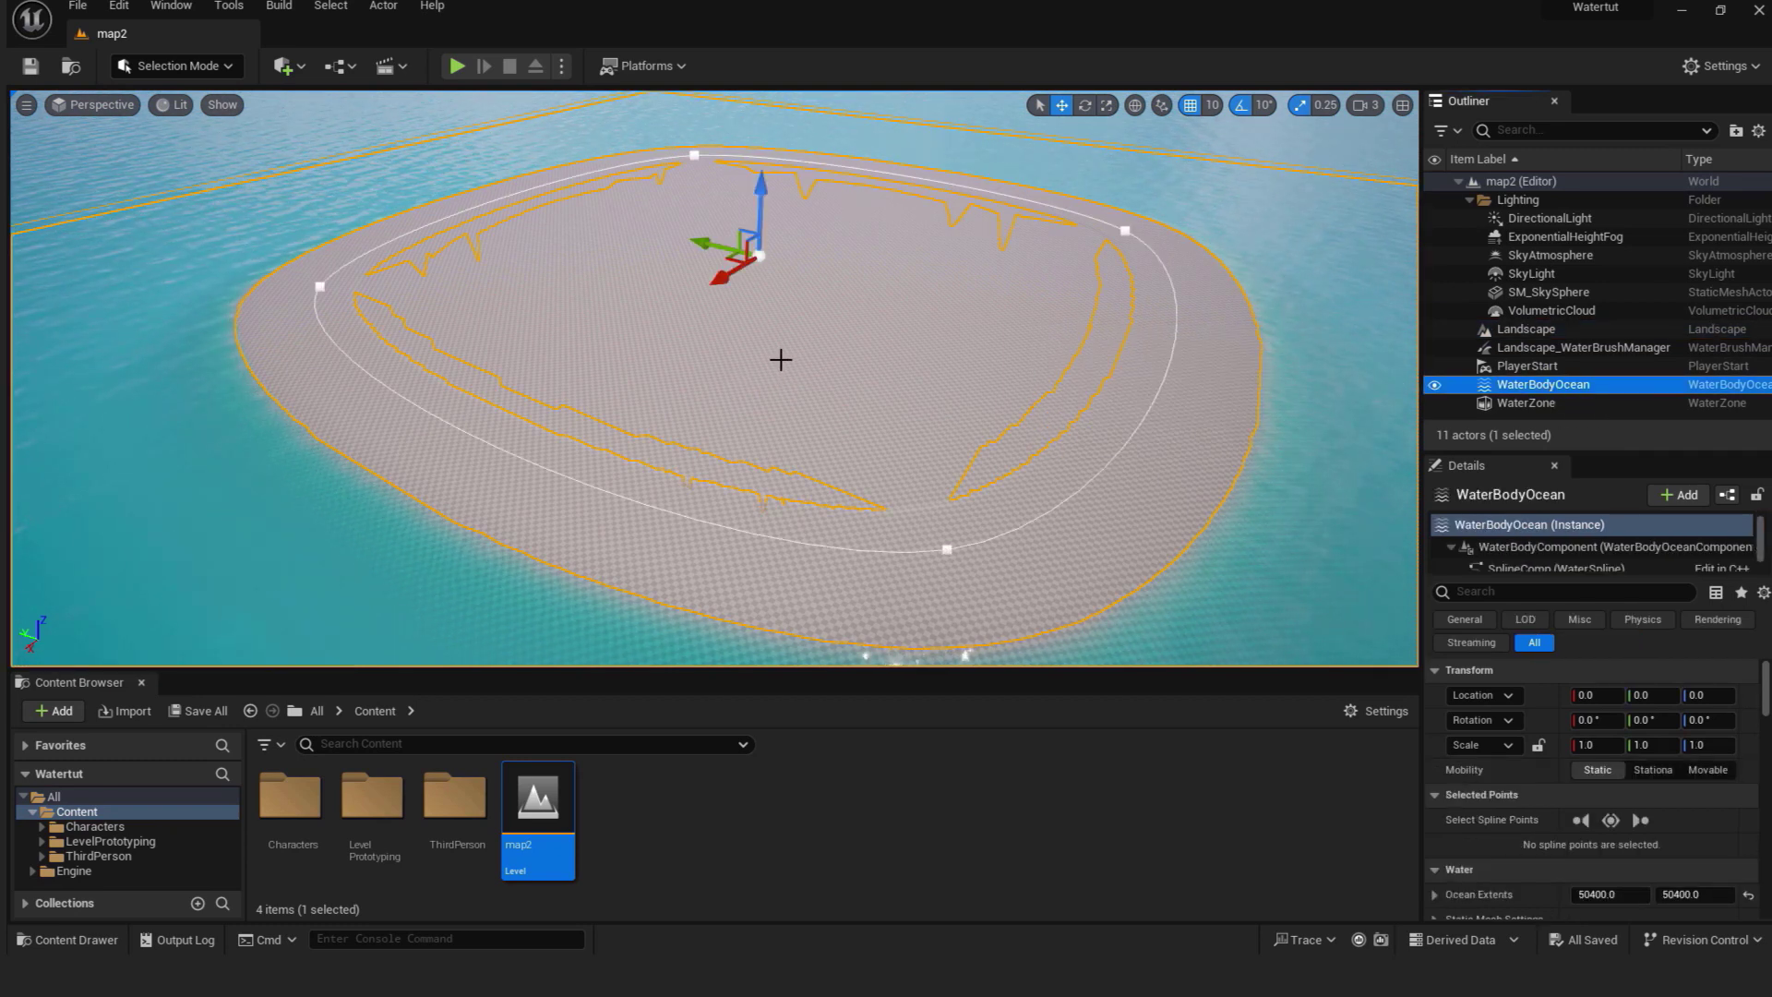
pyautogui.click(947, 549)
pyautogui.moveTo(928, 563); pyautogui.dragTo(780, 513, button='right')
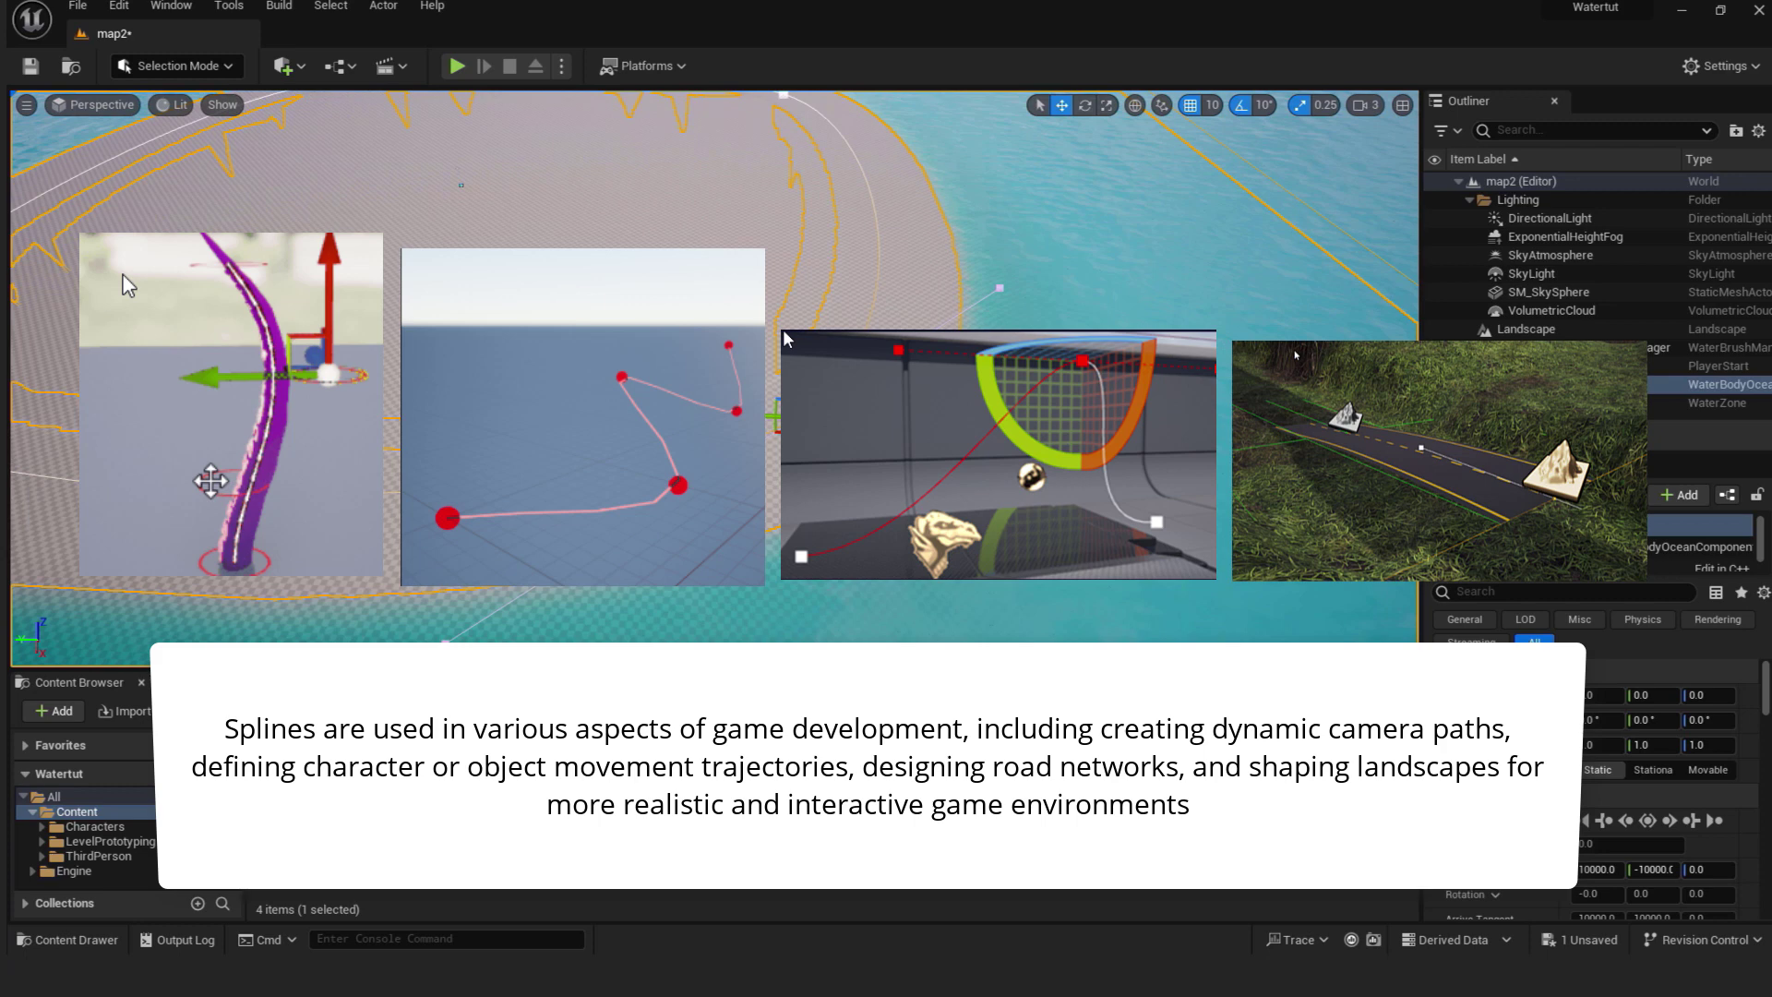
pyautogui.moveTo(768, 418); pyautogui.dragTo(754, 399)
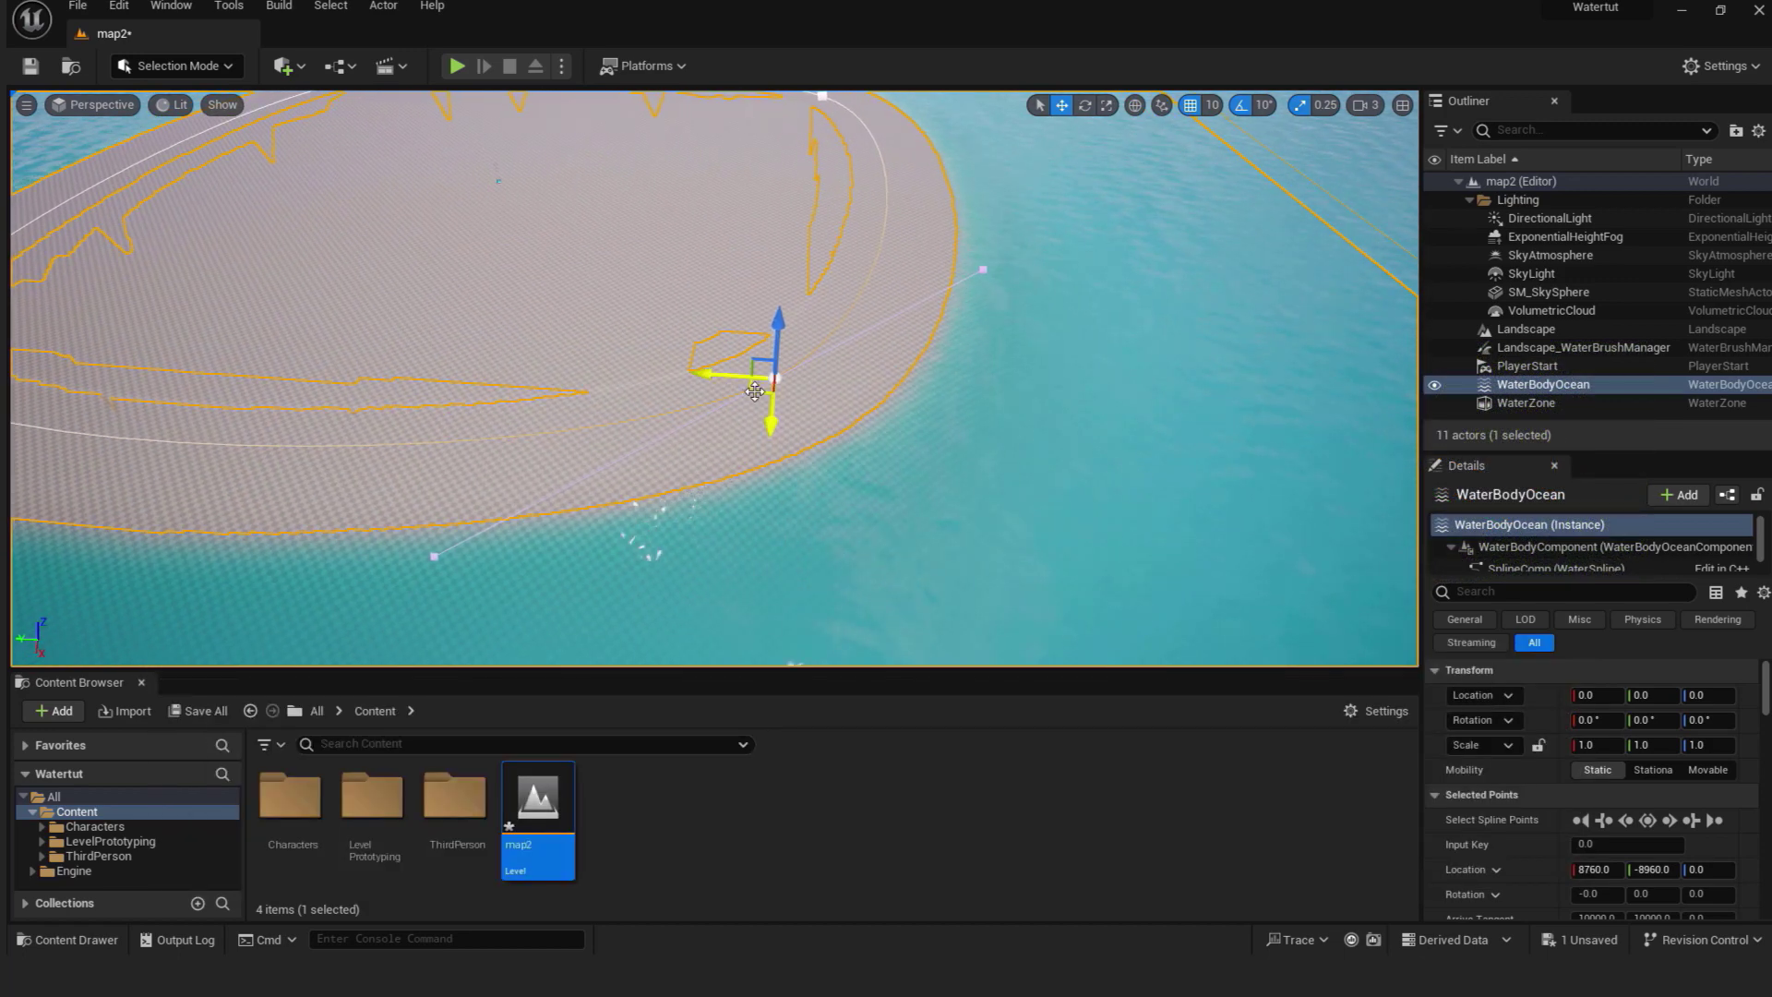
pyautogui.moveTo(677, 318); pyautogui.dragTo(648, 297)
pyautogui.moveTo(751, 374); pyautogui.dragTo(720, 434, button='right')
pyautogui.moveTo(419, 525); pyautogui.dragTo(419, 467, button='right')
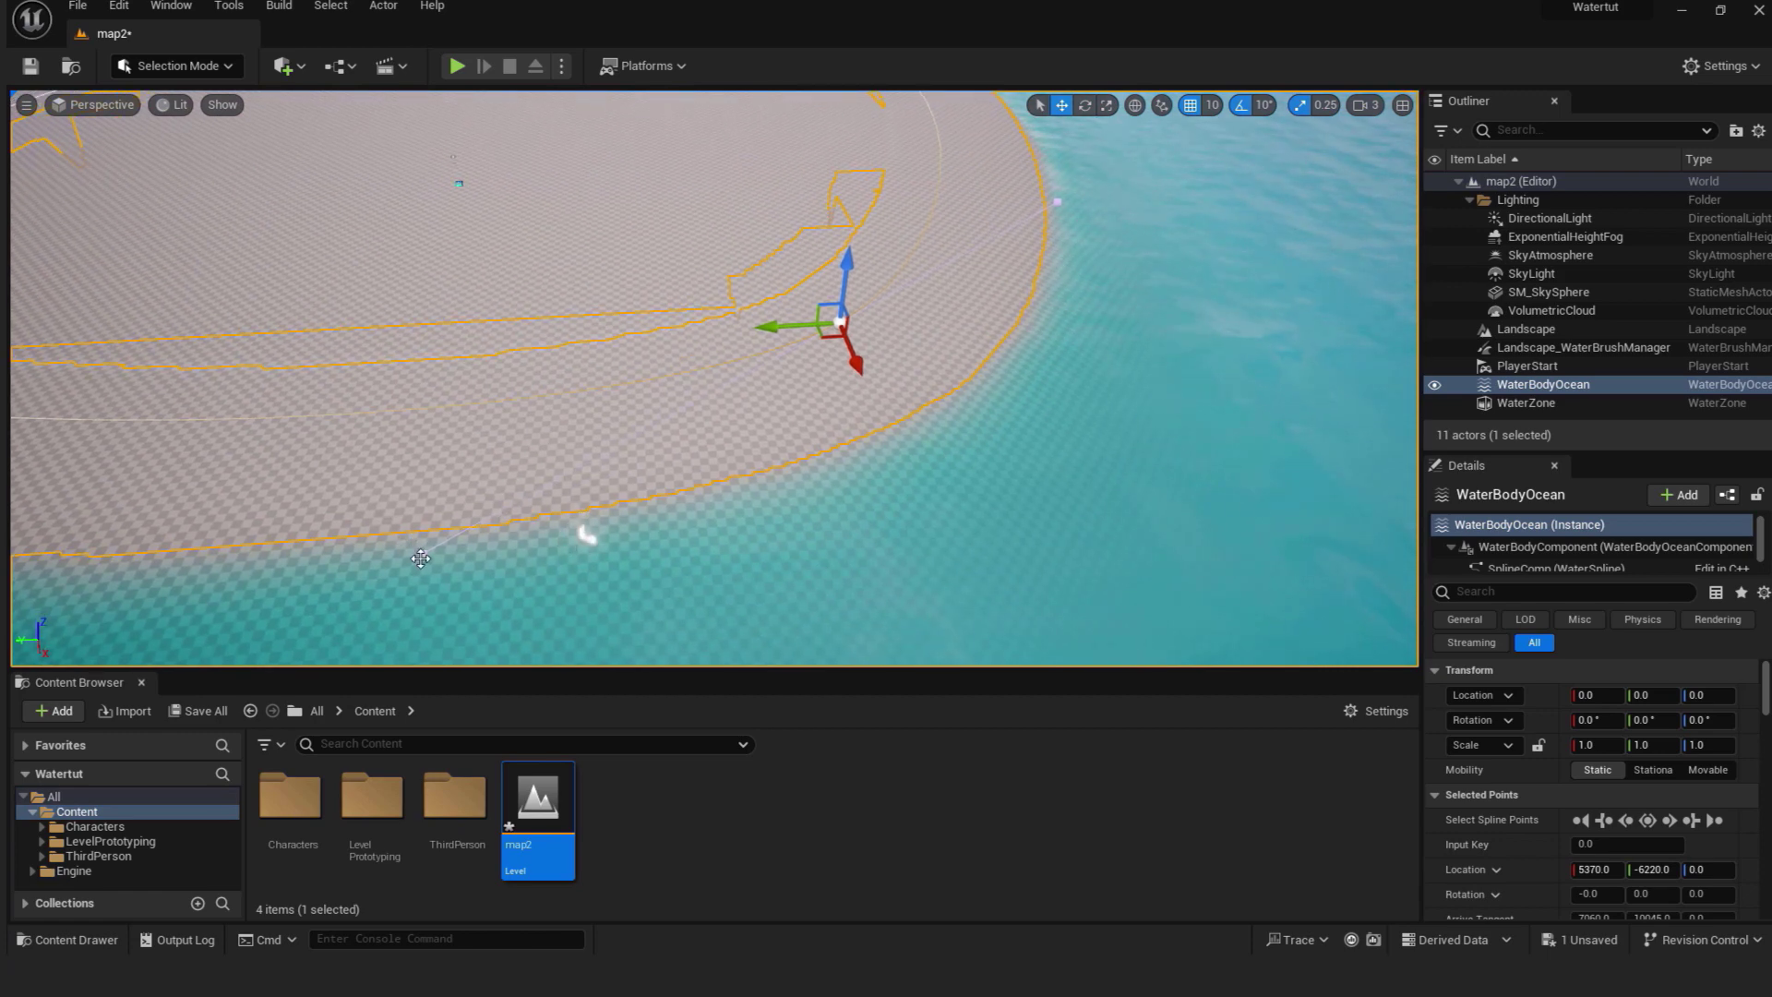
# Step: Pull the moved spline point's tangent handle out into the water to bend the shoreline curve
pyautogui.click(1058, 199)
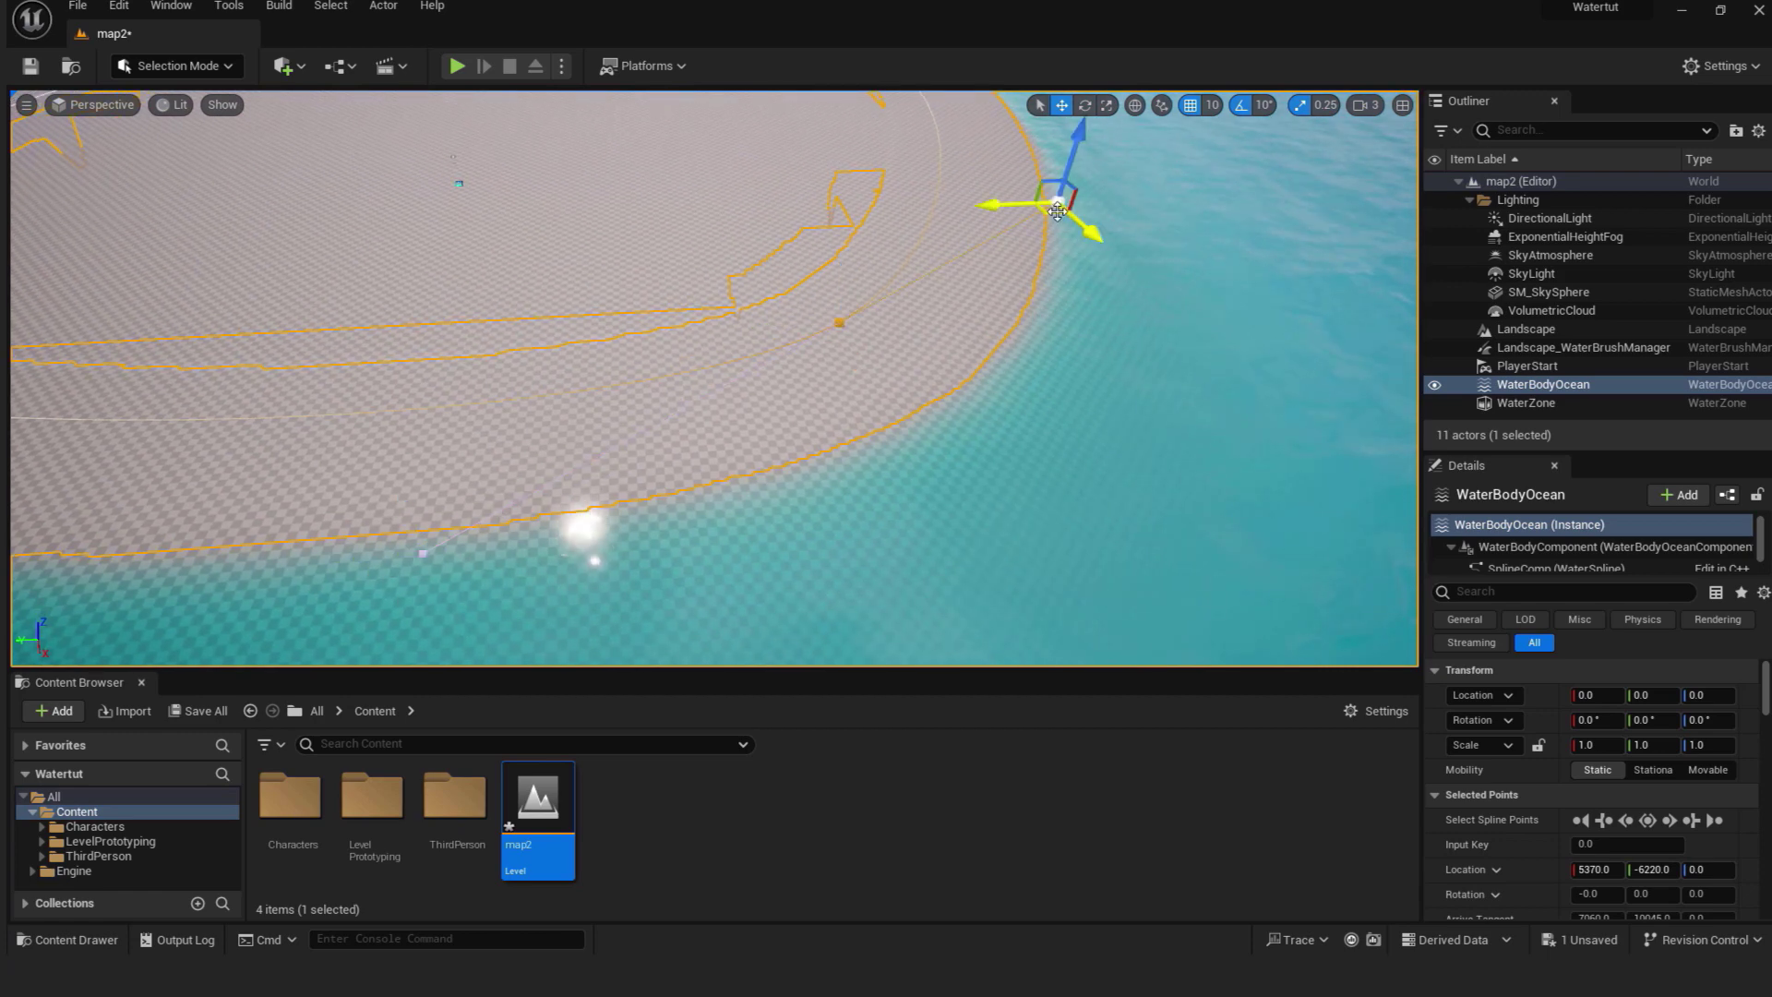
pyautogui.moveTo(1091, 233); pyautogui.dragTo(1177, 319)
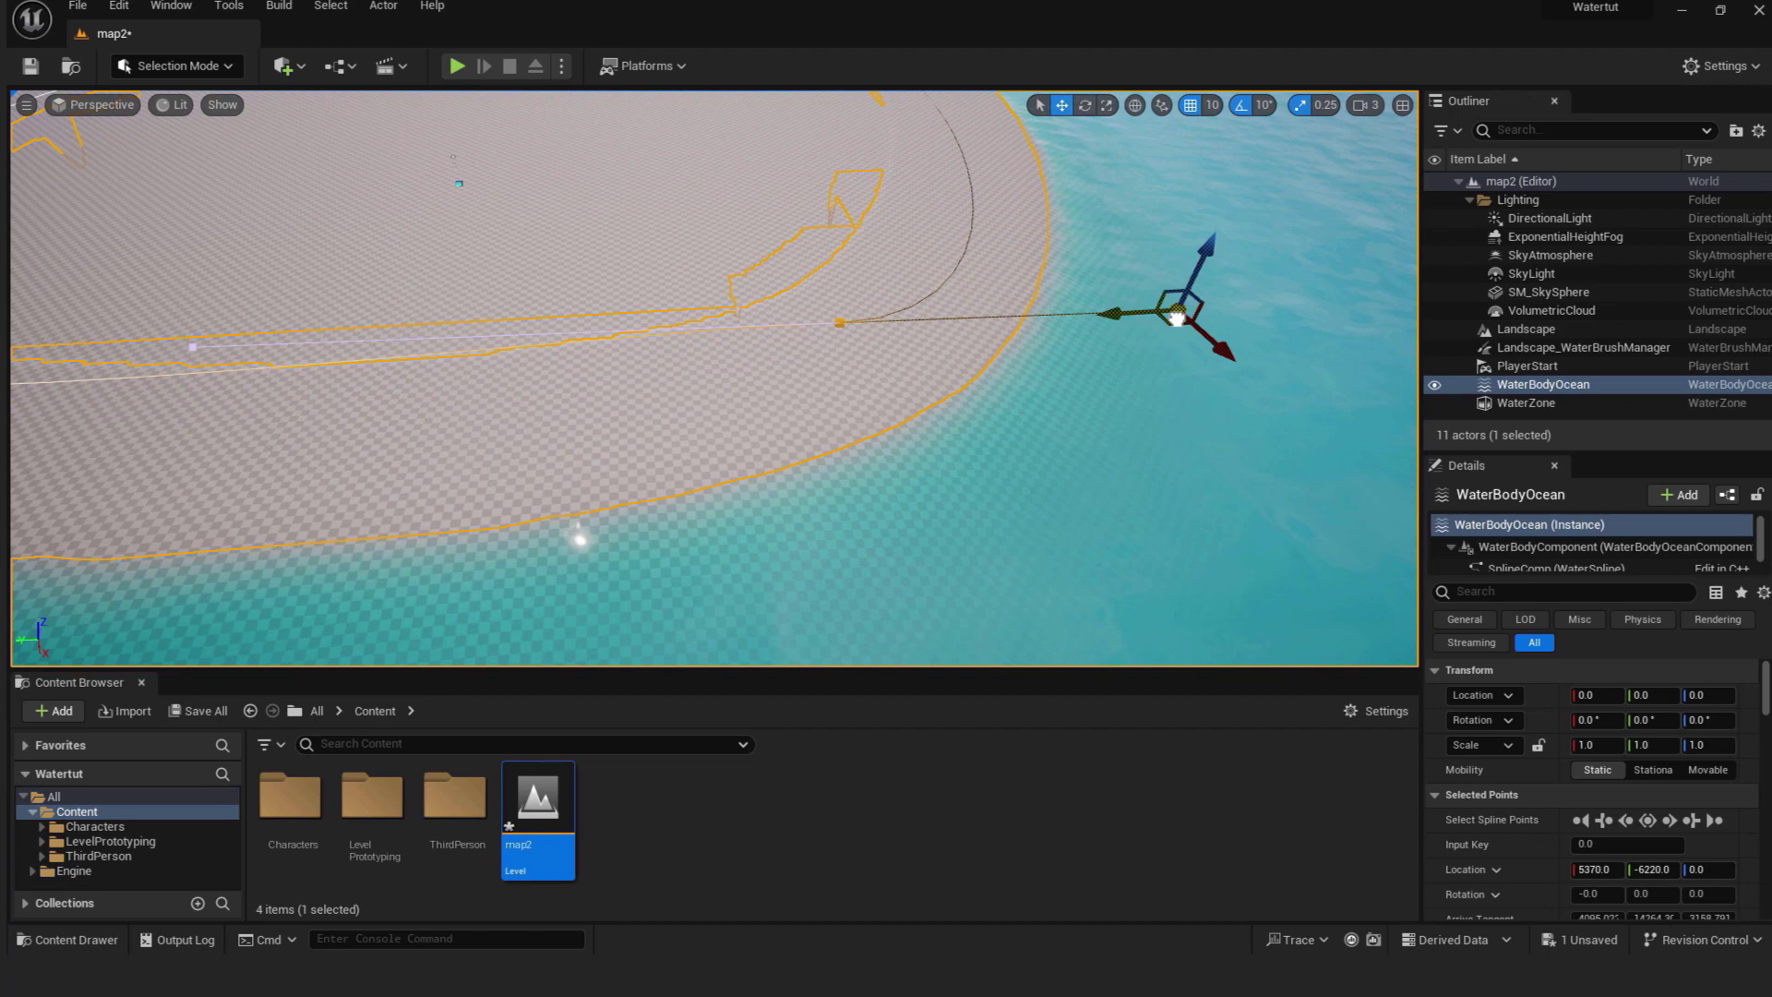
pyautogui.moveTo(1161, 395); pyautogui.dragTo(1137, 411)
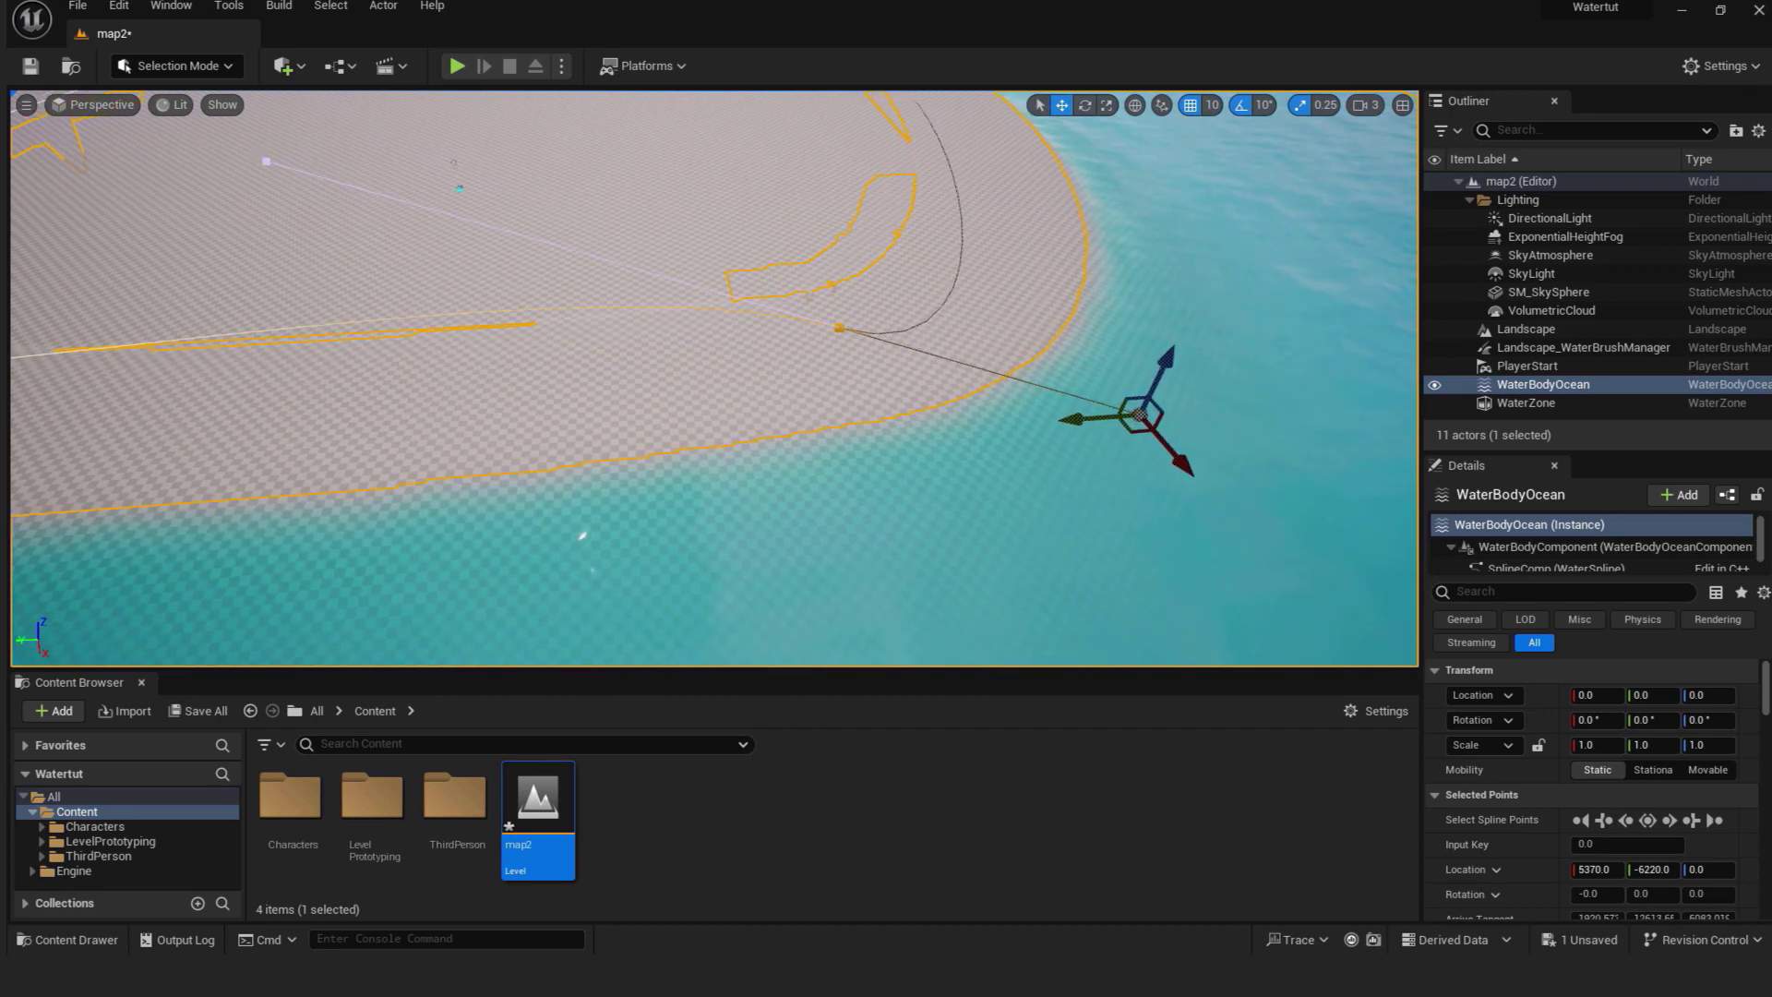
pyautogui.moveTo(1137, 411); pyautogui.dragTo(1089, 369, button='right')
pyautogui.moveTo(494, 384)
pyautogui.mouseDown(button='right')
pyautogui.moveTo(526, 415)
pyautogui.moveTo(495, 384)
pyautogui.mouseUp(button='right')
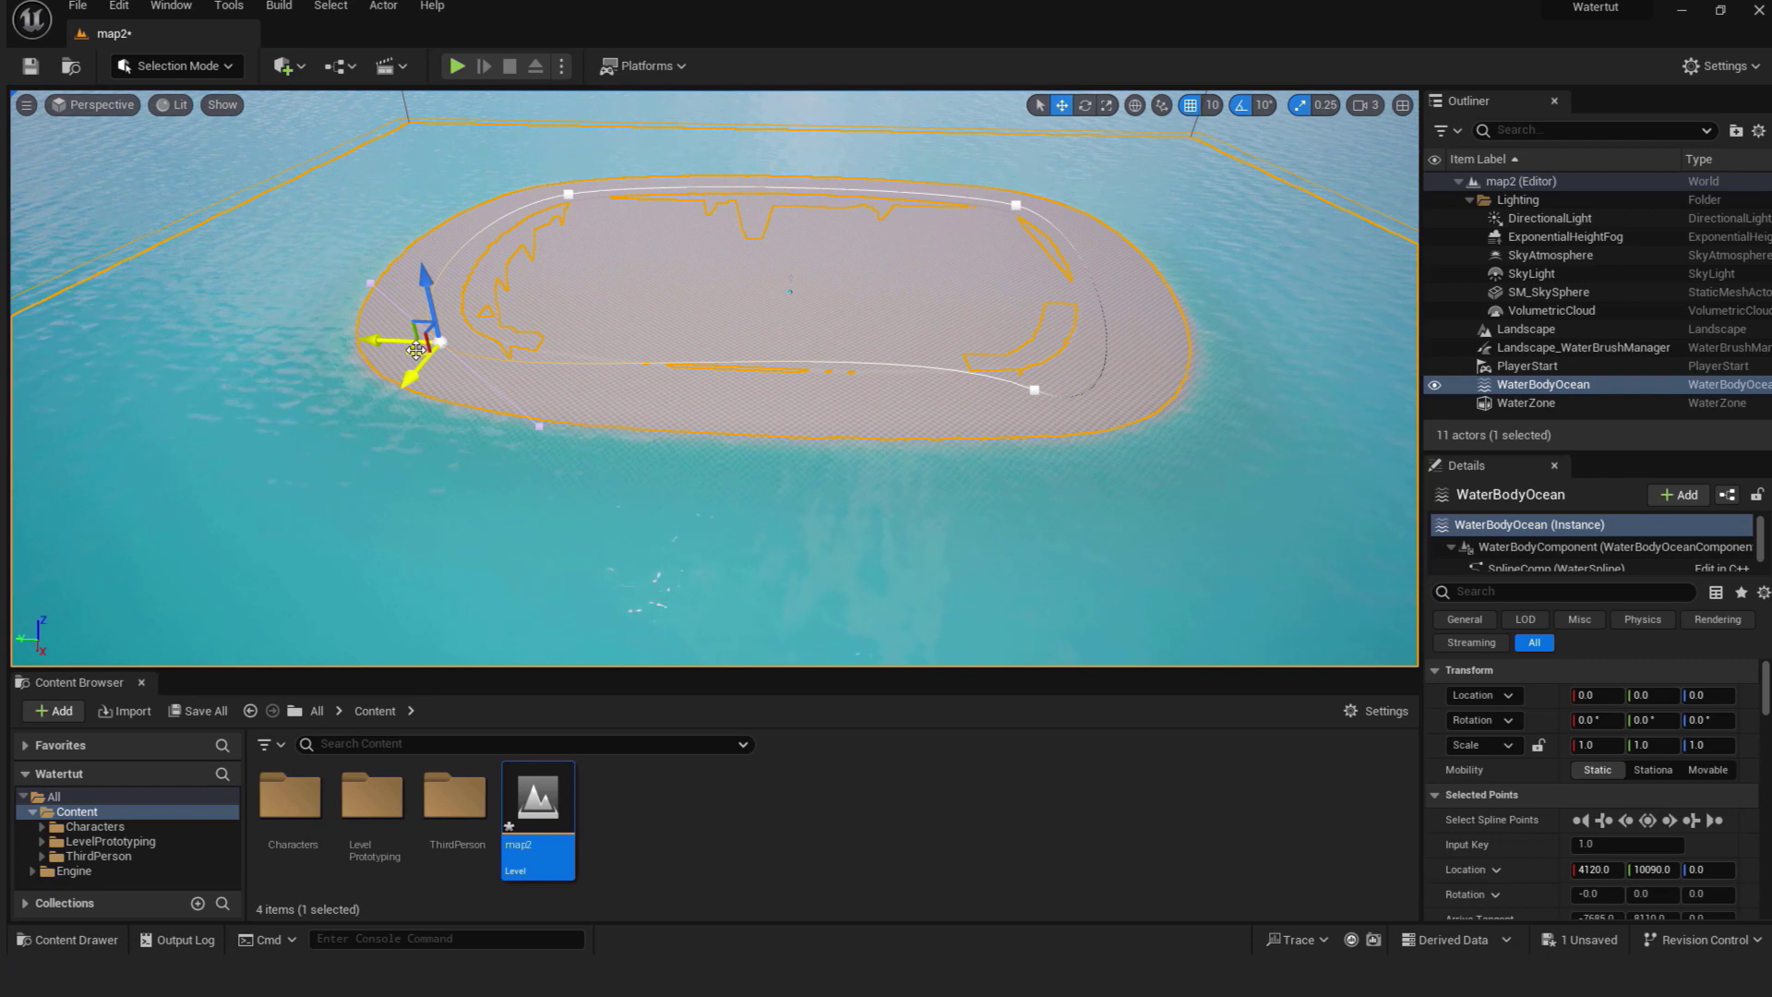
# Step: Add spline points by duplicating an existing one, place one at about X 11705, Y -3354, and bend its curve with the tangent handle
pyautogui.keyDown('alt'); pyautogui.moveTo(417, 351); pyautogui.dragTo(961, 590); pyautogui.keyUp('alt')
pyautogui.moveTo(962, 591); pyautogui.dragTo(831, 596, button='right')
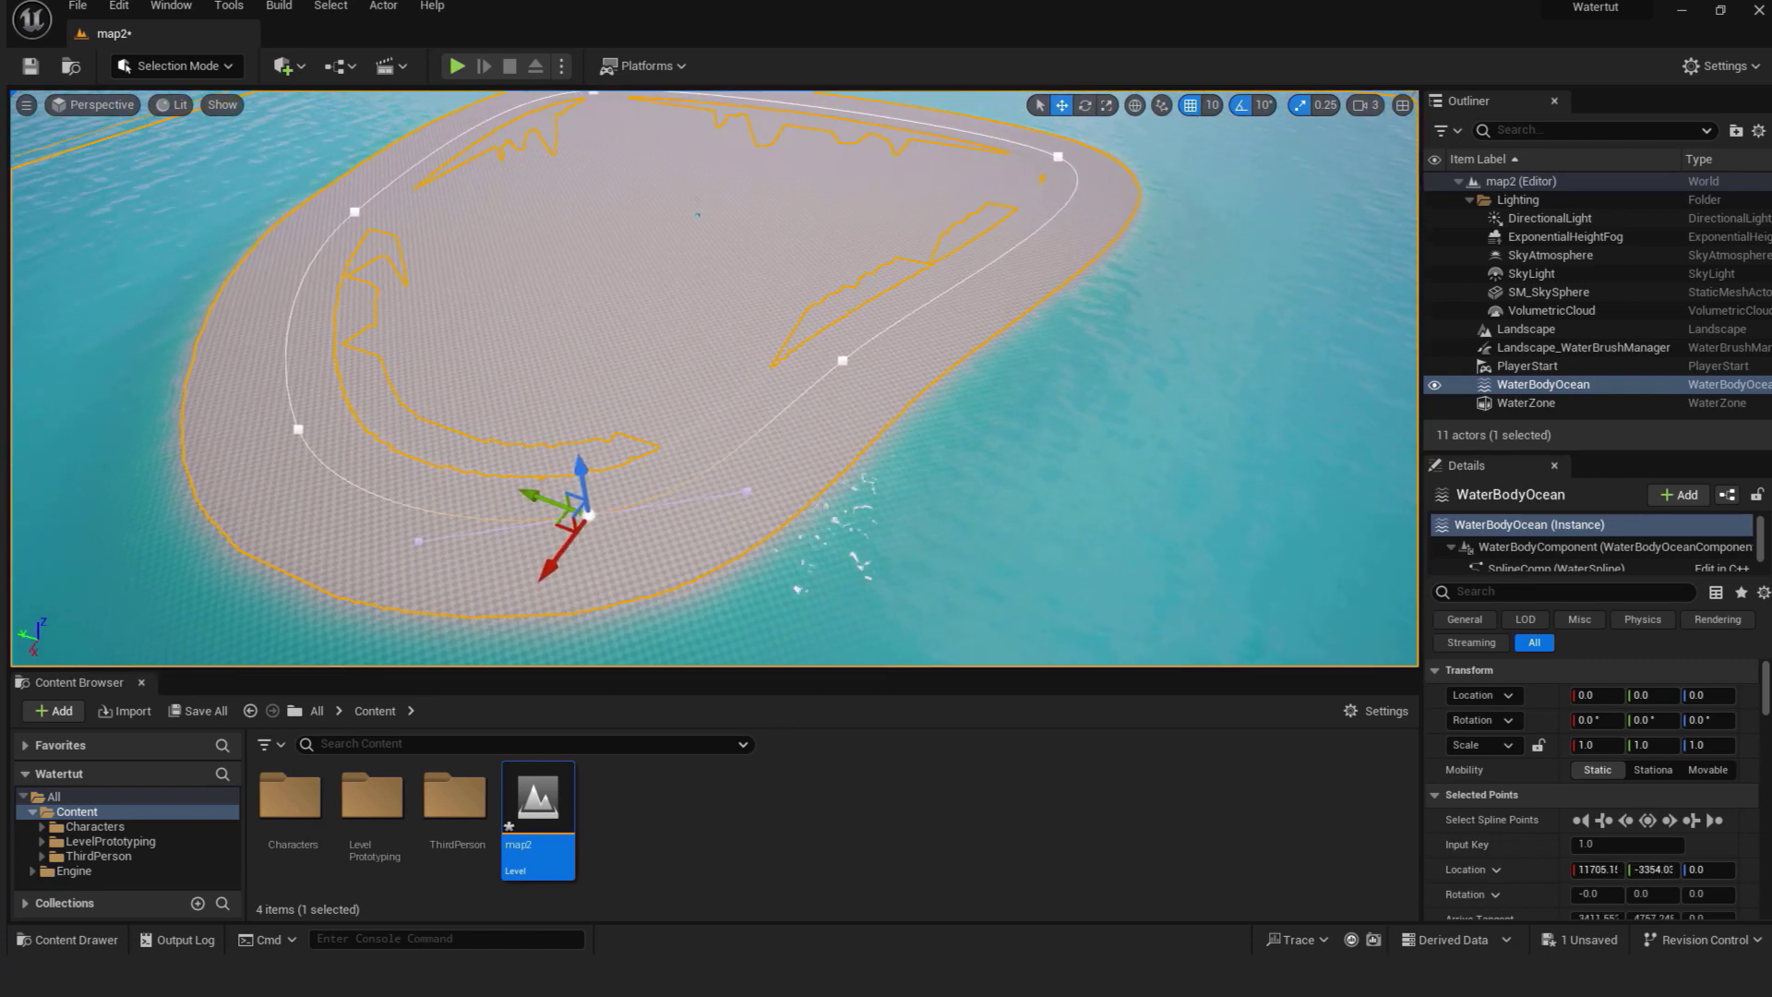
pyautogui.moveTo(742, 481); pyautogui.dragTo(624, 399)
pyautogui.click(1037, 467)
pyautogui.moveTo(1037, 467); pyautogui.dragTo(1037, 403, button='right')
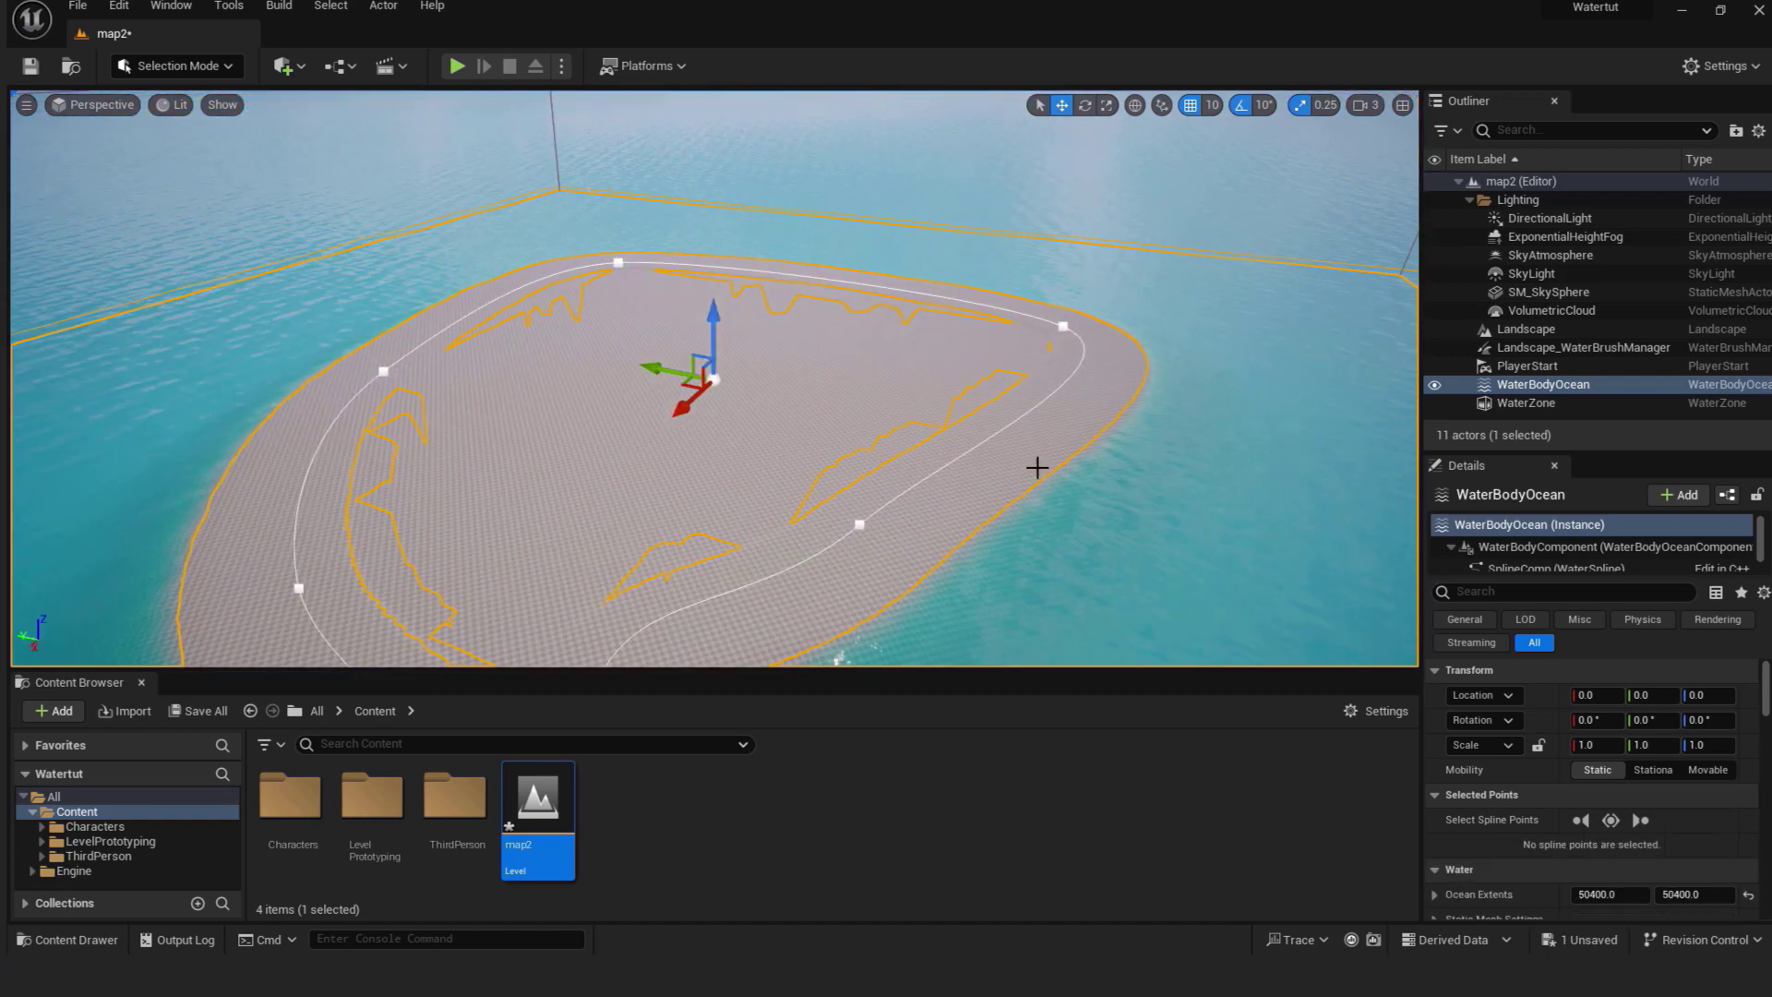
pyautogui.moveTo(739, 513); pyautogui.dragTo(739, 568, button='right')
# Step: Delete the added spline point at the near tip of the island, at about X 11705, Y -3354
pyautogui.click(602, 535)
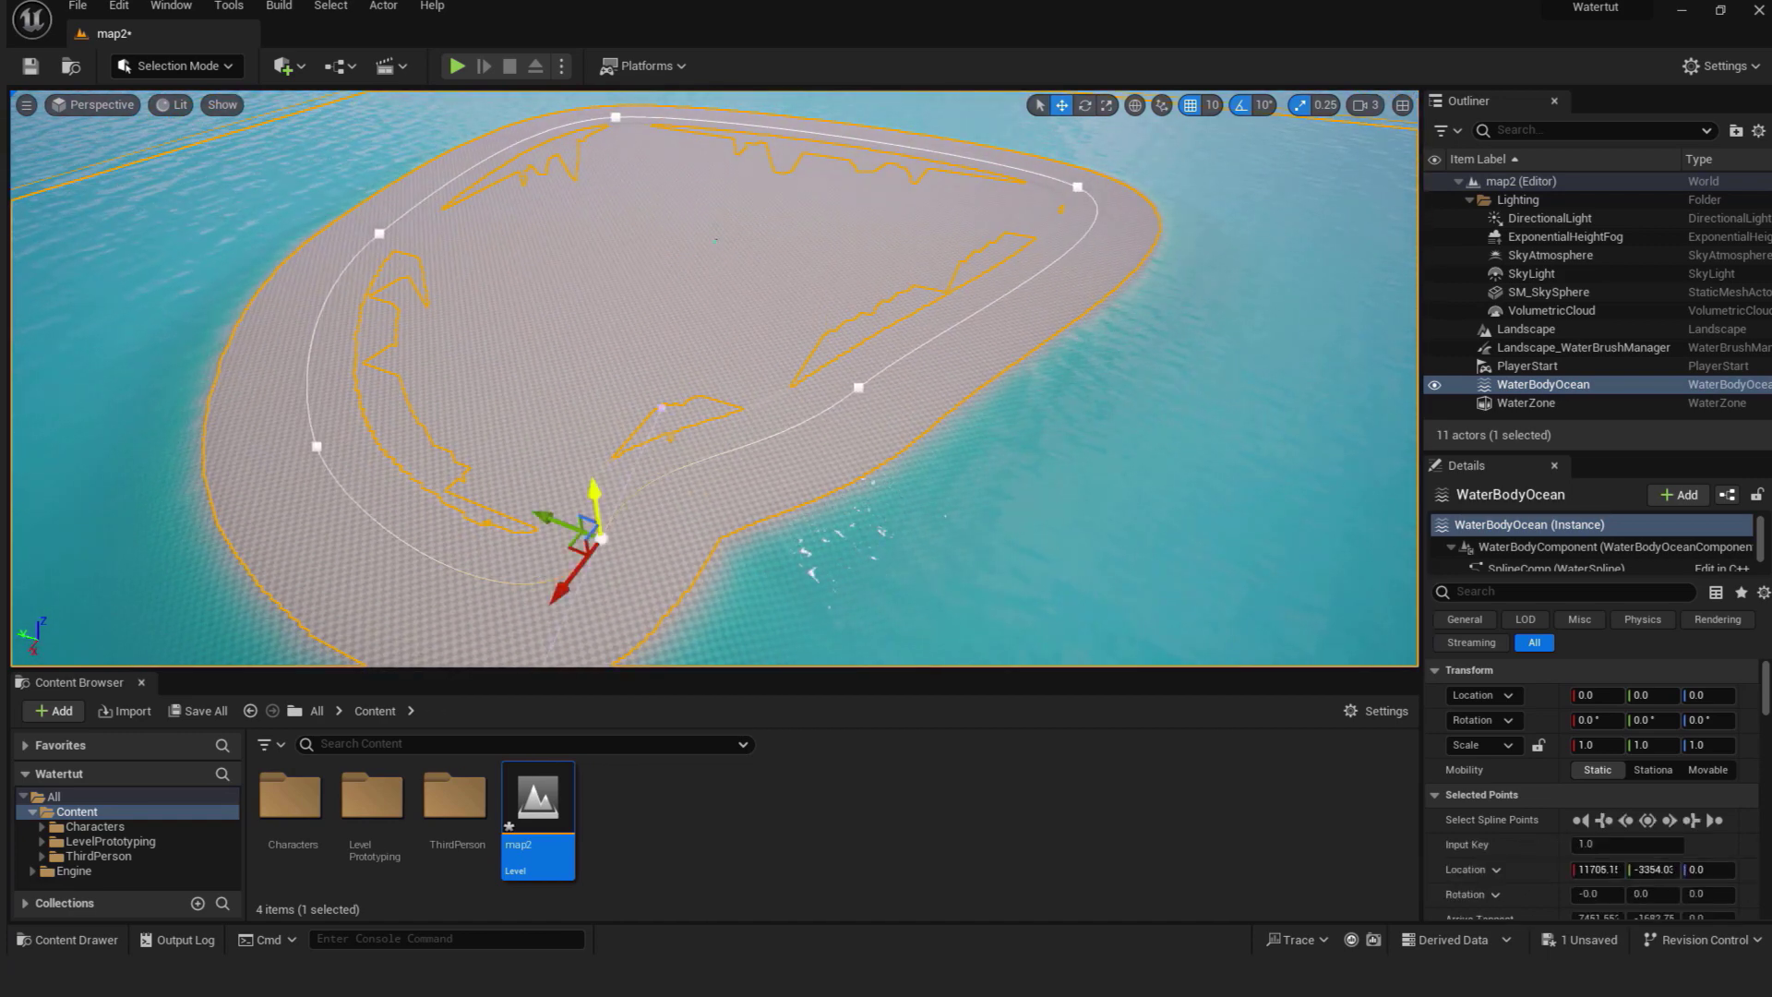
pyautogui.press('Delete')
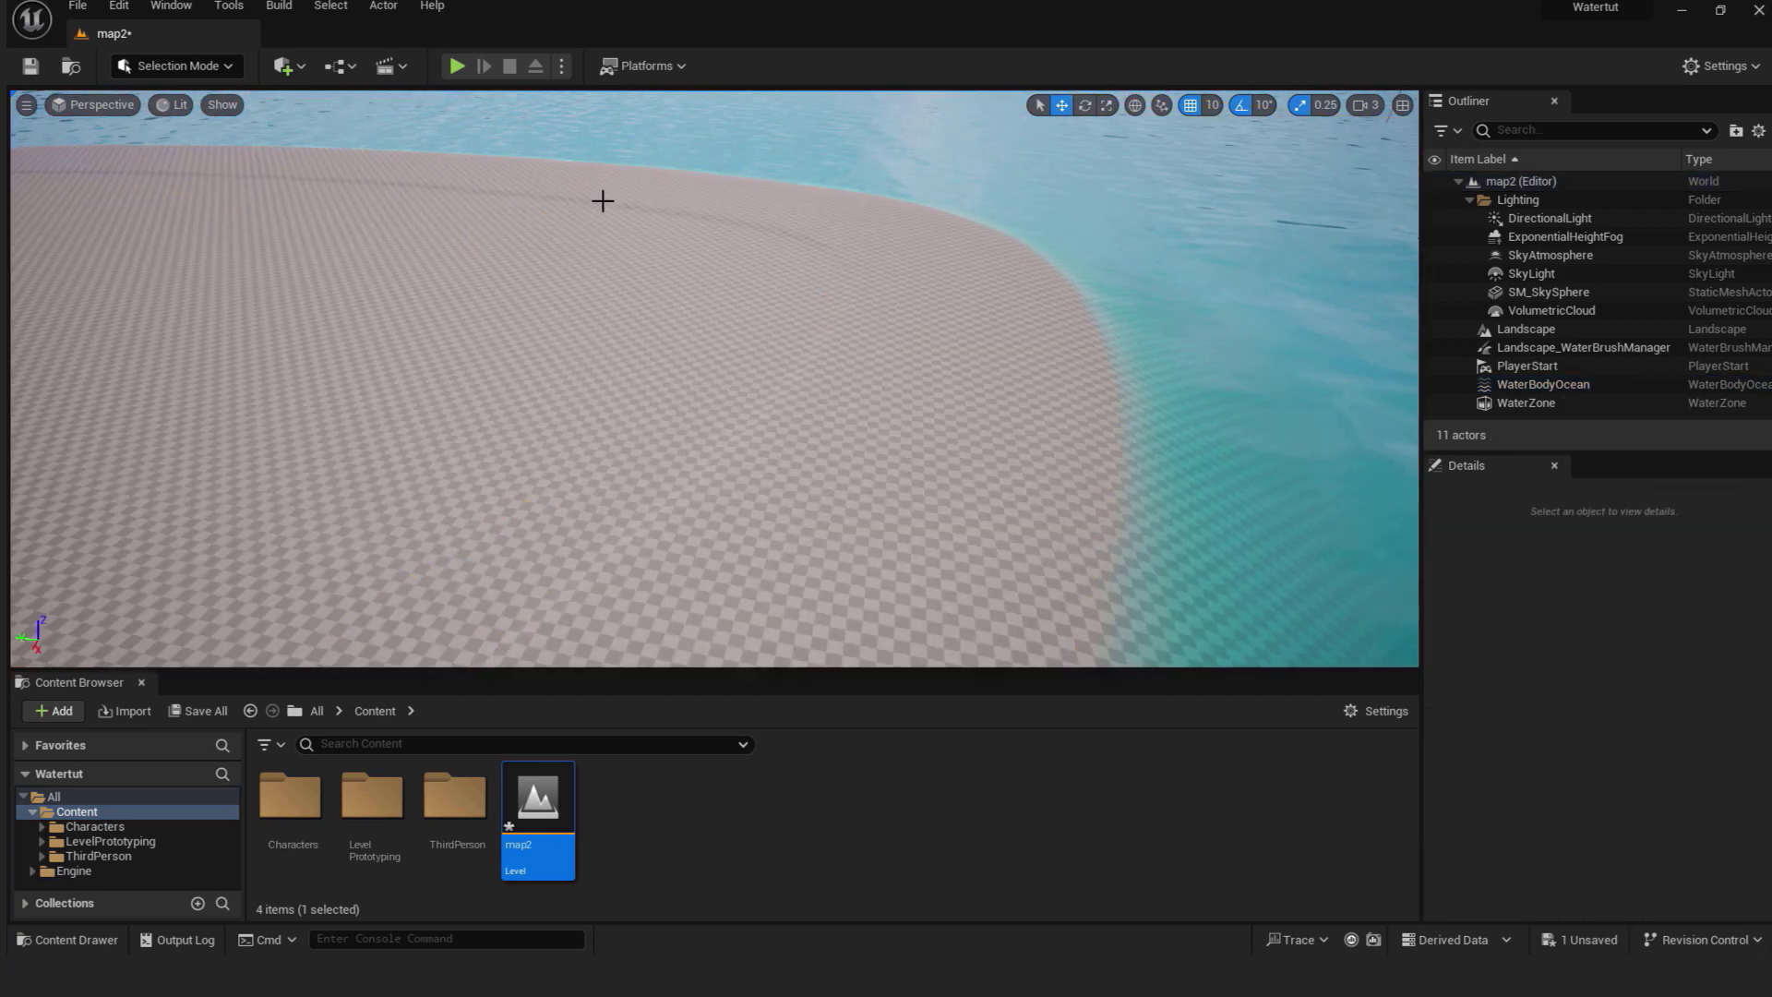
pyautogui.moveTo(853, 395); pyautogui.dragTo(1200, 230, button='right')
pyautogui.moveTo(714, 378); pyautogui.dragTo(831, 461, button='right')
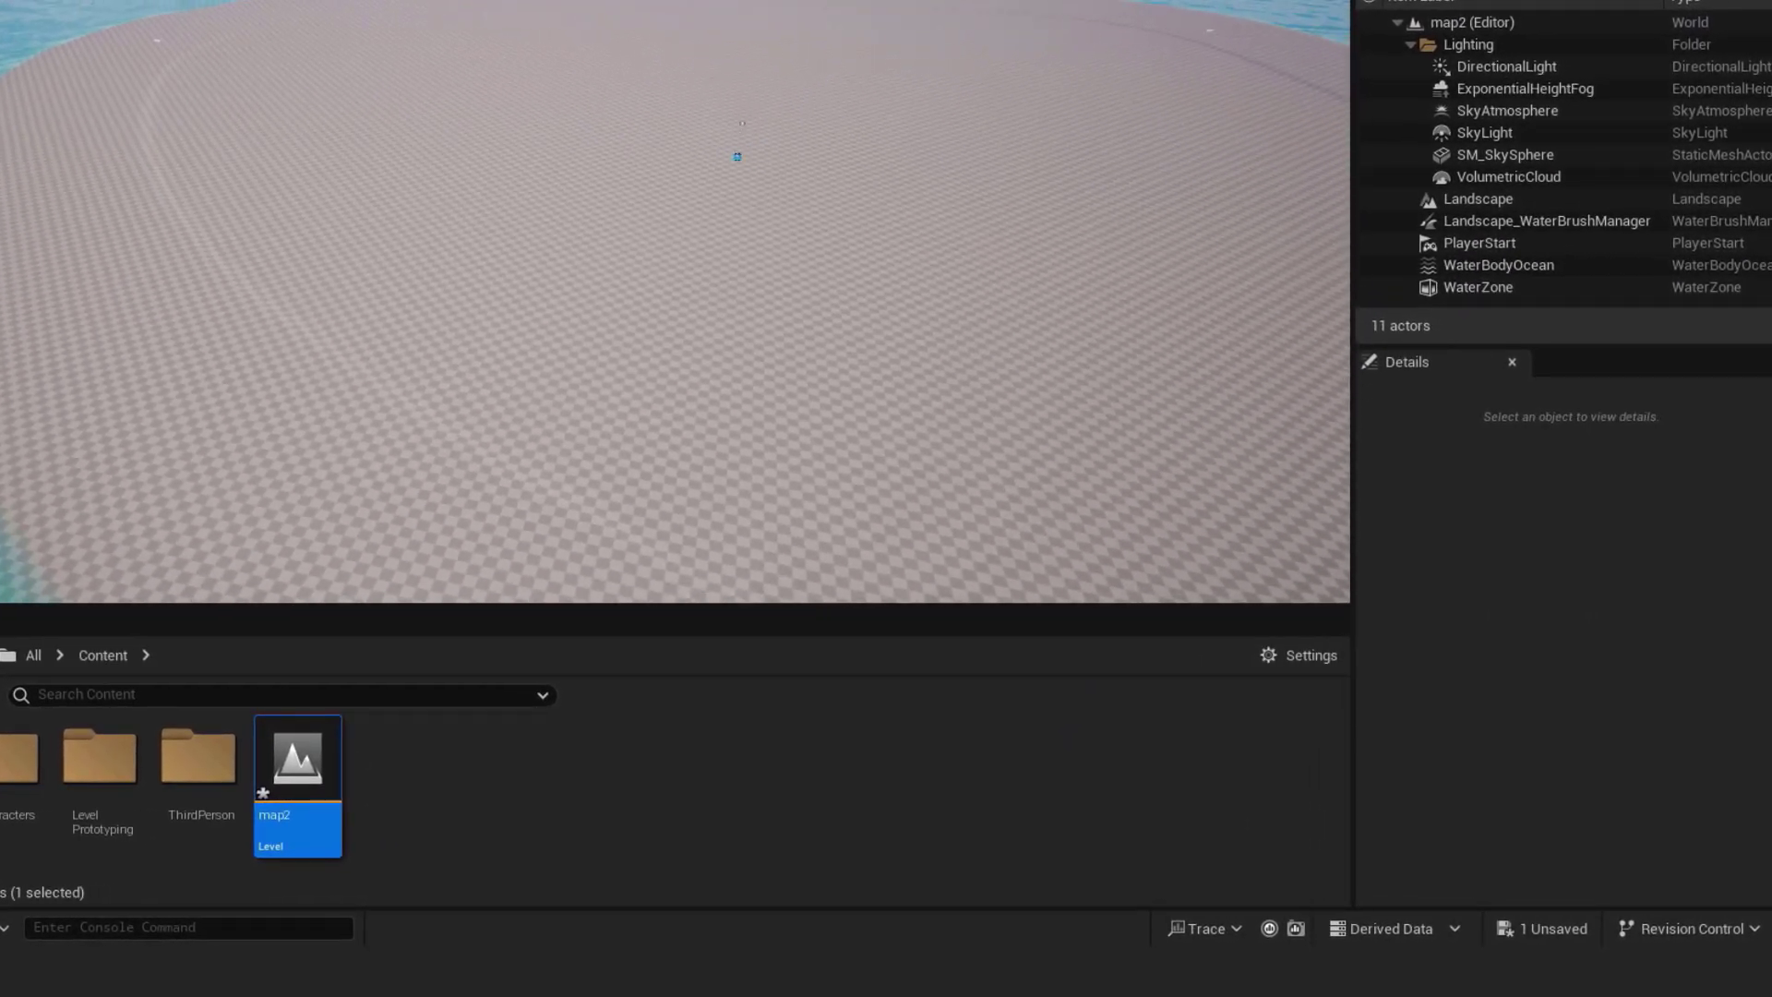
# Step: Find the falloff settings of the WaterBodyOcean actor and set its Falloff Mode to Width
pyautogui.doubleClick(1498, 265)
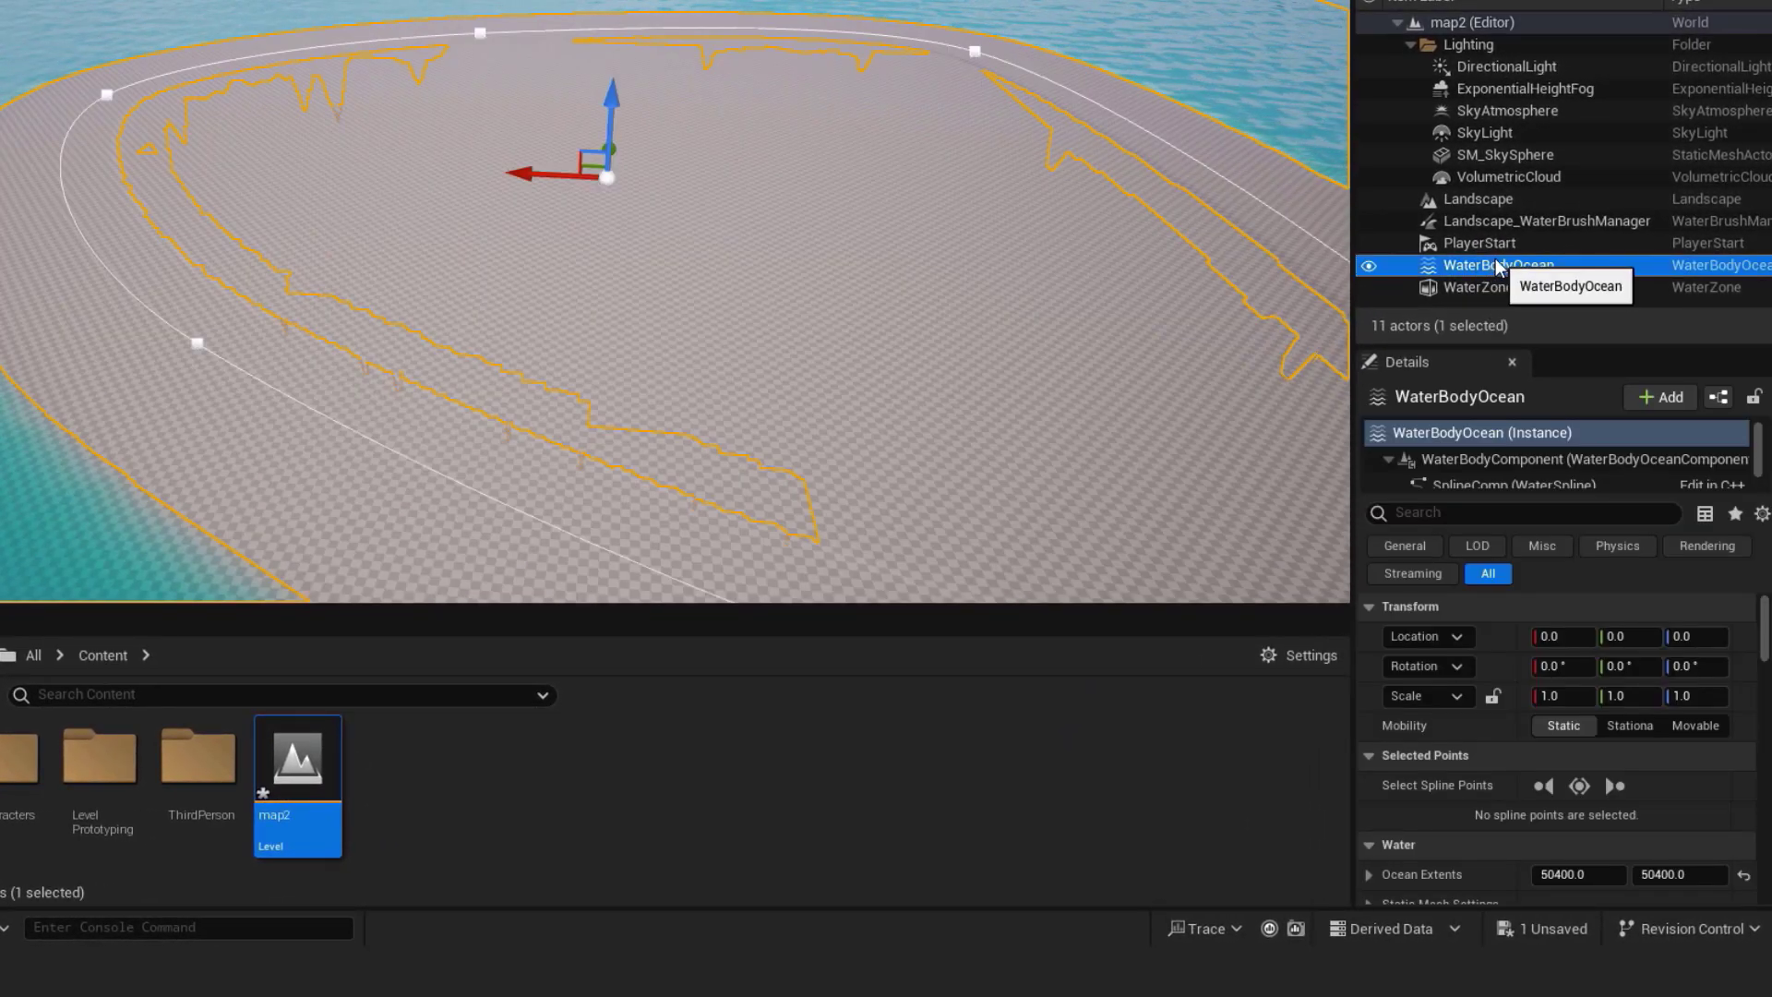
pyautogui.write('fallo')
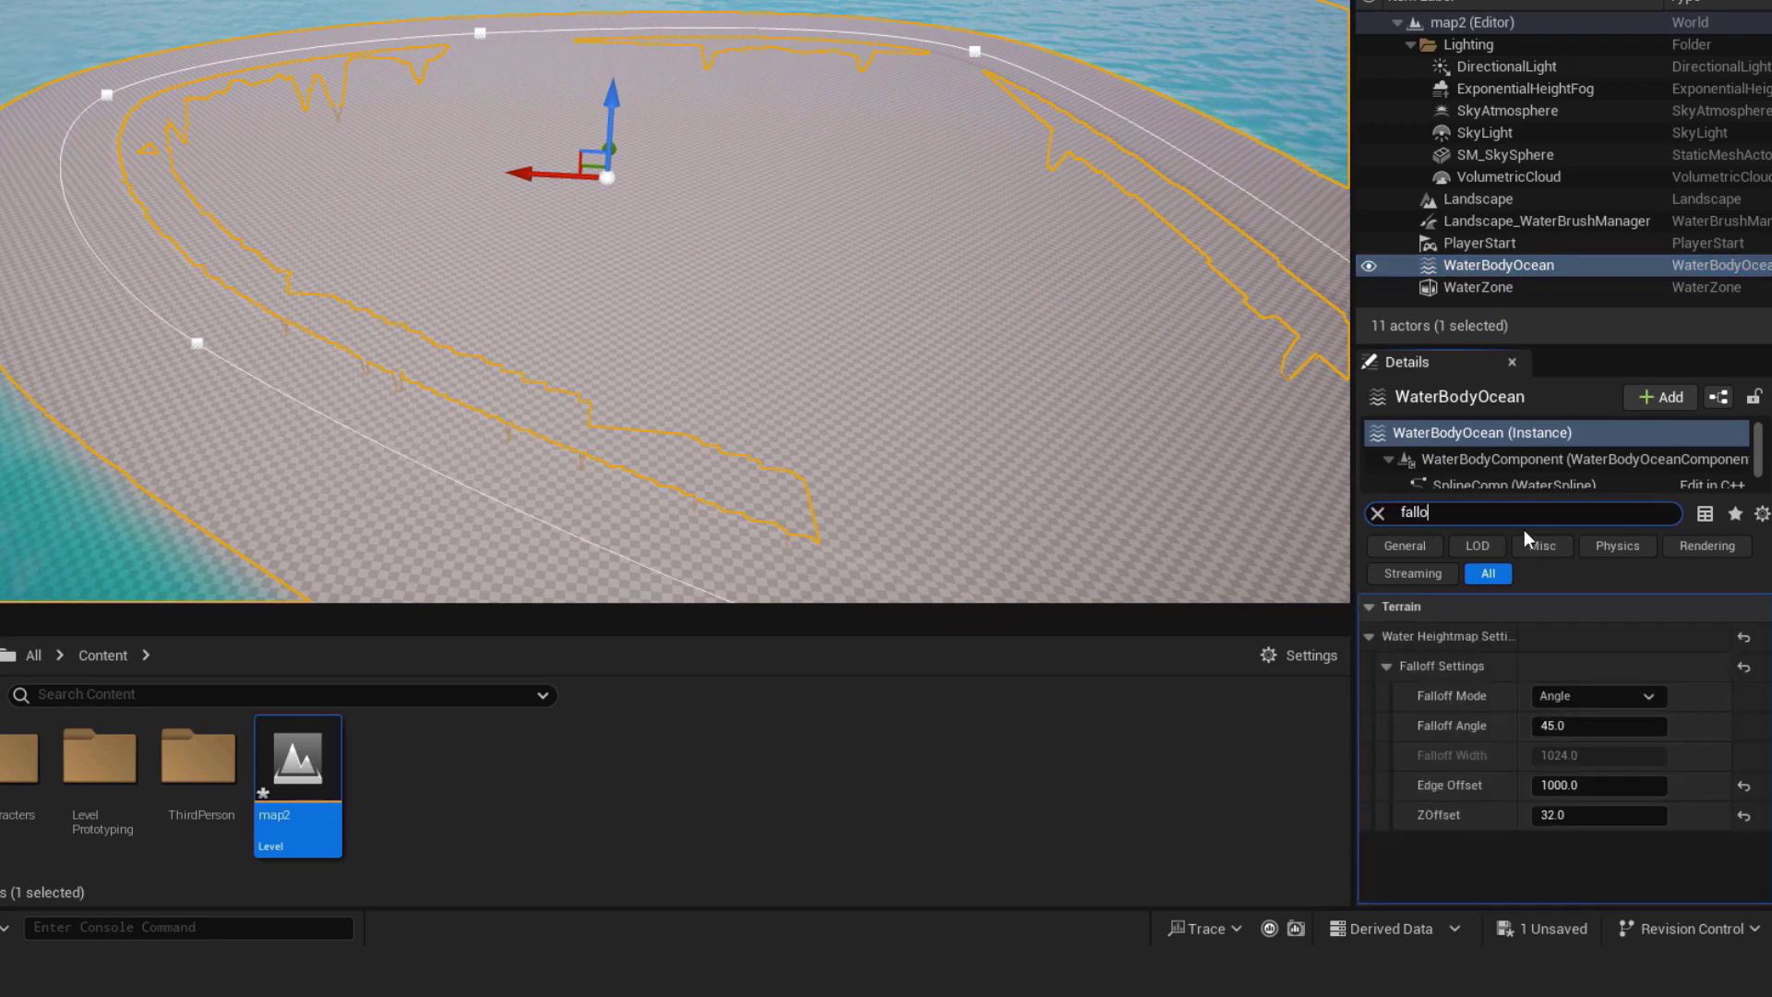
pyautogui.click(1582, 698)
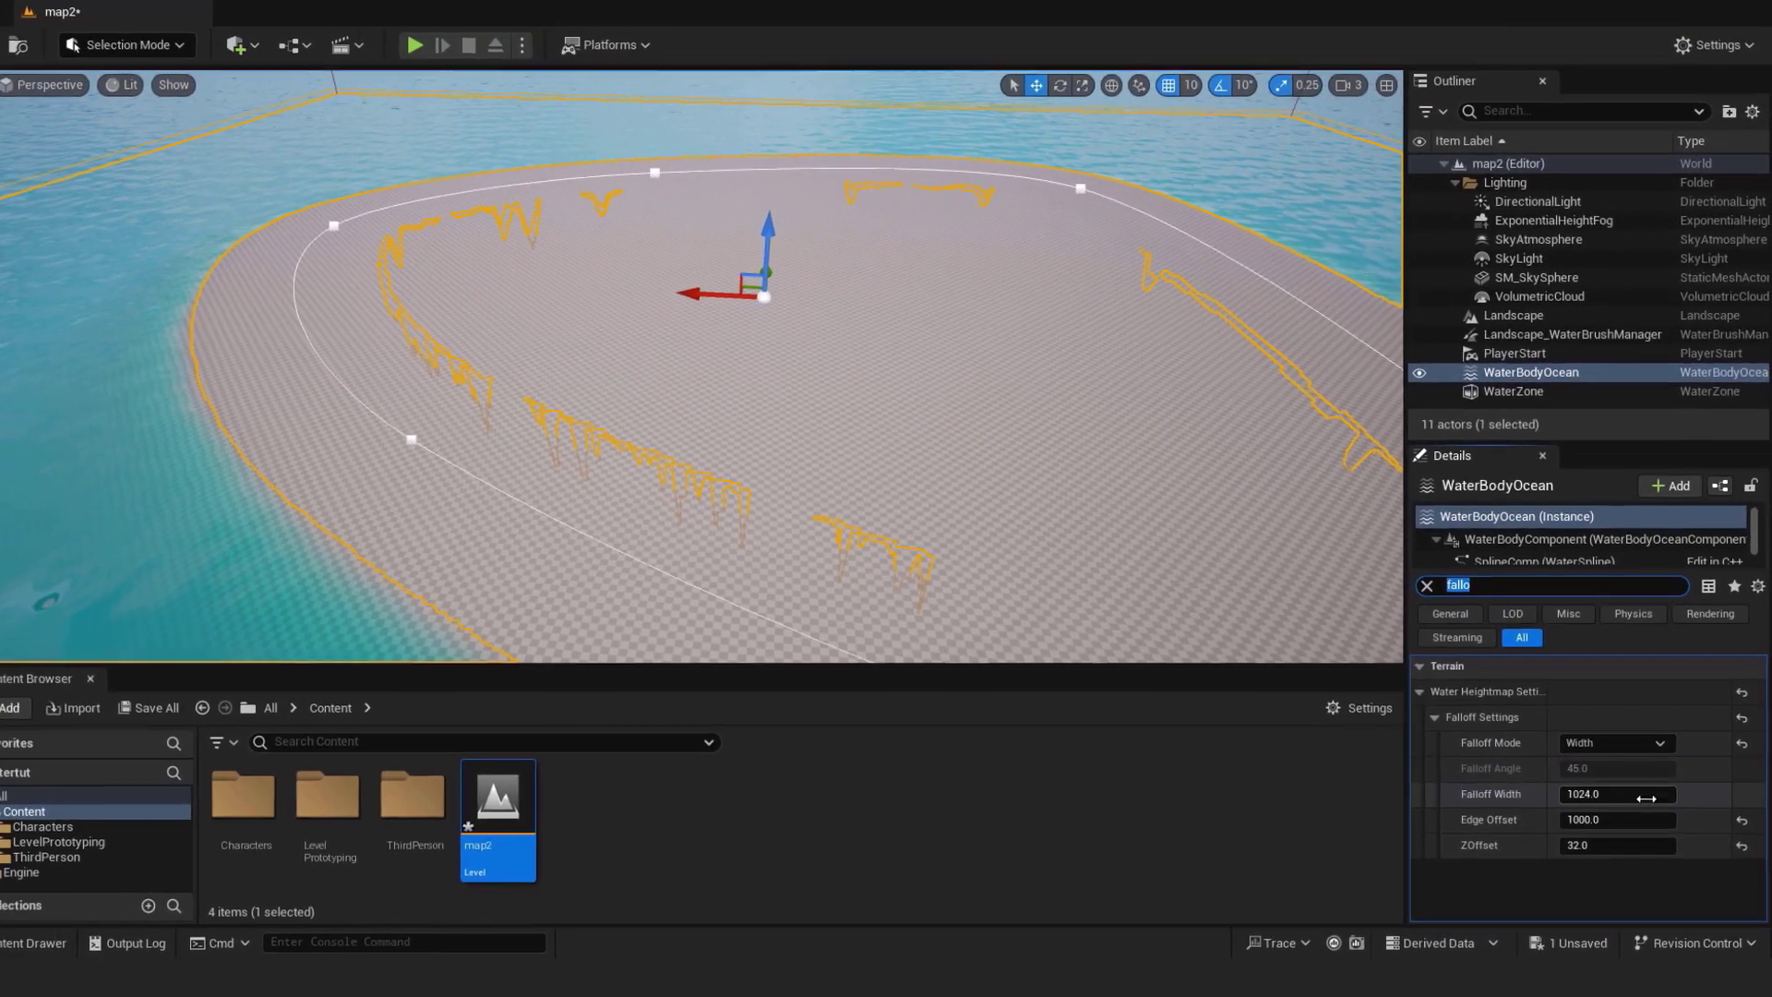
# Step: Open the GerstnerWaves_Ocean asset assigned as Water Waves Asset under the WaterBodyOcean actor's Waves Source
pyautogui.moveTo(258, 201); pyautogui.dragTo(242, 224, button='right')
pyautogui.press('Escape')
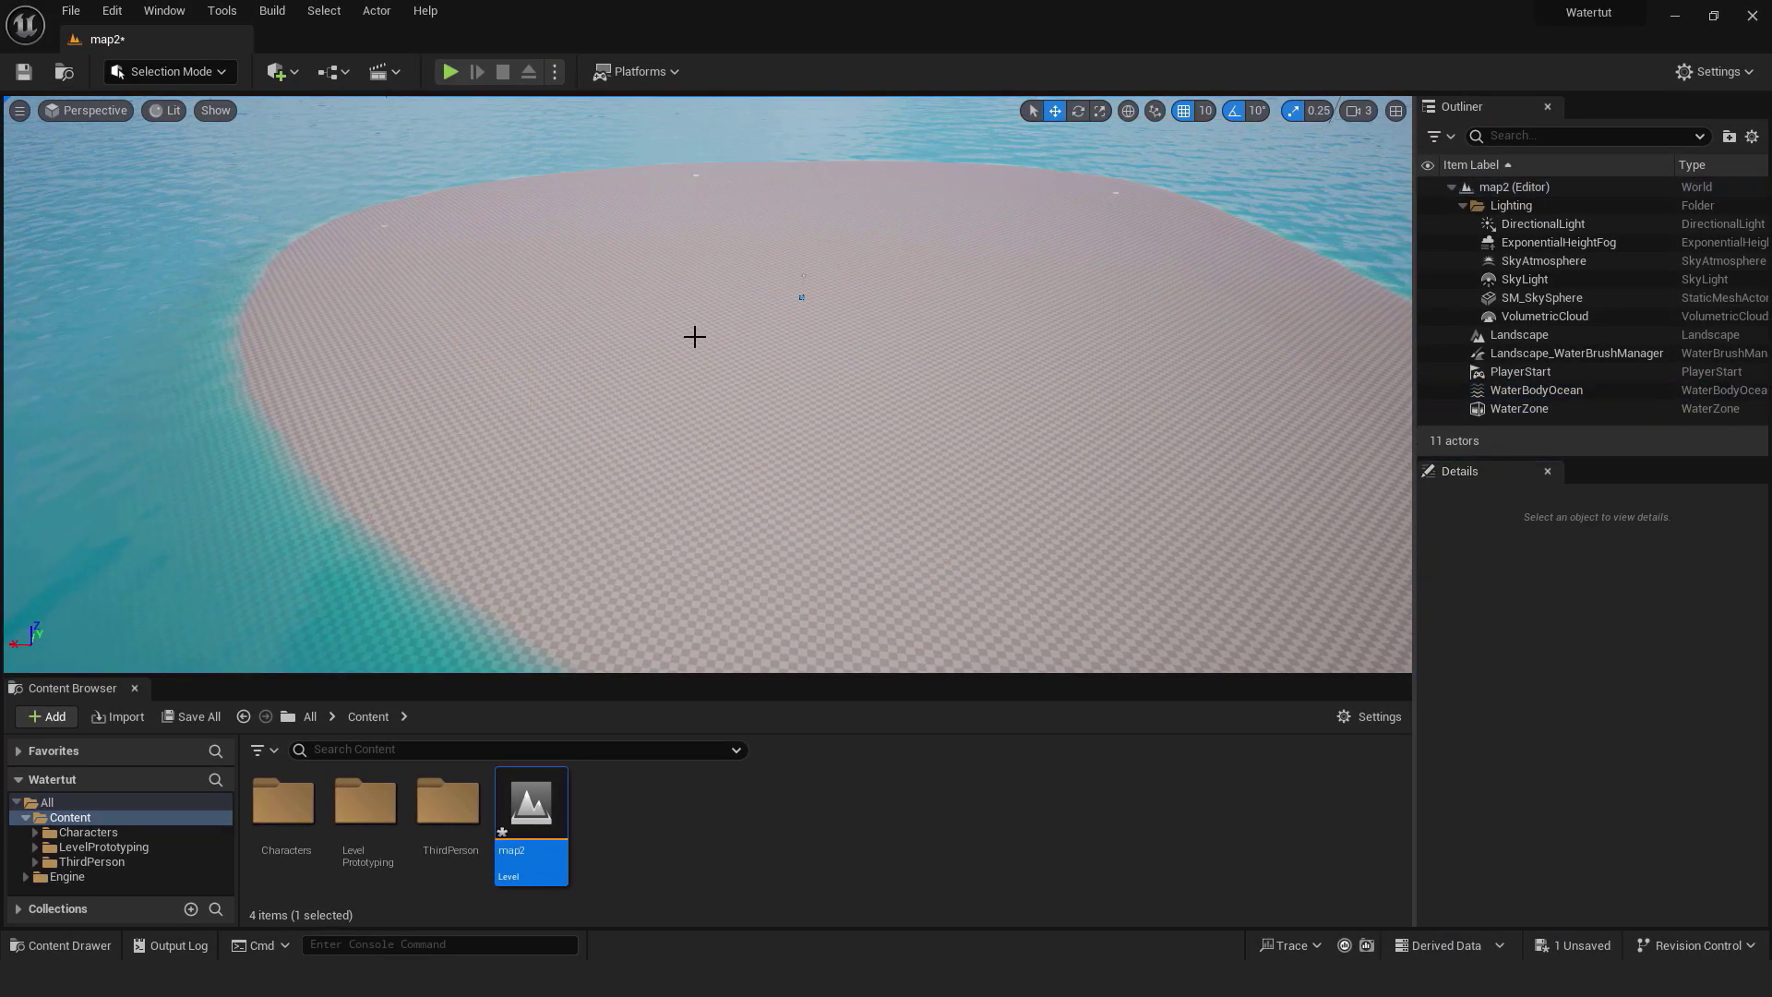
pyautogui.moveTo(692, 336); pyautogui.dragTo(776, 328, button='right')
pyautogui.moveTo(1107, 364); pyautogui.dragTo(1021, 352, button='right')
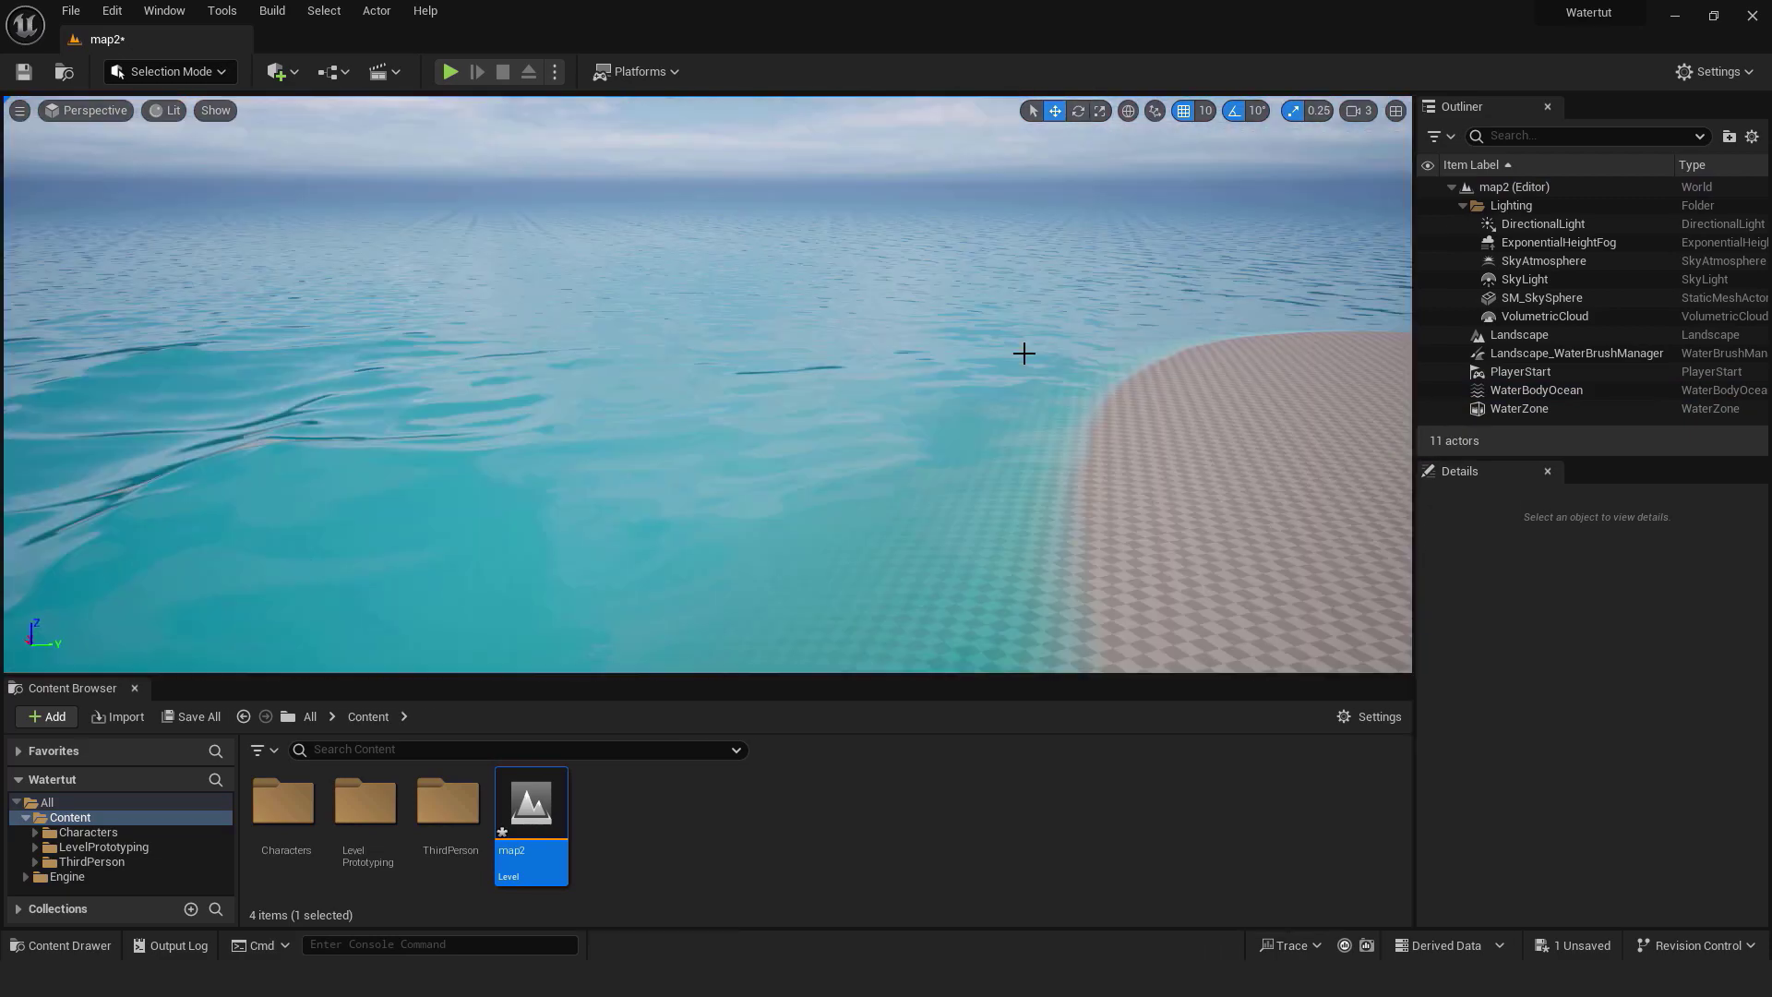
pyautogui.click(1530, 391)
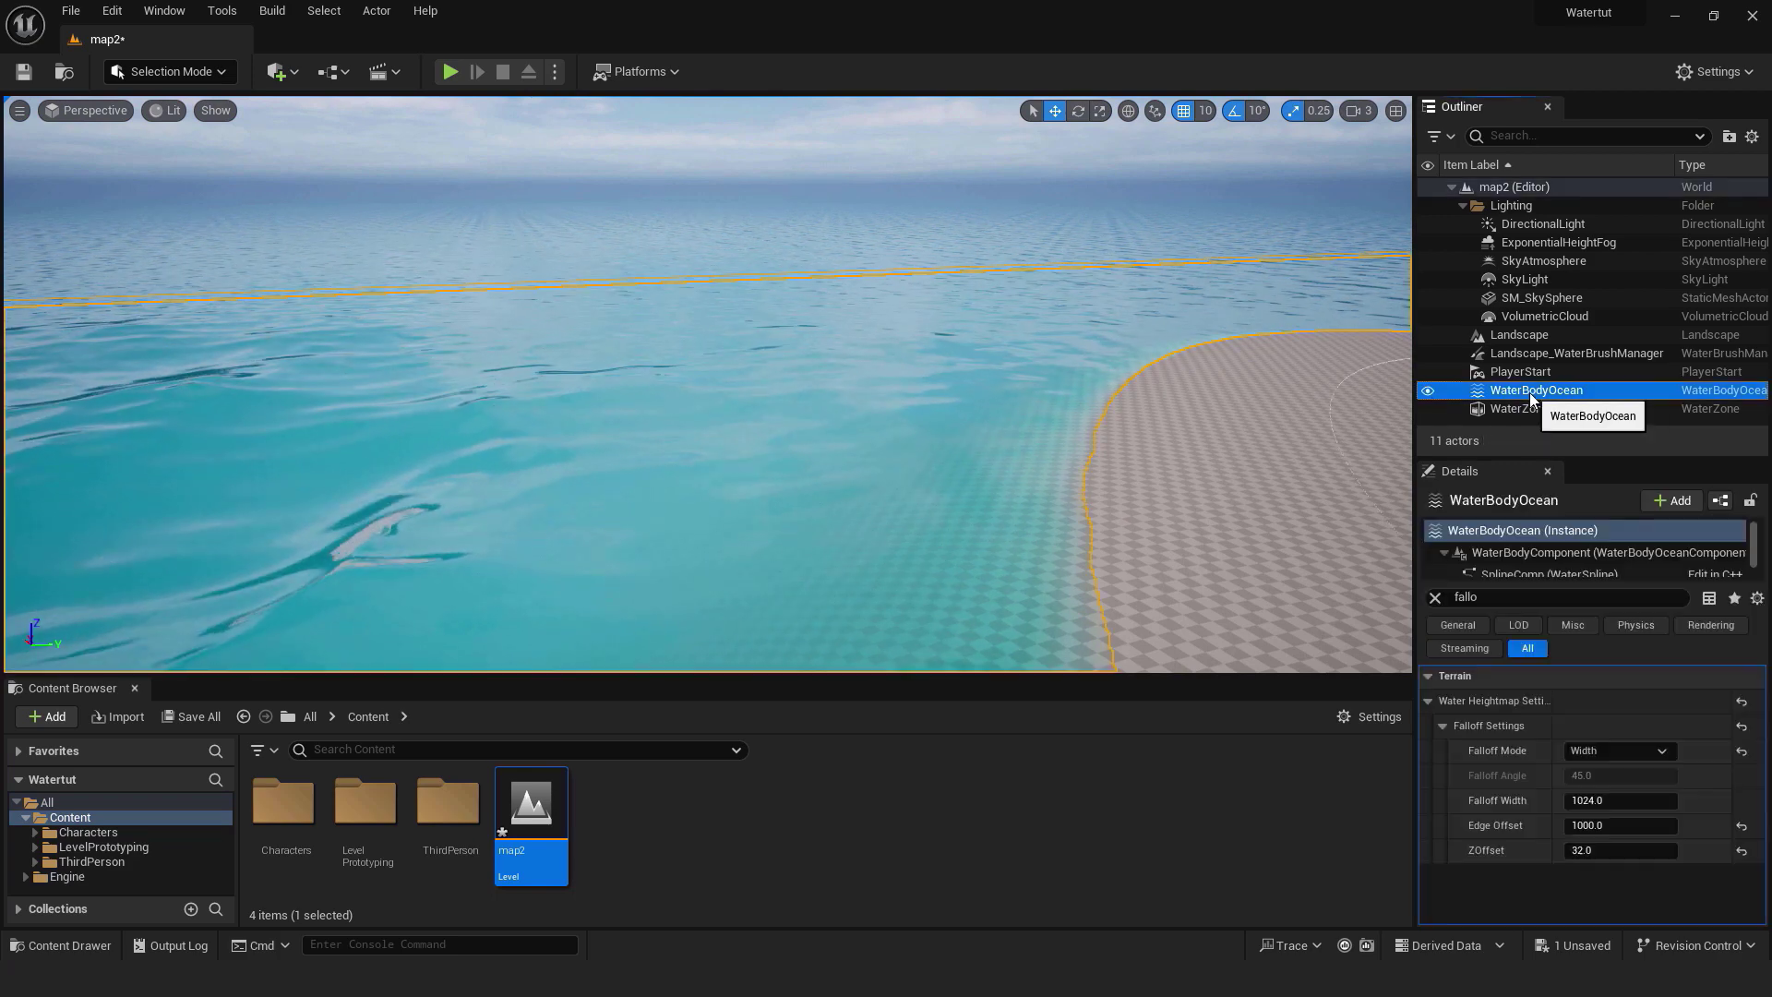
pyautogui.click(1435, 597)
pyautogui.scroll(-10, 1687, 733)
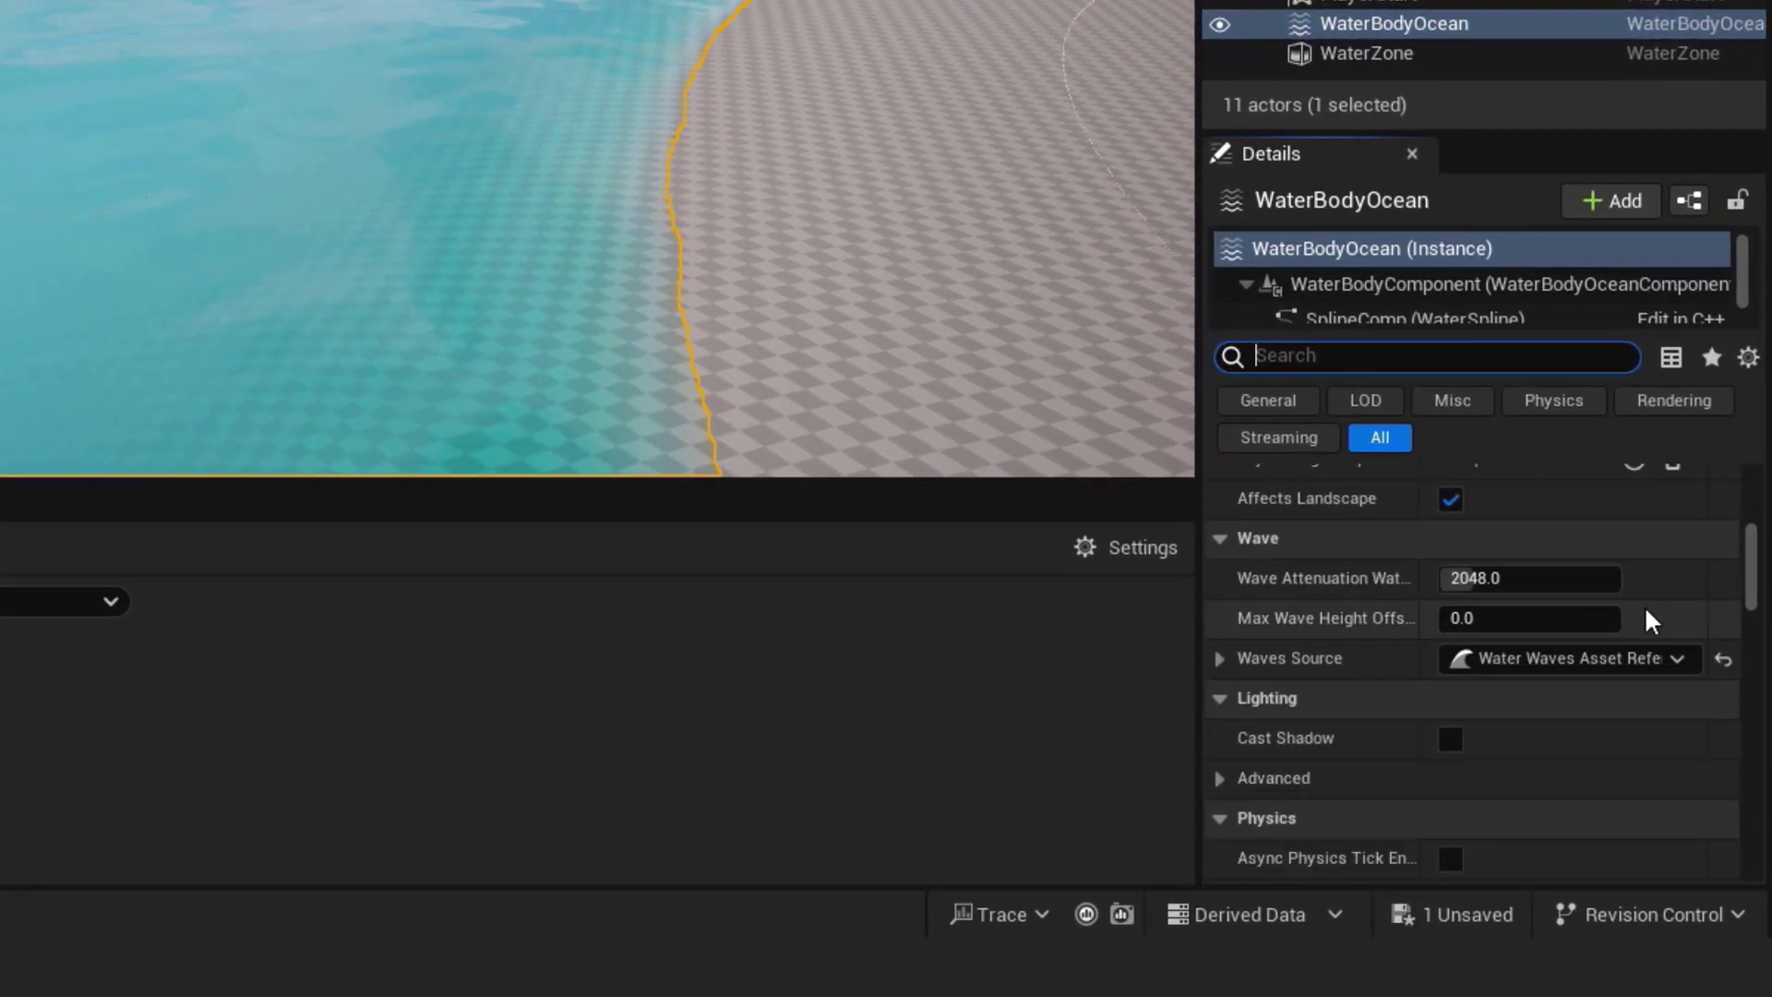
pyautogui.scroll(-2, 1246, 600)
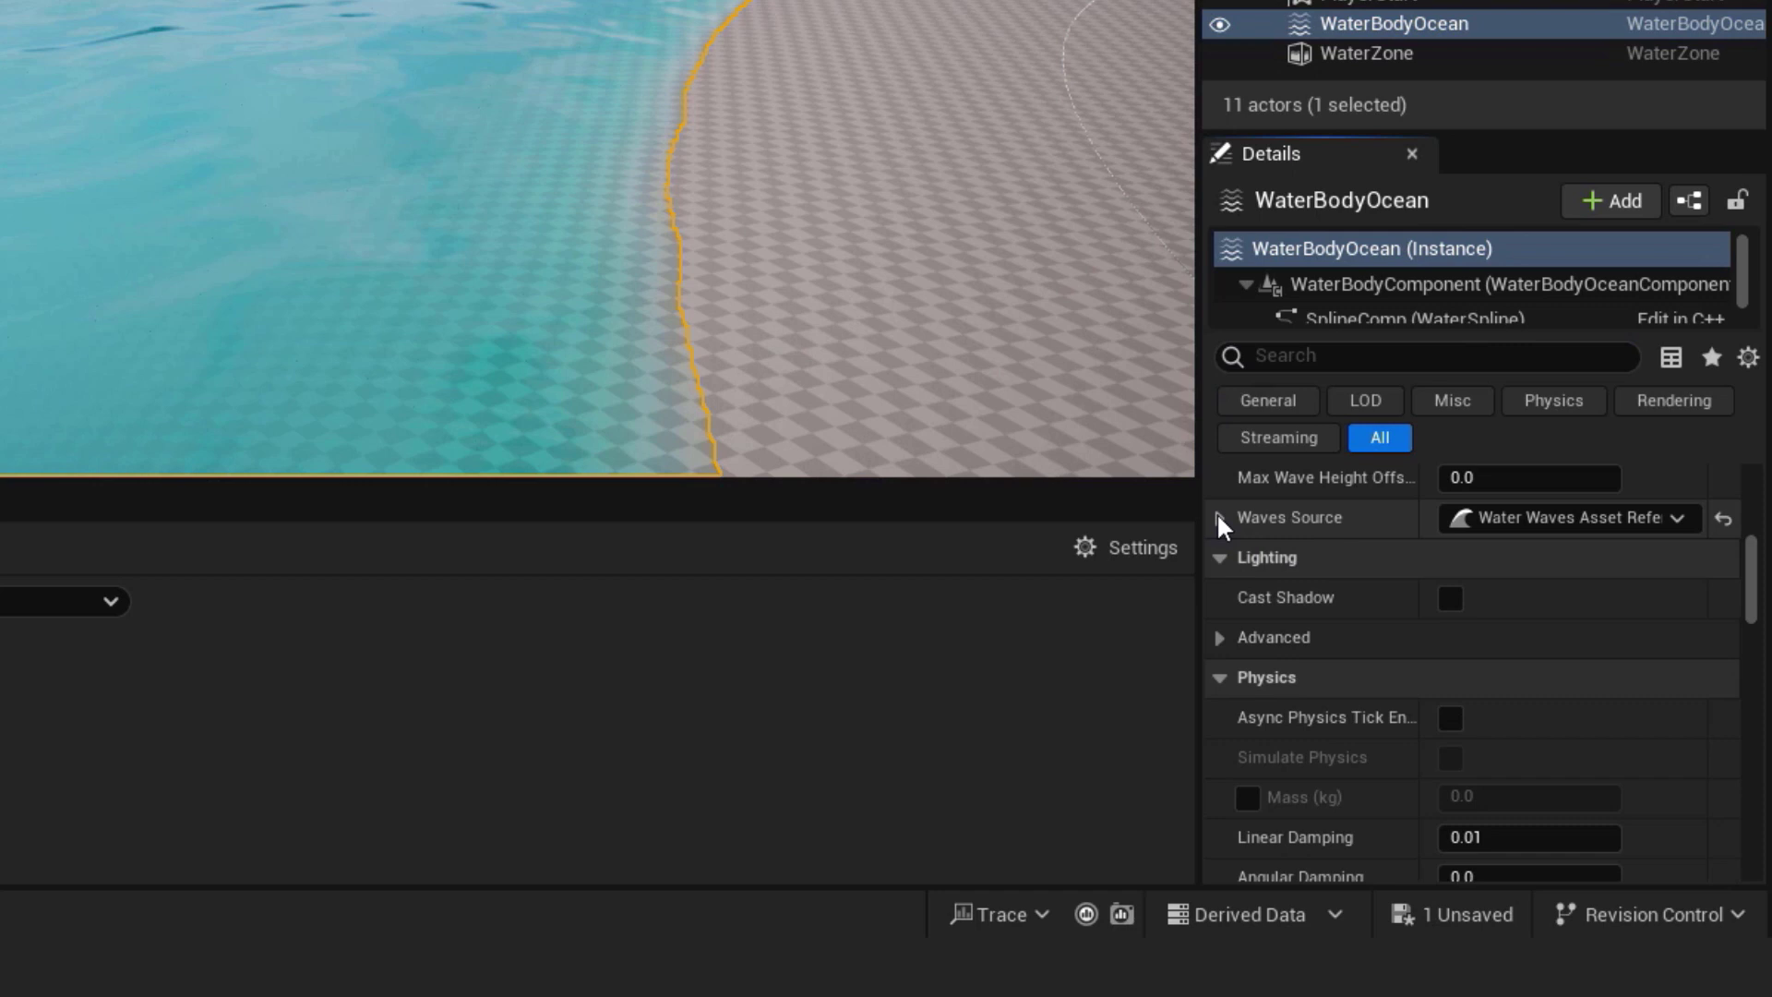
pyautogui.click(1219, 516)
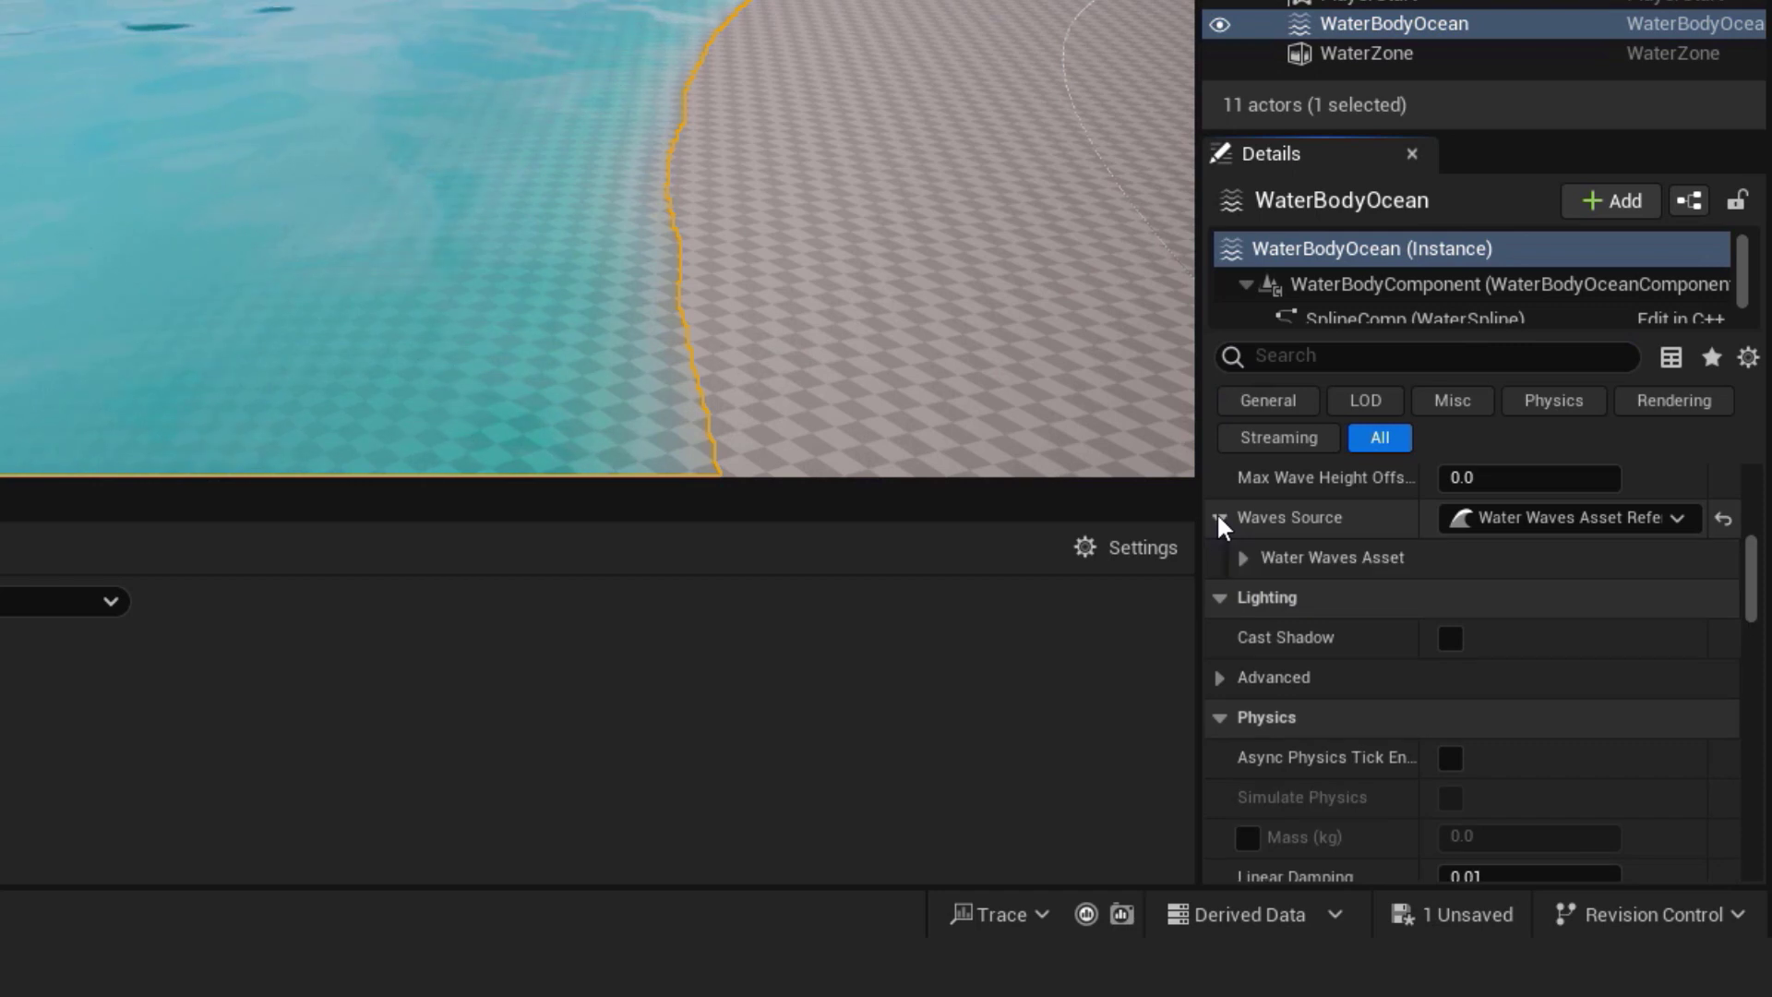
pyautogui.click(1243, 558)
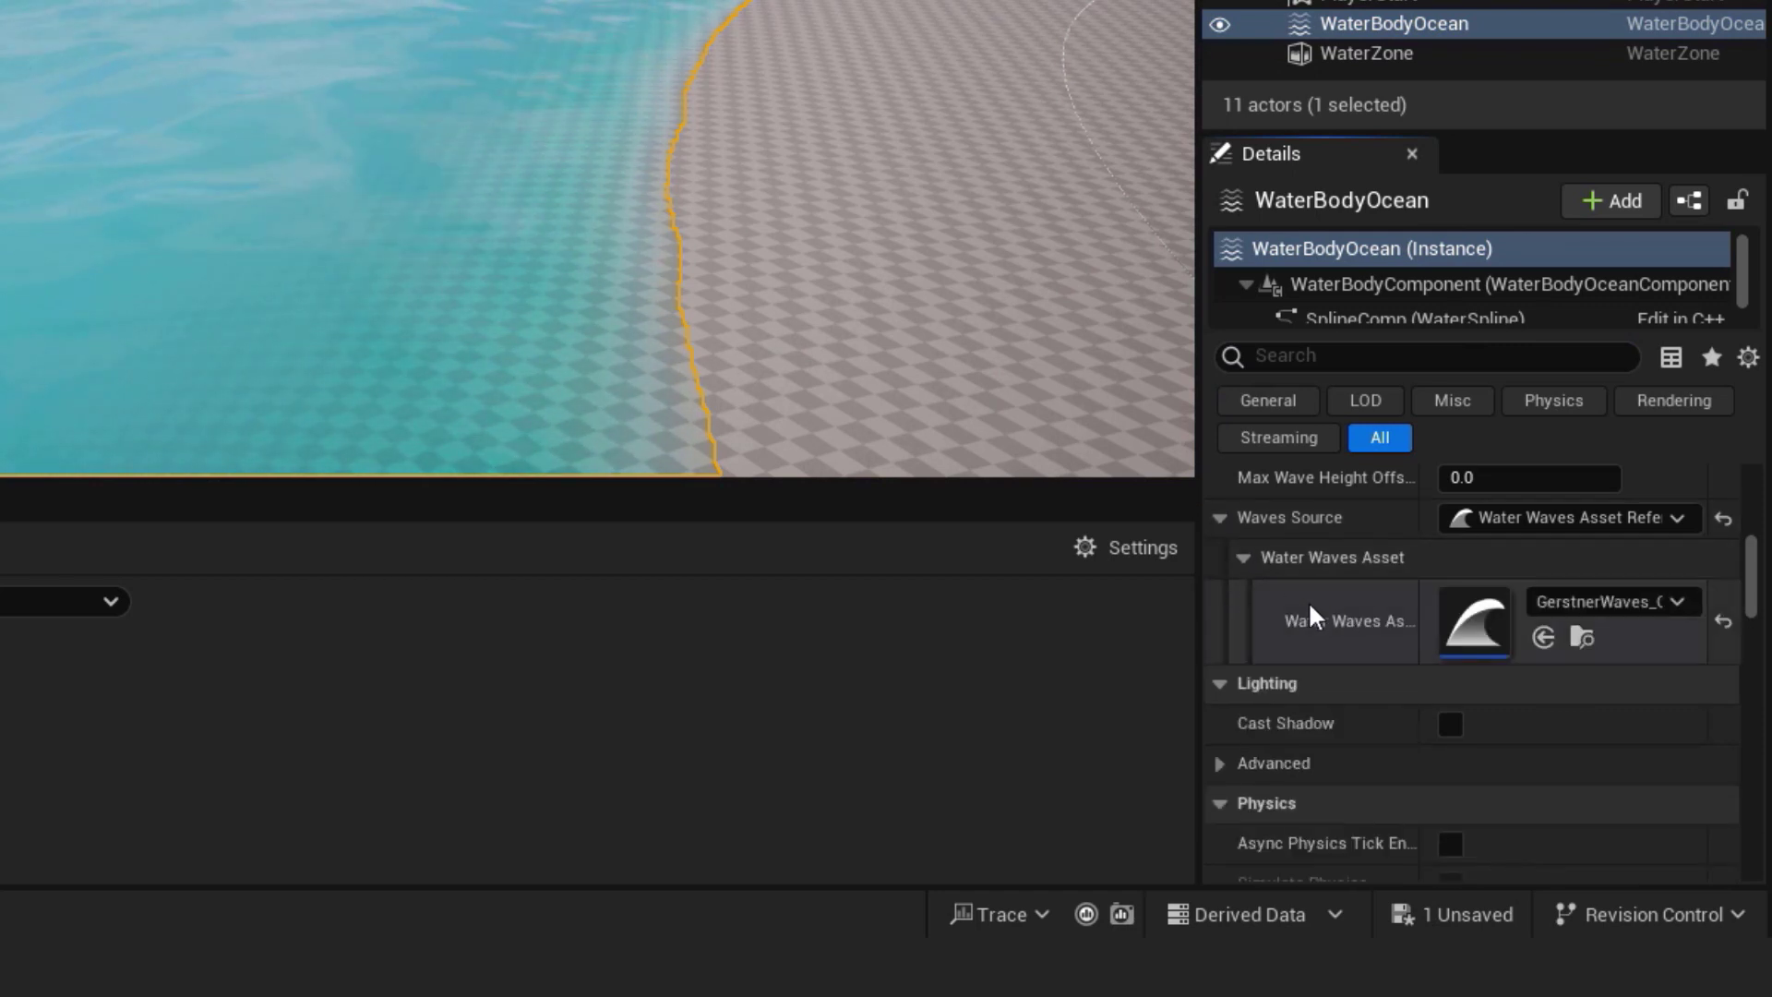
pyautogui.doubleClick(1469, 621)
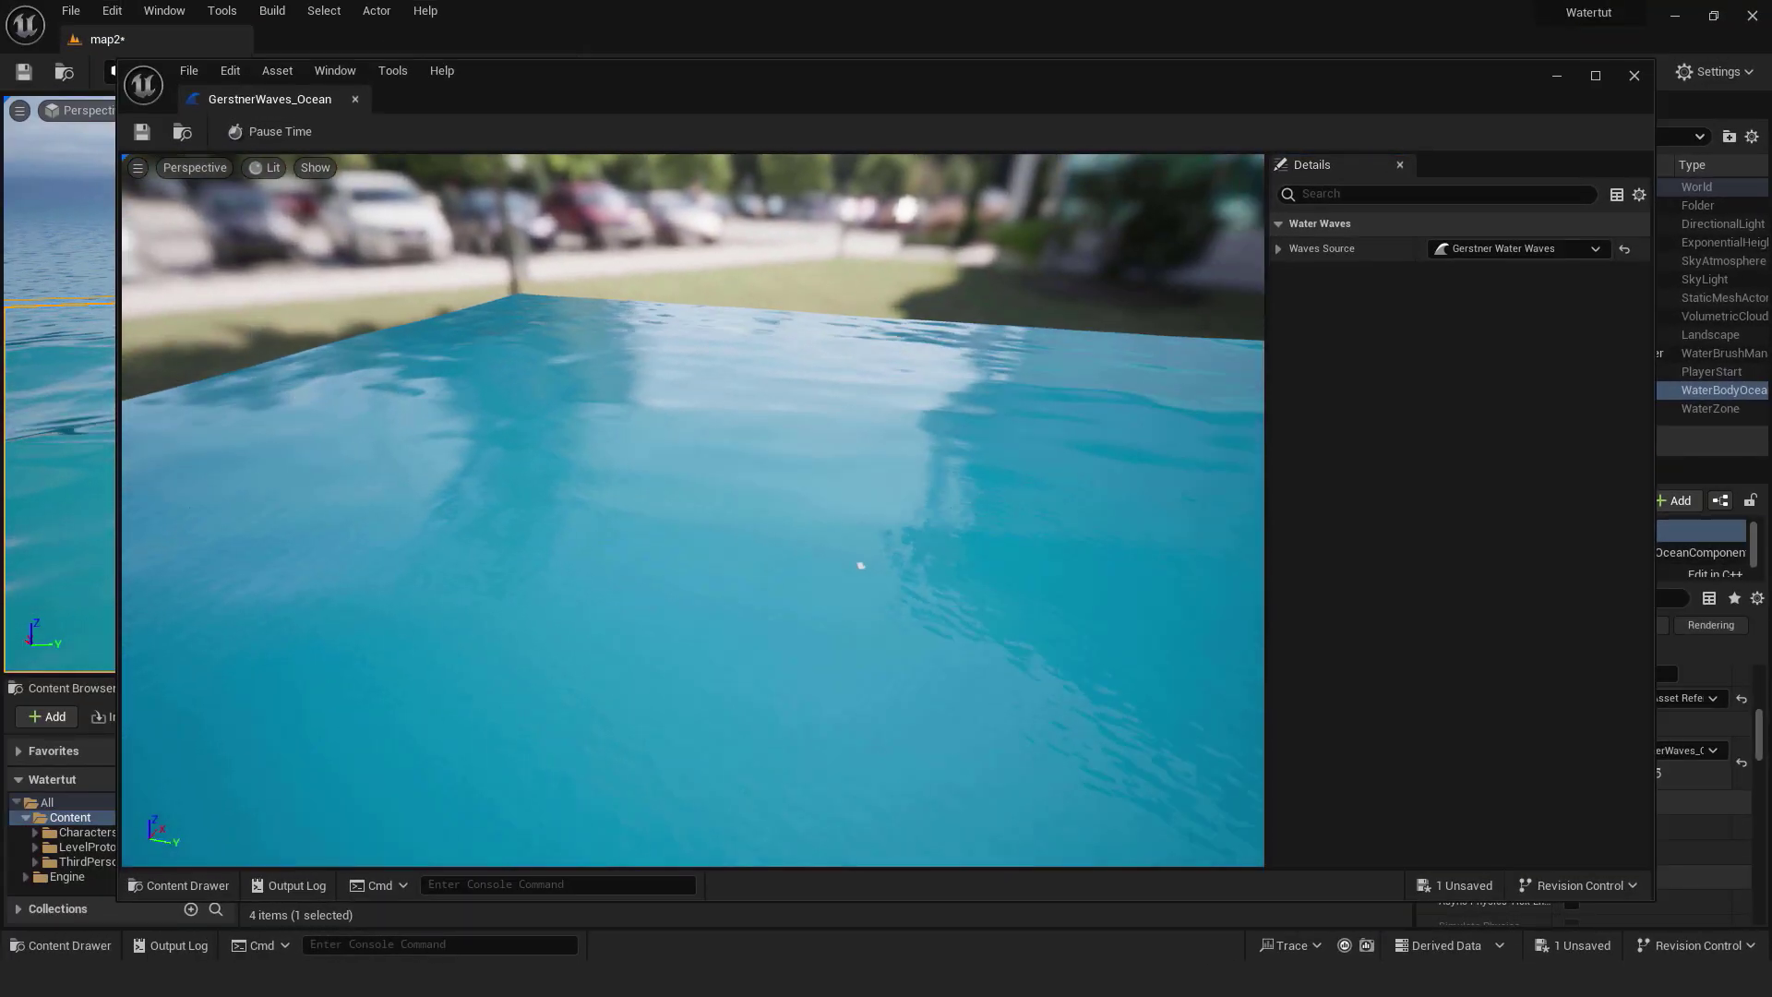
# Step: Expand the Gerstner Wave Generator's Default settings, try a different Num Waves value and reset it to the default
pyautogui.click(1312, 228)
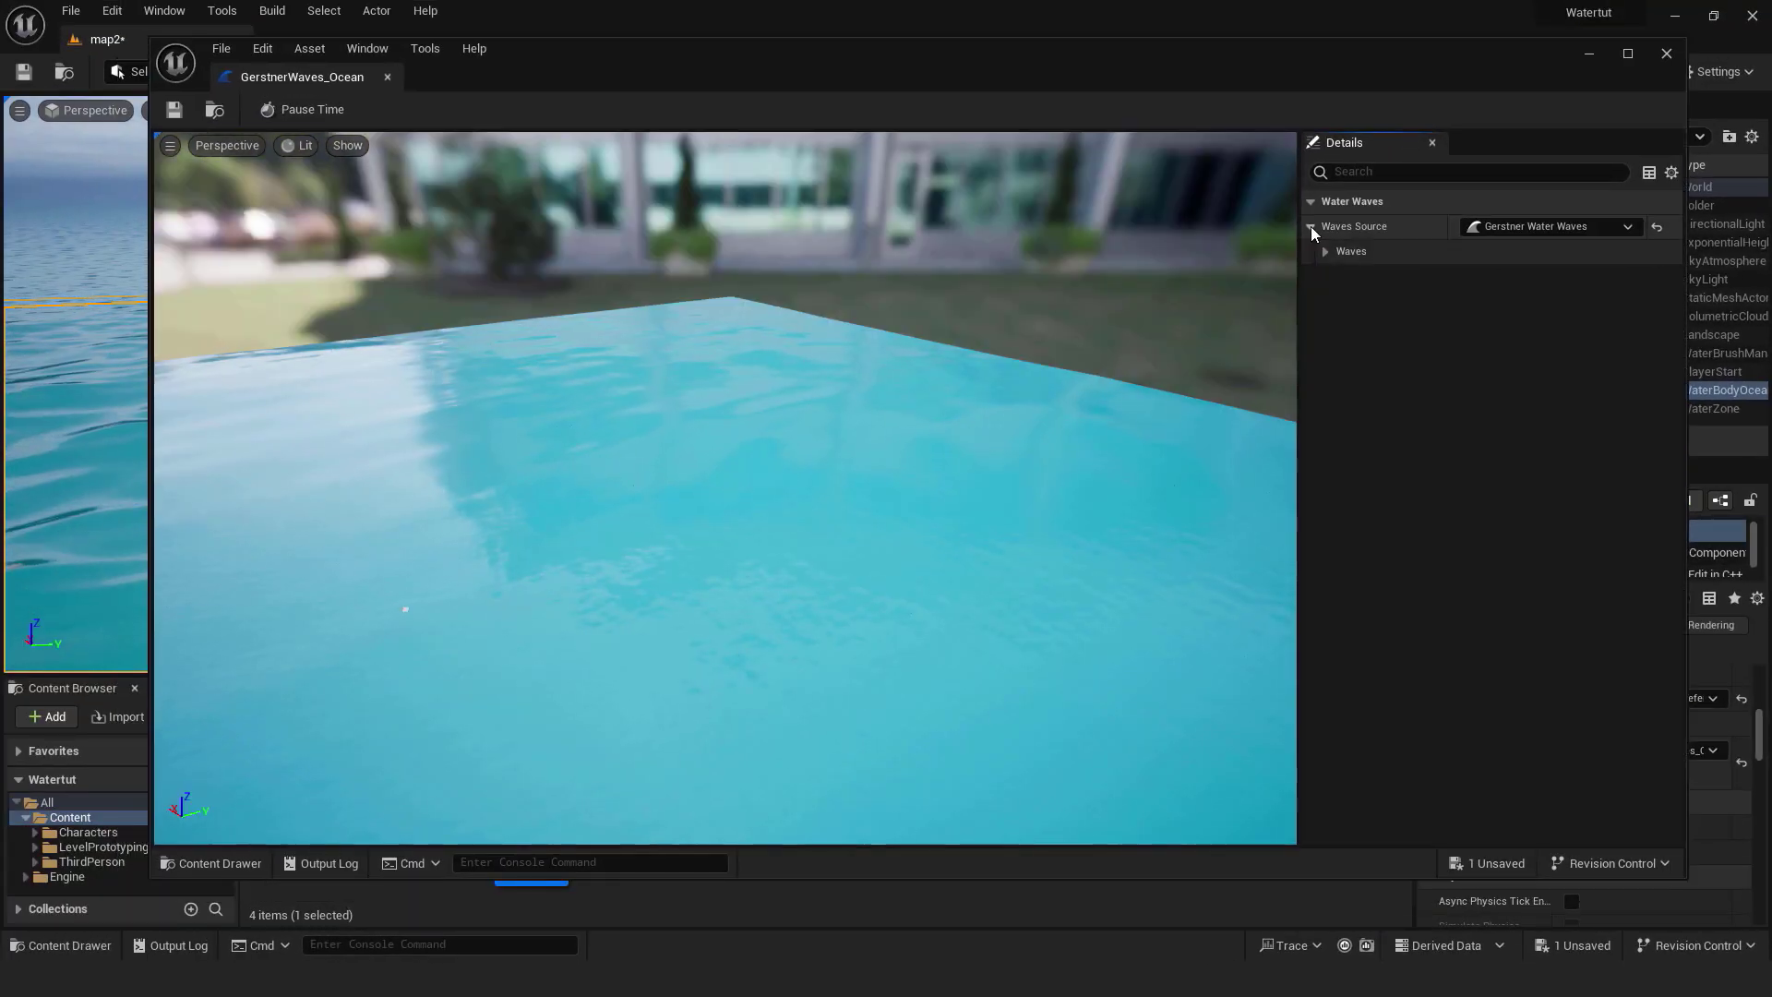
pyautogui.click(1340, 277)
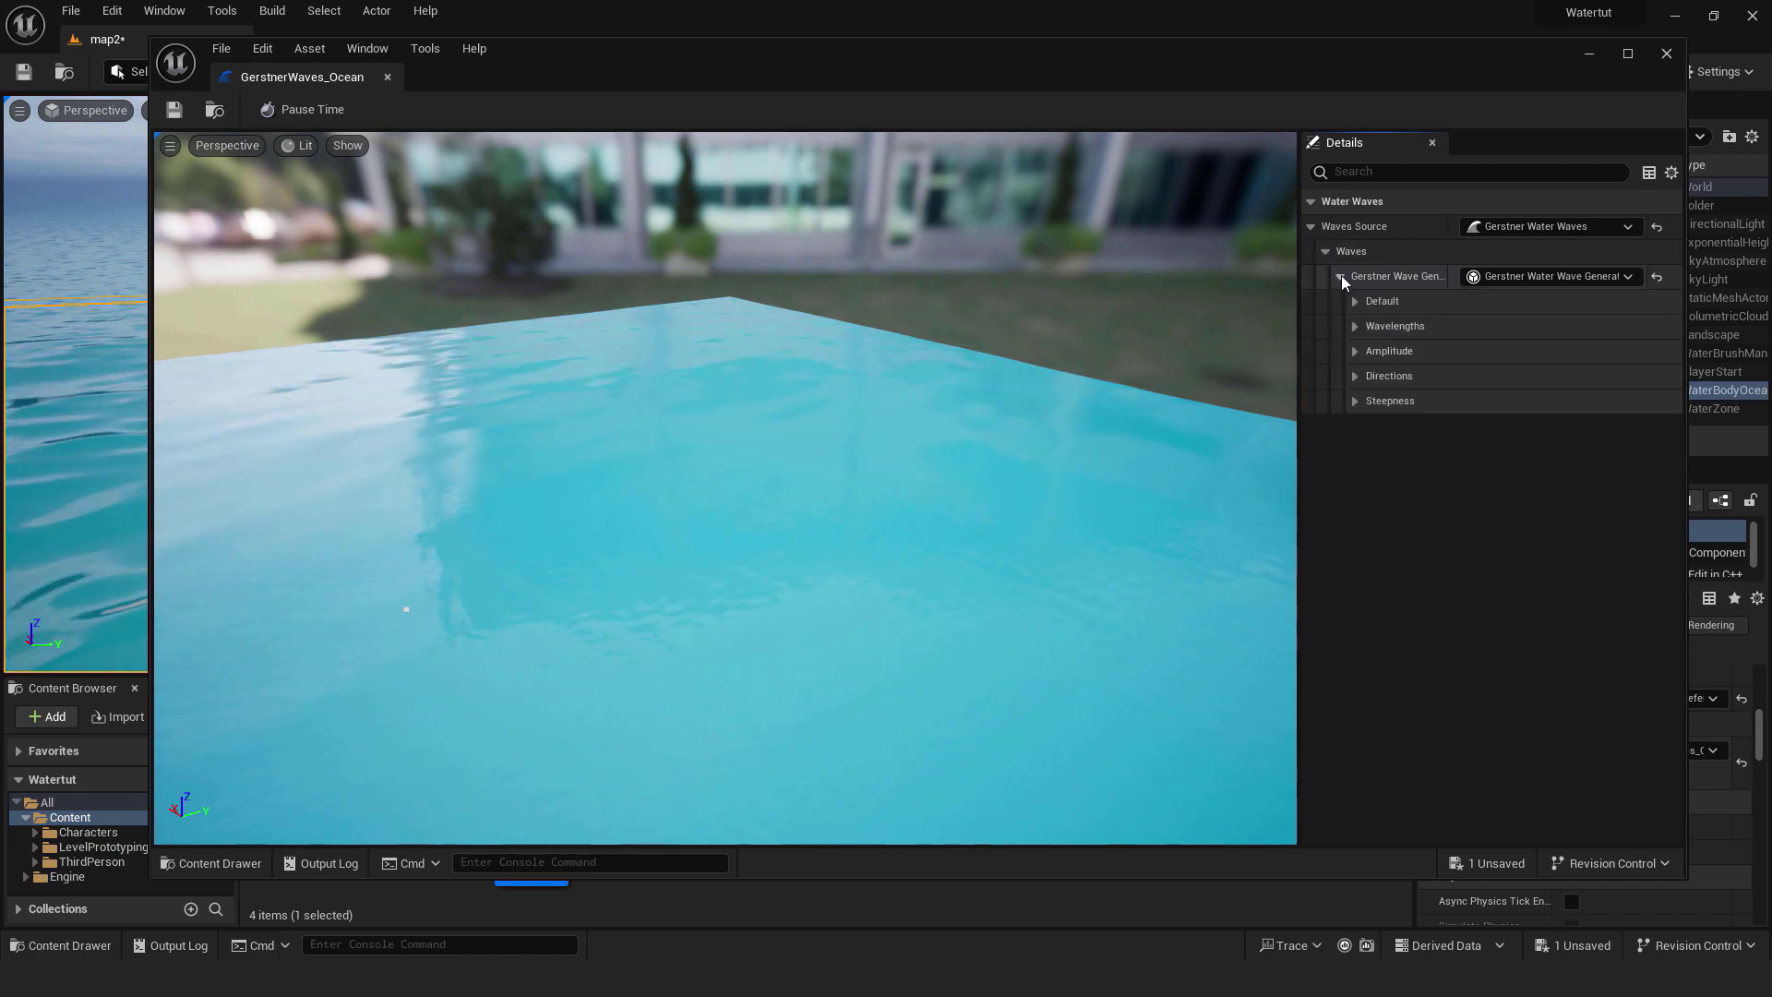
pyautogui.click(1354, 300)
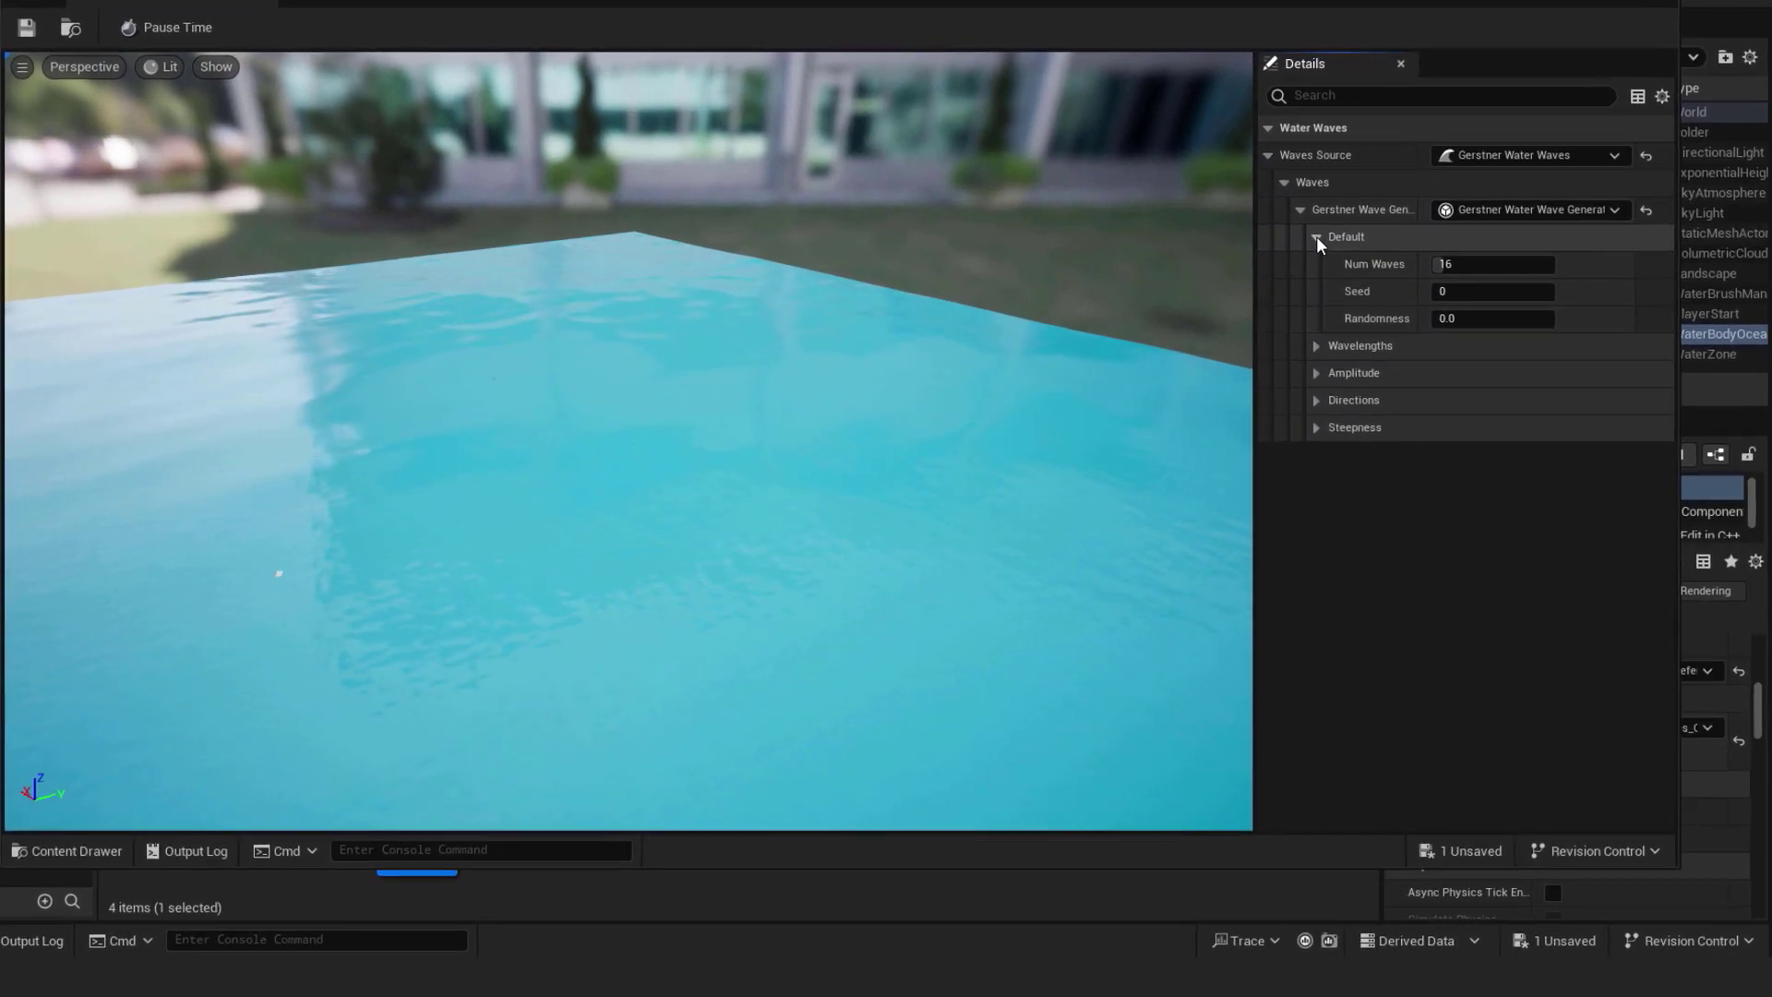
pyautogui.moveTo(1443, 264)
pyautogui.mouseDown()
pyautogui.moveTo(1536, 264)
pyautogui.moveTo(1445, 264)
pyautogui.mouseUp()
pyautogui.click(1645, 265)
pyautogui.click(1477, 292)
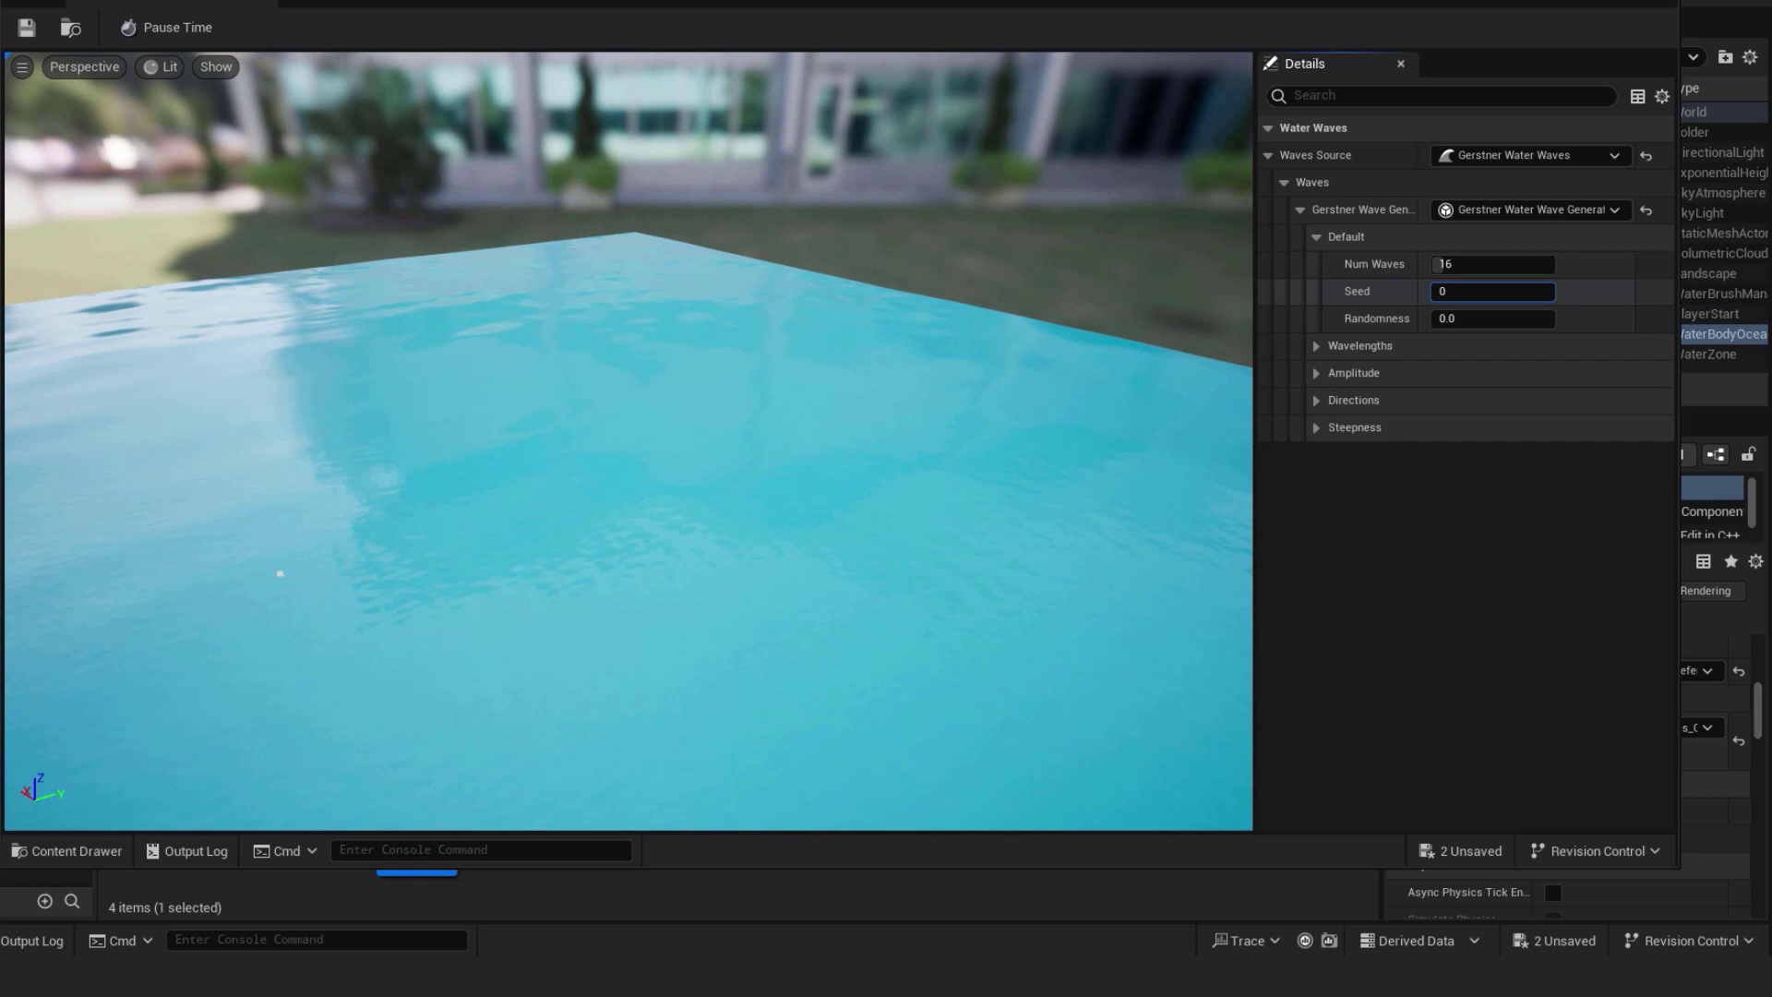
pyautogui.click(1318, 236)
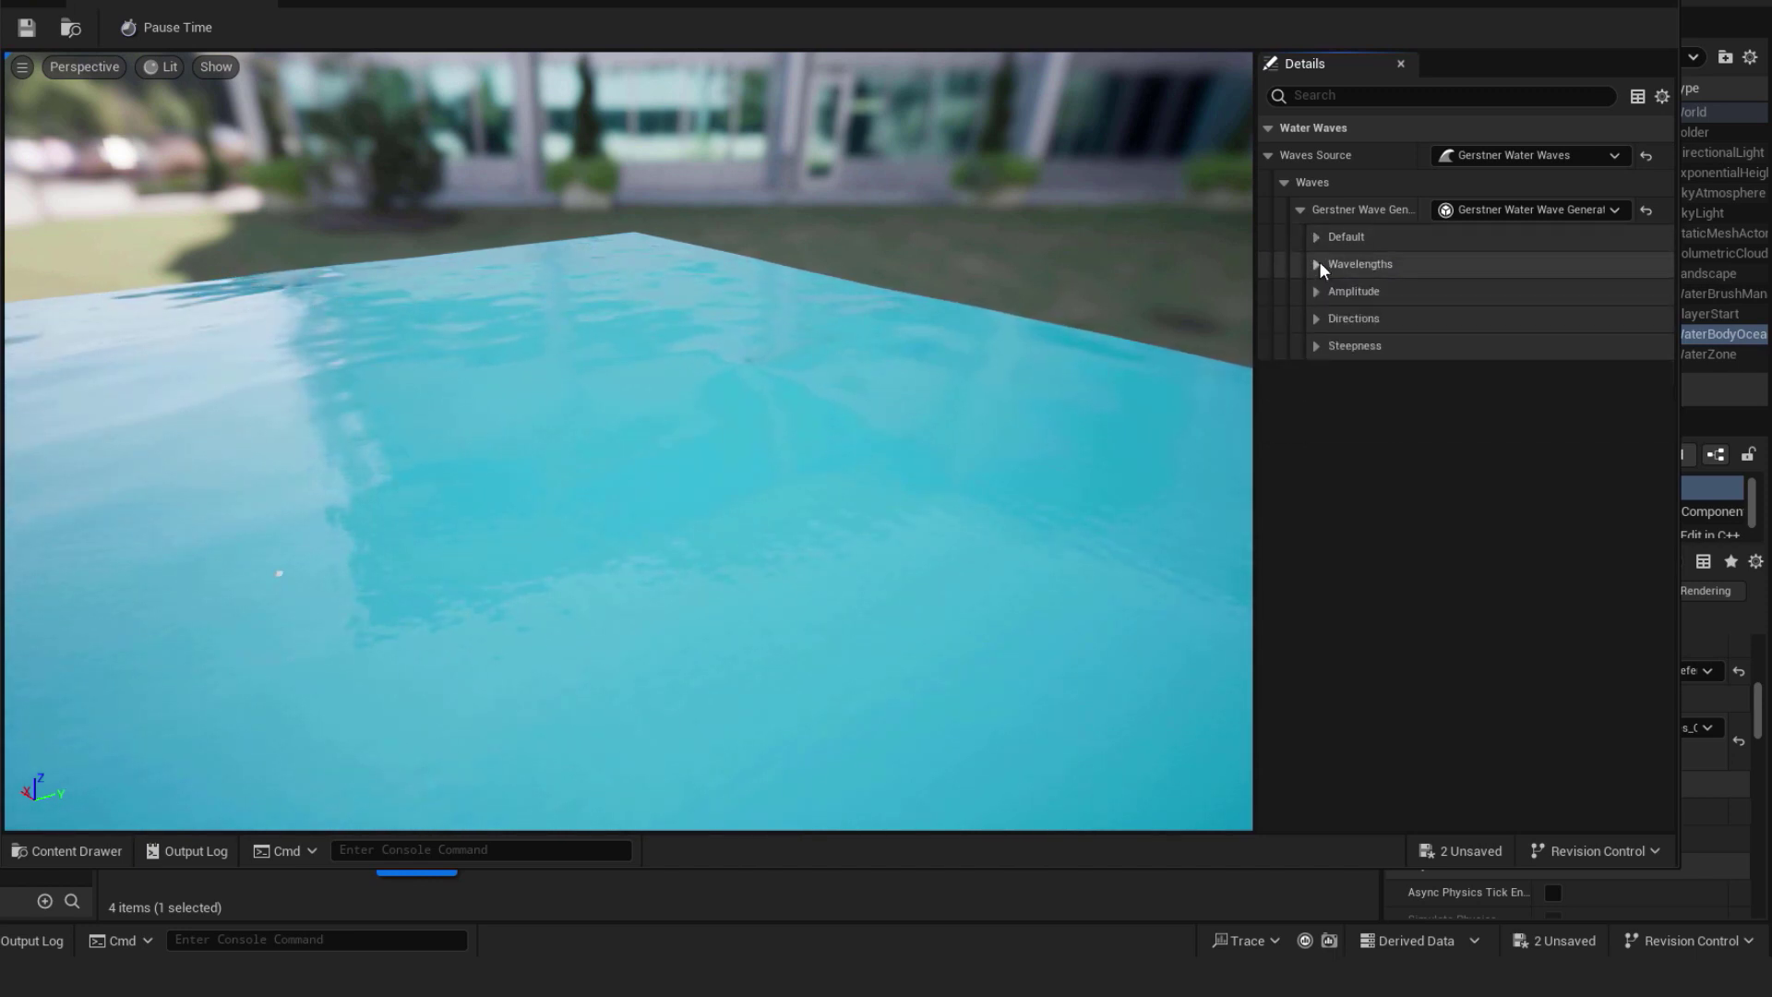
# Step: Expand the Wavelengths settings, widen the Details area and set Max Wavelength to 3000
pyautogui.click(1317, 264)
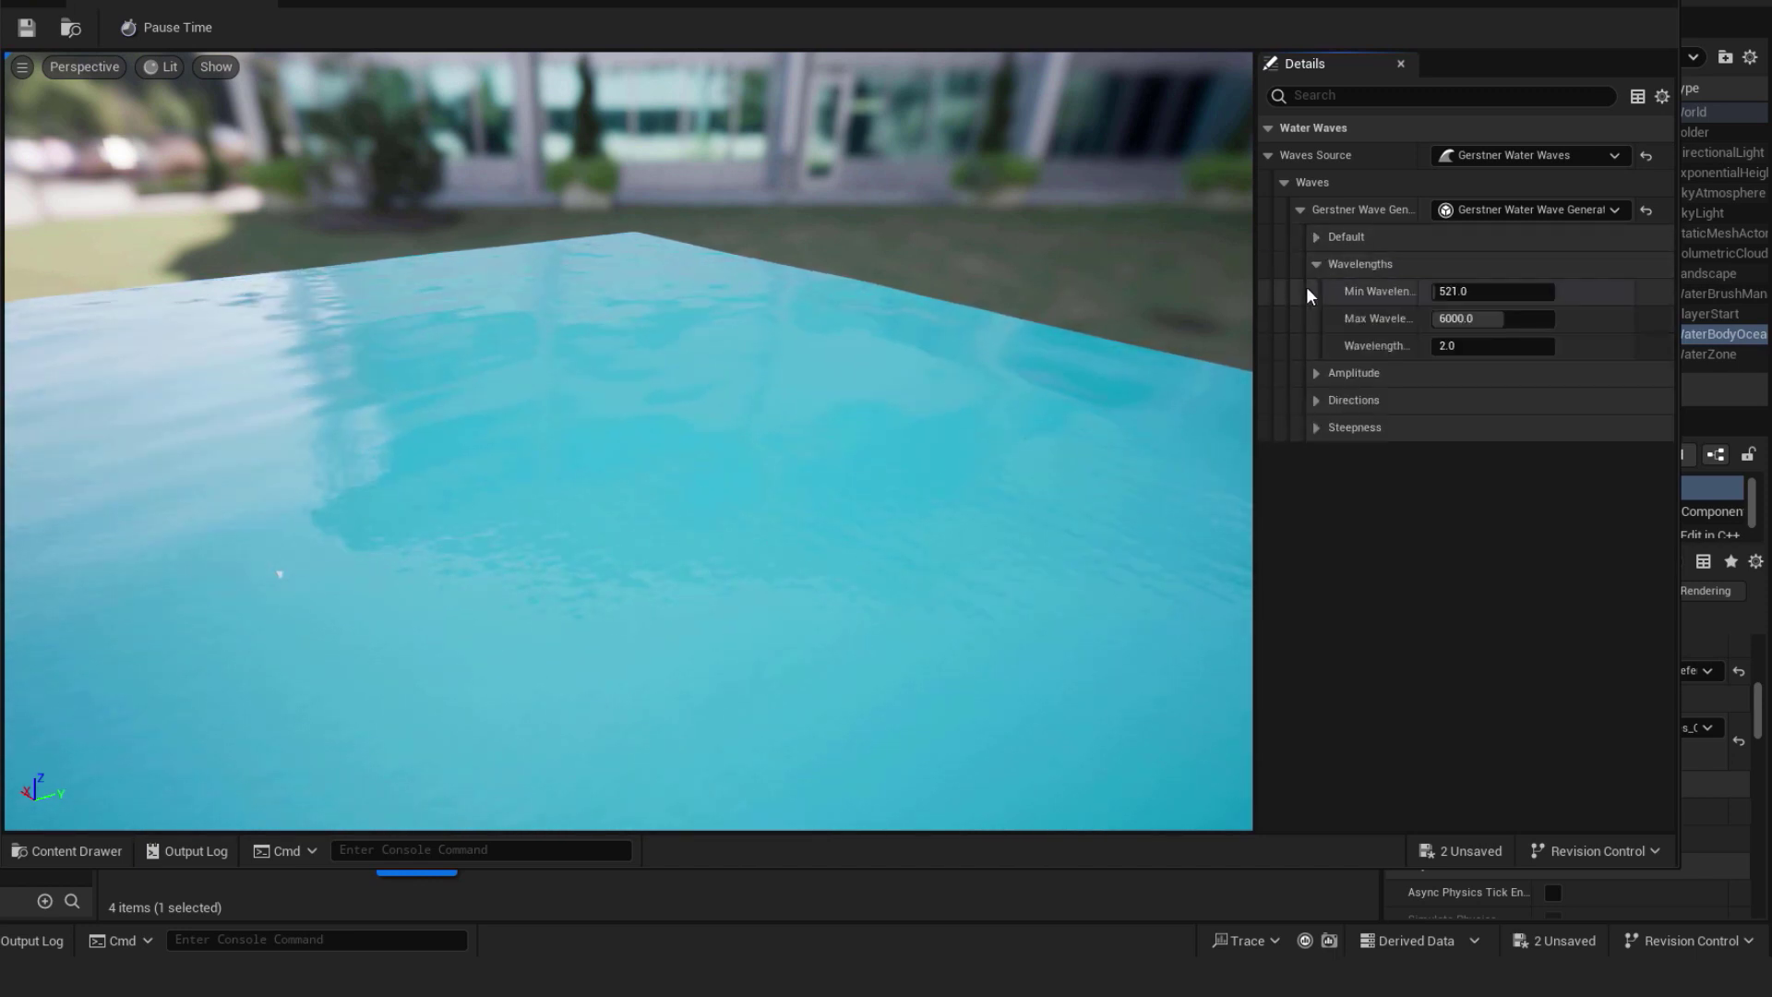
pyautogui.moveTo(1255, 336); pyautogui.dragTo(1160, 340)
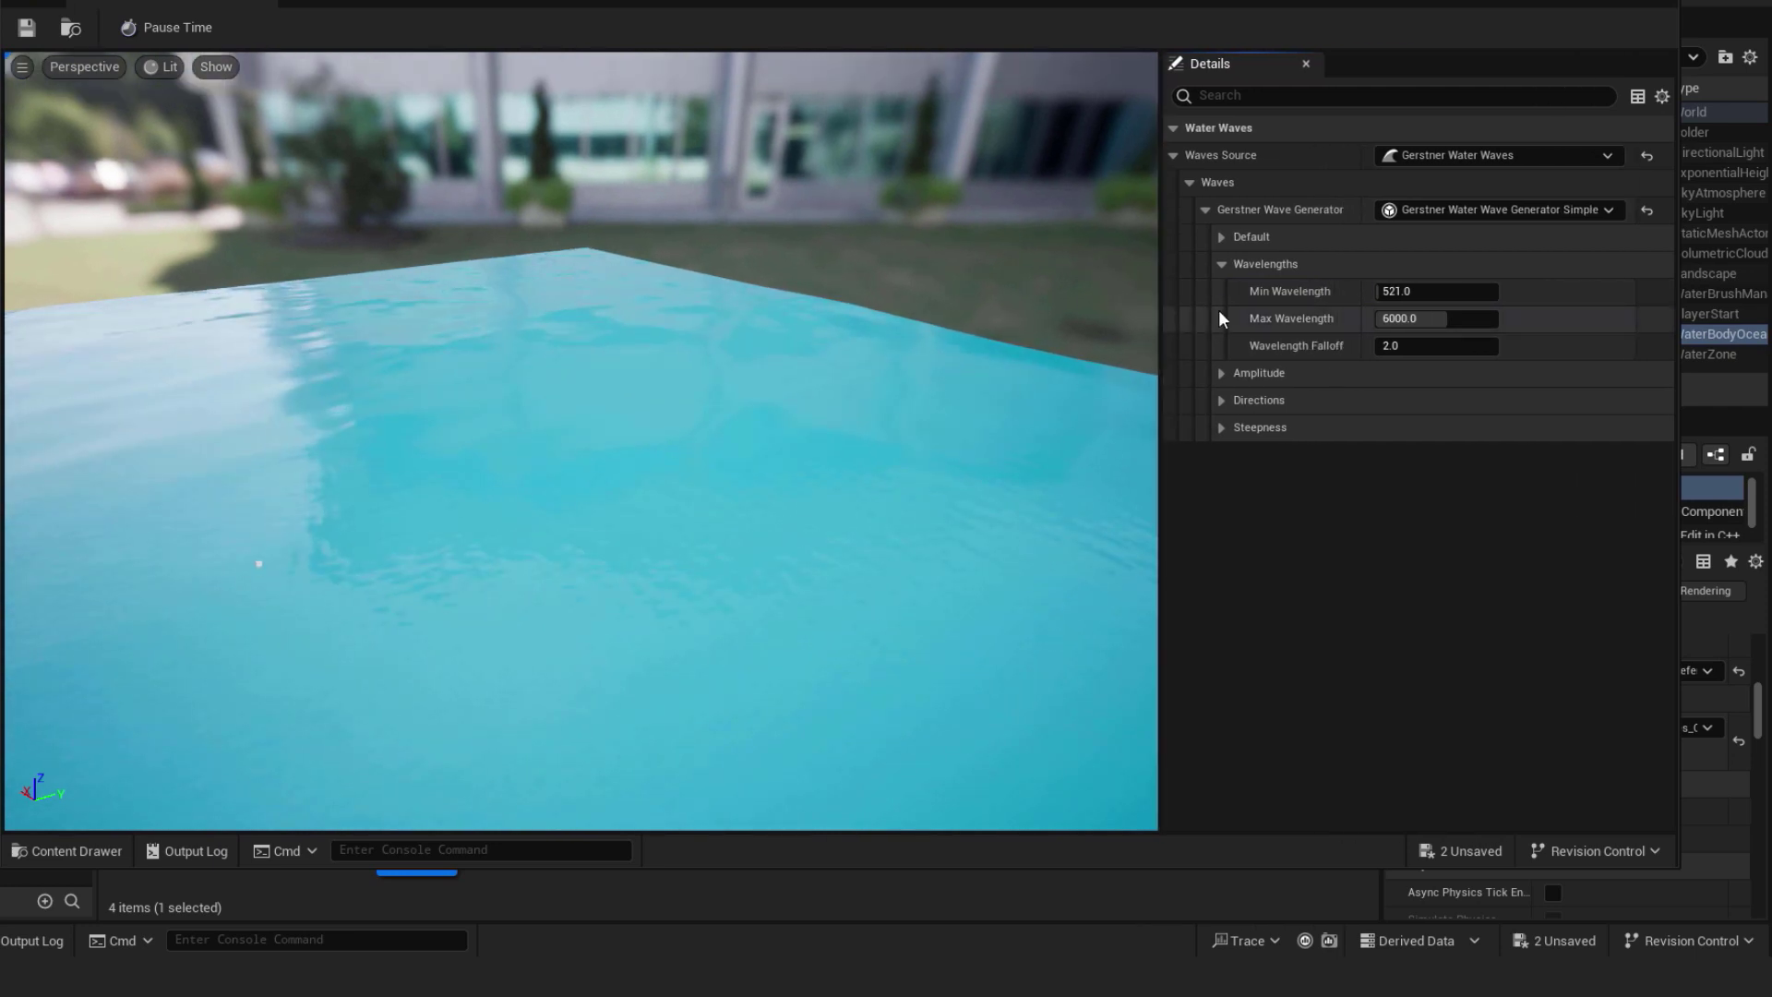
pyautogui.click(1451, 328)
pyautogui.write('3000')
pyautogui.press('Return')
pyautogui.moveTo(628, 324); pyautogui.dragTo(590, 341, button='right')
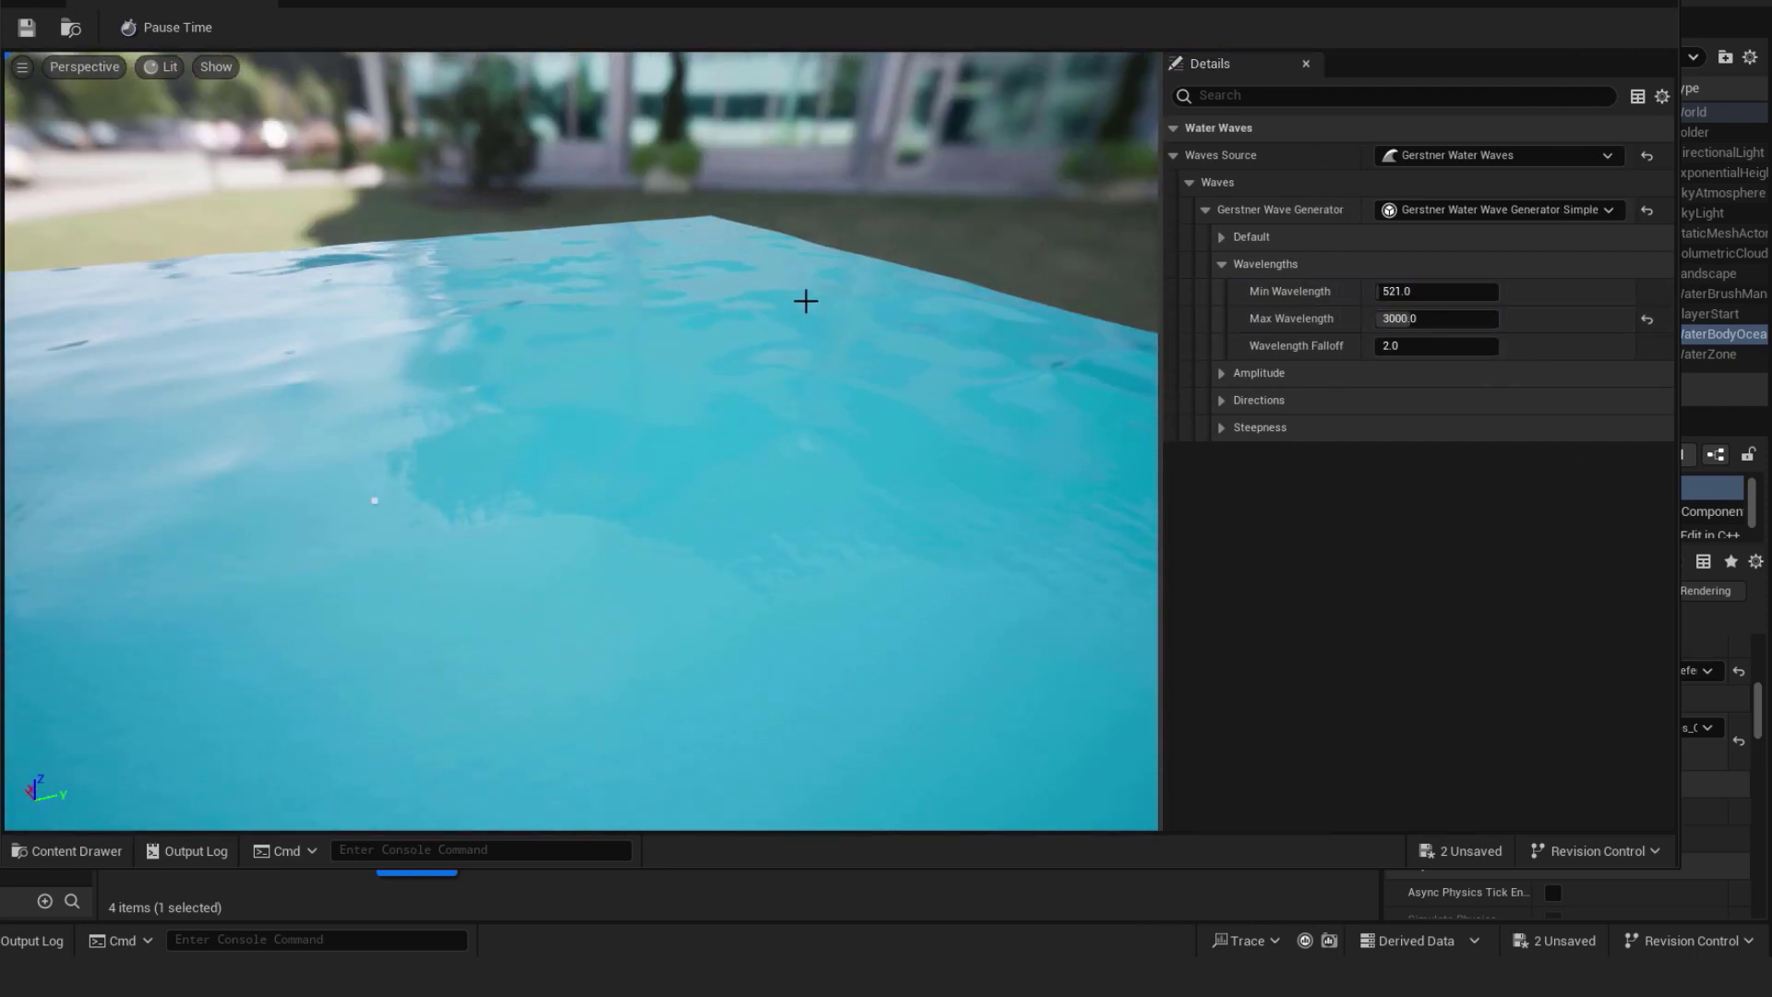
# Step: Try Max Wavelength values of 10000 and 500, and reset the parameter to its default
pyautogui.click(1459, 320)
pyautogui.write('10')
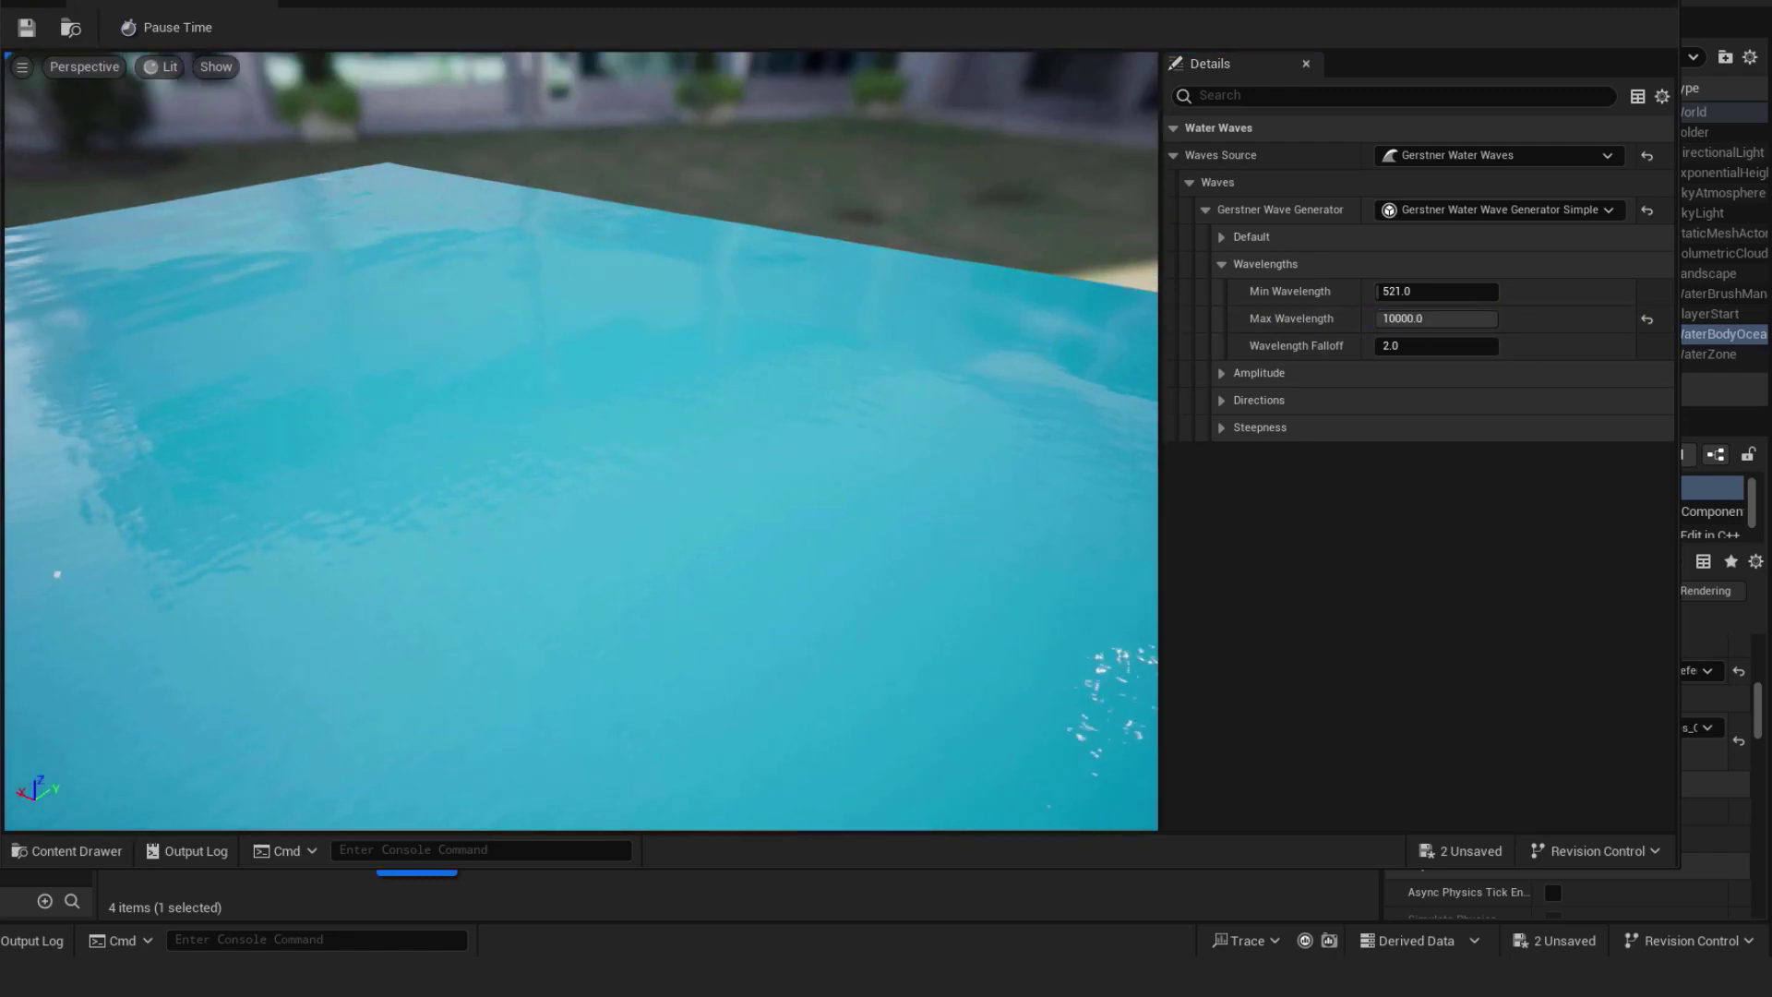
pyautogui.click(1452, 320)
pyautogui.write('50')
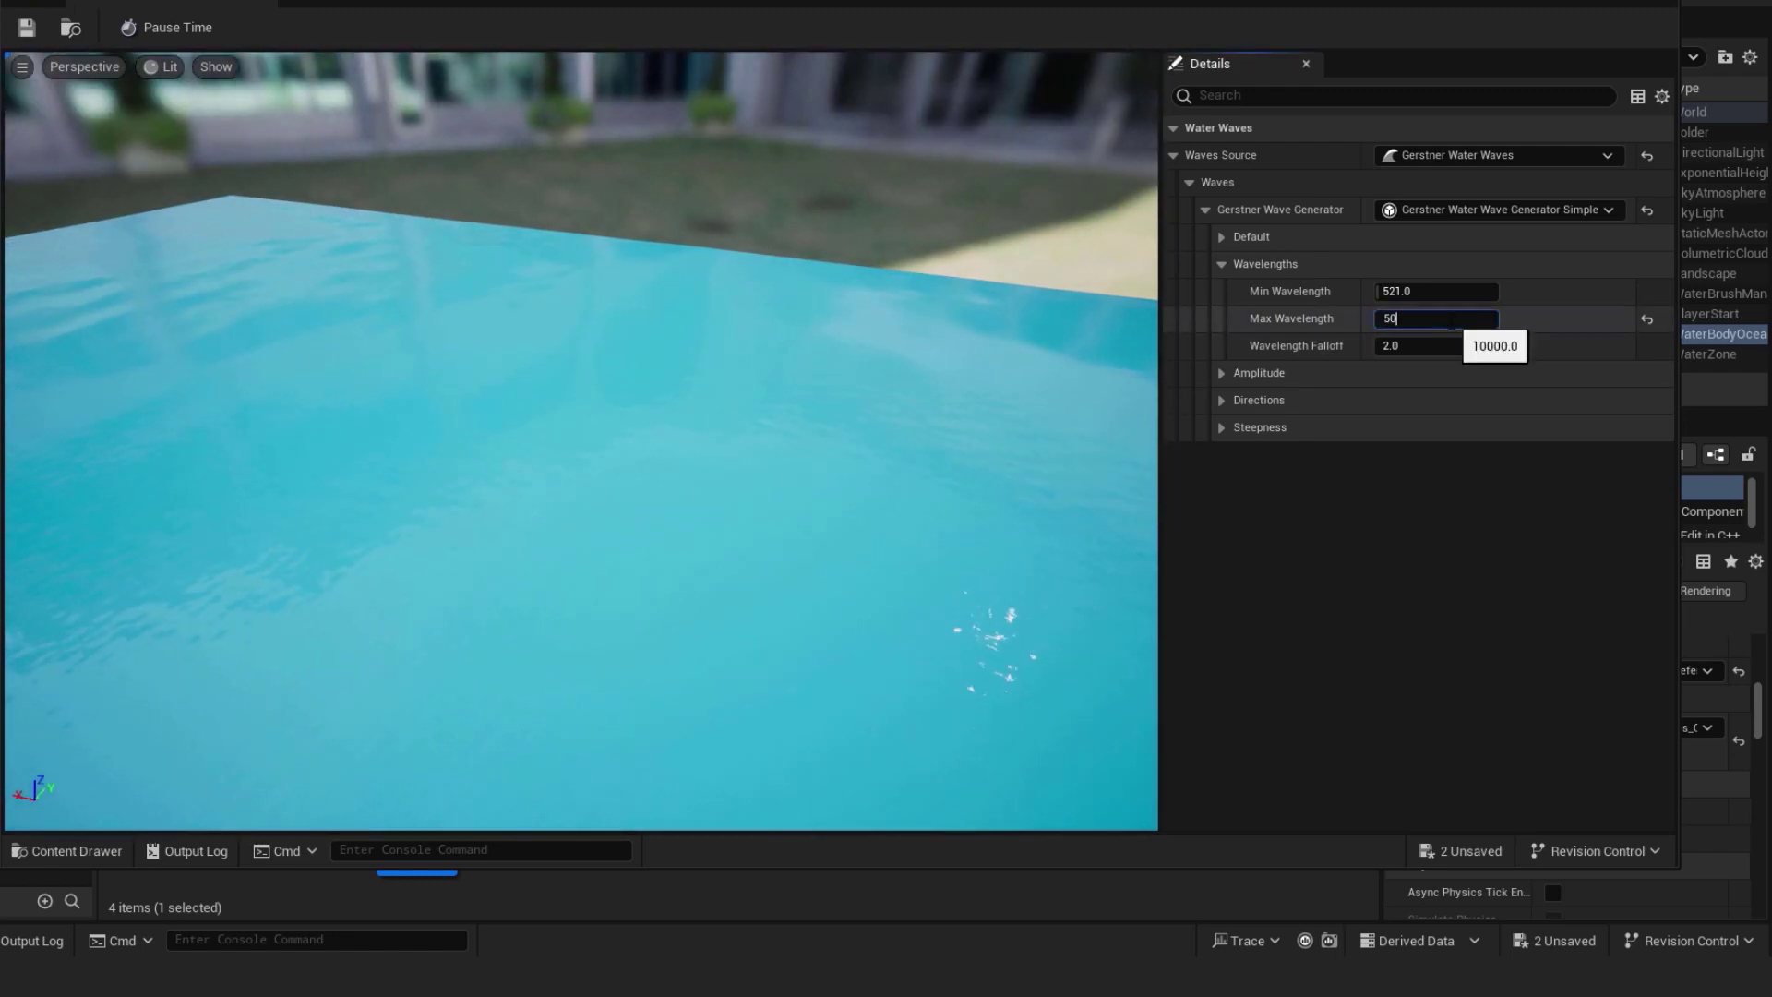
pyautogui.write('0')
pyautogui.press('Return')
pyautogui.moveTo(609, 324); pyautogui.dragTo(668, 357, button='right')
pyautogui.click(1645, 322)
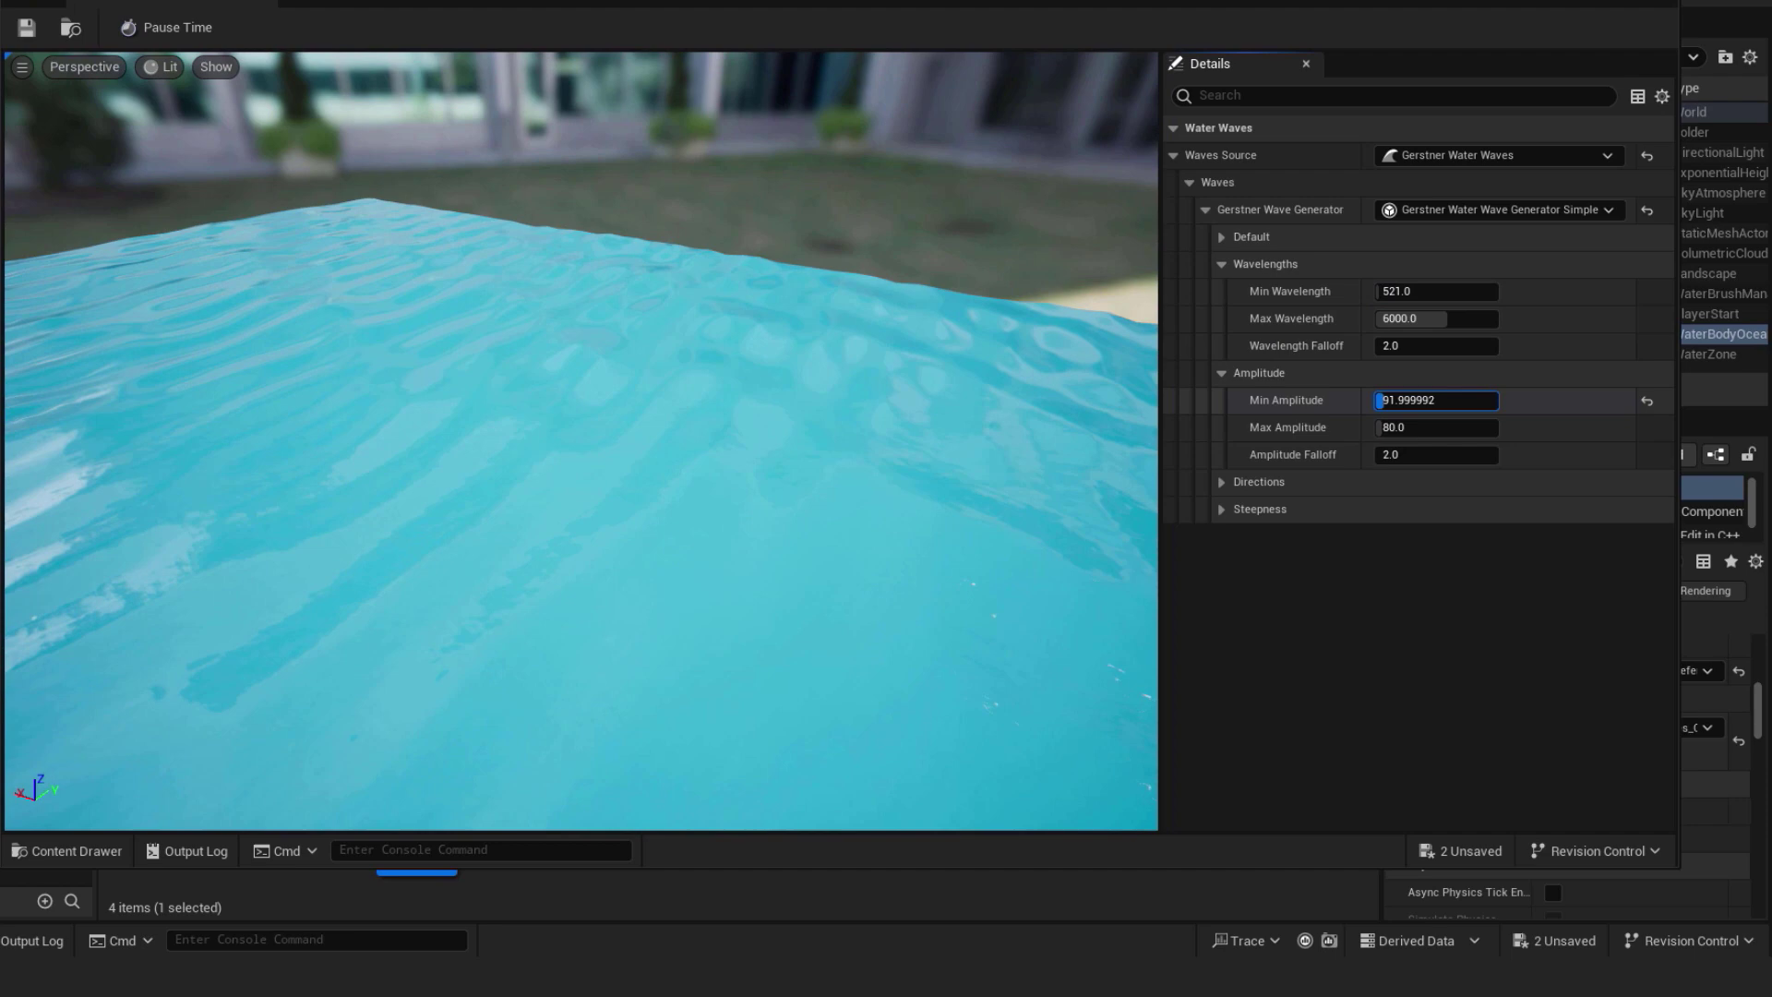
# Step: Exaggerate the waves by raising Min Amplitude to about 452
pyautogui.moveTo(1381, 400); pyautogui.dragTo(1447, 400)
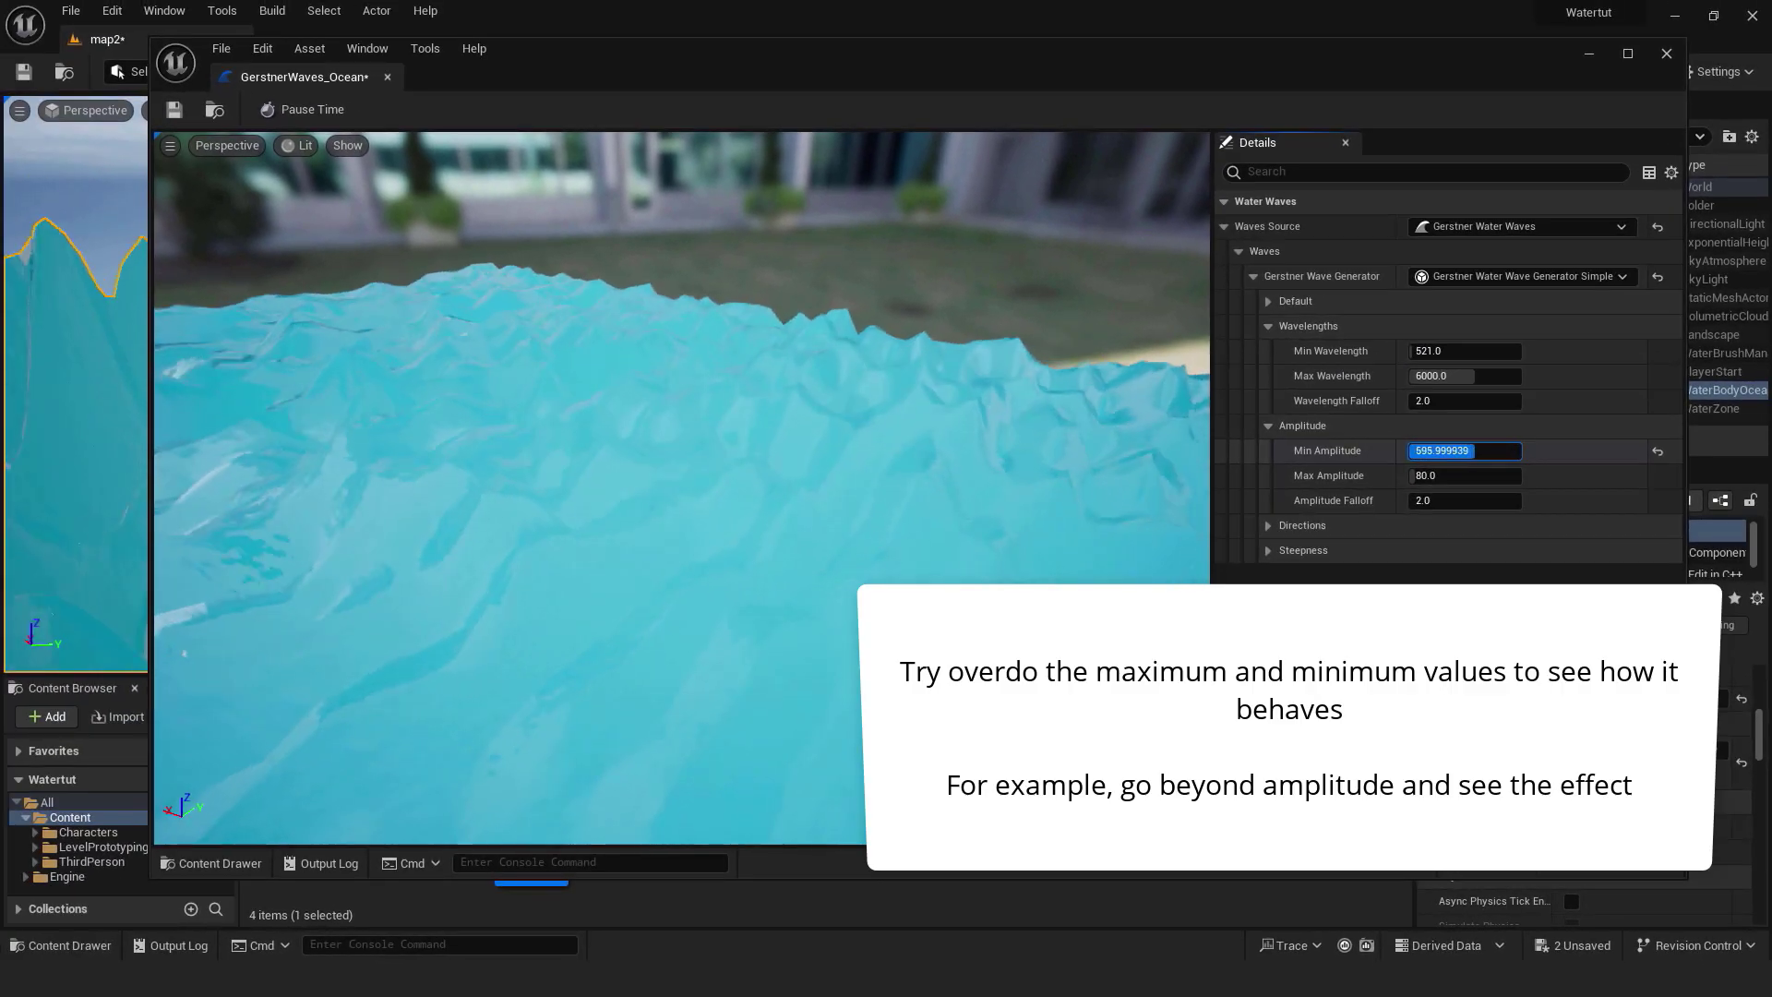
pyautogui.write('452')
pyautogui.press('Return')
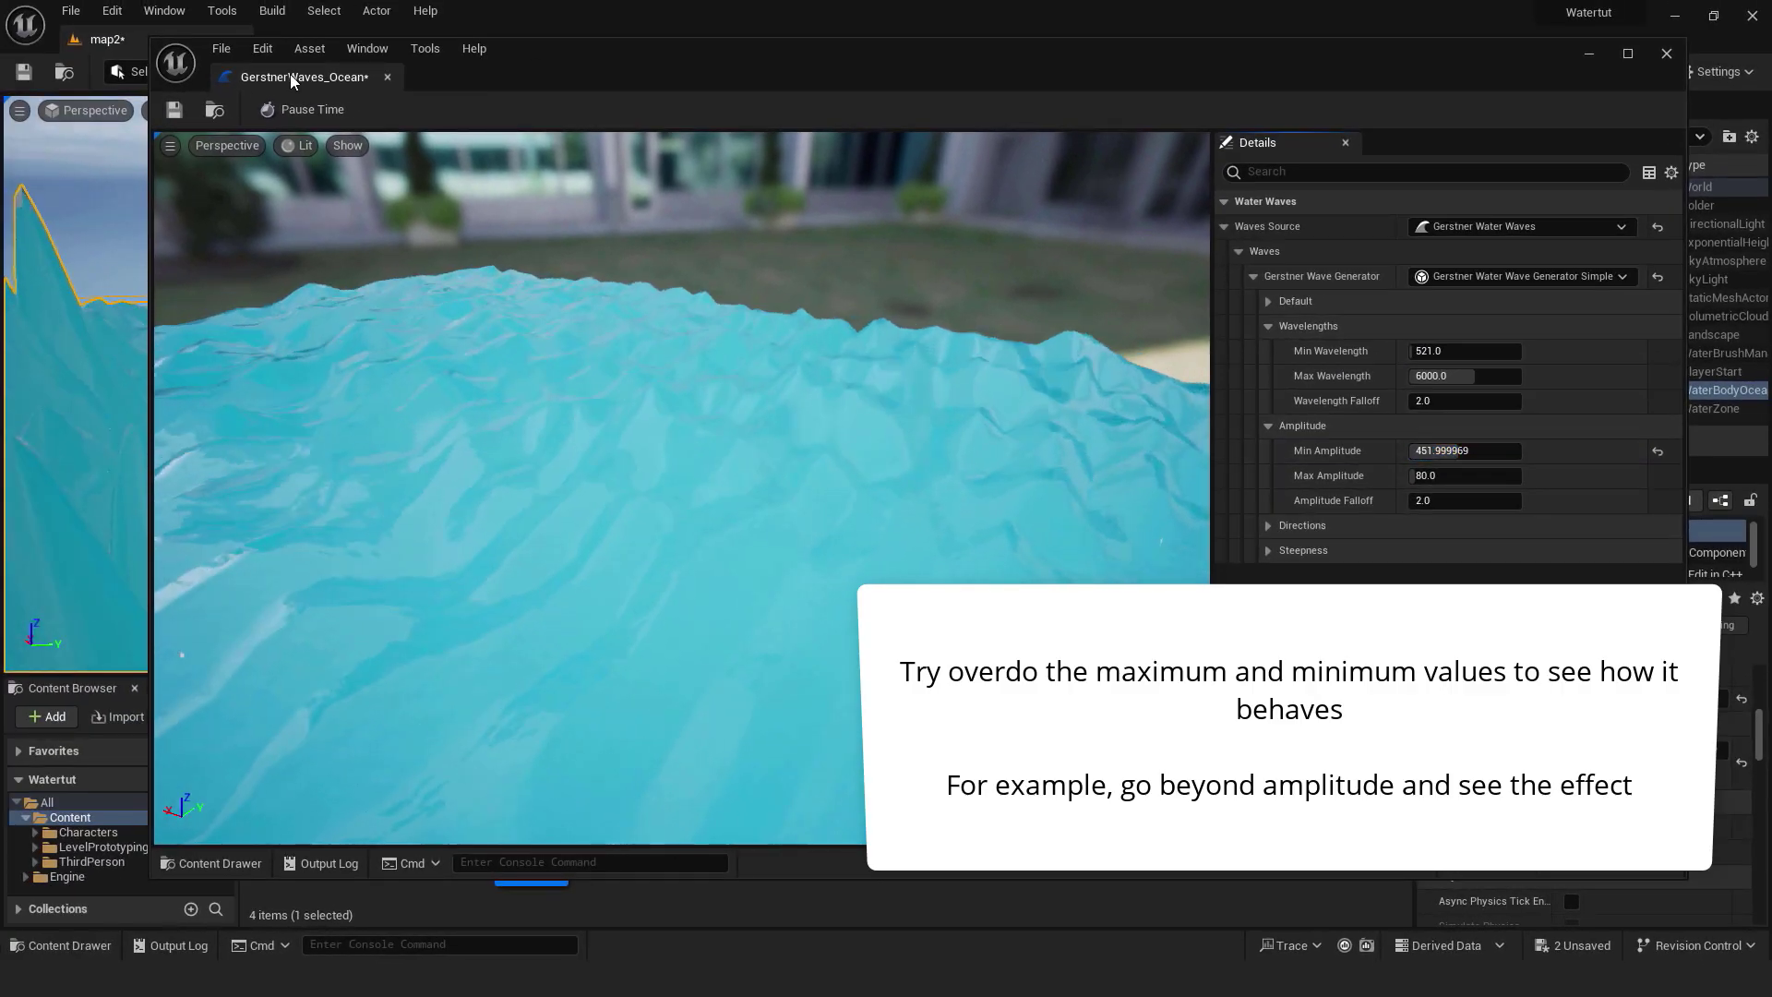
# Step: Dock the GerstnerWaves_Ocean editor beside the map2 level and collapse its Amplitude and Wavelengths settings
pyautogui.moveTo(292, 80); pyautogui.dragTo(549, 190)
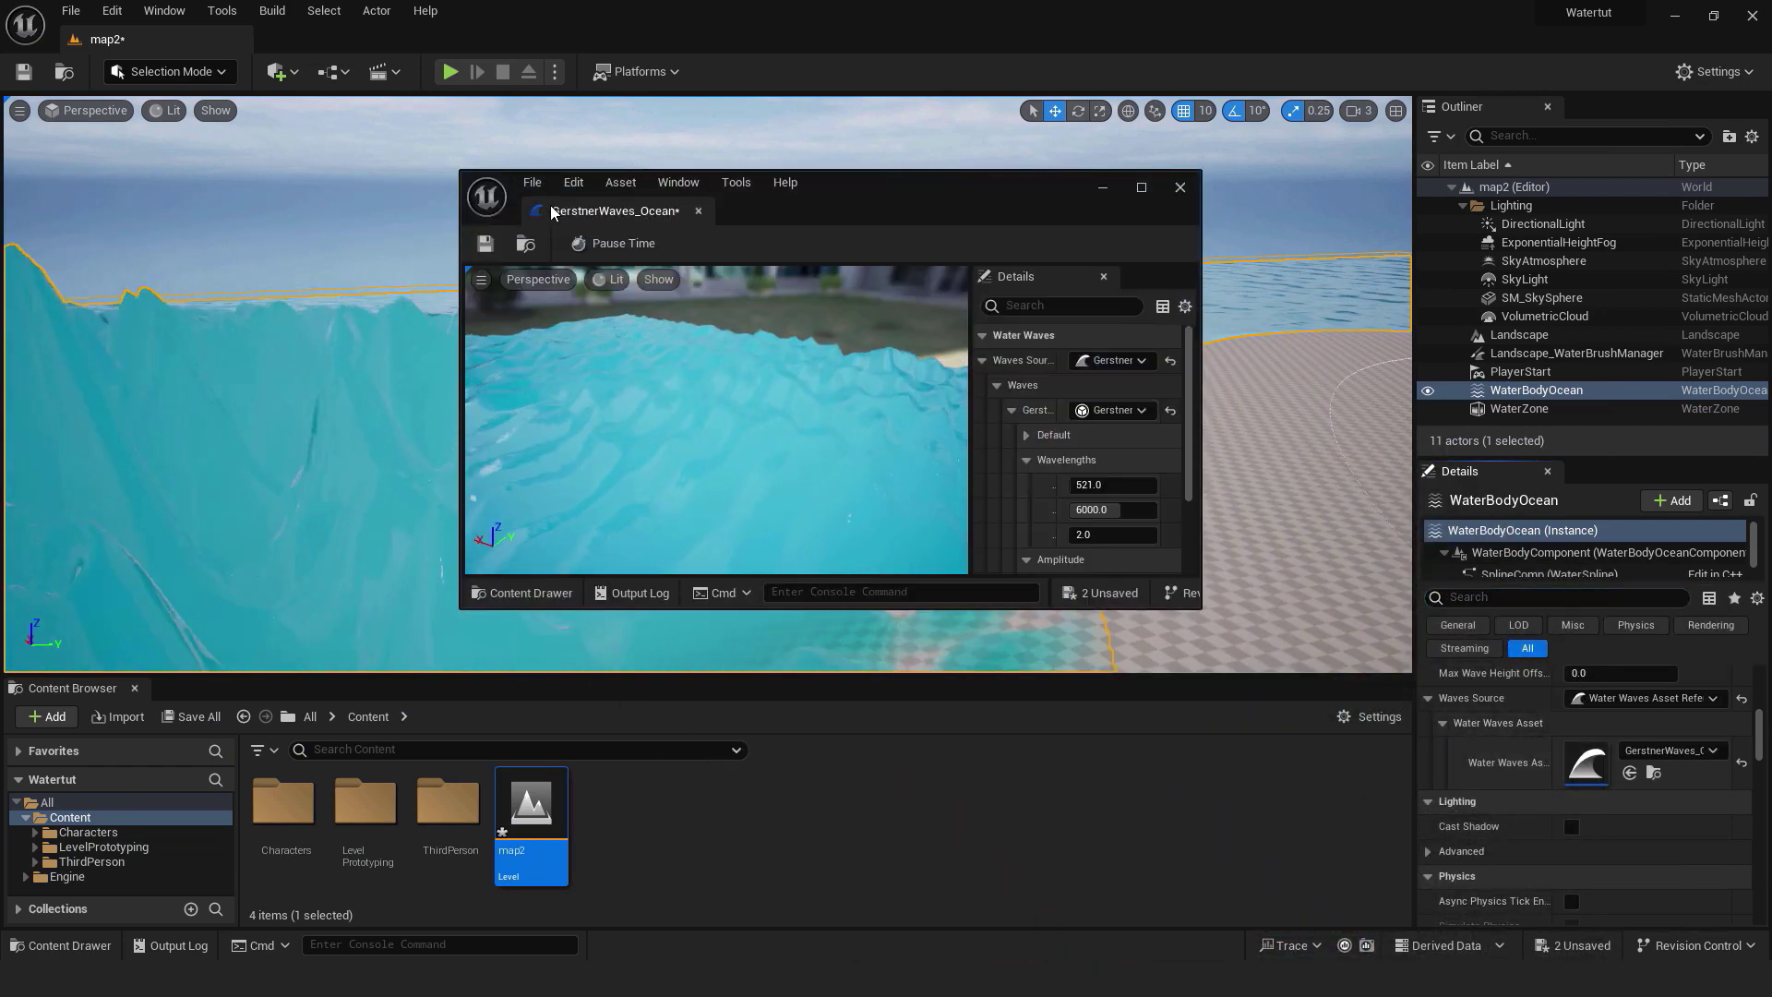
pyautogui.moveTo(450, 163); pyautogui.dragTo(300, 48)
pyautogui.click(1280, 388)
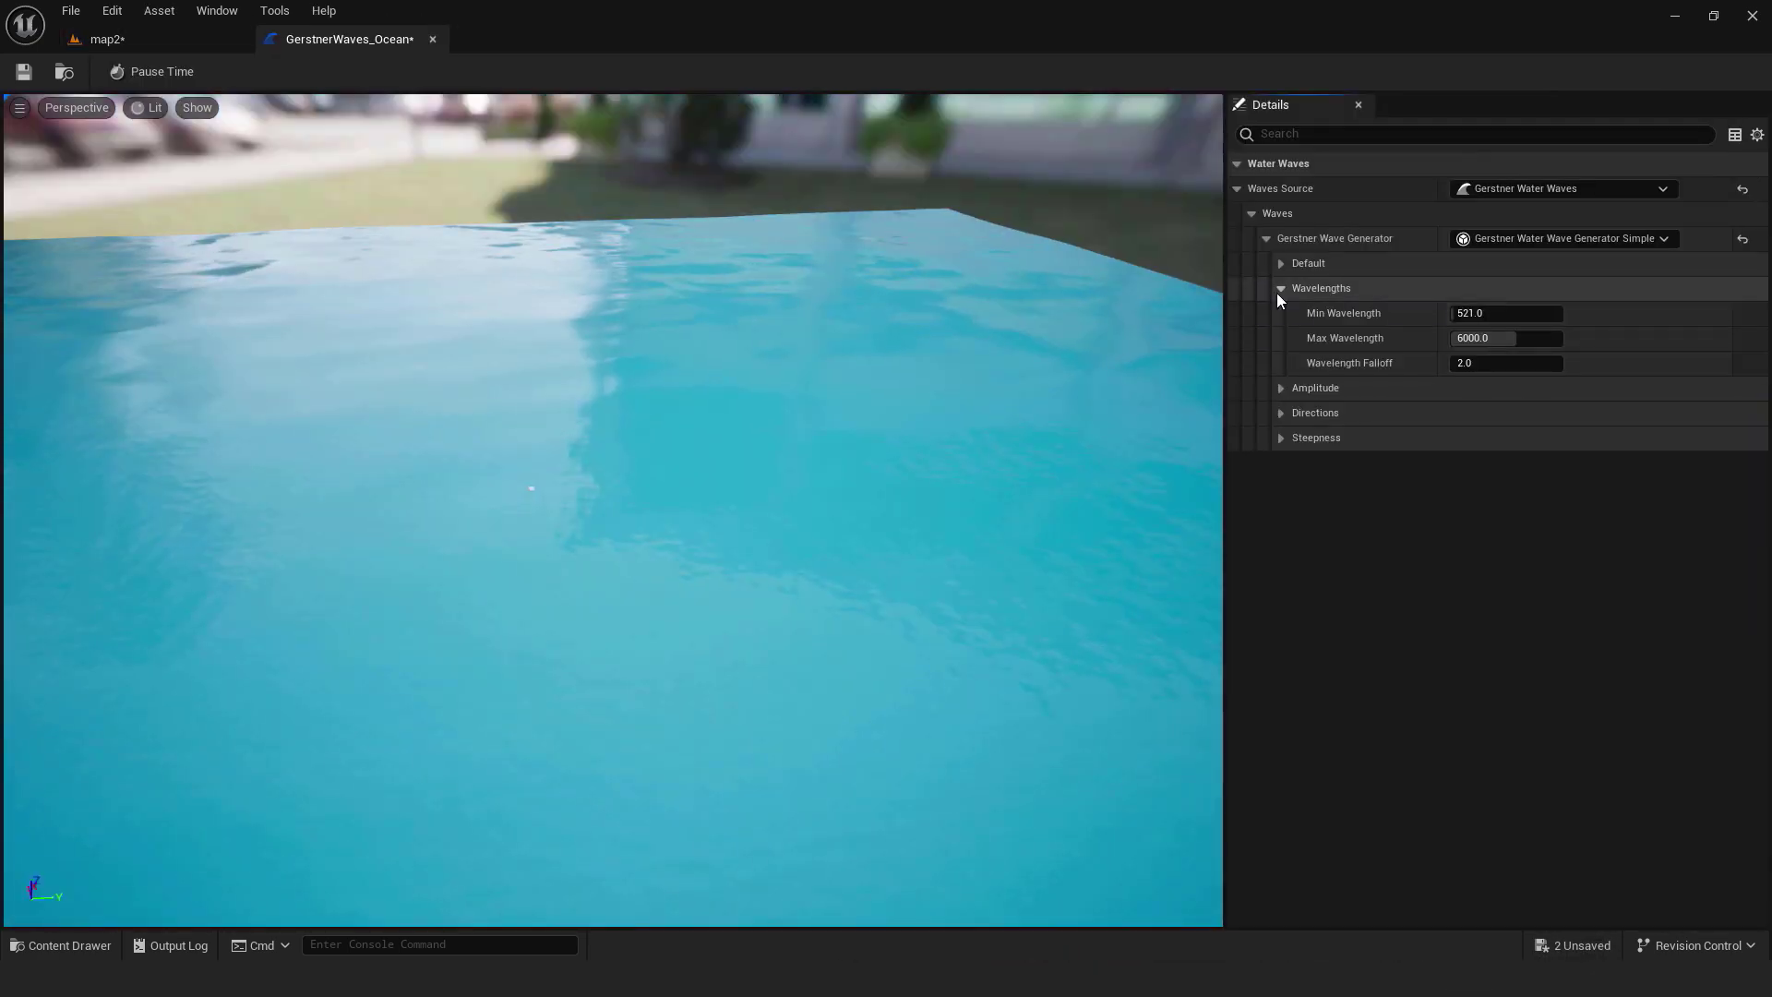
pyautogui.click(1280, 289)
# Step: Expand the Directions settings and adjust the Dominant Wind Angle, trying about 86.4°
pyautogui.click(1281, 338)
pyautogui.click(1483, 363)
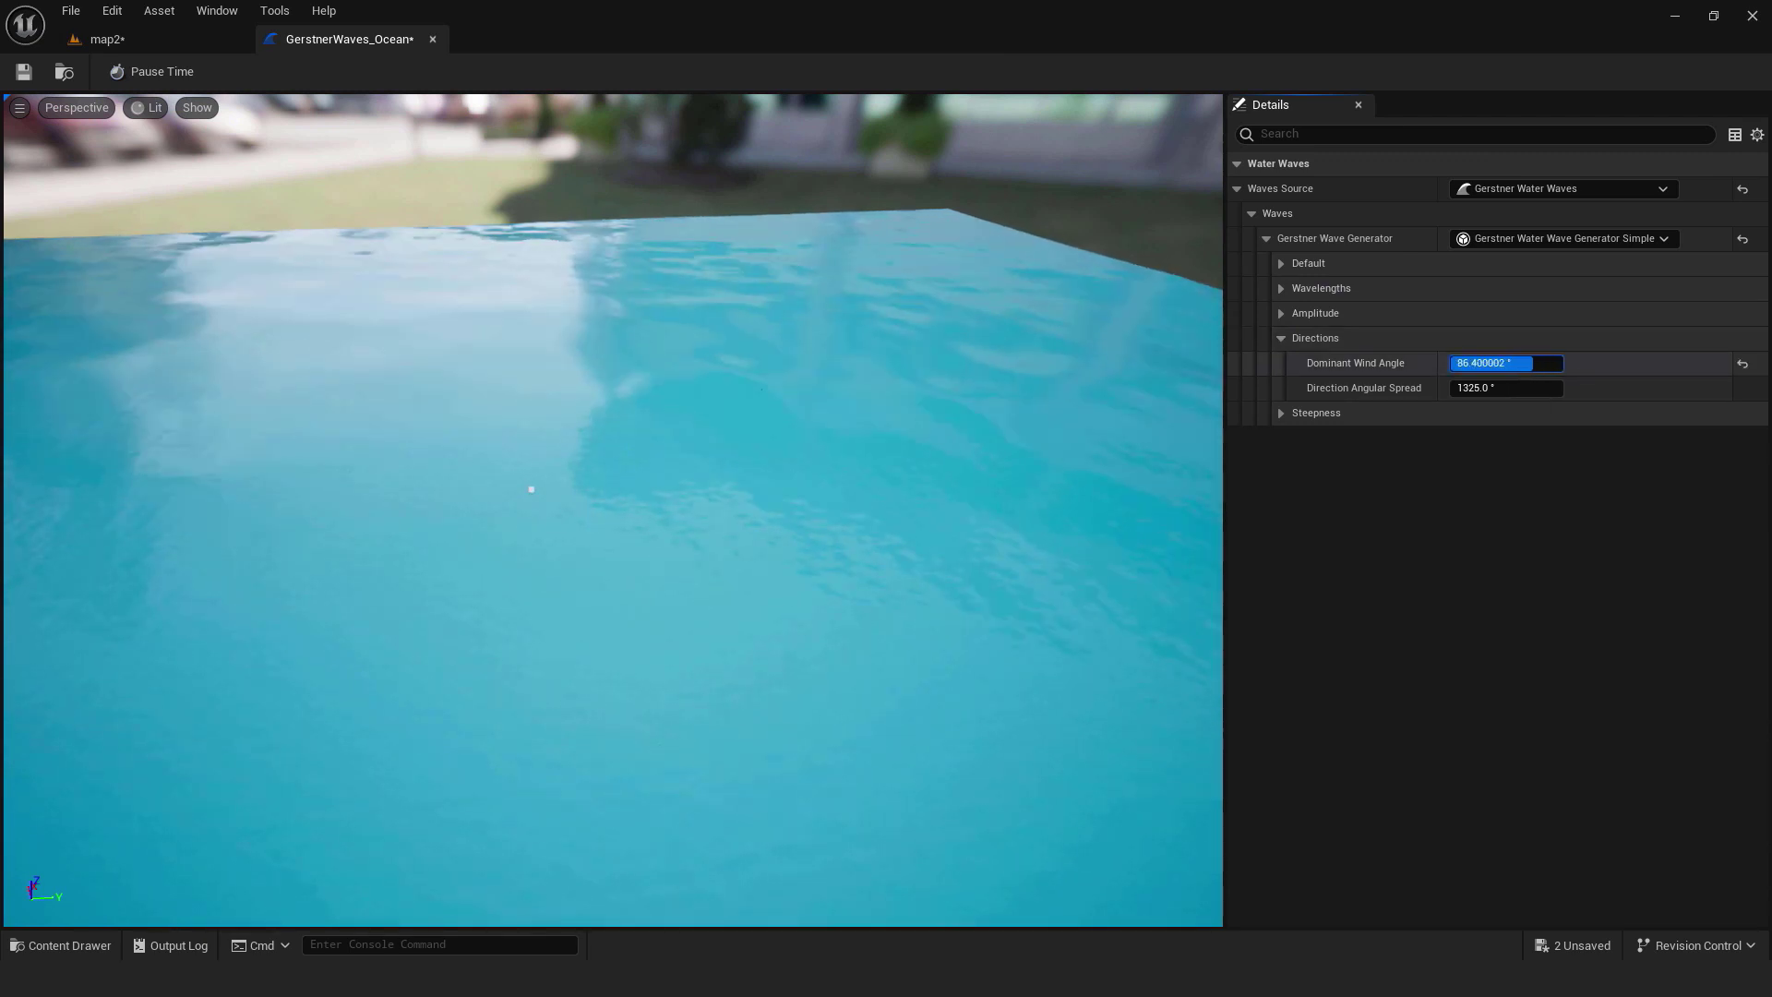
pyautogui.moveTo(1561, 362)
pyautogui.mouseDown()
pyautogui.moveTo(1523, 363)
pyautogui.moveTo(1556, 387)
pyautogui.mouseUp()
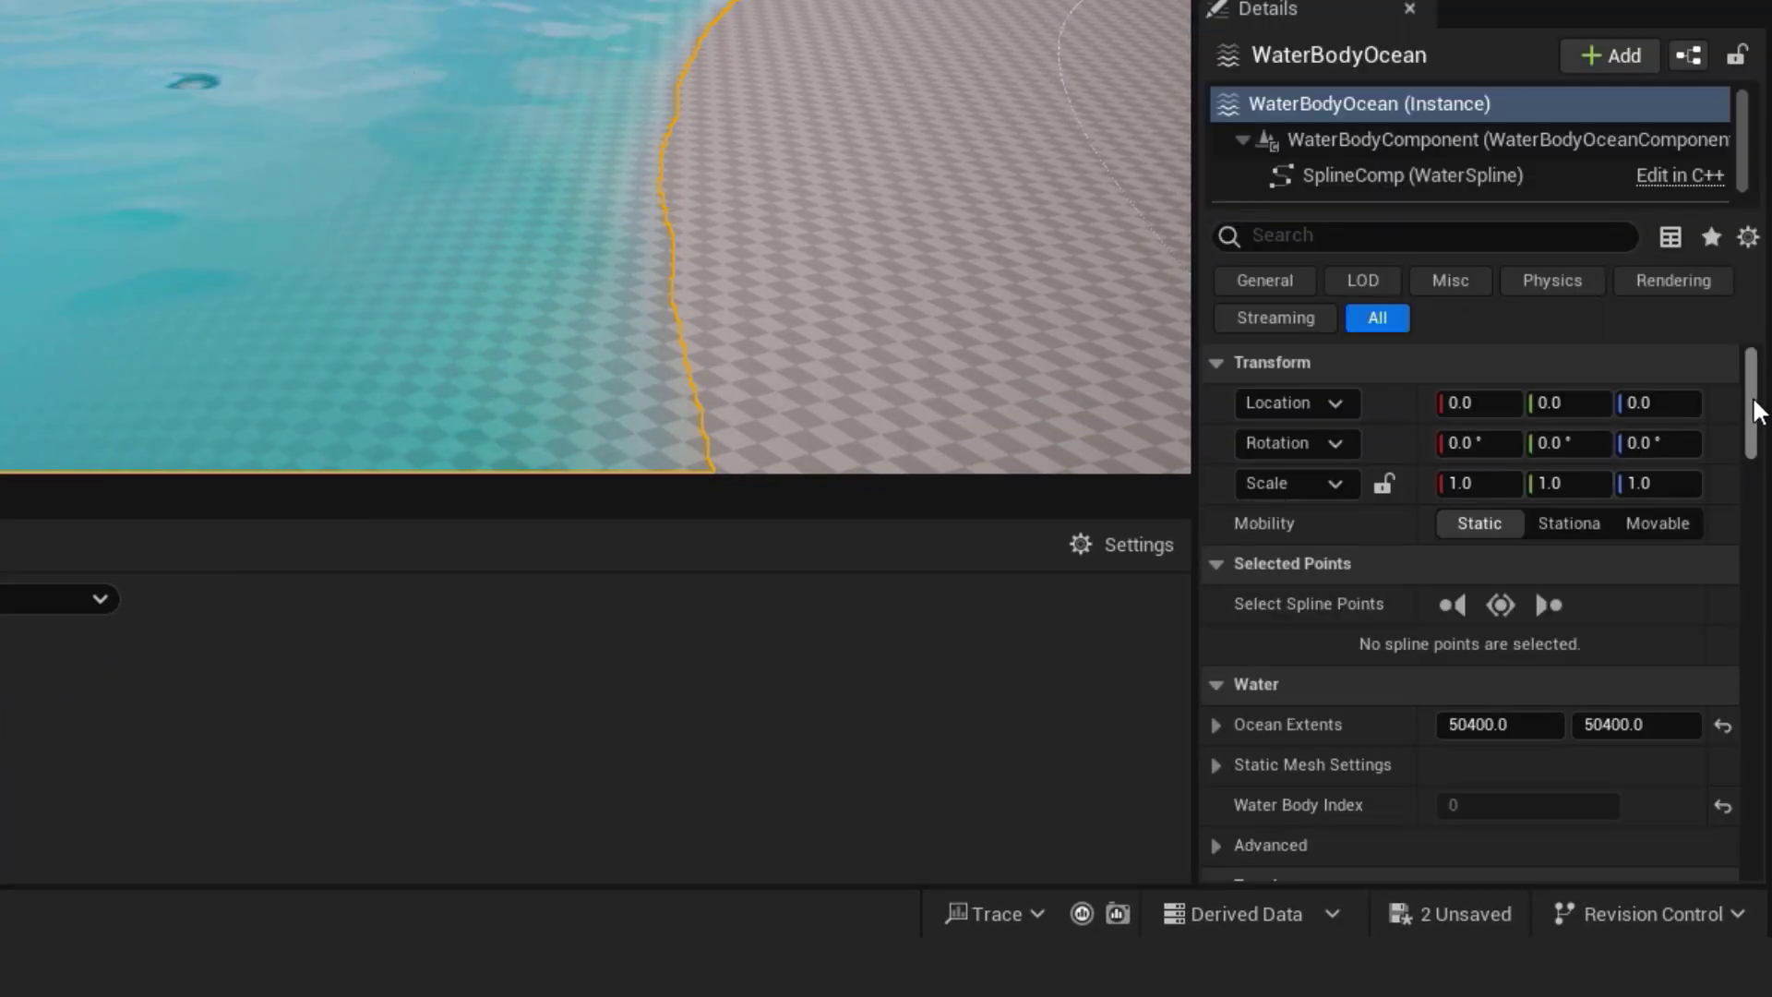
# Step: Open the Water_Material_Ocean material from the WaterBodyOcean's Rendering settings and widen its Details area
pyautogui.moveTo(1750, 384); pyautogui.dragTo(1753, 752)
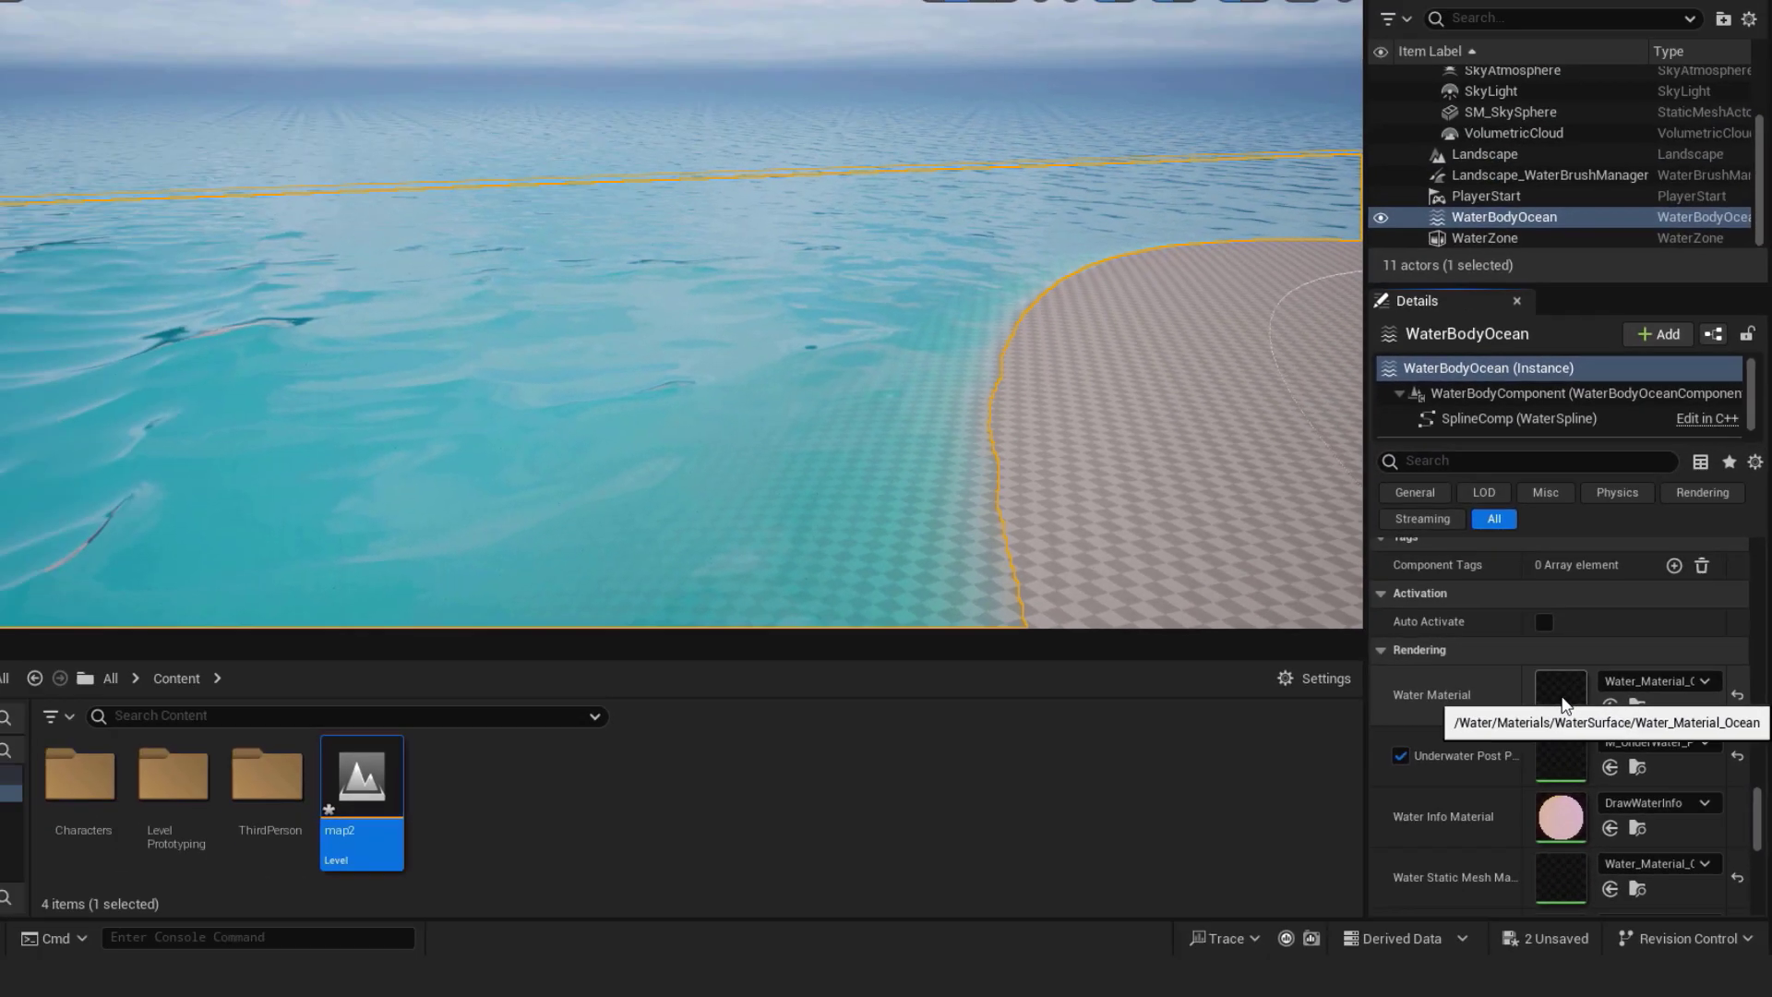
pyautogui.doubleClick(1469, 590)
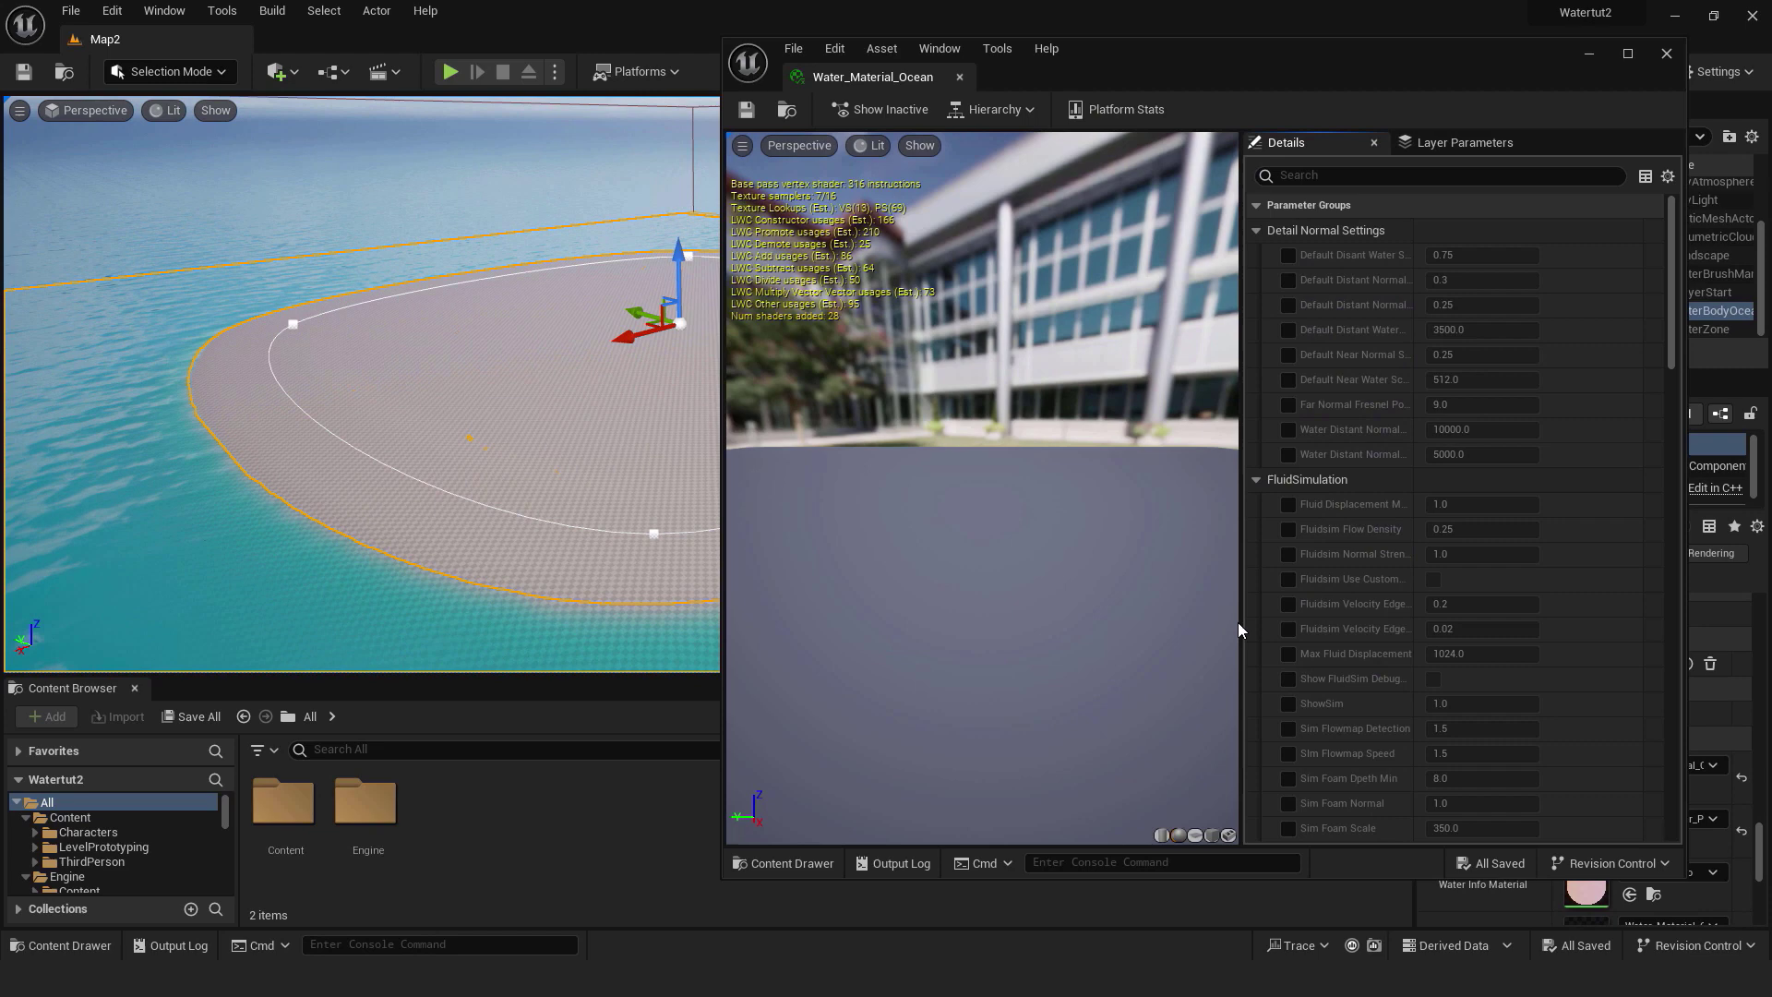
pyautogui.moveTo(1238, 622); pyautogui.dragTo(957, 622)
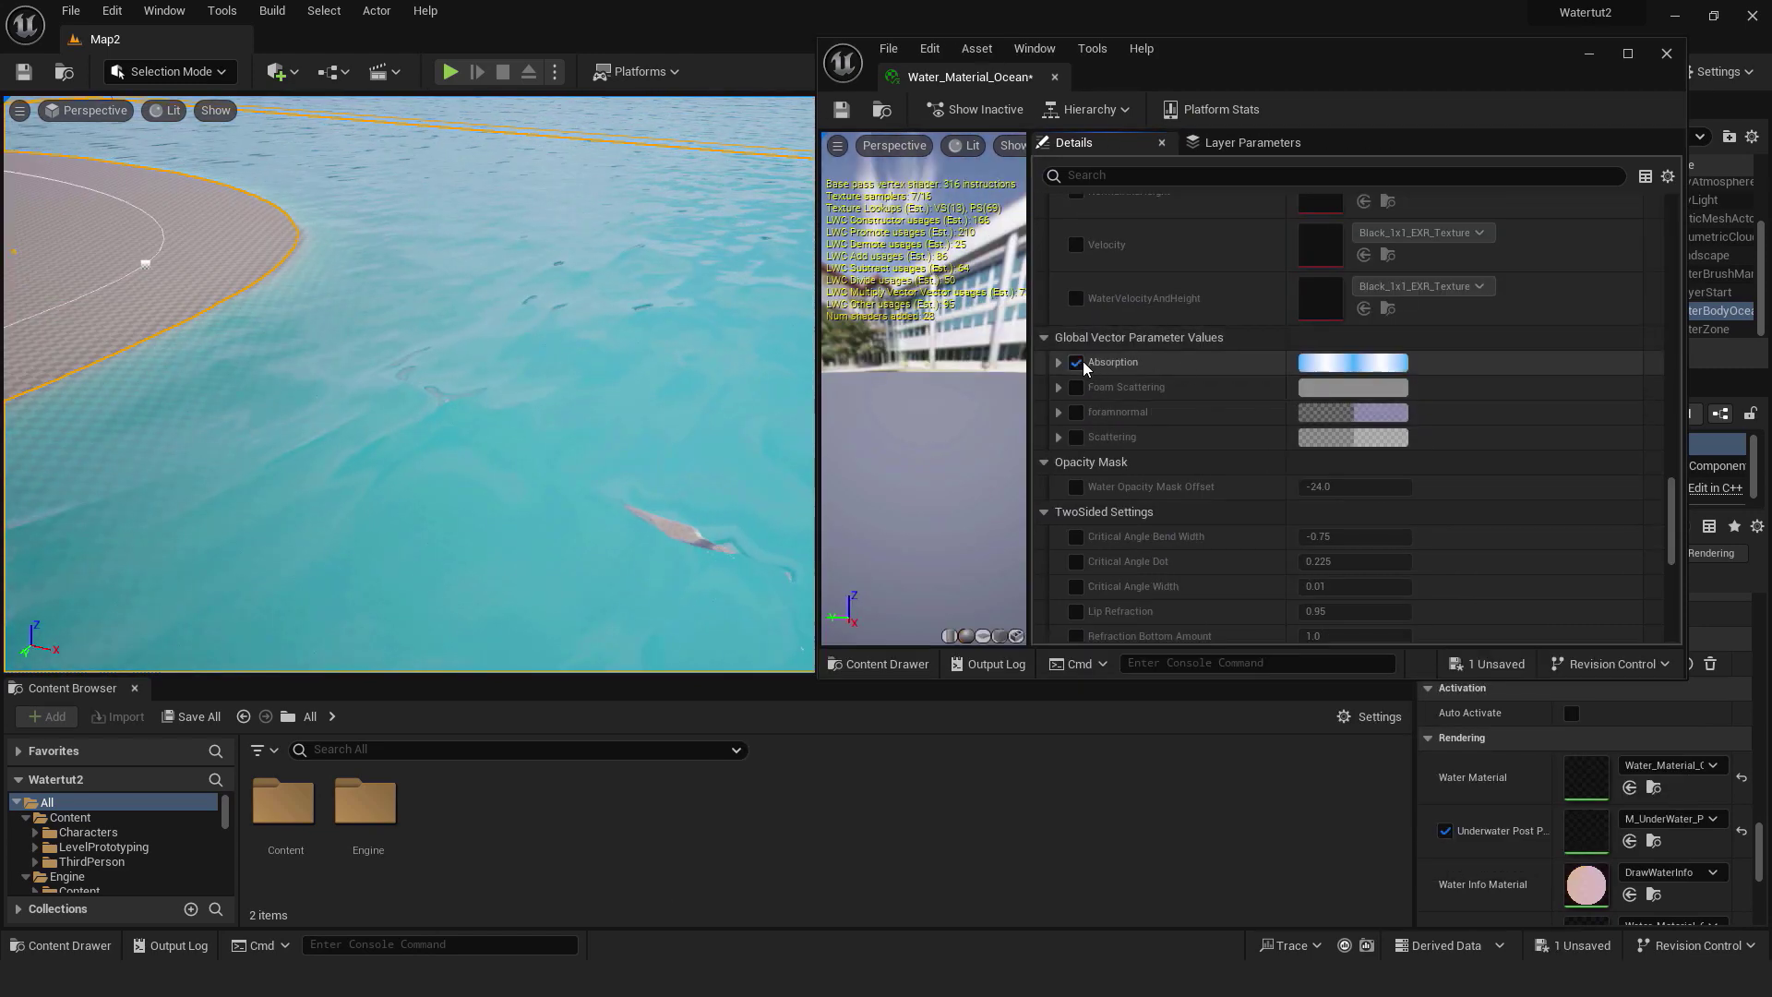
# Step: Try a pinkish-red Absorption colour of about R 350, G 56.88, B 84.78, and disable the Absorption override
pyautogui.click(1329, 369)
pyautogui.moveTo(1431, 500); pyautogui.dragTo(1514, 519)
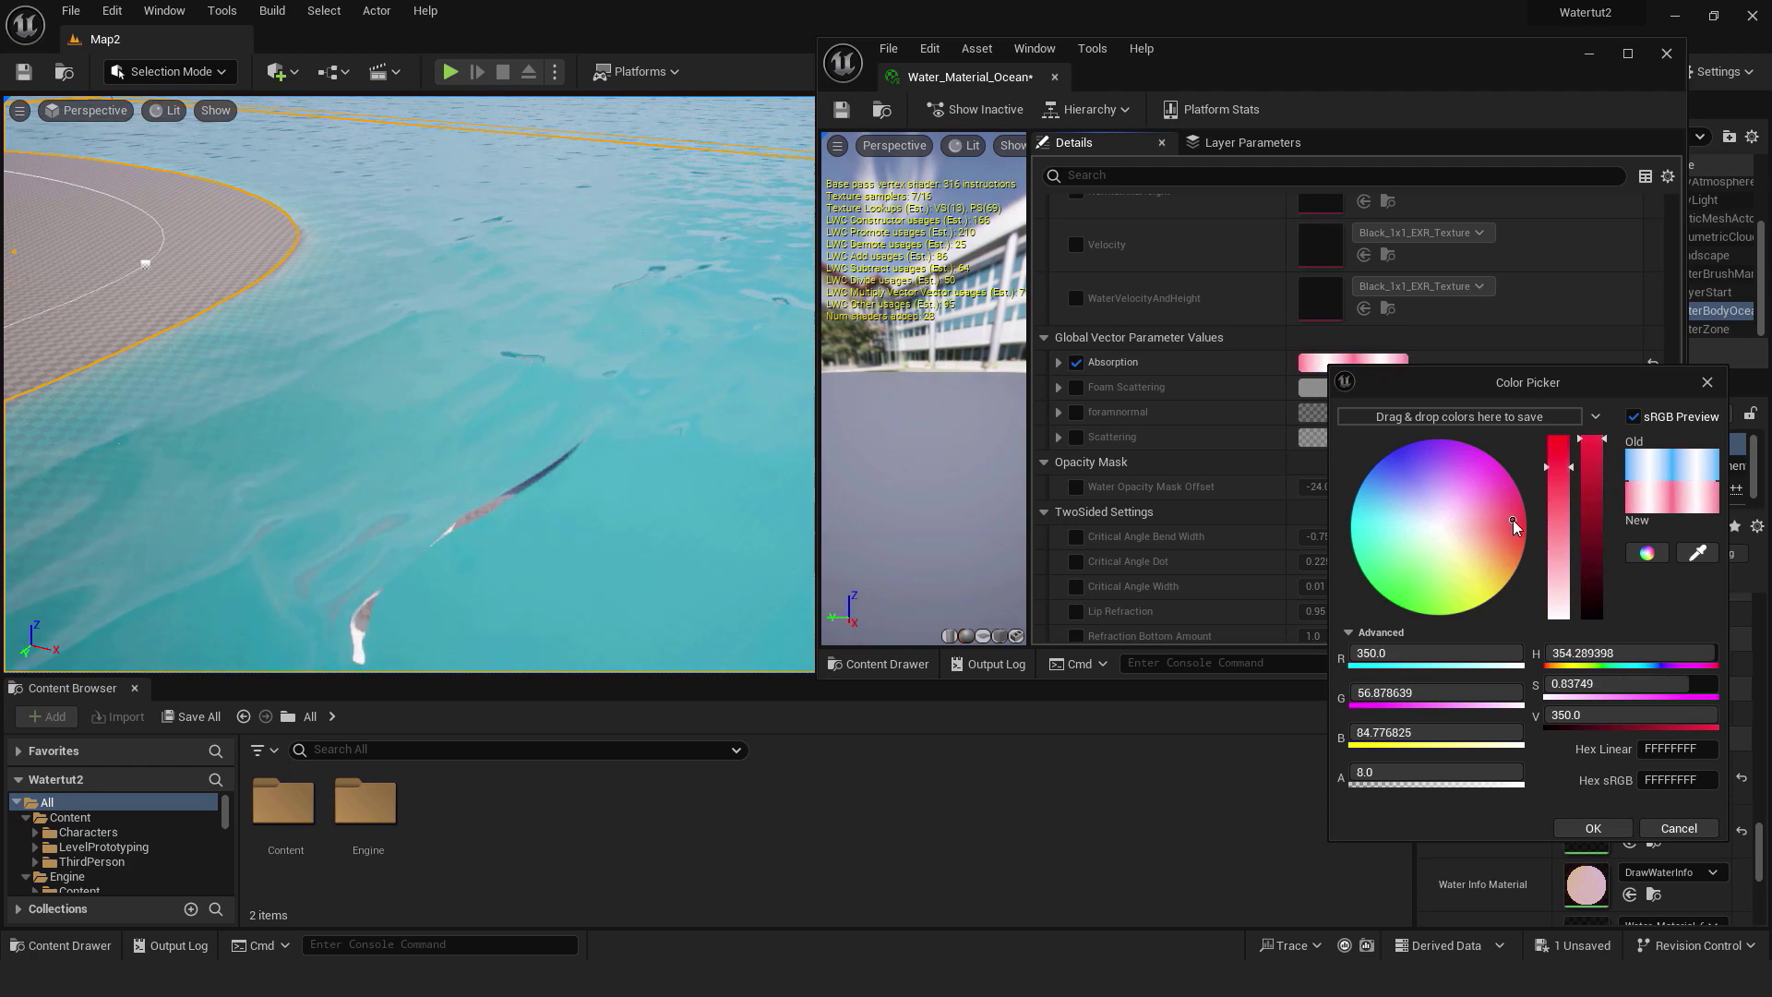
pyautogui.click(1578, 829)
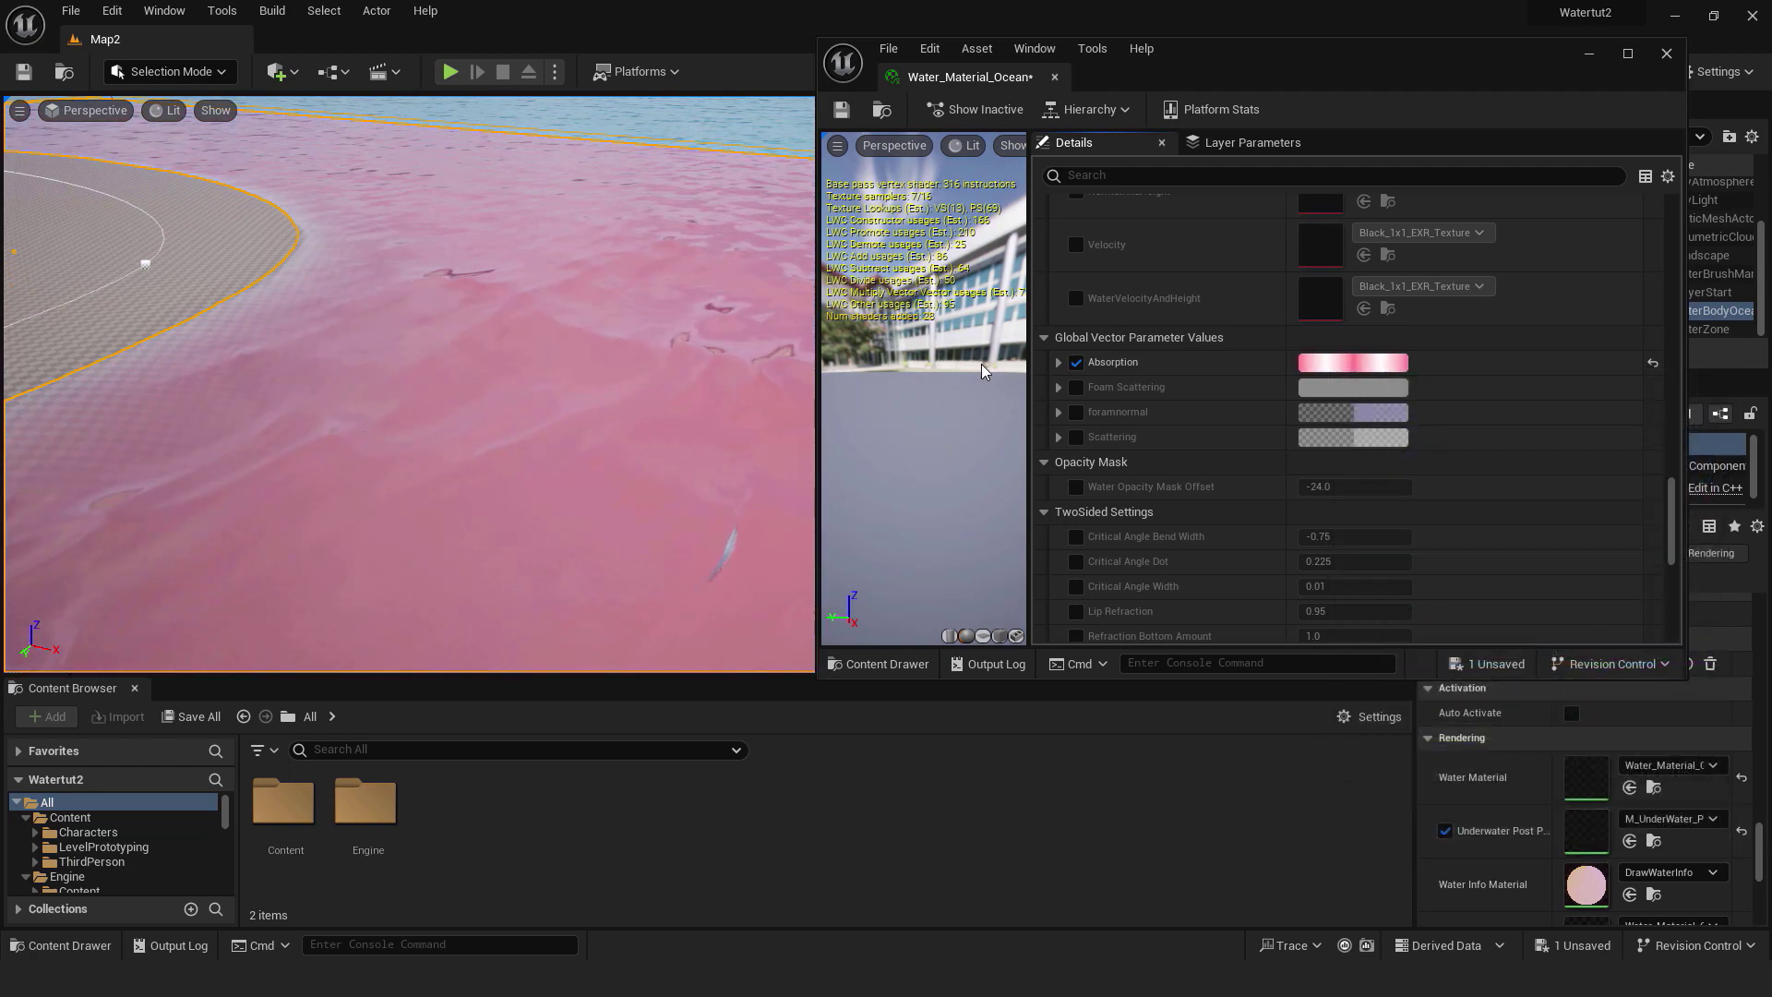
pyautogui.click(1076, 363)
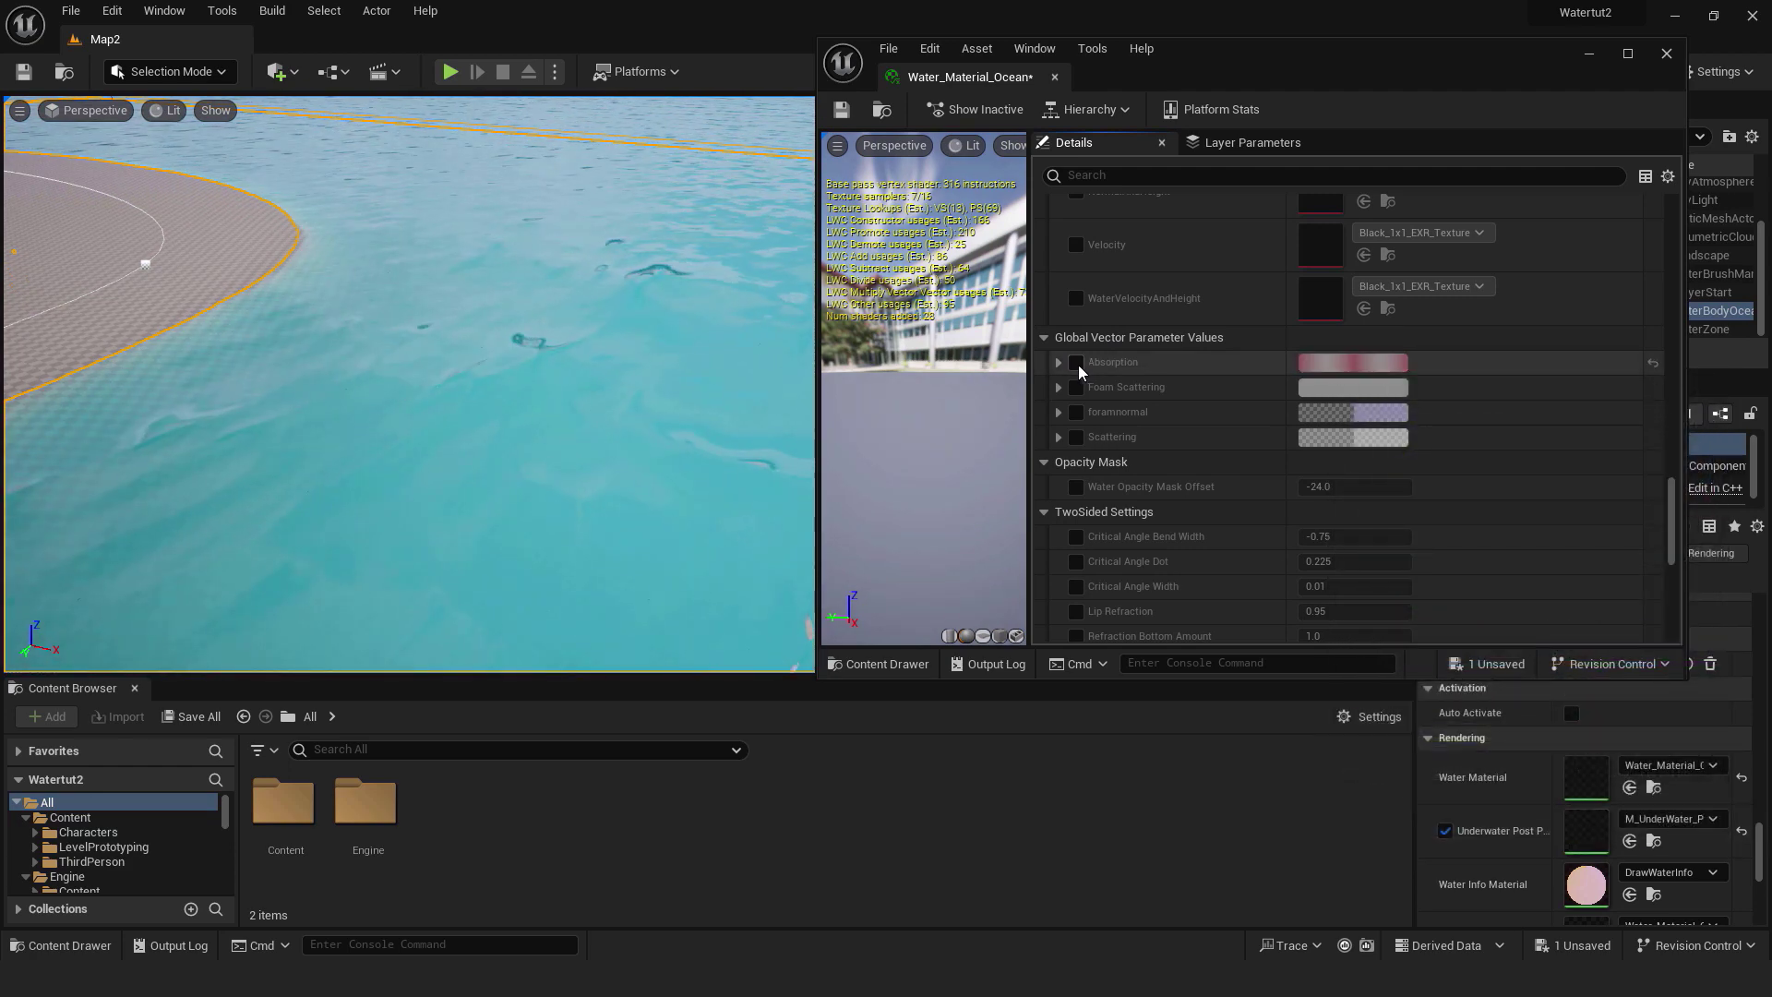
# Step: Enable the Scattering override and set its colour to bright green, hex sRGB 4FFF6B80
pyautogui.click(1076, 438)
pyautogui.click(1391, 439)
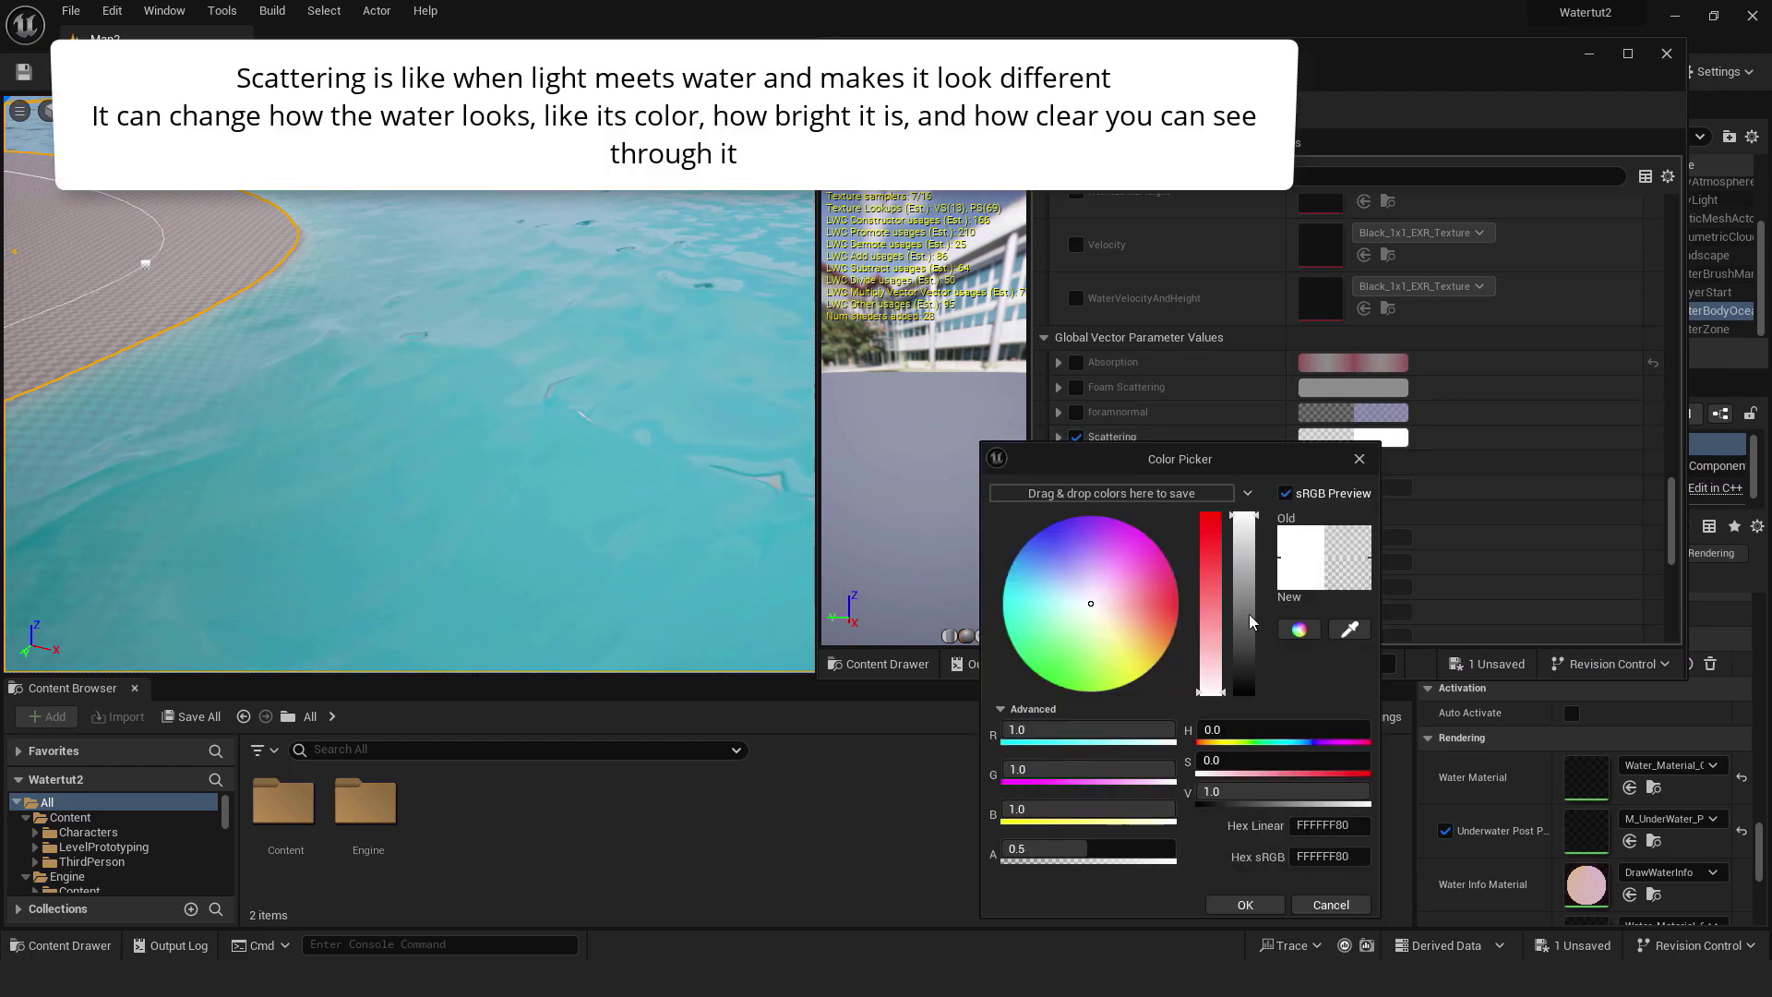
pyautogui.moveTo(1091, 609); pyautogui.dragTo(1063, 652)
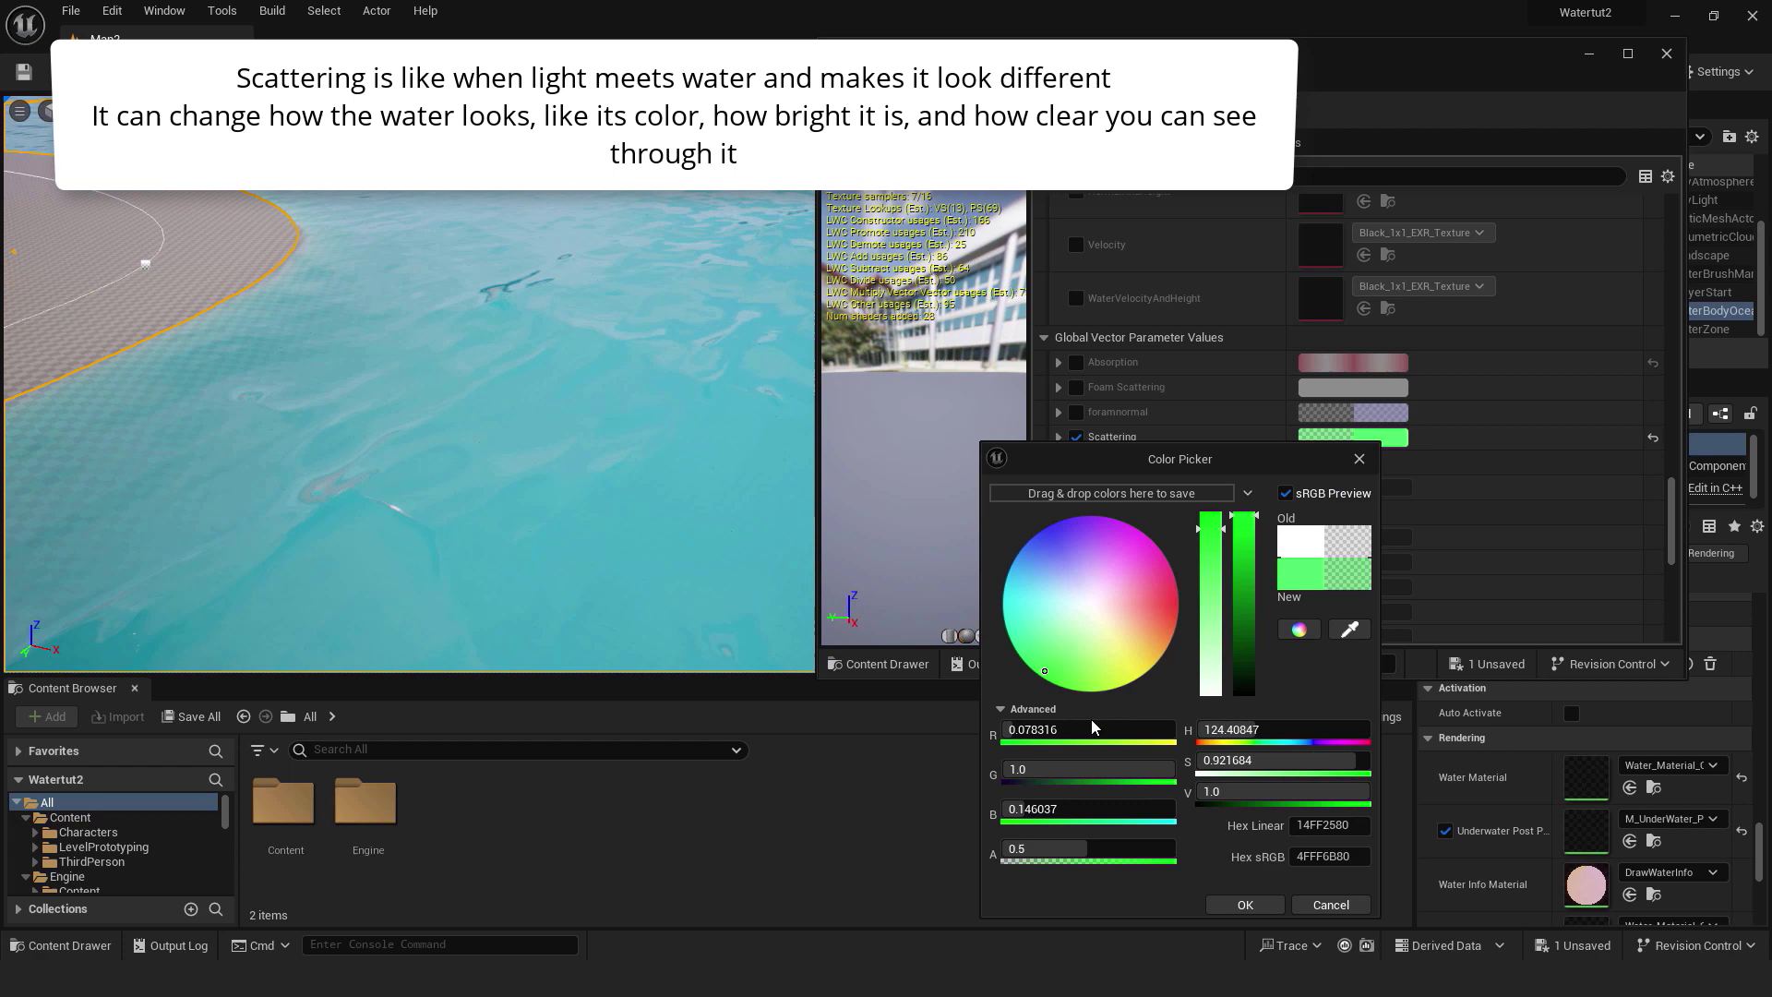
pyautogui.click(1245, 904)
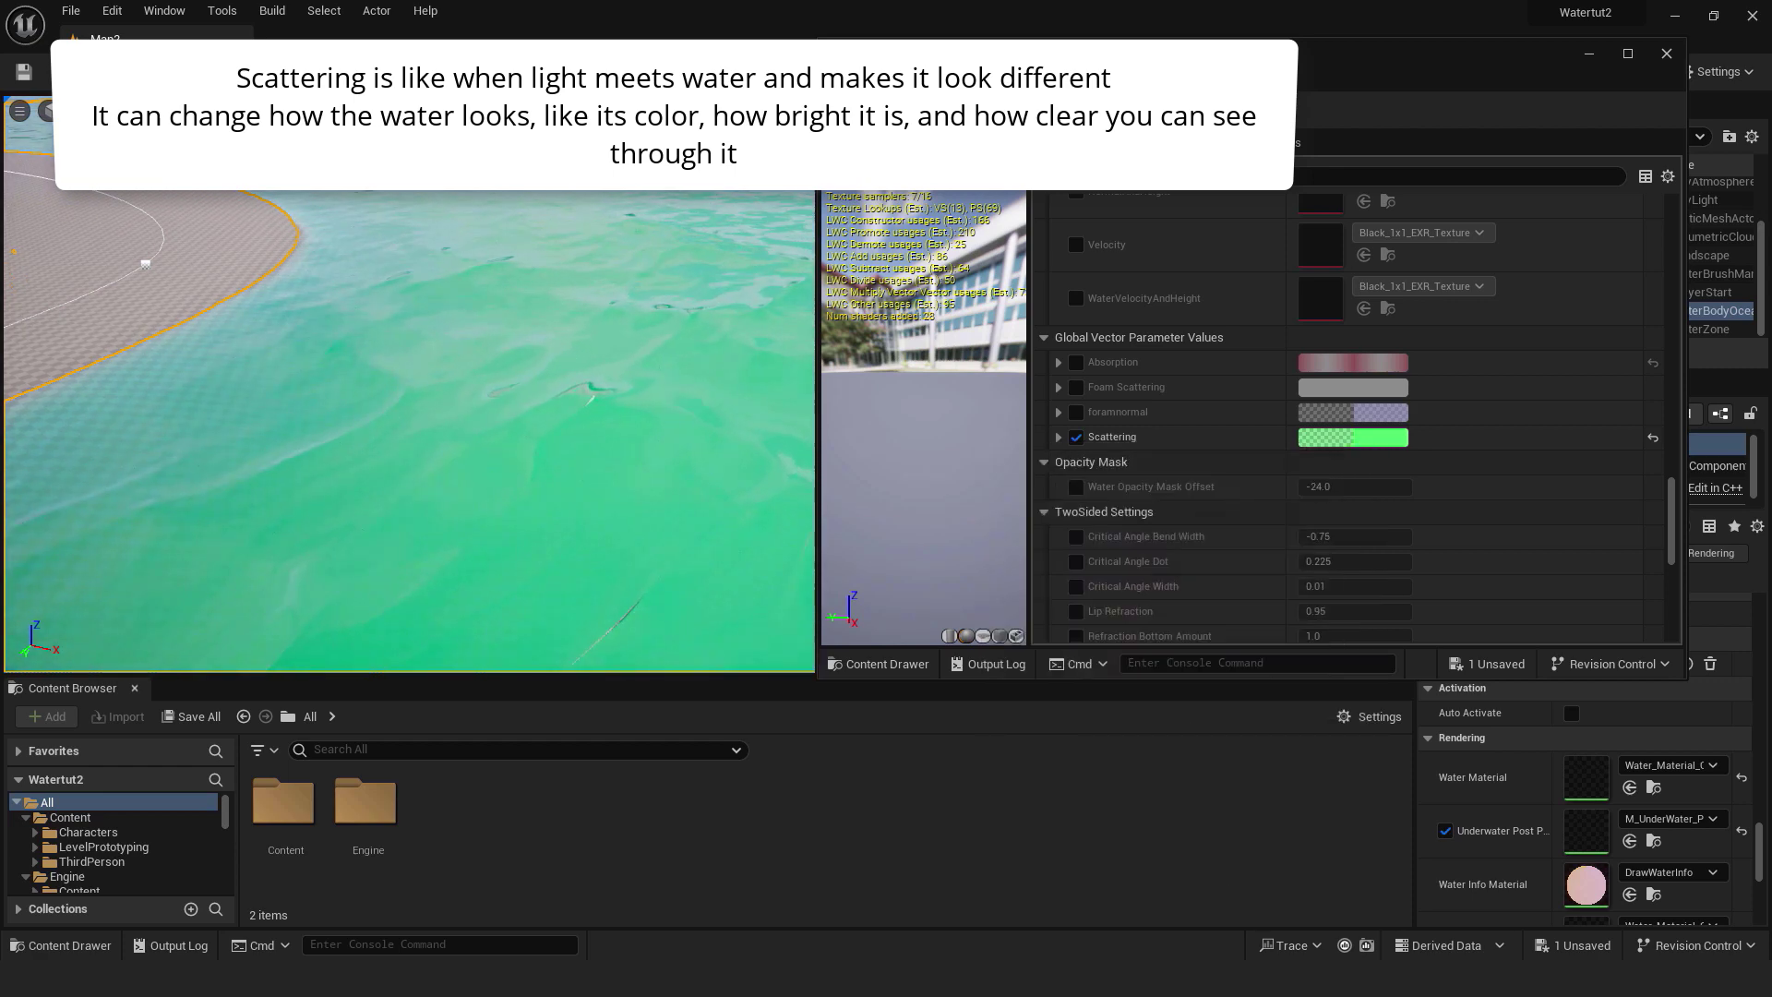
pyautogui.moveTo(408, 415); pyautogui.dragTo(536, 416, button='right')
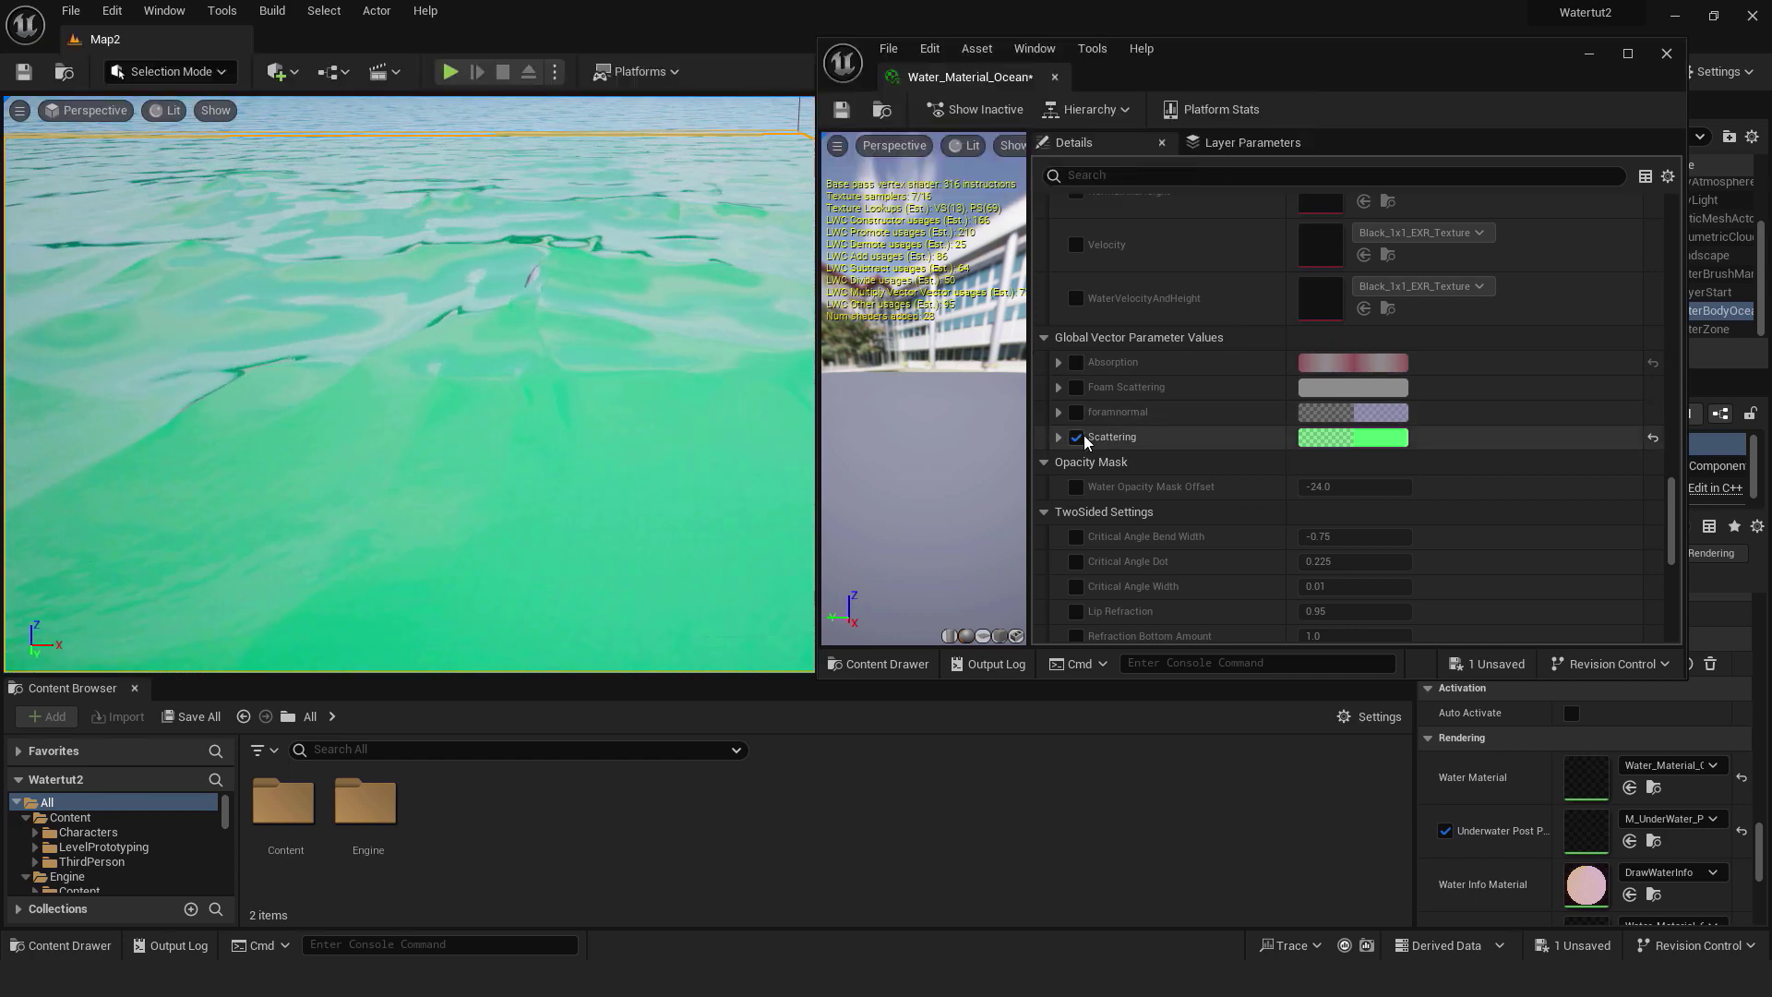
# Step: Re-enable the pinkish-red Absorption override and try a red Foam Scattering colour, hex sRGB FF3139FF
pyautogui.click(1076, 363)
pyautogui.moveTo(459, 372); pyautogui.dragTo(351, 372, button='right')
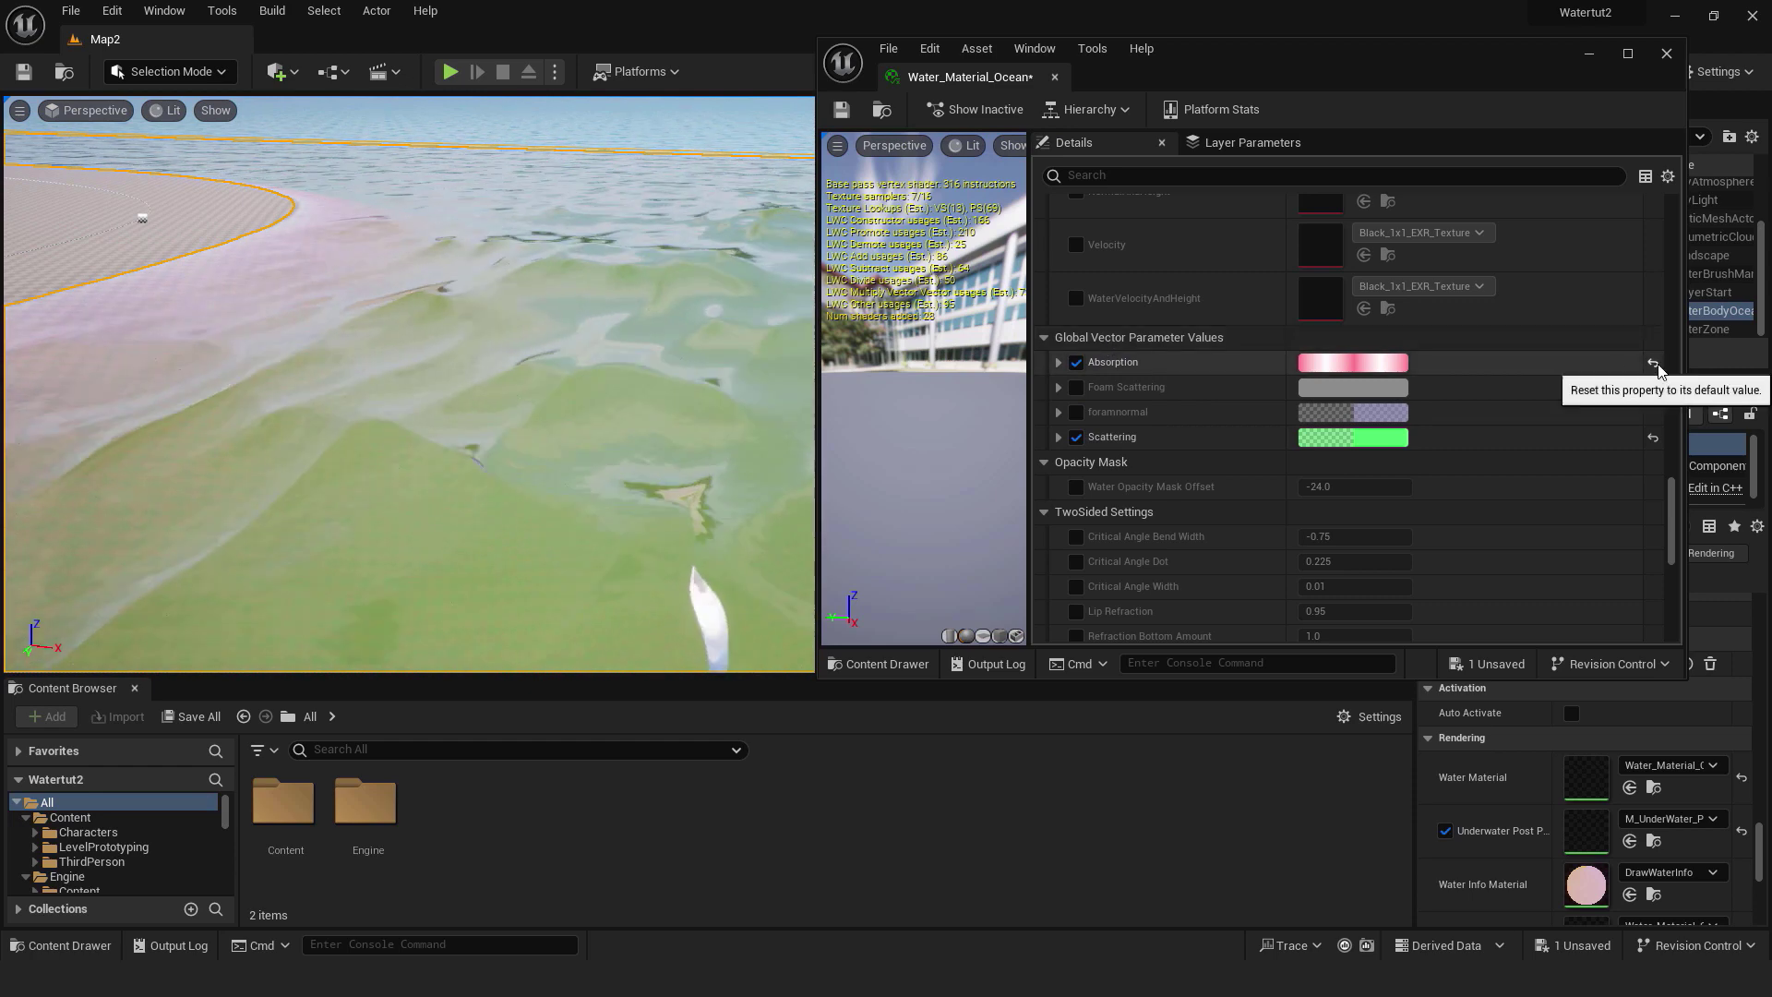
pyautogui.click(1076, 387)
pyautogui.click(1353, 388)
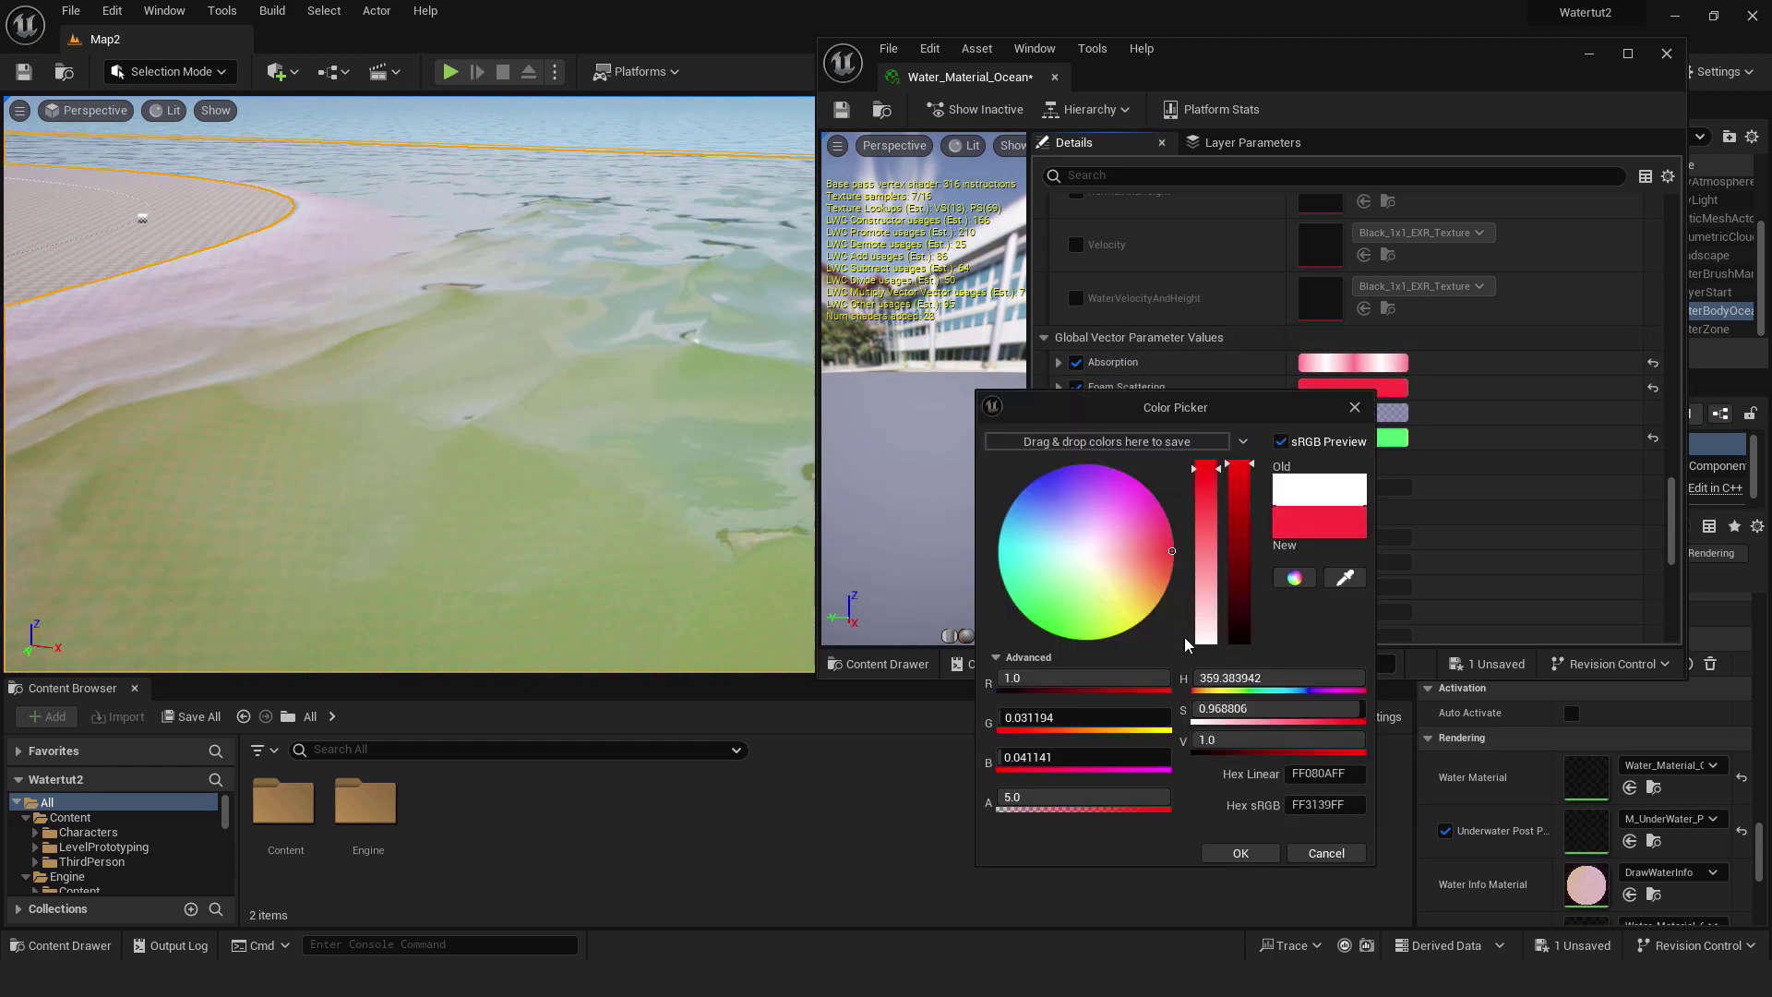
pyautogui.click(1241, 853)
pyautogui.moveTo(733, 401)
pyautogui.mouseDown(button='right')
pyautogui.moveTo(733, 434)
pyautogui.moveTo(734, 401)
pyautogui.mouseUp(button='right')
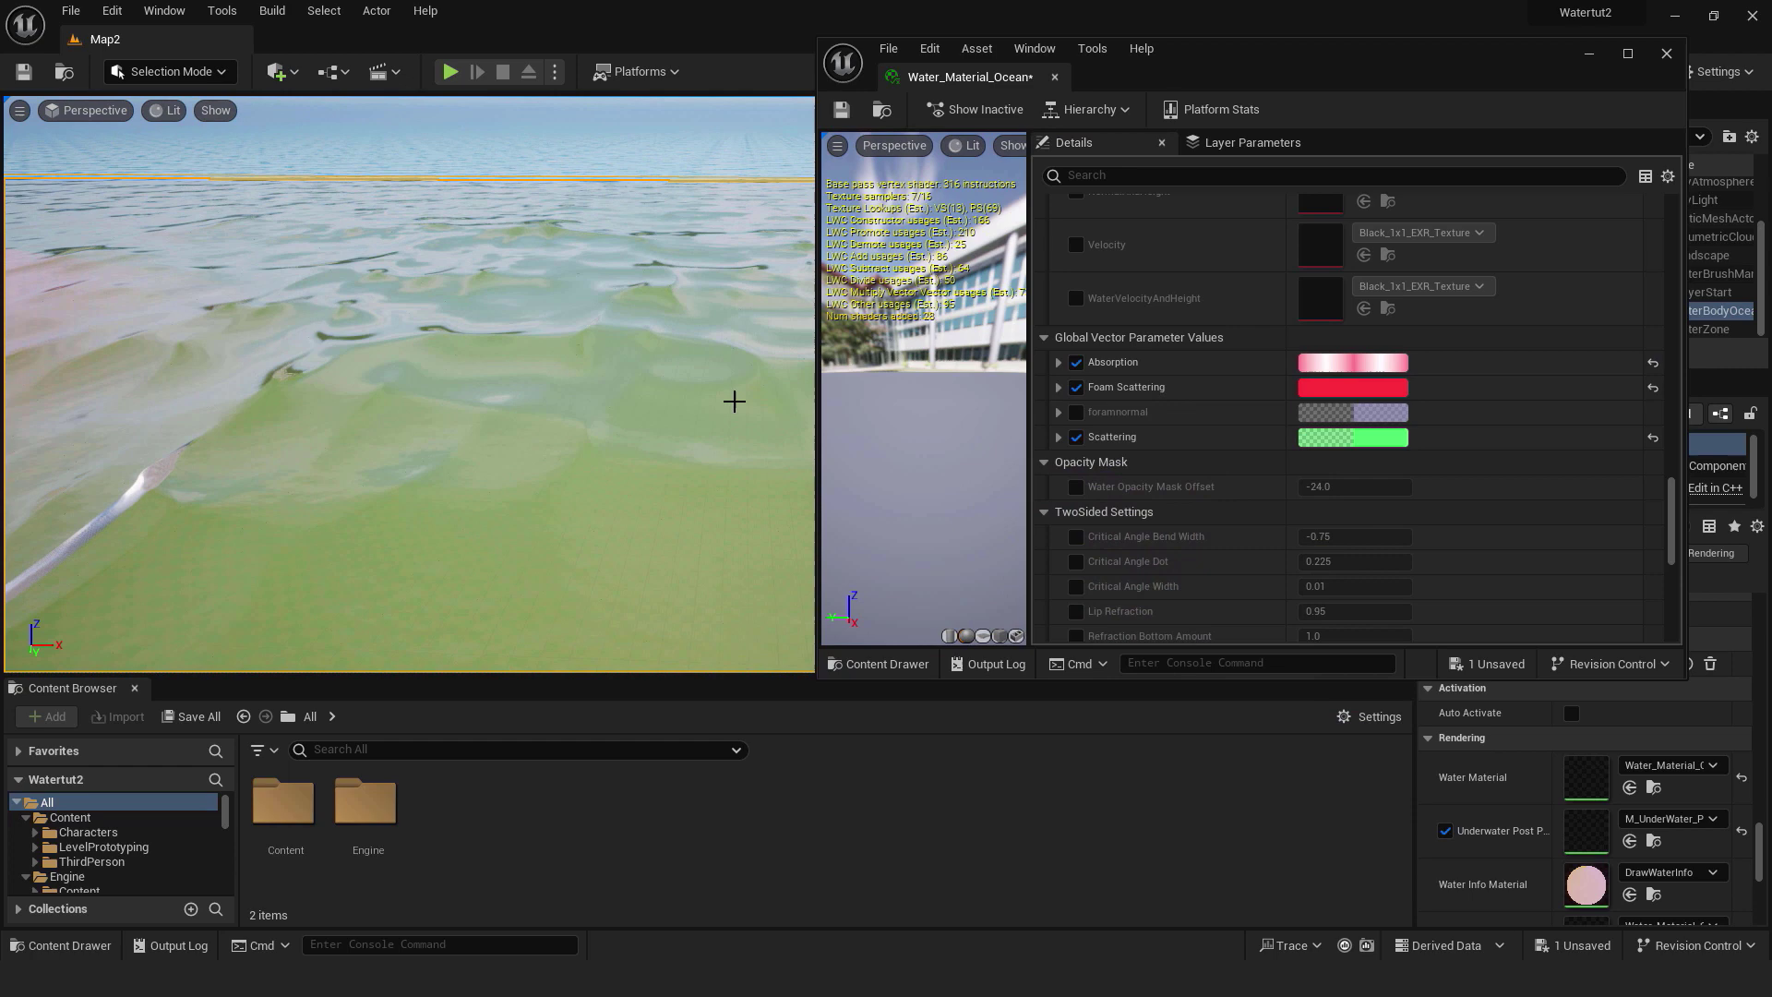
# Step: Reset the Absorption, Foam Scattering and Scattering colours to their defaults and disable the Absorption override
pyautogui.click(1653, 363)
pyautogui.click(1653, 387)
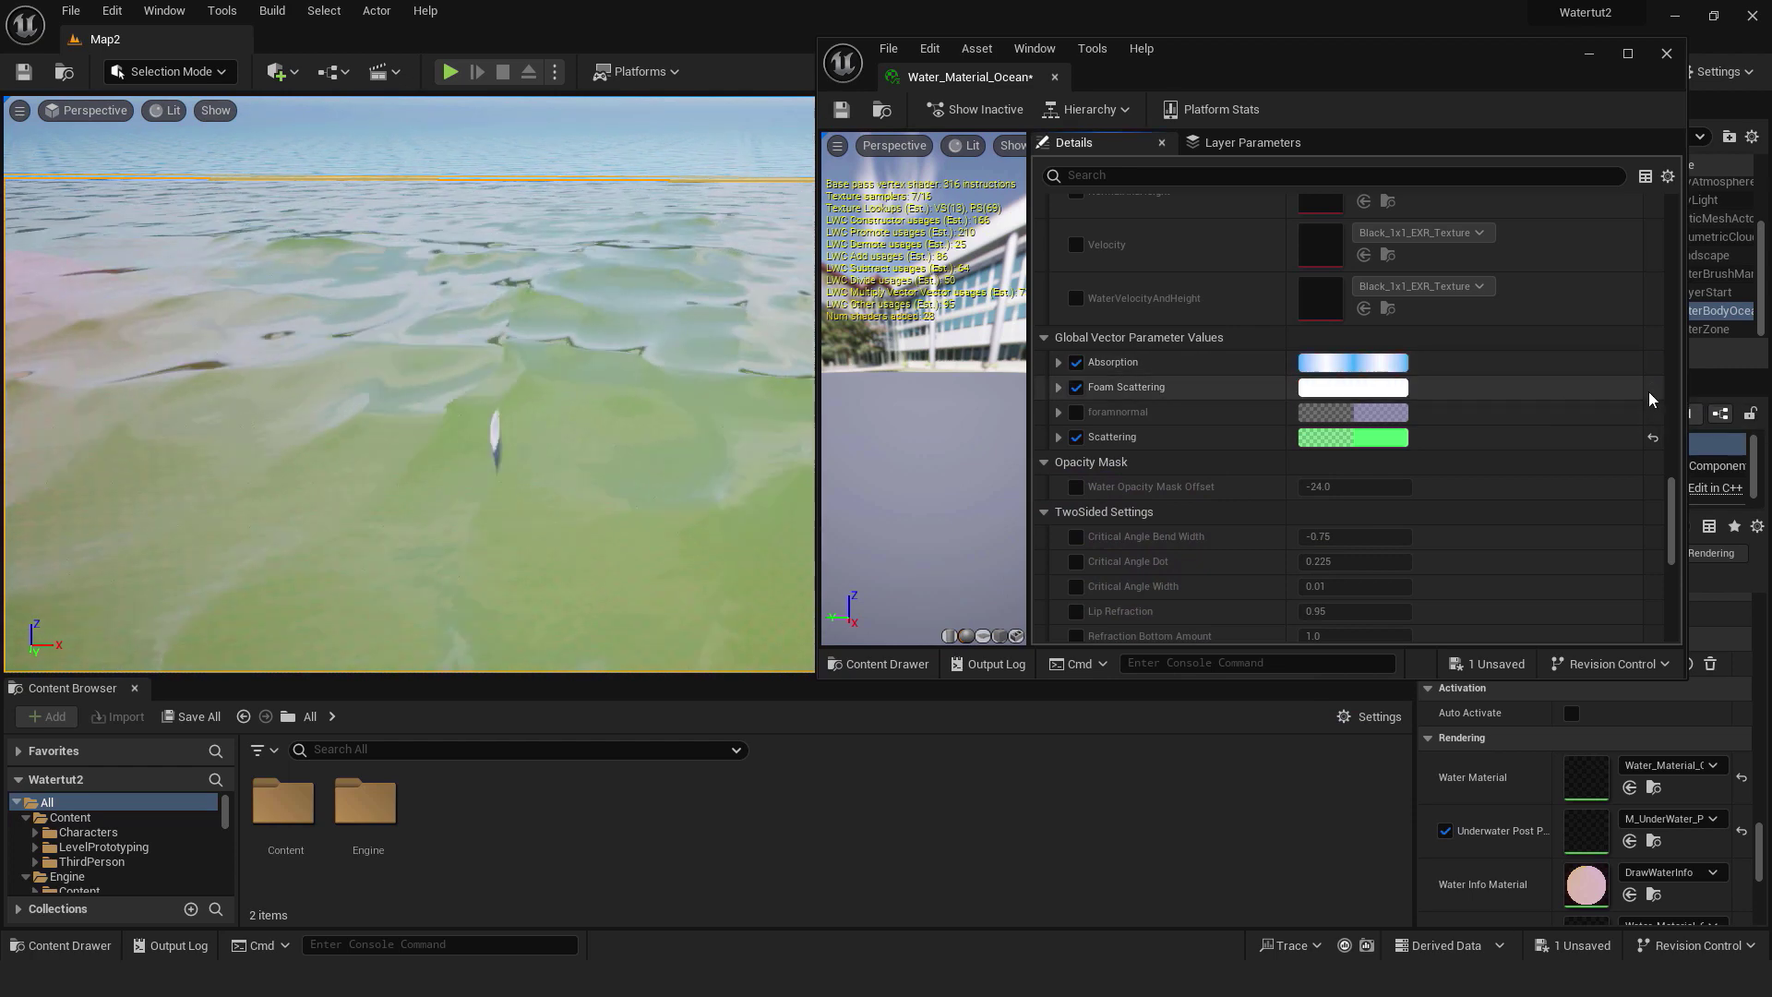
pyautogui.click(1653, 437)
pyautogui.click(1076, 362)
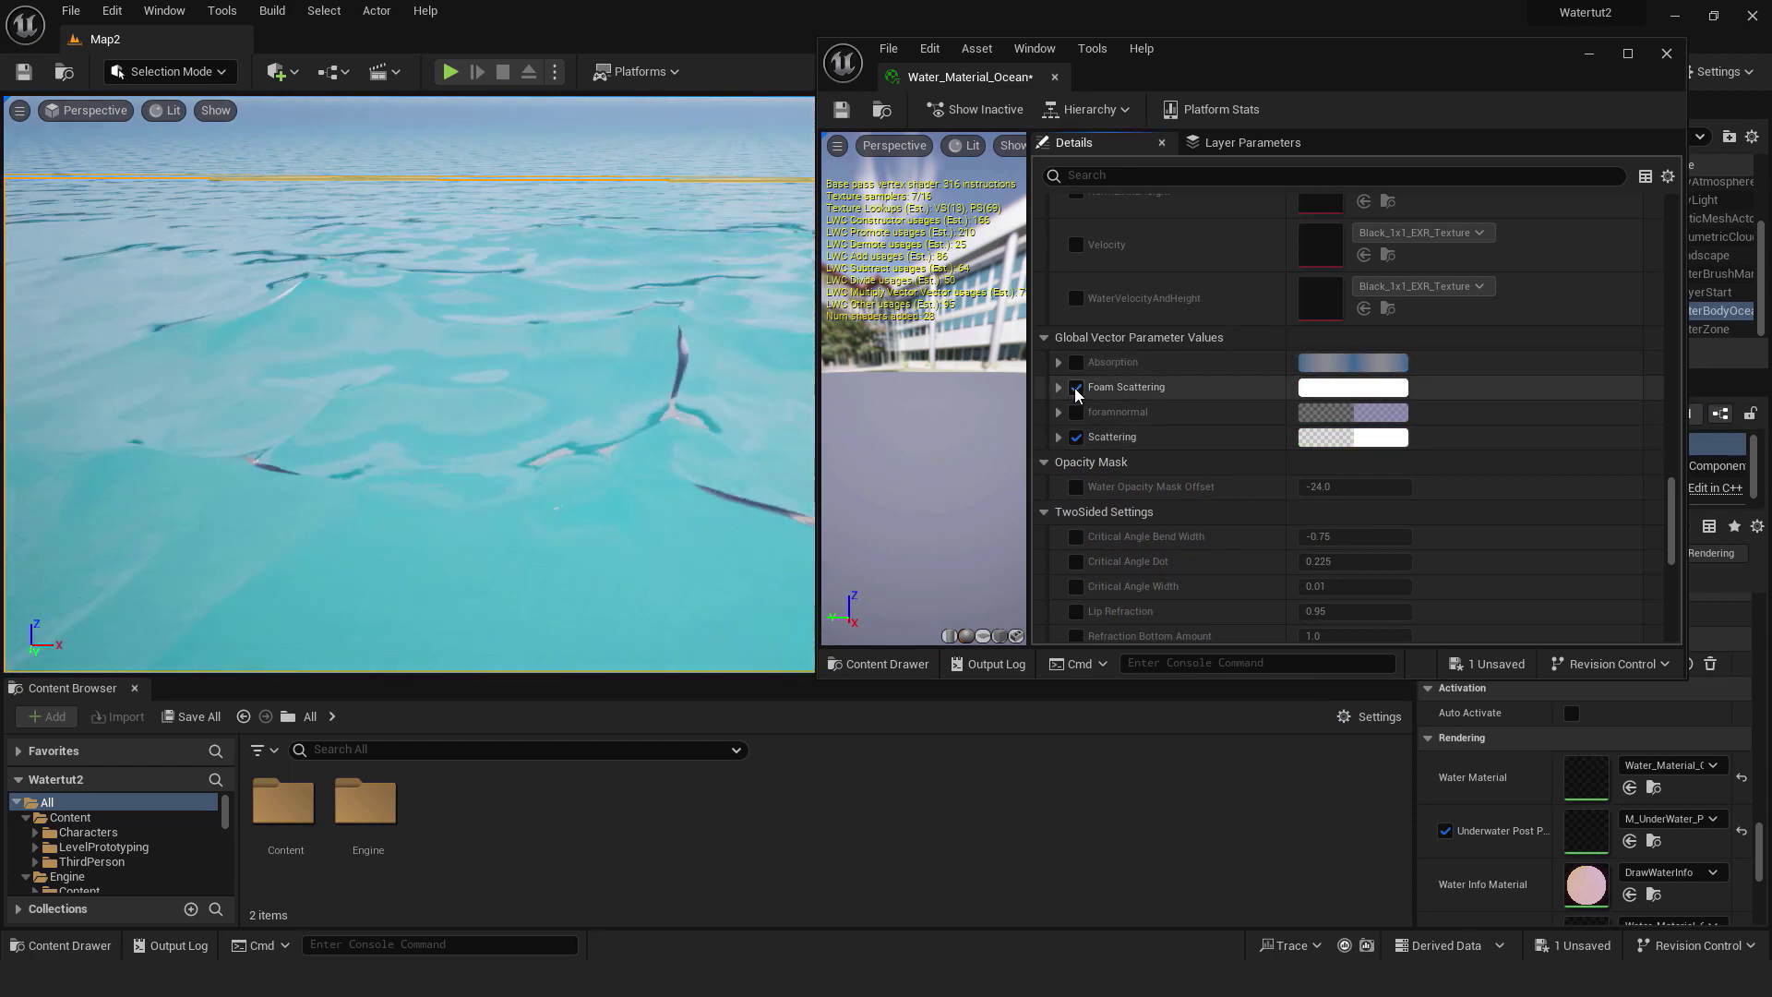
# Step: Add a Water Body River to the level and move it along the X axis, further inland on the island
pyautogui.click(277, 71)
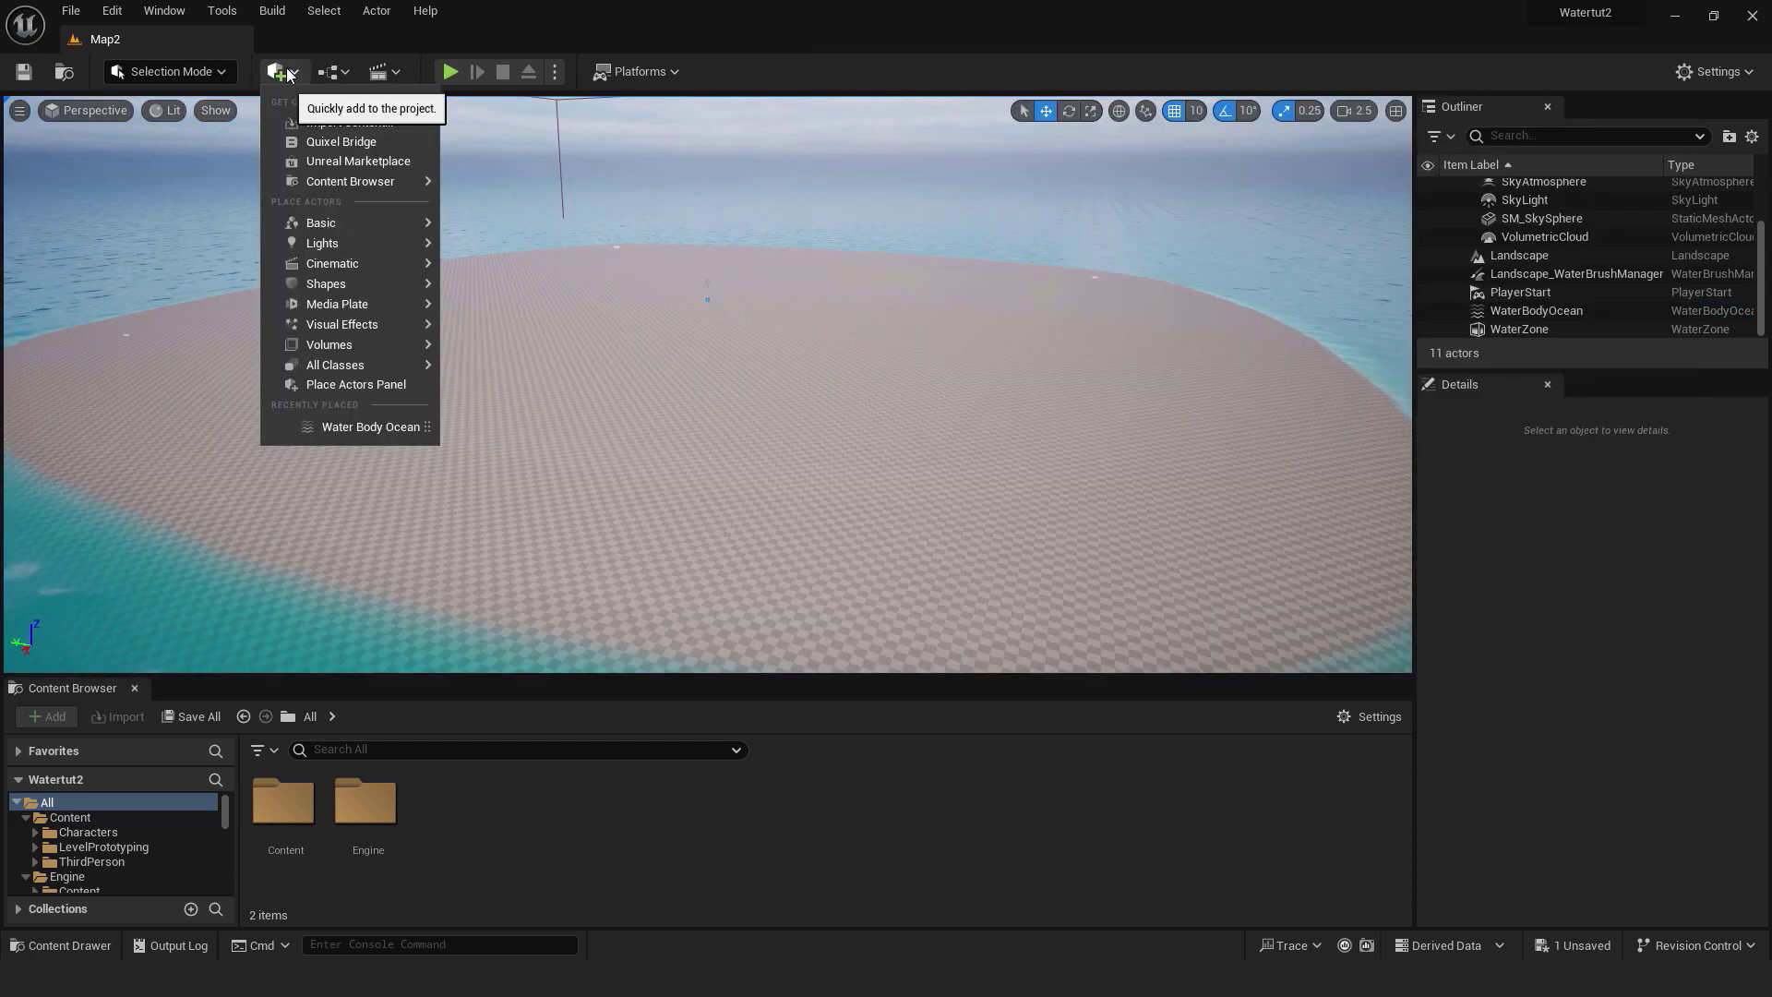
pyautogui.write('water')
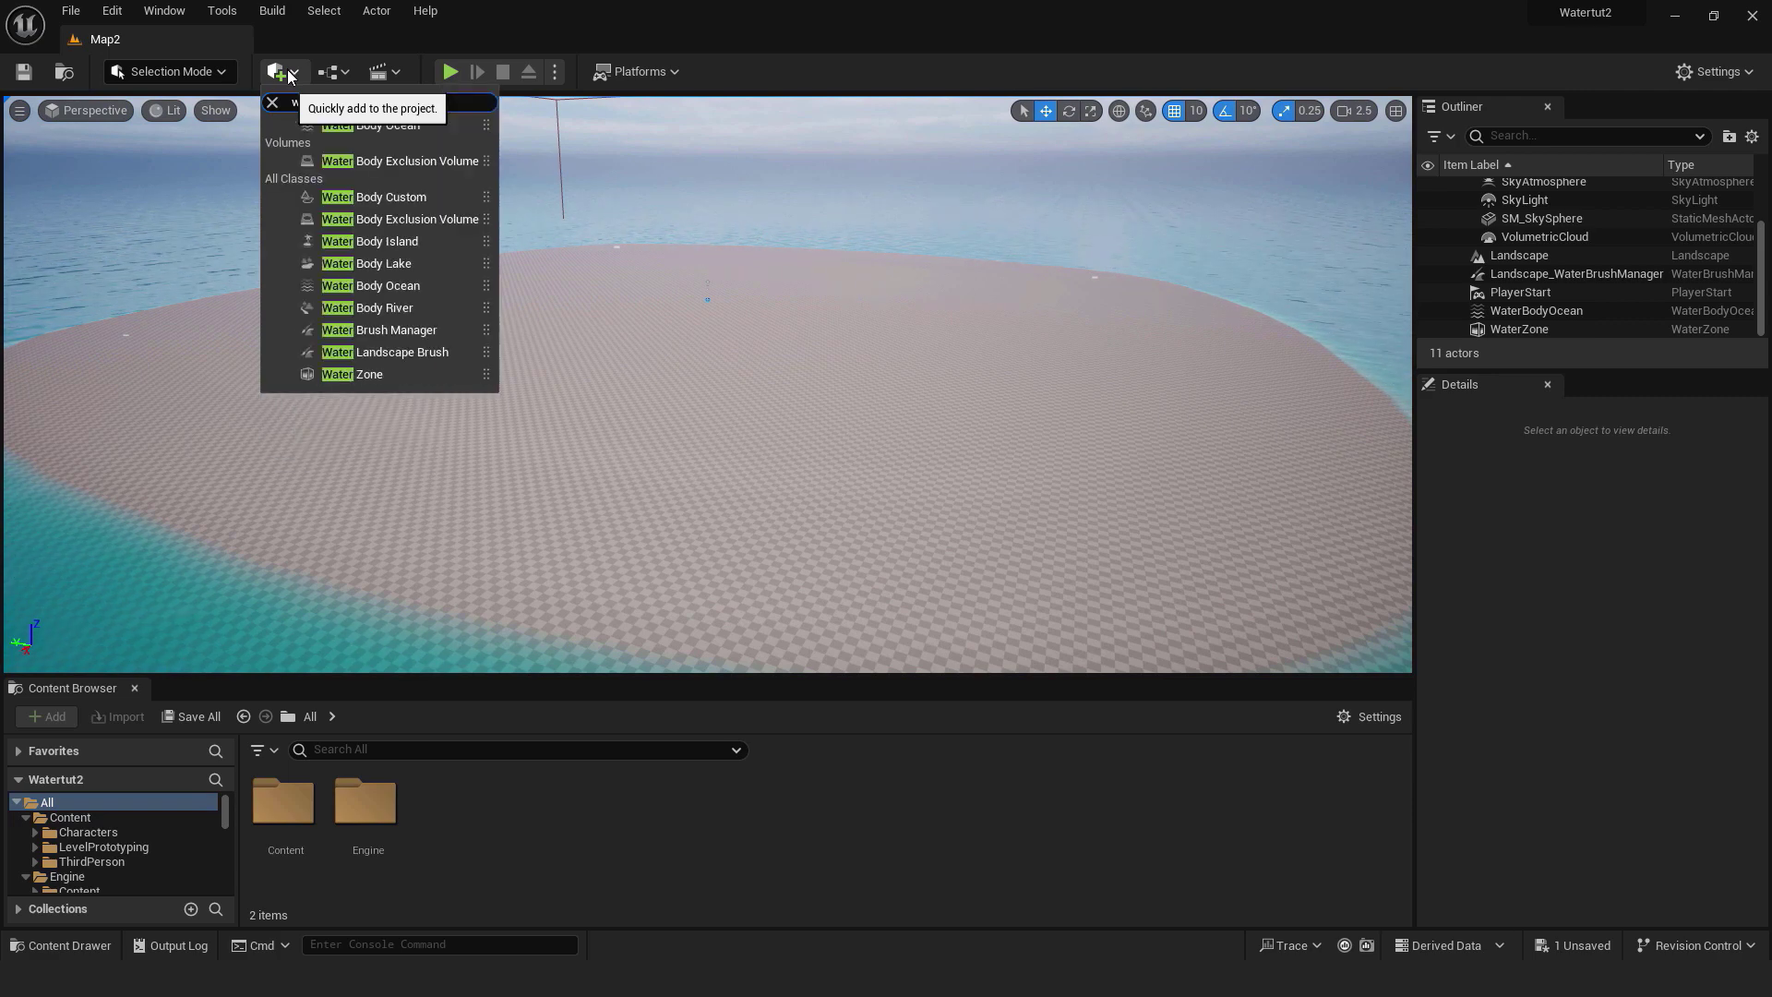
pyautogui.click(391, 312)
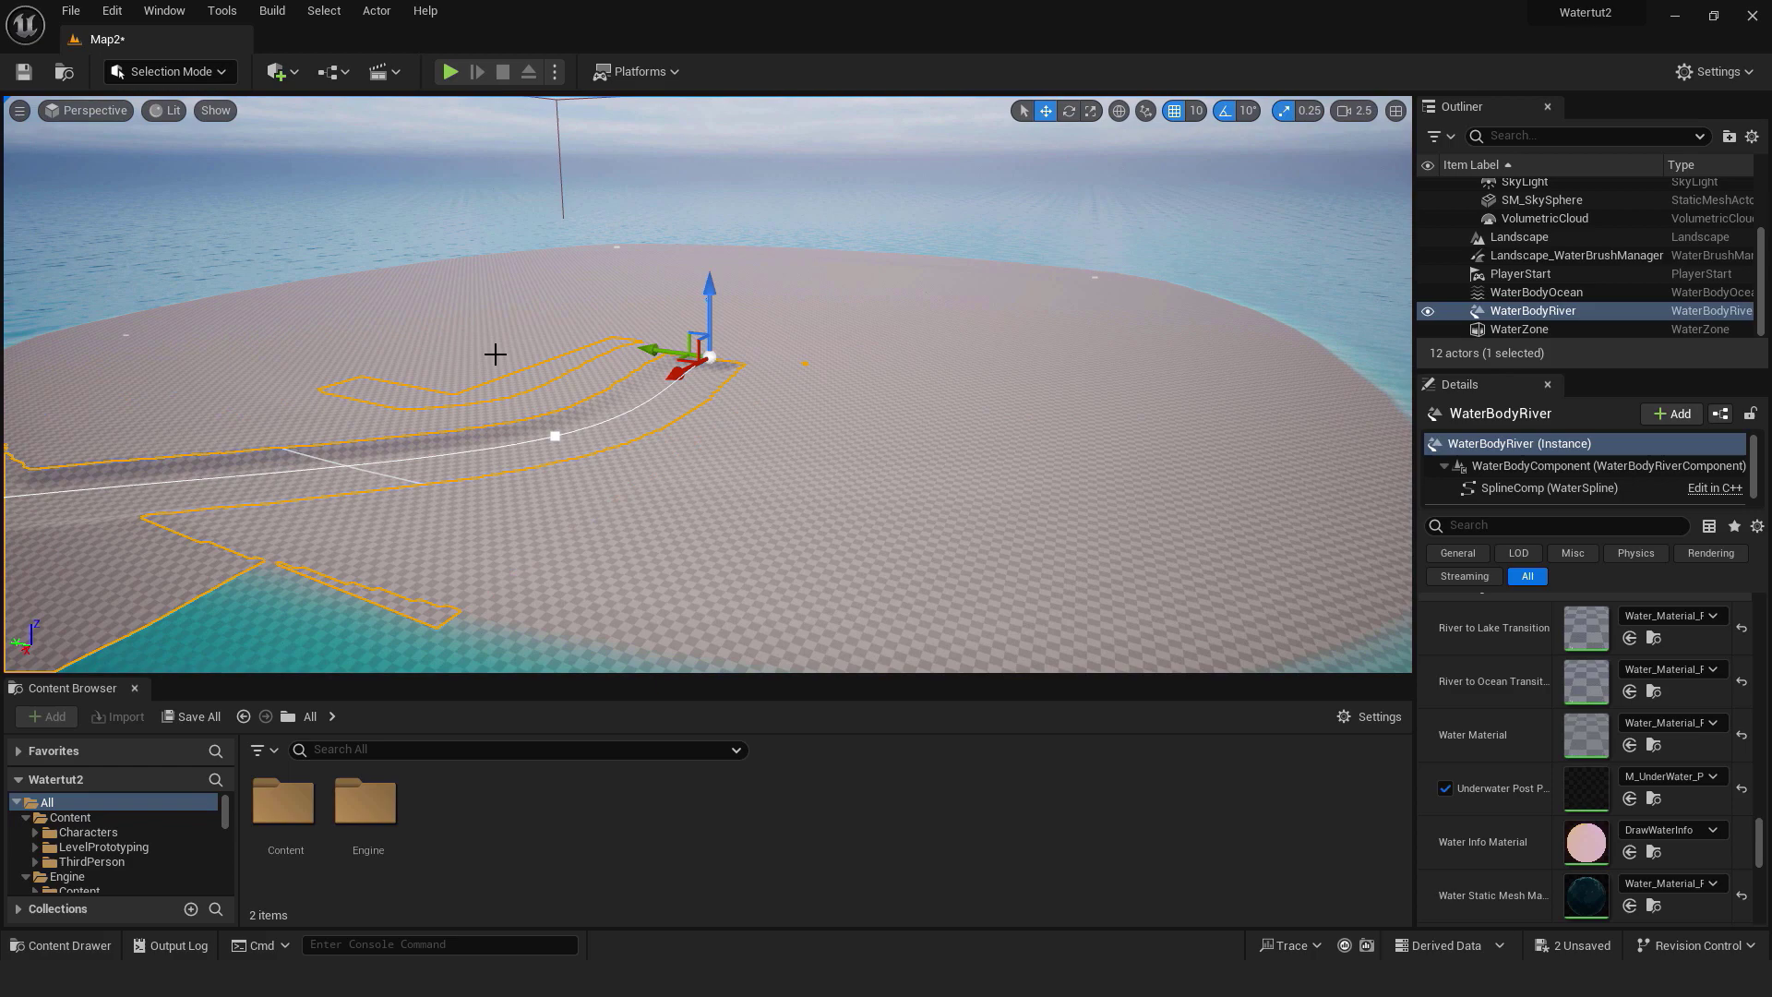
pyautogui.moveTo(494, 353); pyautogui.dragTo(517, 352, button='right')
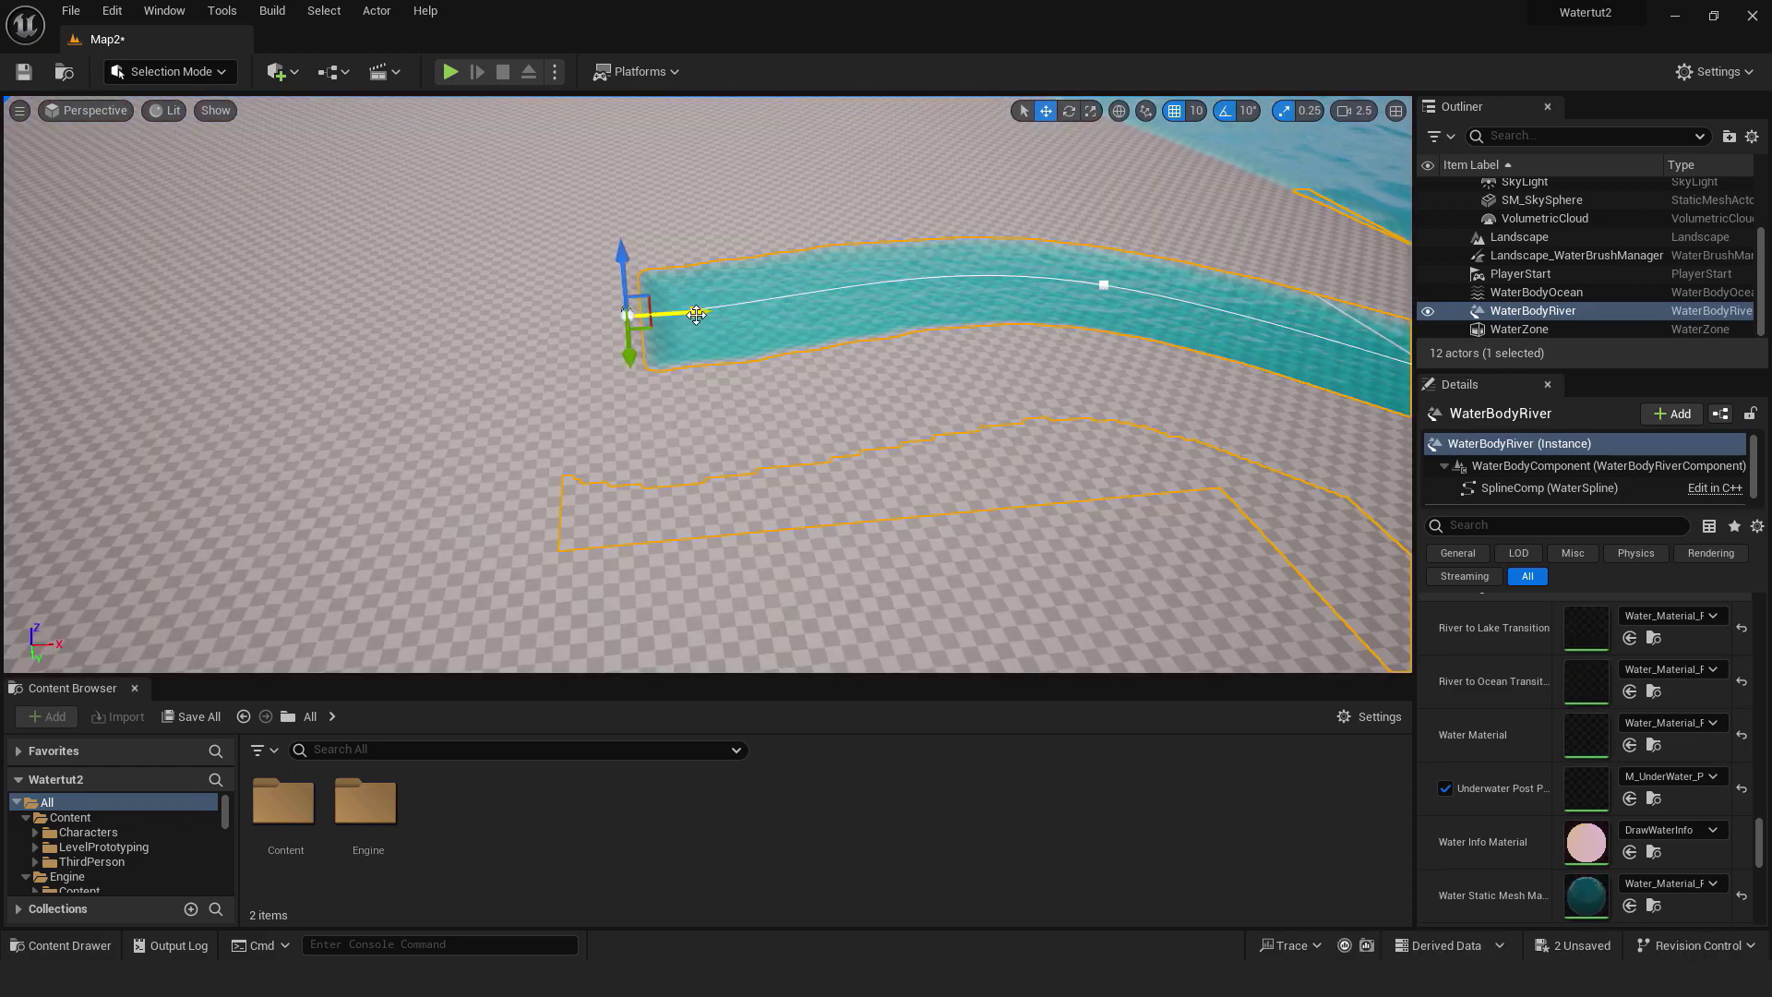
pyautogui.moveTo(696, 314); pyautogui.dragTo(310, 334)
pyautogui.moveTo(393, 287); pyautogui.dragTo(305, 286, button='right')
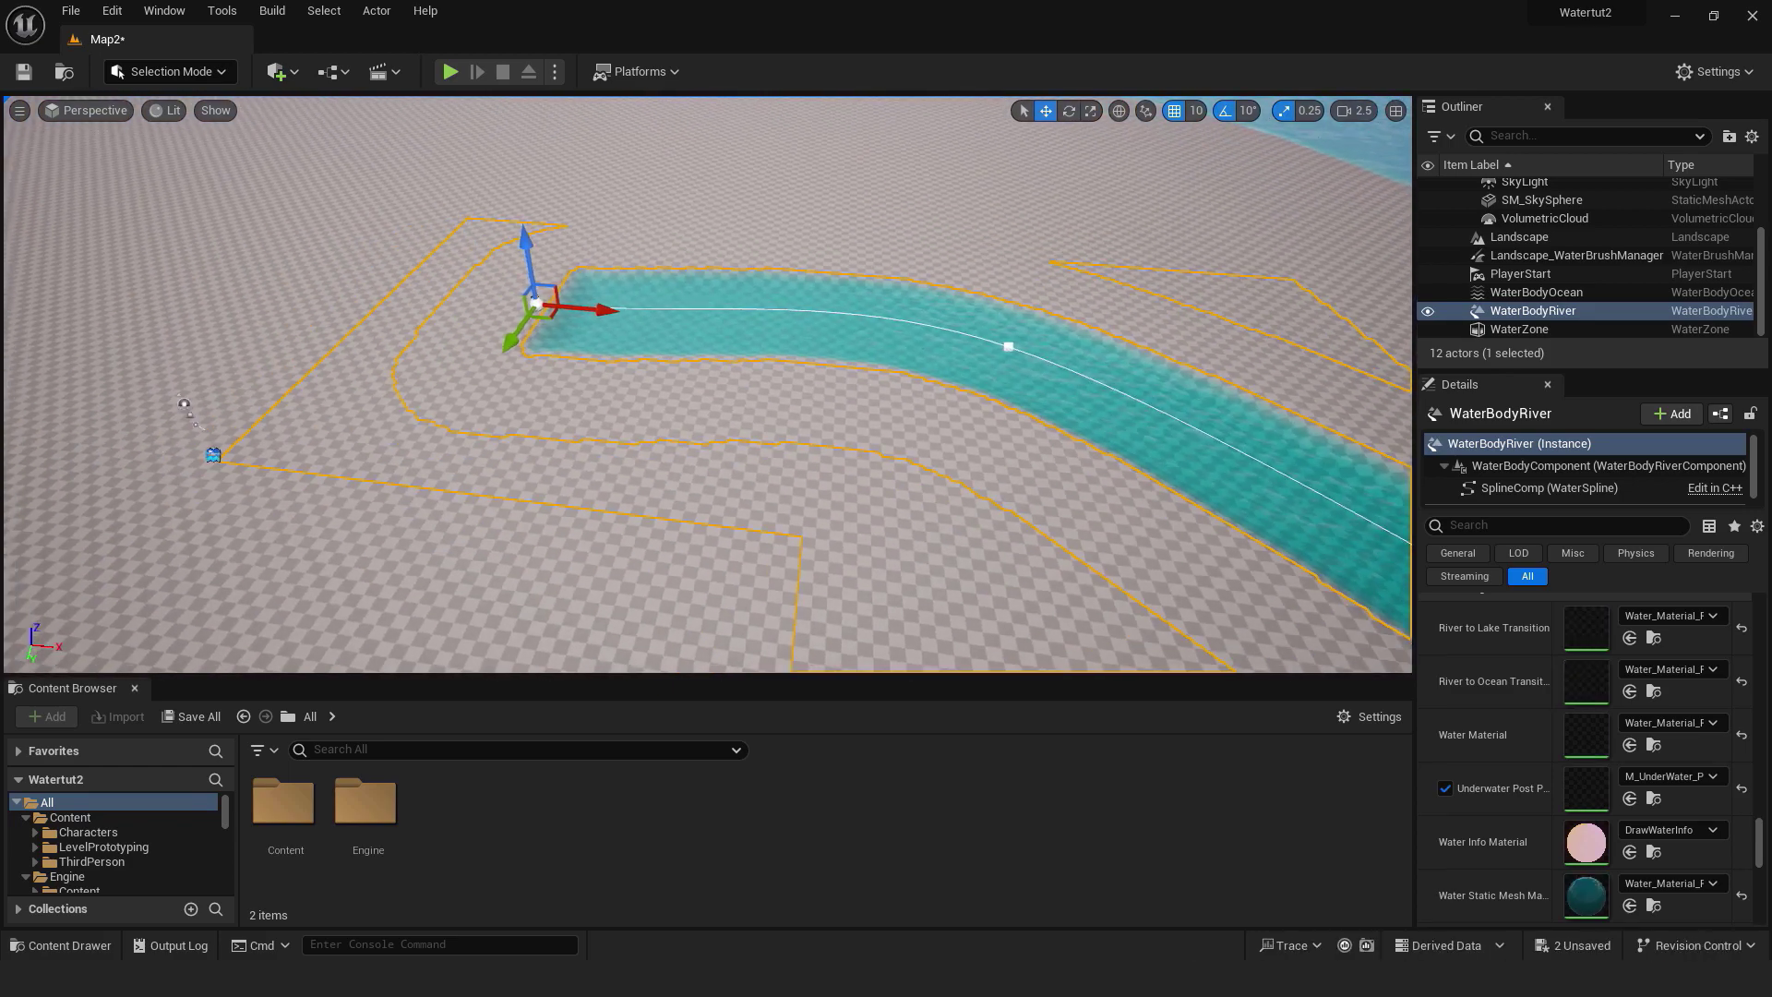
pyautogui.moveTo(554, 348); pyautogui.dragTo(693, 348, button='right')
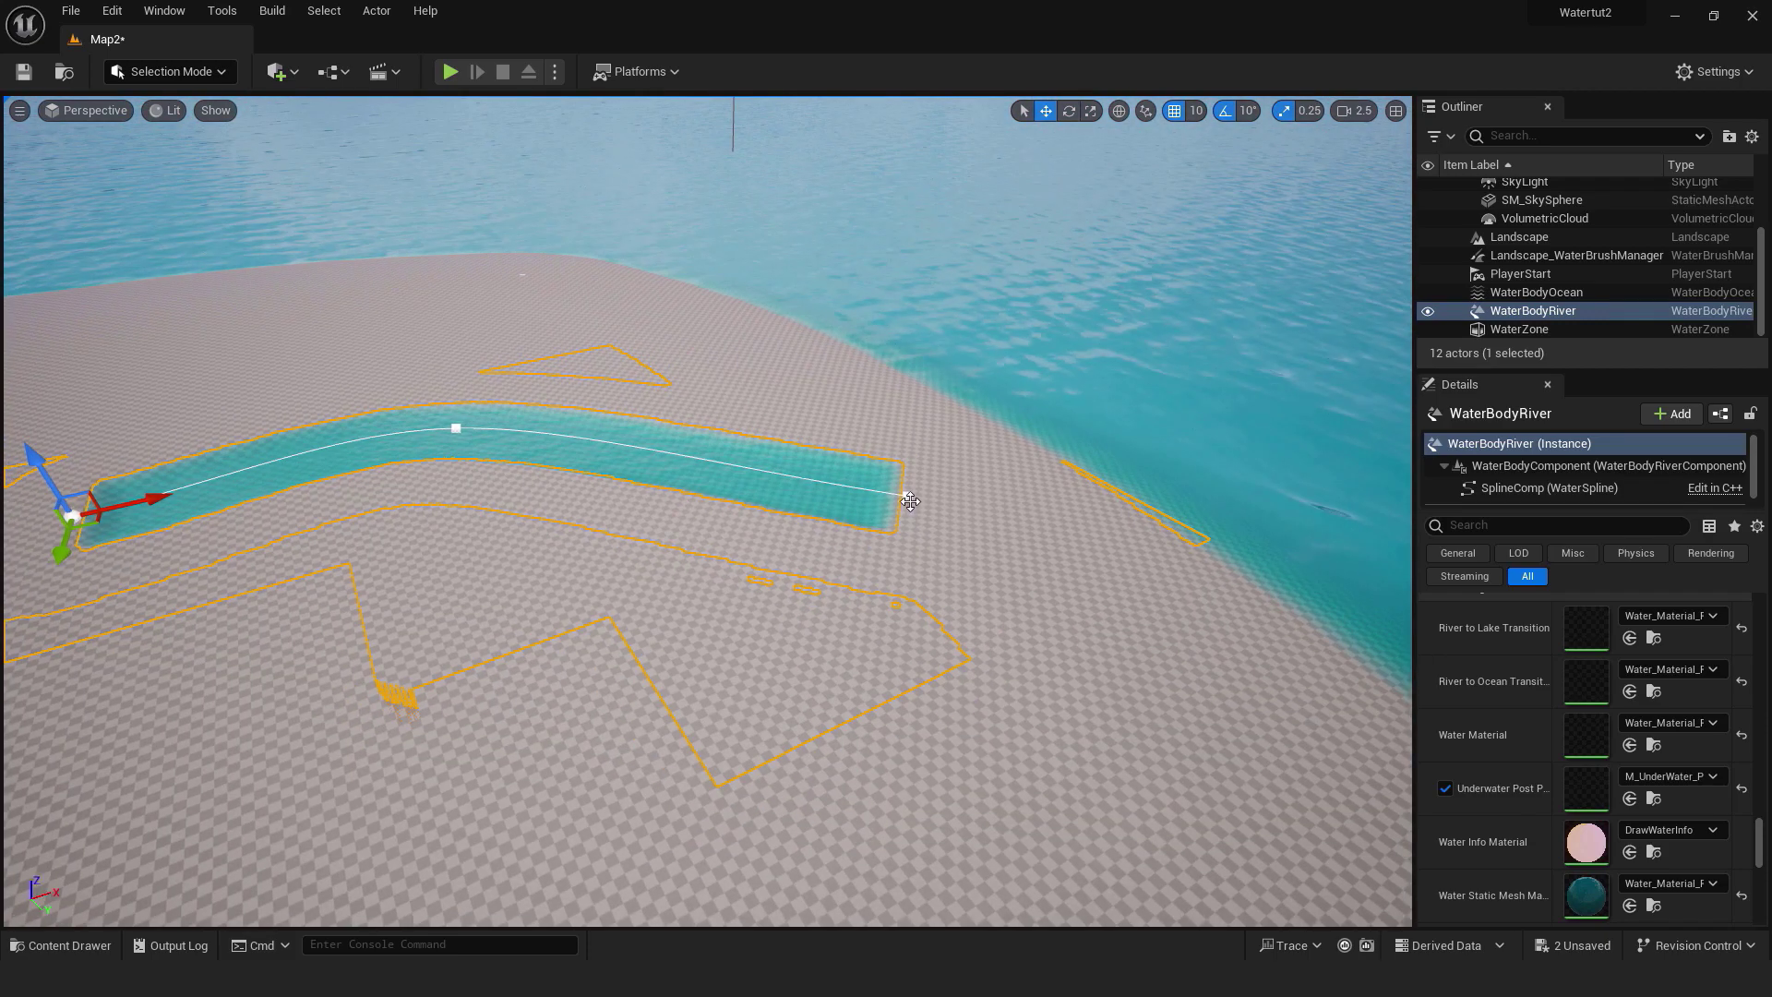
# Step: Extend the river's seaward end to the shoreline so that it flows into the ocean
pyautogui.click(906, 494)
pyautogui.moveTo(923, 502); pyautogui.dragTo(1246, 482)
pyautogui.moveTo(1246, 482); pyautogui.dragTo(1339, 483, button='right')
pyautogui.click(730, 456)
pyautogui.moveTo(730, 456); pyautogui.dragTo(638, 423, button='right')
# Step: Bend the river by moving the tangent handle of its middle spline point
pyautogui.click(1532, 312)
pyautogui.click(676, 424)
pyautogui.click(869, 393)
pyautogui.moveTo(892, 394); pyautogui.dragTo(847, 301)
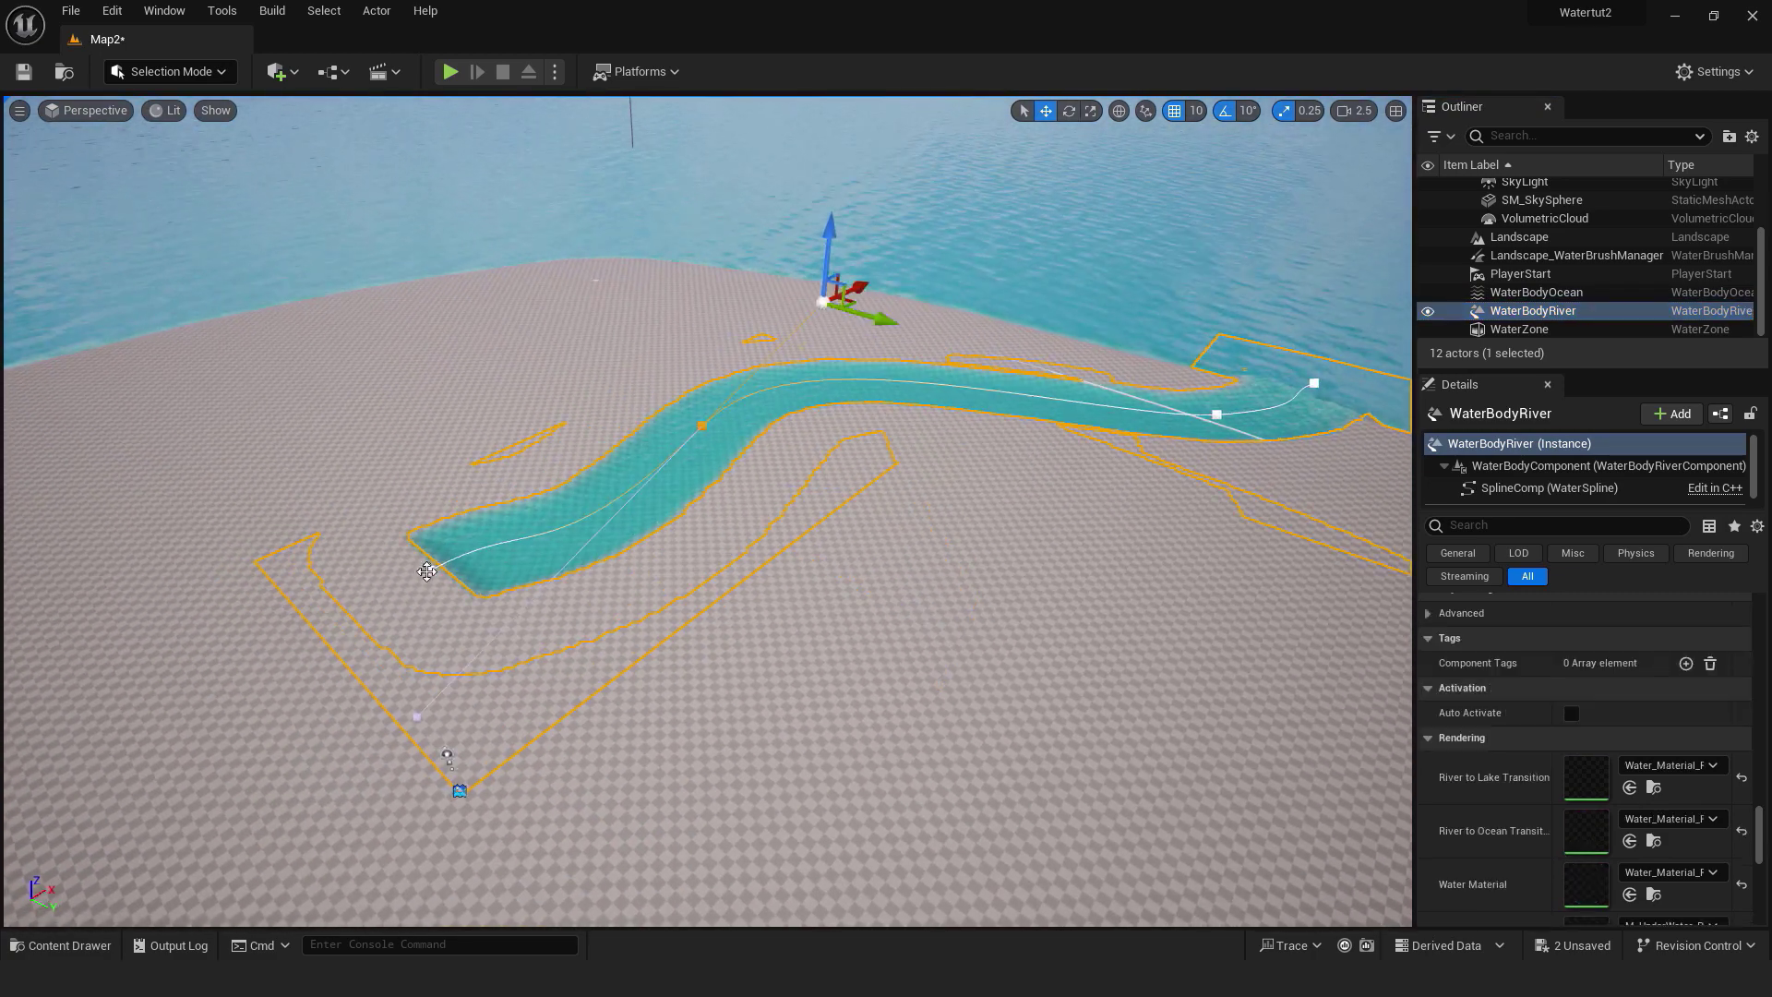
# Step: Extend the river across the island by adding two spline points at its inland end, and deselect it
pyautogui.click(426, 572)
pyautogui.moveTo(426, 571); pyautogui.dragTo(277, 571, button='right')
pyautogui.keyDown('alt'); pyautogui.moveTo(639, 605); pyautogui.dragTo(218, 705); pyautogui.keyUp('alt')
pyautogui.hotkey('ctrl', 'z')
pyautogui.moveTo(218, 705); pyautogui.dragTo(138, 705, button='right')
pyautogui.keyDown('alt'); pyautogui.moveTo(671, 569); pyautogui.dragTo(296, 565); pyautogui.keyUp('alt')
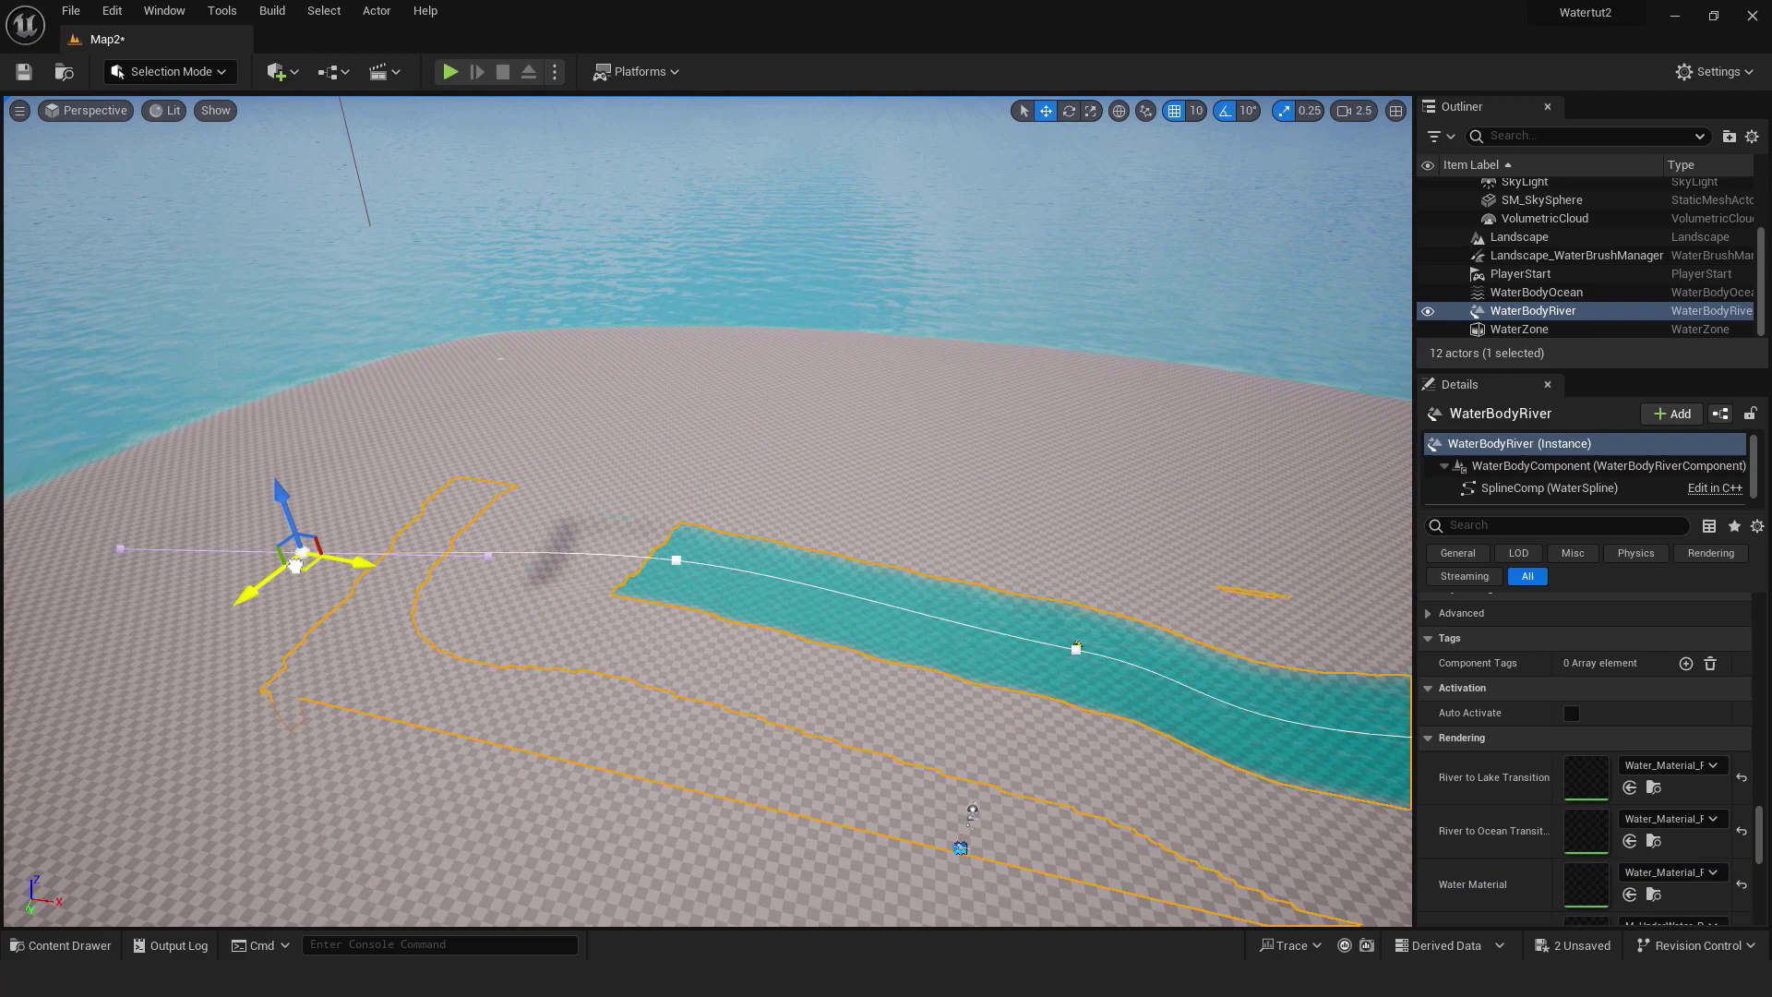
pyautogui.moveTo(295, 565); pyautogui.dragTo(572, 564, button='right')
pyautogui.click(1535, 292)
pyautogui.press('Escape')
pyautogui.moveTo(706, 507); pyautogui.dragTo(665, 508, button='right')
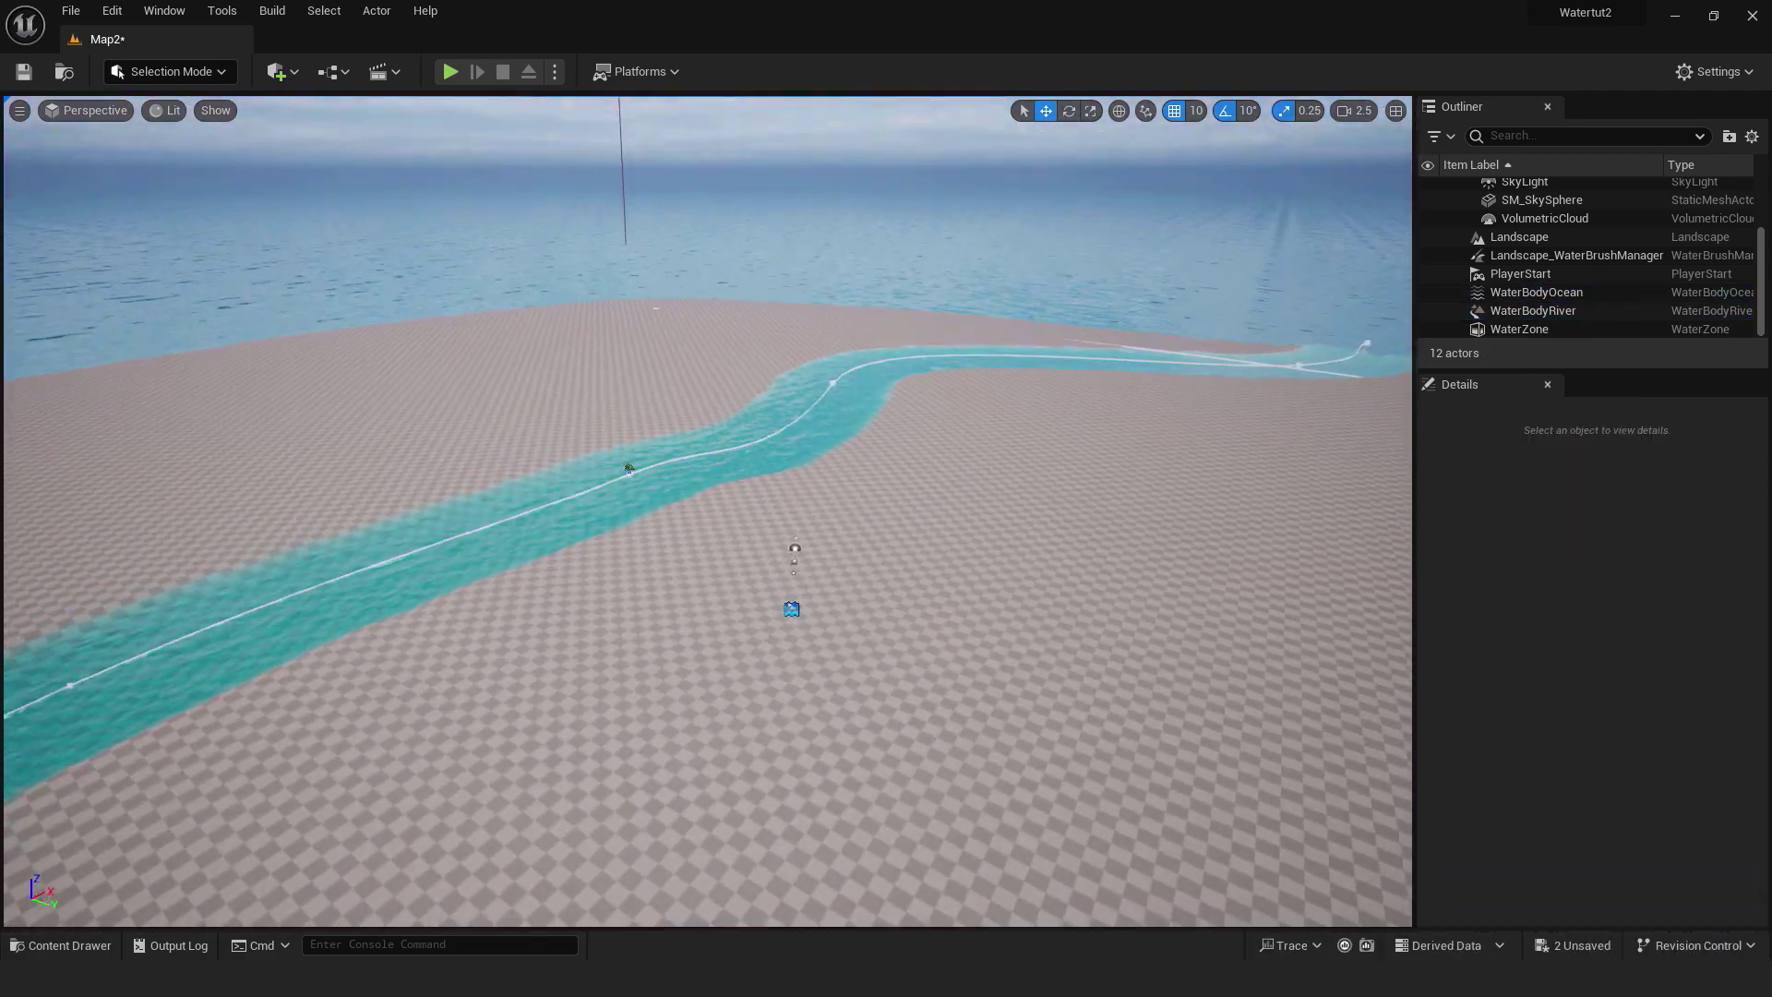
pyautogui.moveTo(774, 481); pyautogui.dragTo(773, 484, button='right')
# Step: Select all of the river's spline points and set Depth to about 352.4 and River Width to about 1392.8
pyautogui.doubleClick(1533, 310)
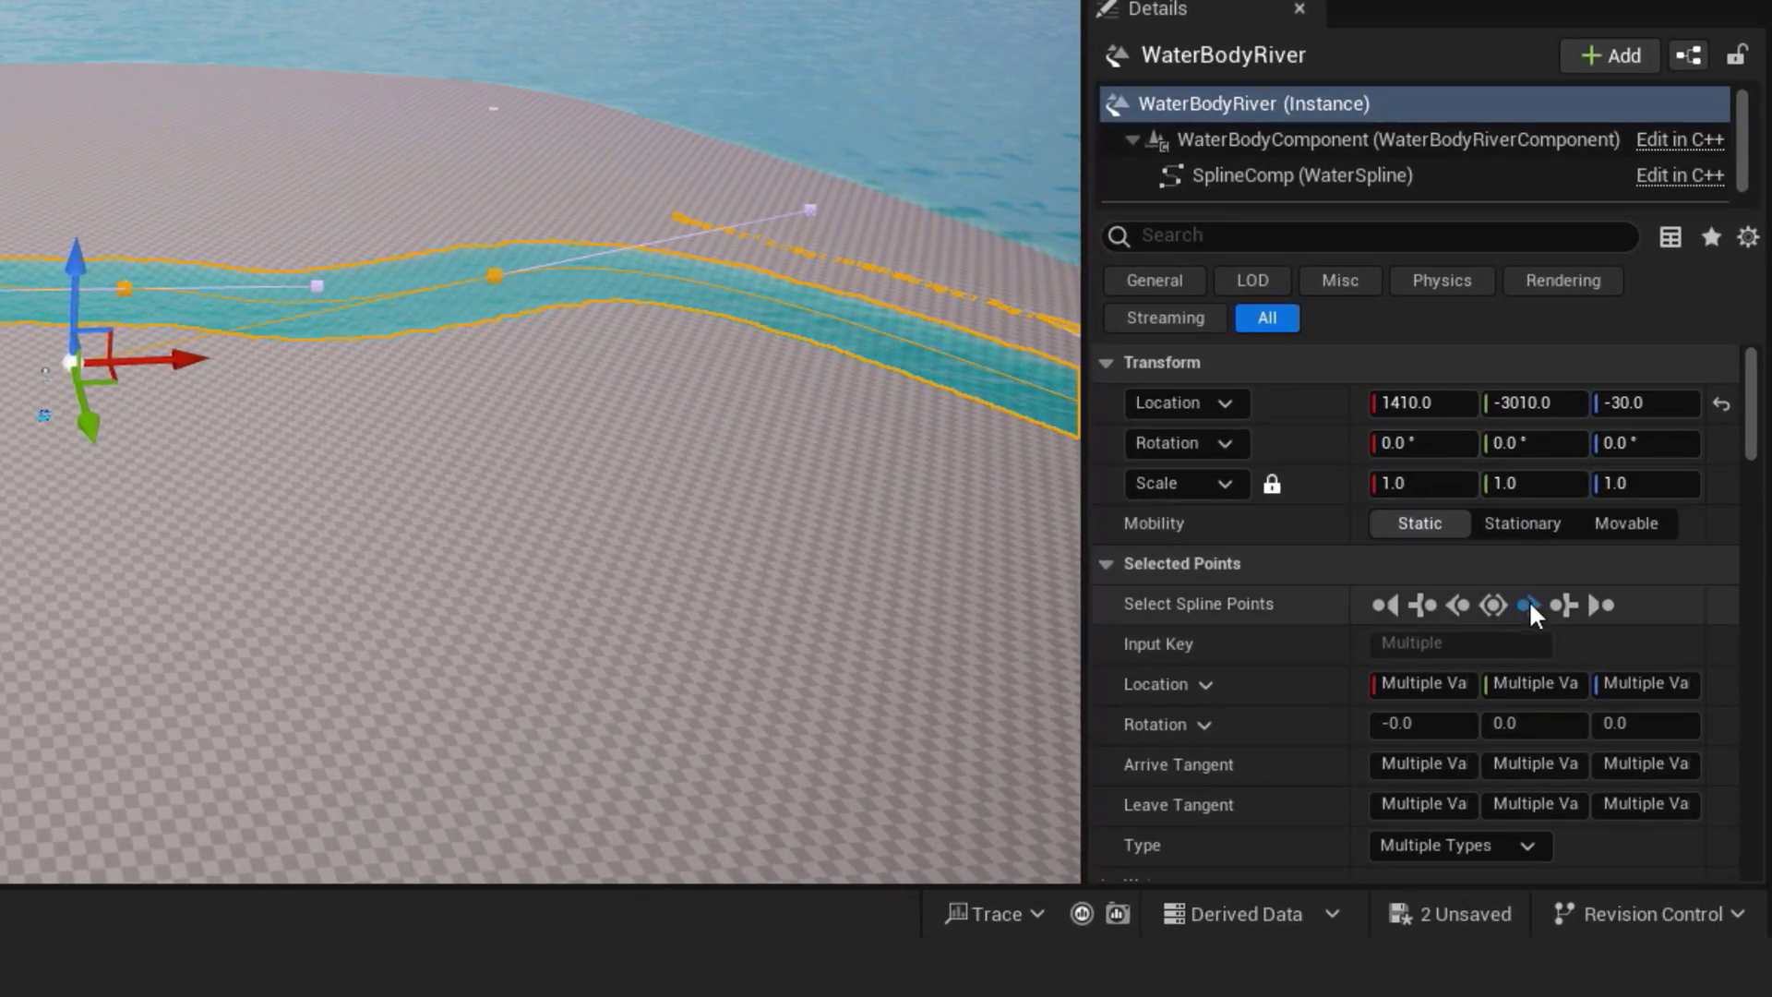
pyautogui.click(1491, 602)
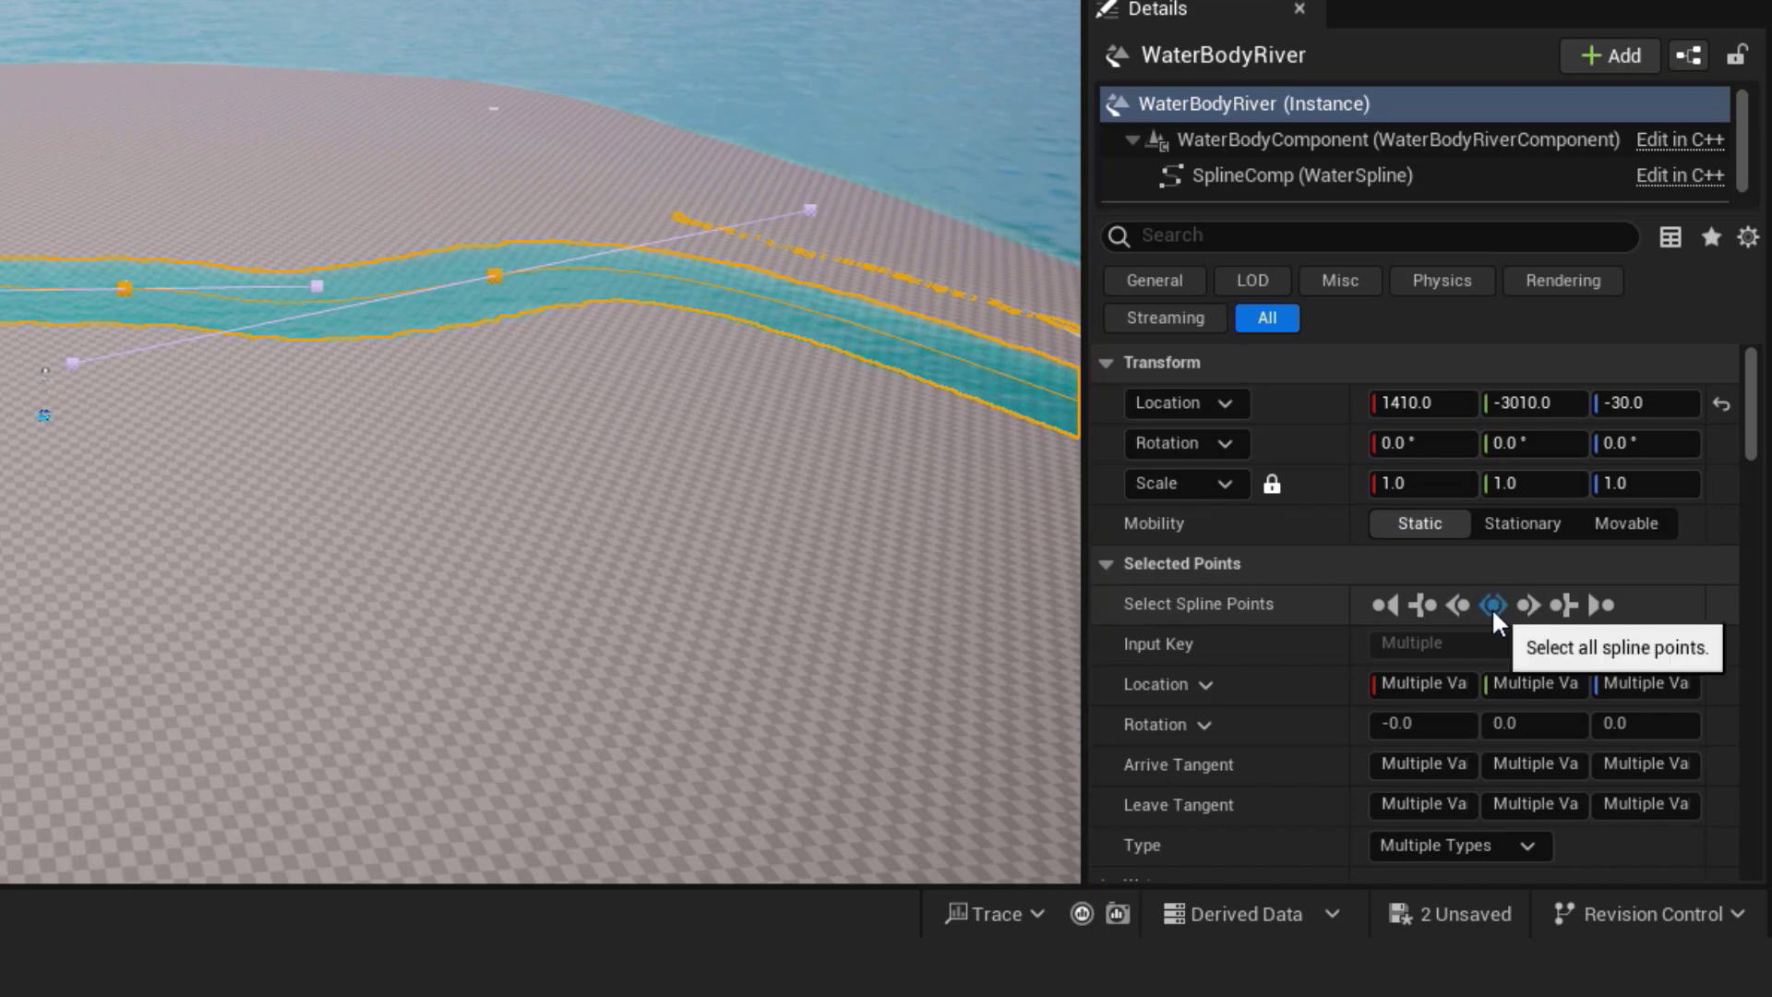
pyautogui.scroll(-2, 1597, 630)
pyautogui.scroll(-2, 1596, 628)
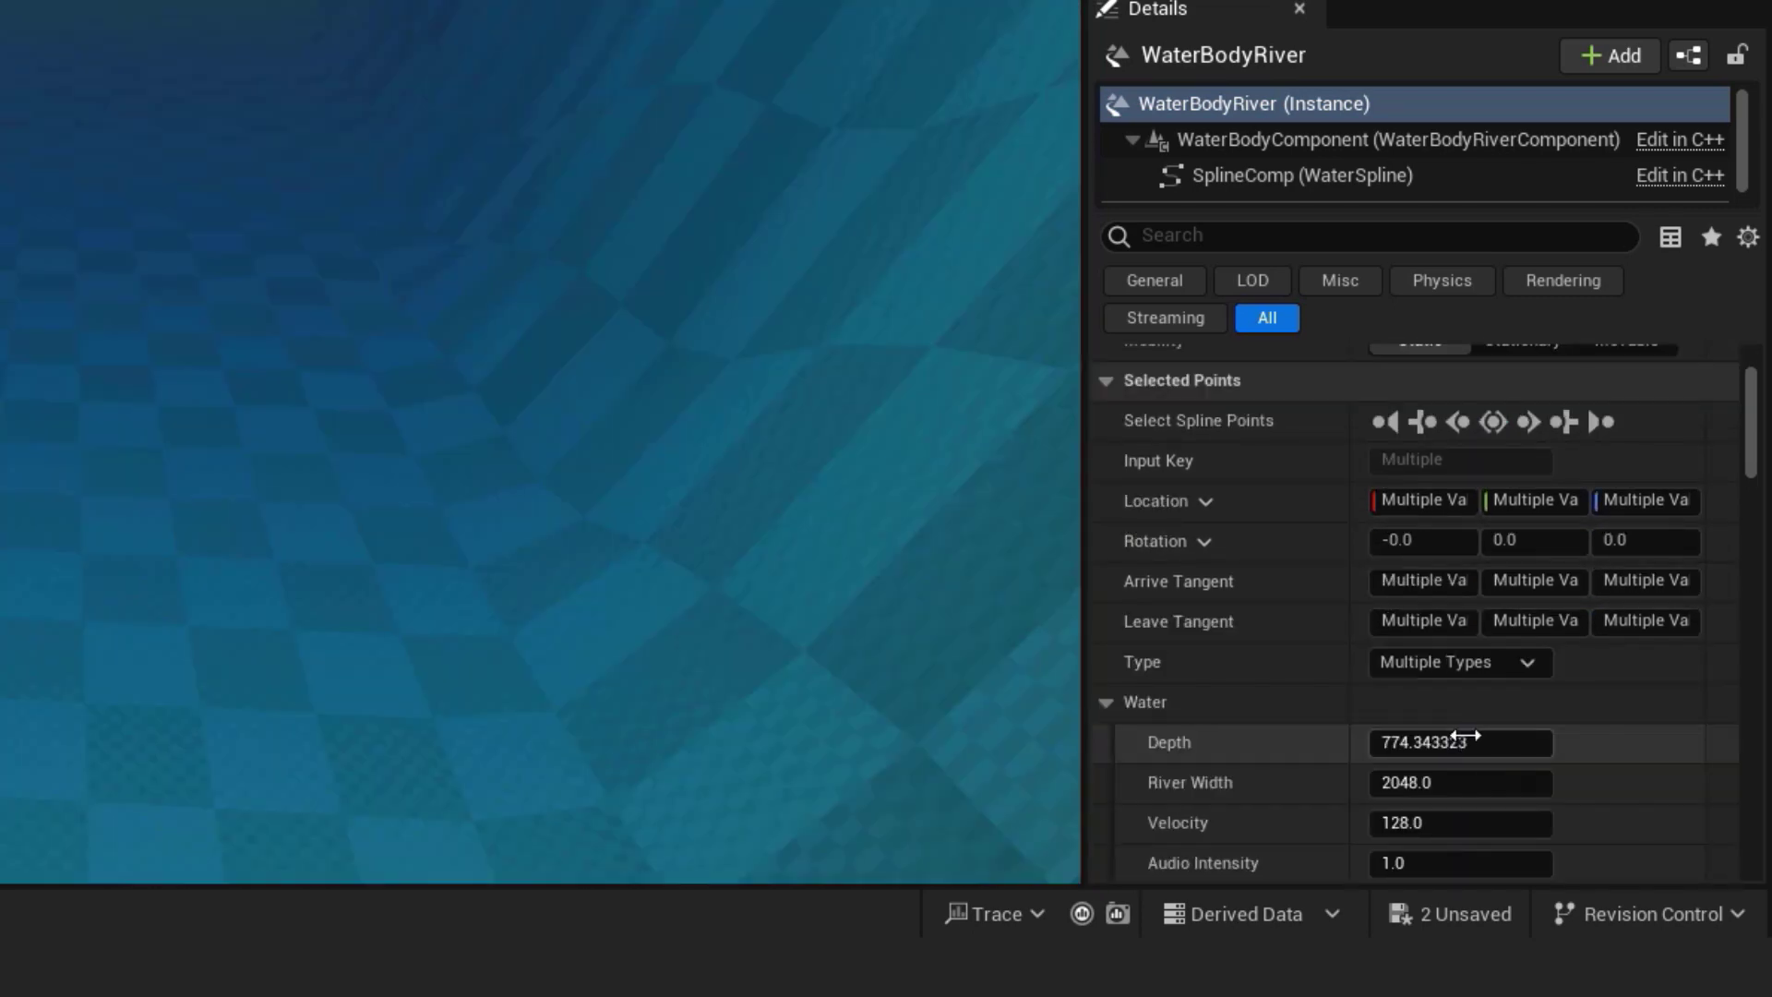
pyautogui.moveTo(1452, 736); pyautogui.dragTo(1385, 736)
pyautogui.moveTo(1575, 839); pyautogui.dragTo(1518, 864)
pyautogui.press('e')
pyautogui.moveTo(1200, 793); pyautogui.dragTo(1292, 826, button='right')
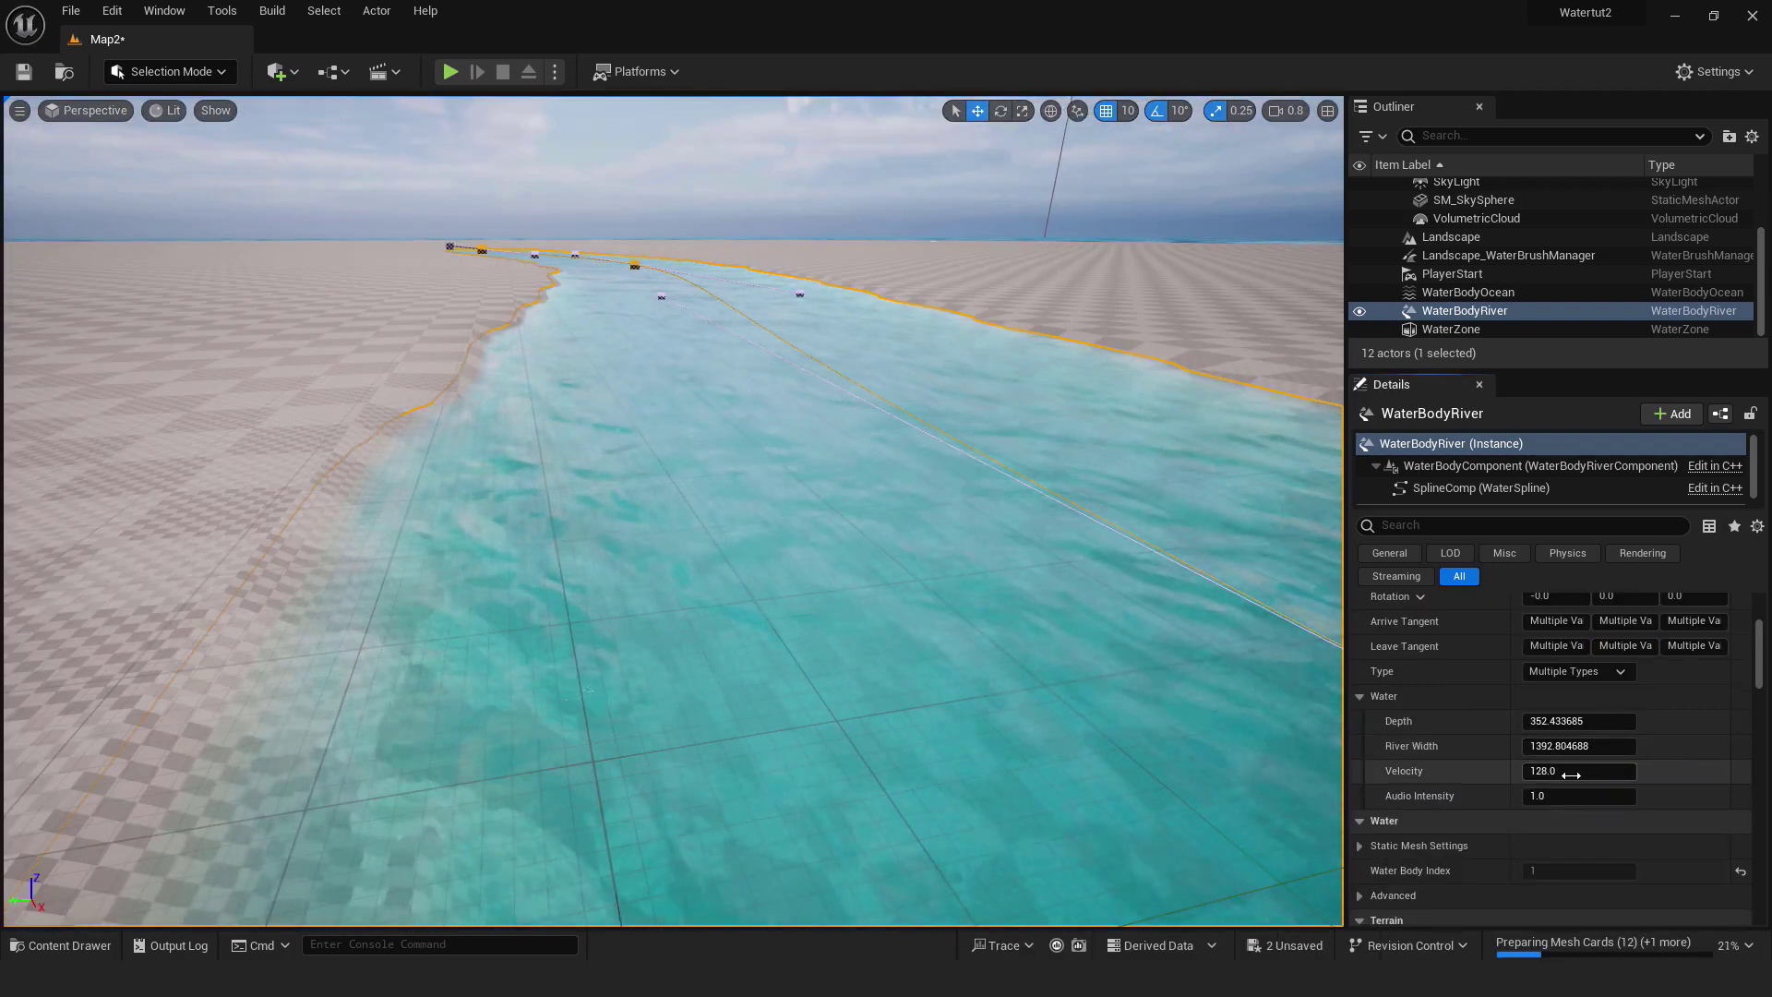
# Step: Set the river's Velocity to about 163.65 and inspect the water along the river and shore
pyautogui.moveTo(1570, 773); pyautogui.dragTo(1595, 774)
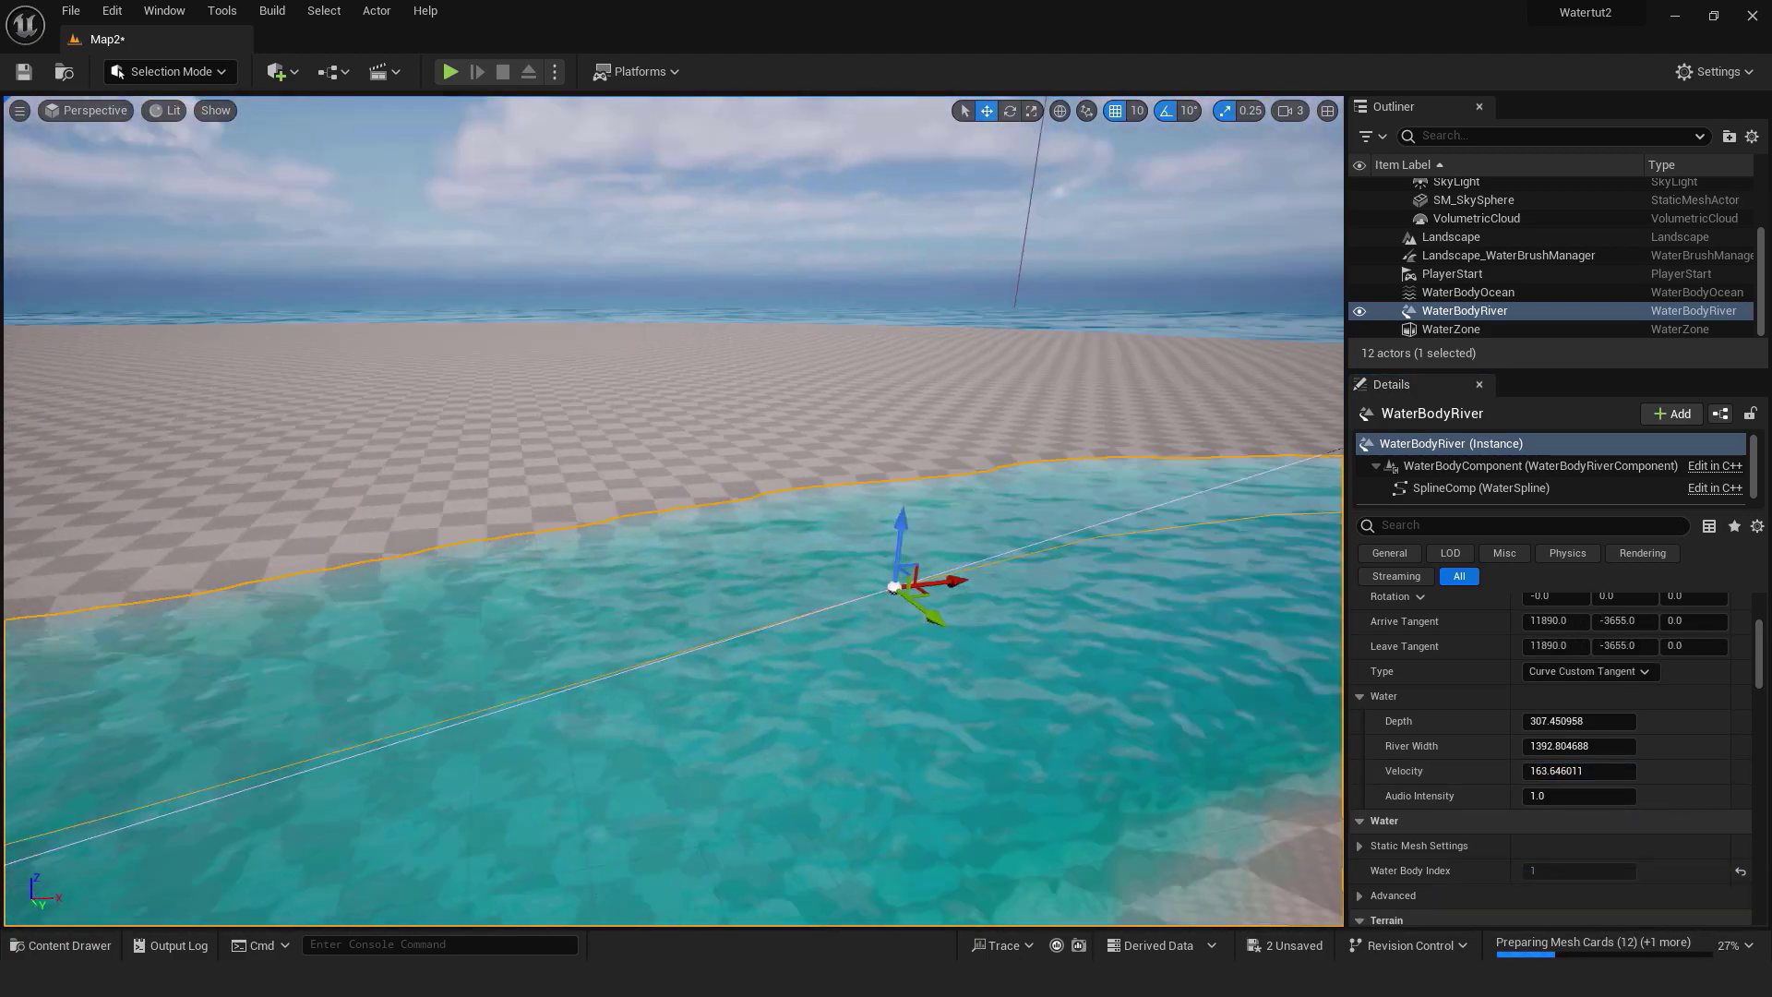
pyautogui.moveTo(672, 511); pyautogui.dragTo(825, 589, button='right')
pyautogui.press('s')
pyautogui.scroll(-3, 526, 577)
pyautogui.press('w')
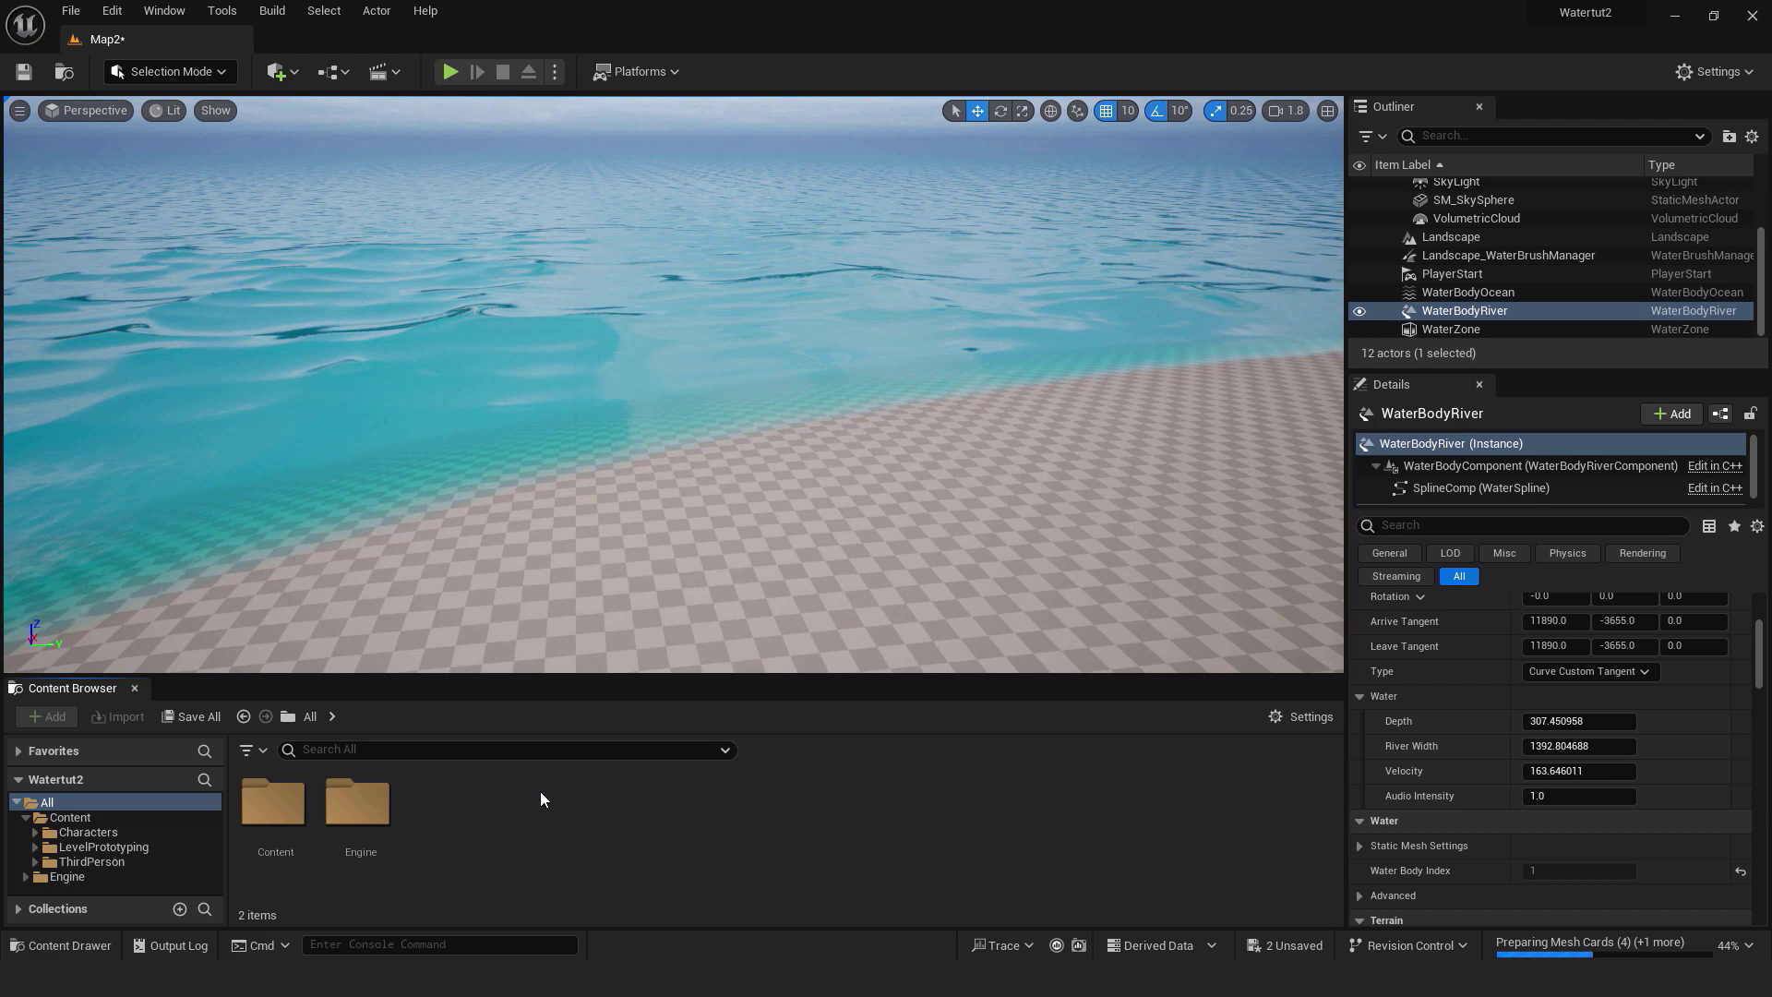
# Step: Create a Blueprint class with Actor as its parent in the Content folder and name it FloatingCube
pyautogui.click(72, 817)
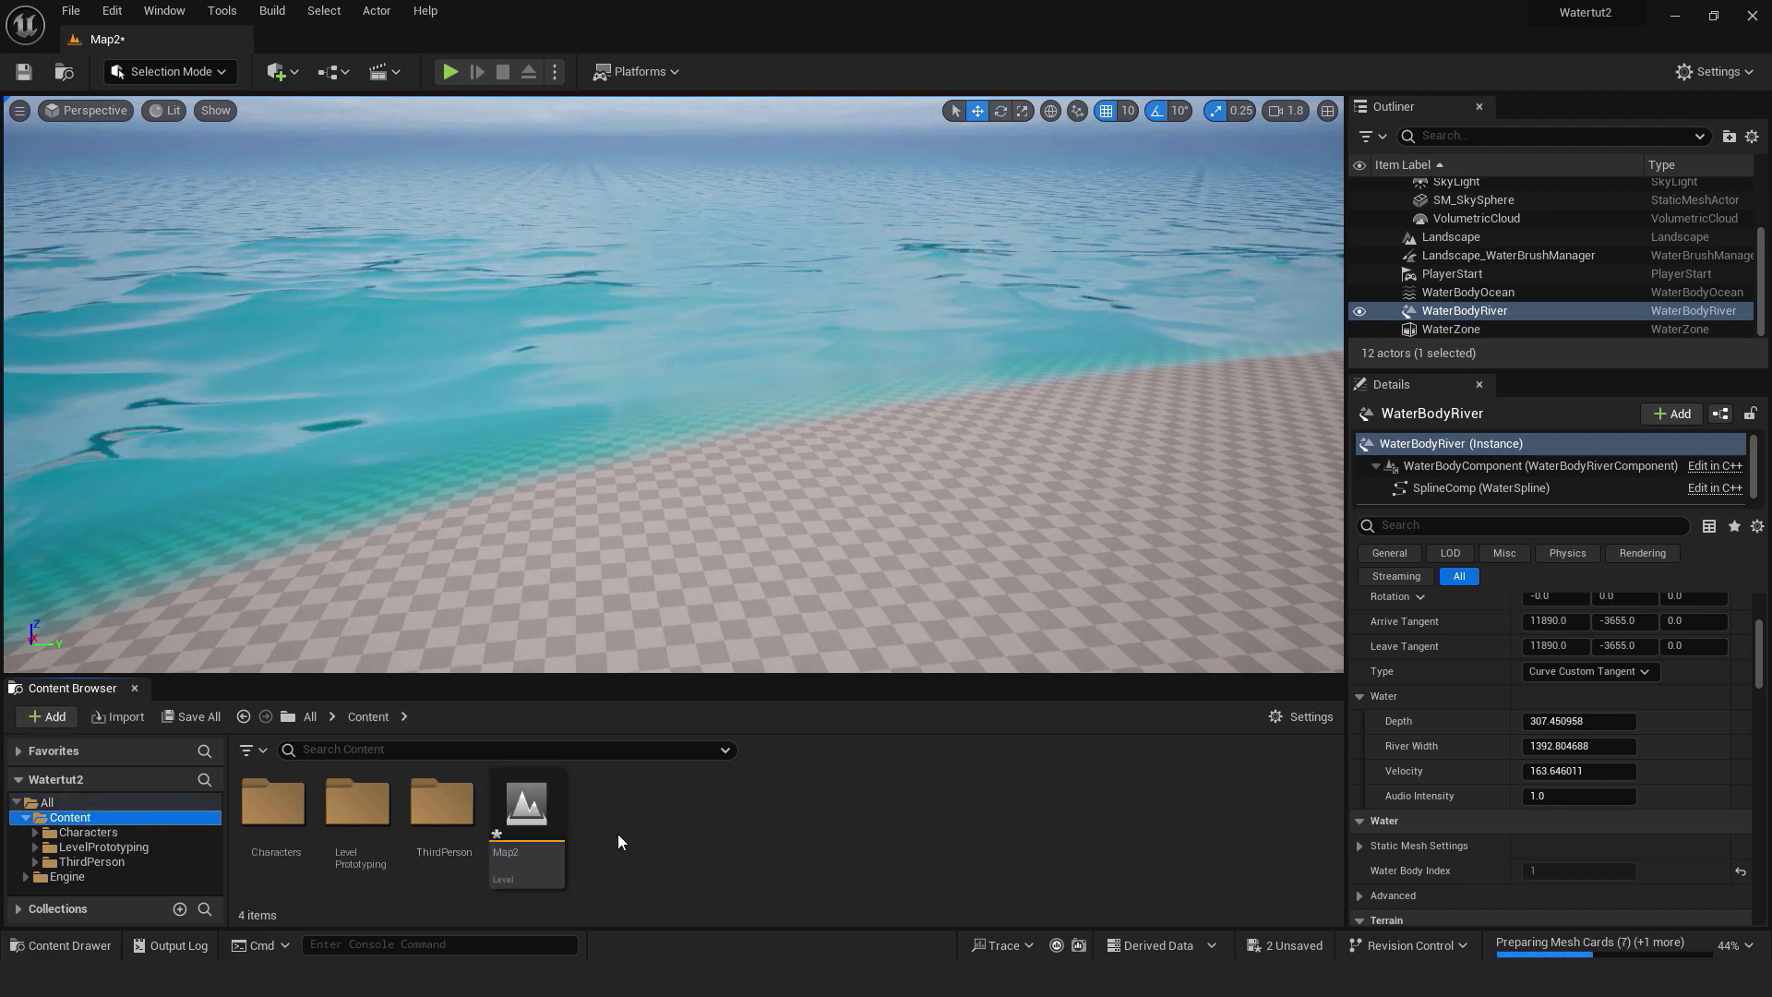
pyautogui.rightClick(766, 812)
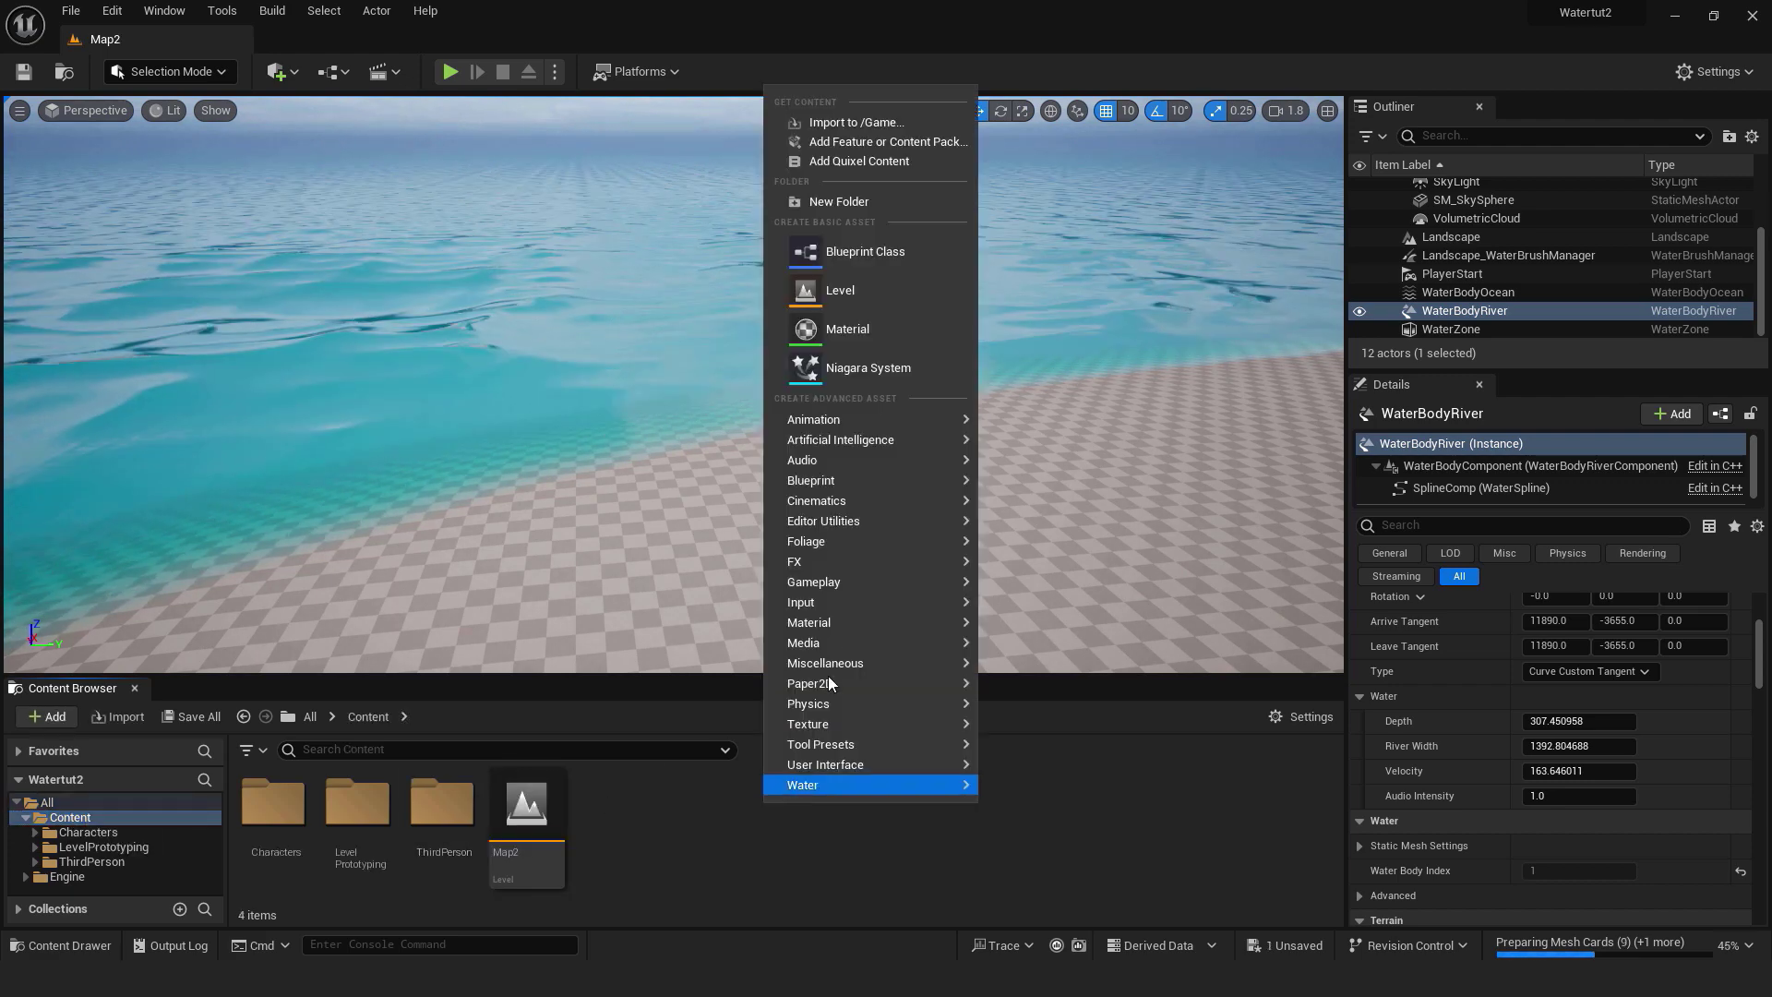
pyautogui.click(918, 249)
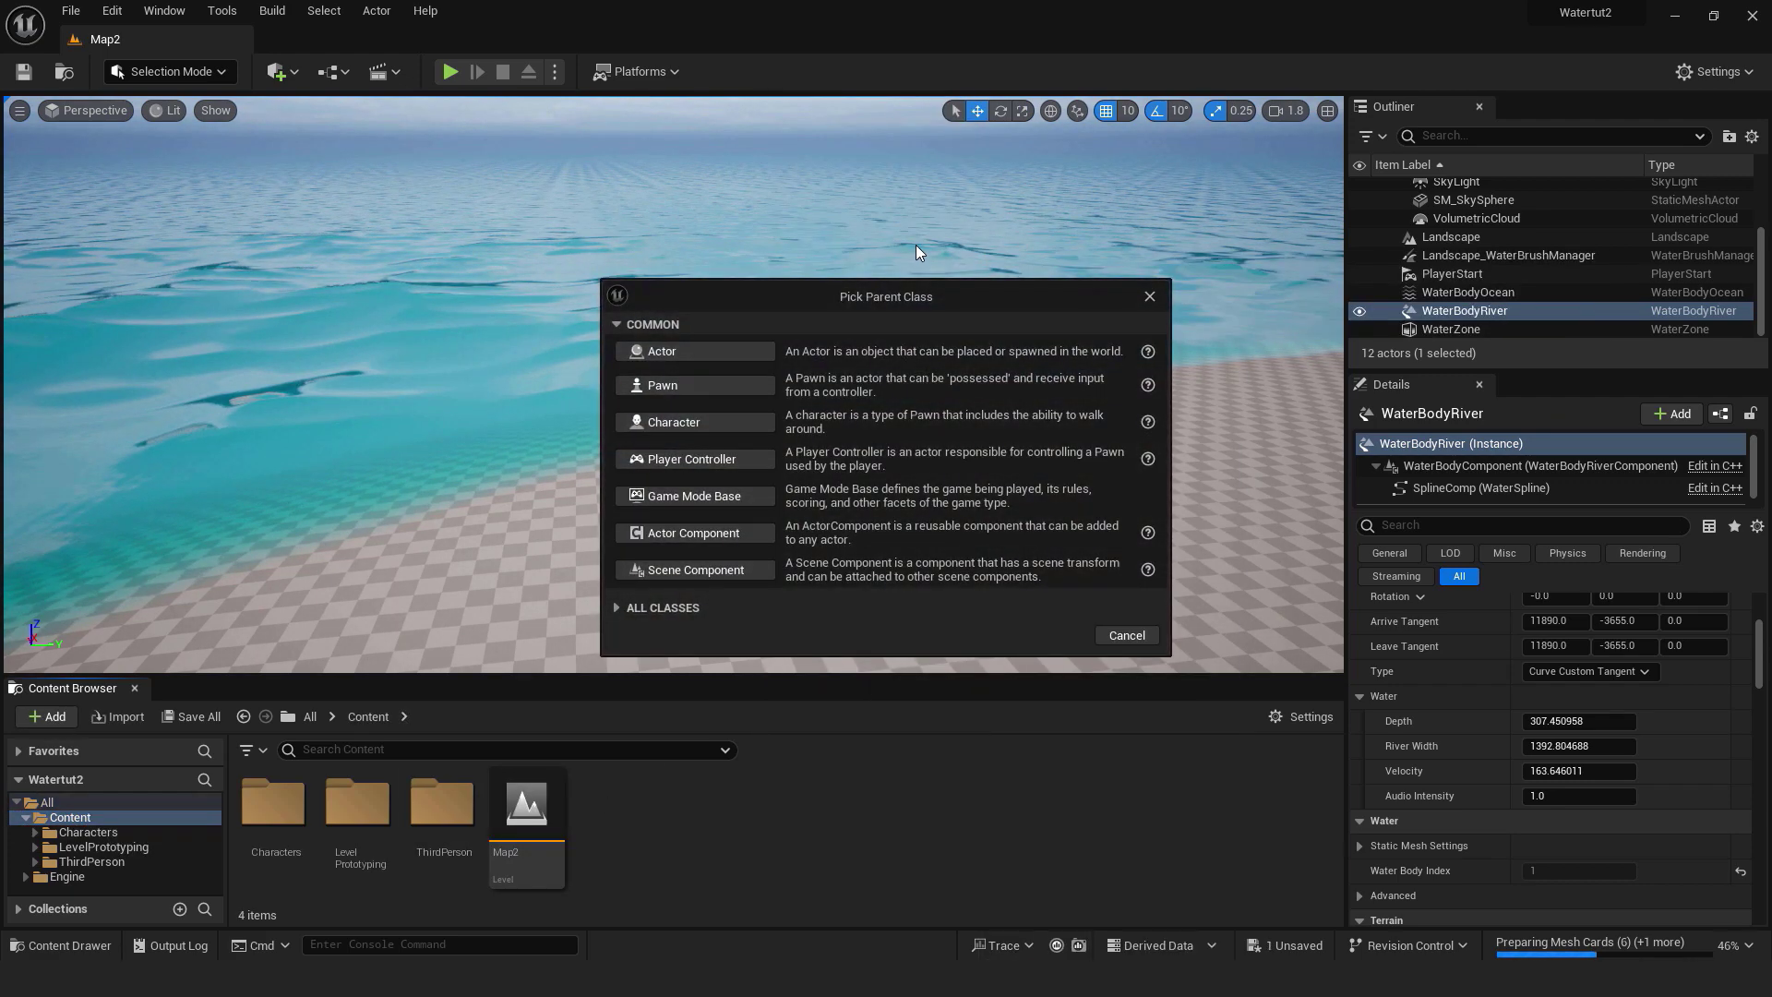
pyautogui.click(661, 352)
pyautogui.write('FloatingCube')
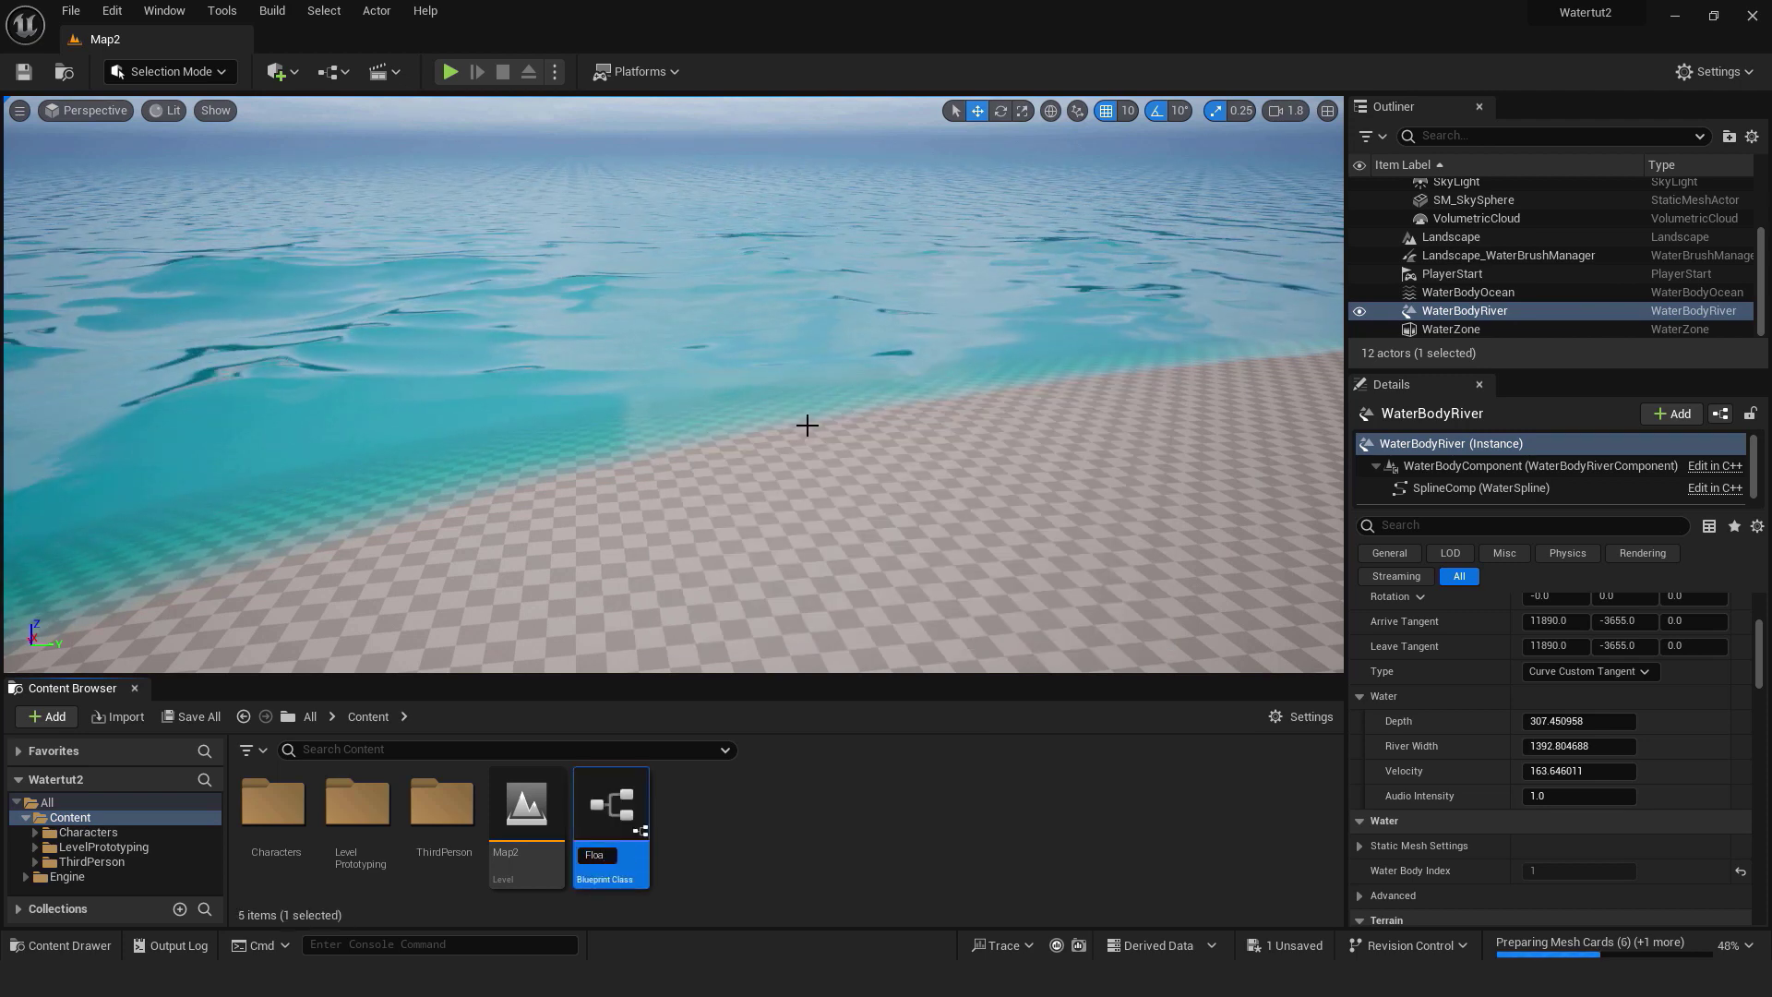
pyautogui.press('Return')
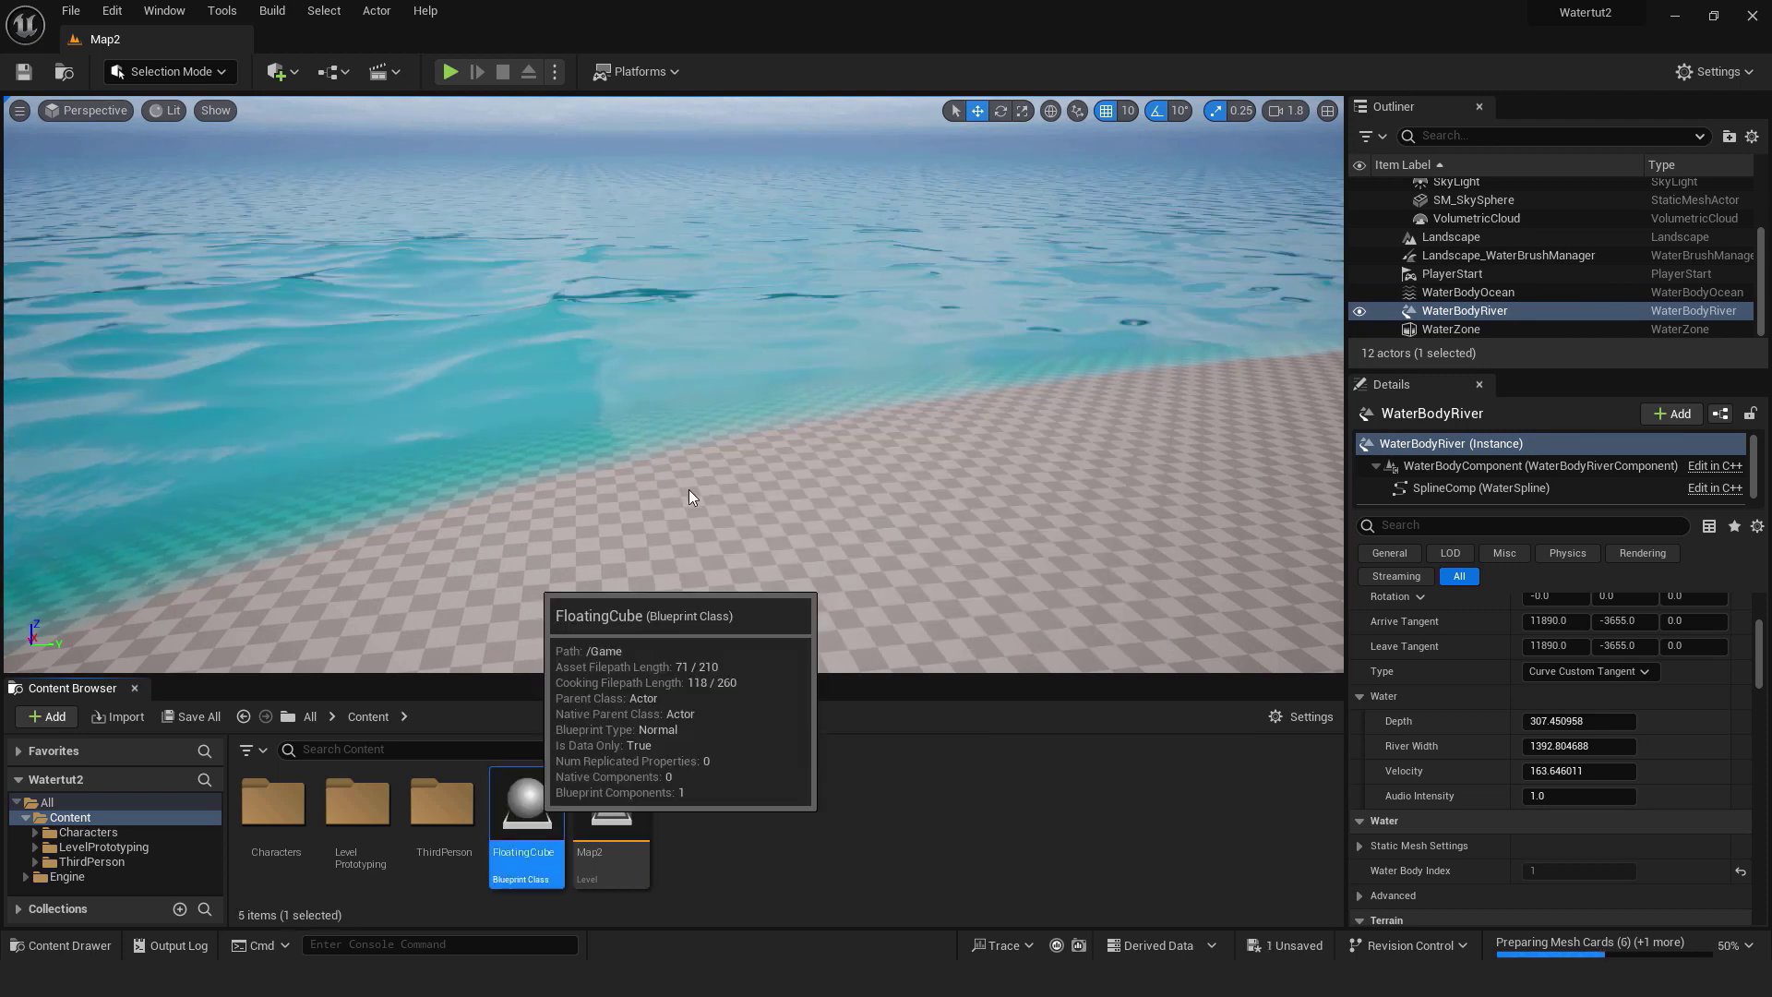
# Step: Open the FloatingCube Blueprint and add a Static Mesh component, keeping its default name
pyautogui.doubleClick(526, 808)
pyautogui.click(33, 136)
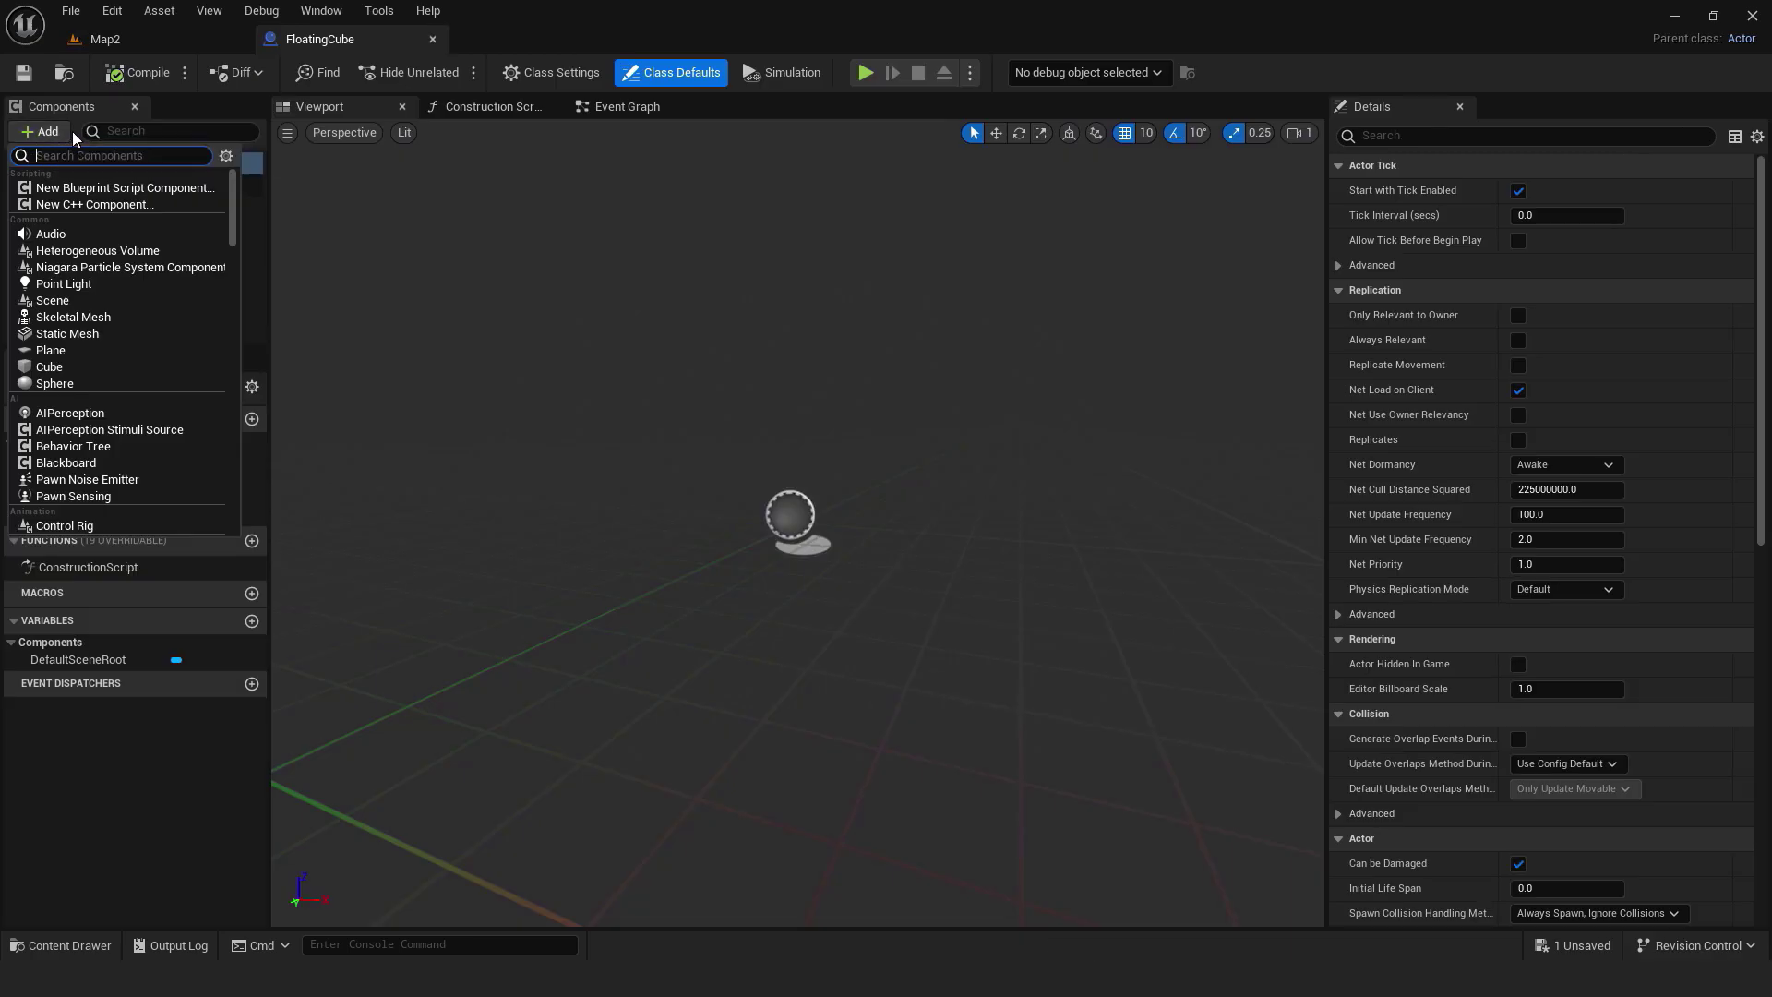
pyautogui.write('stat')
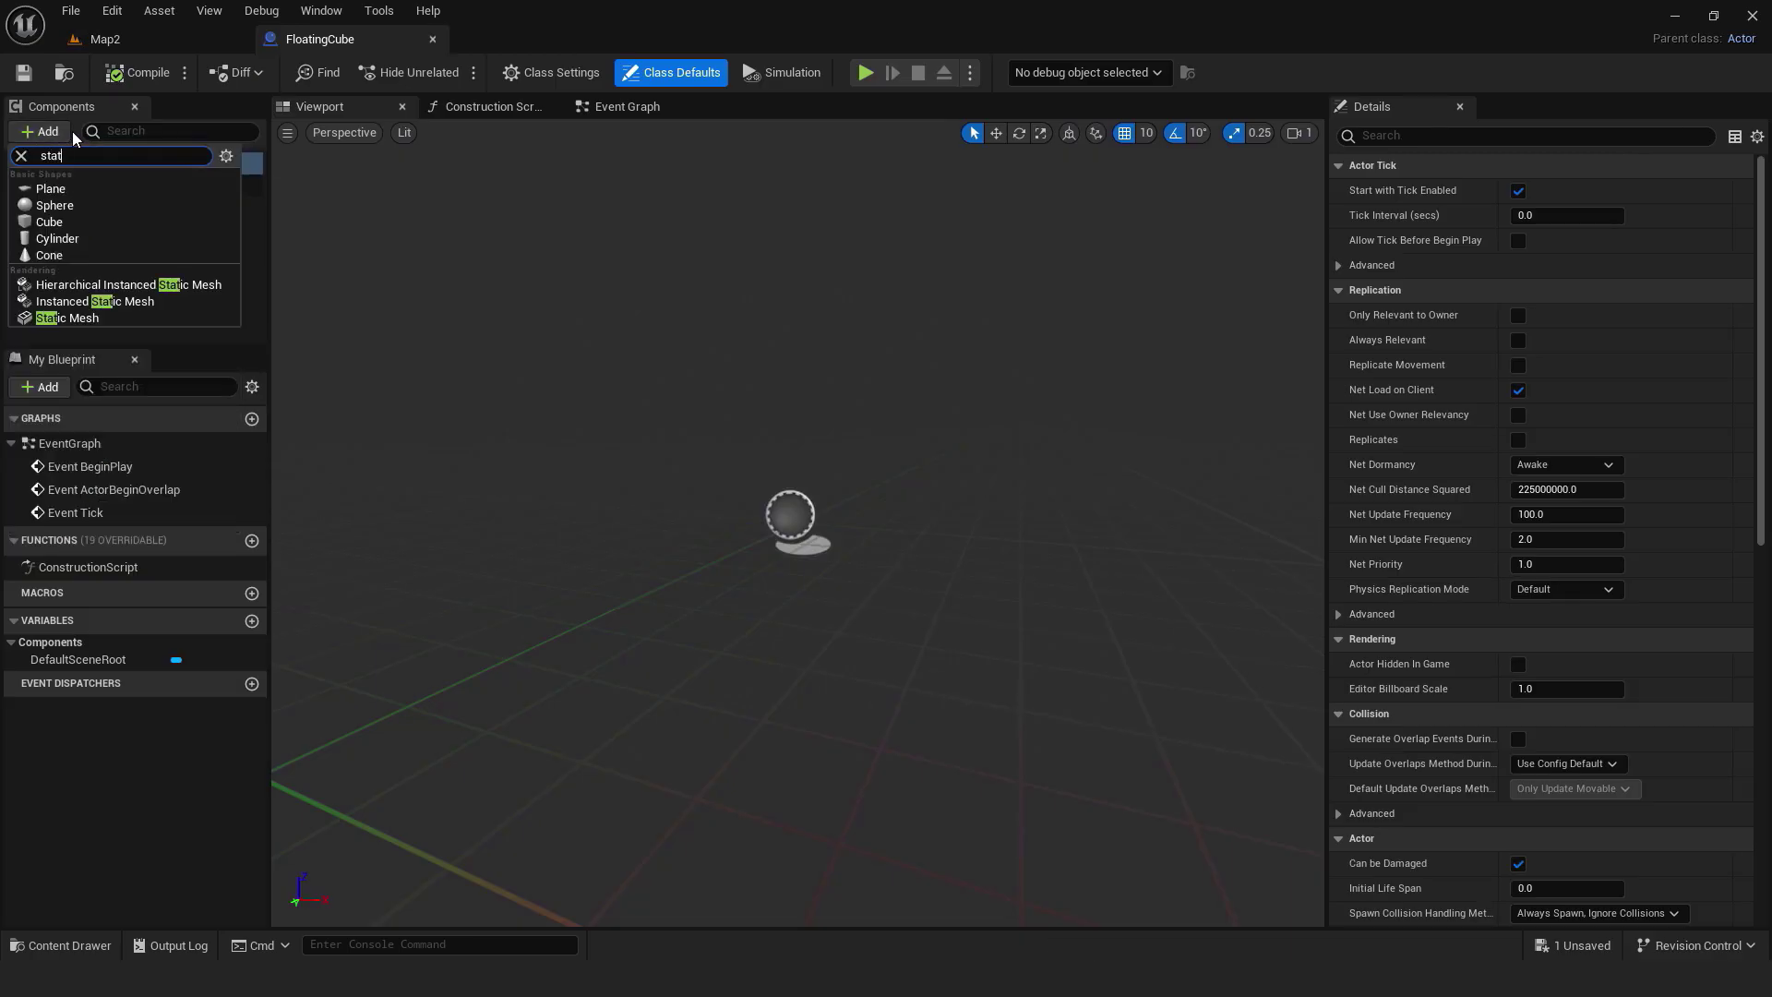
pyautogui.click(70, 317)
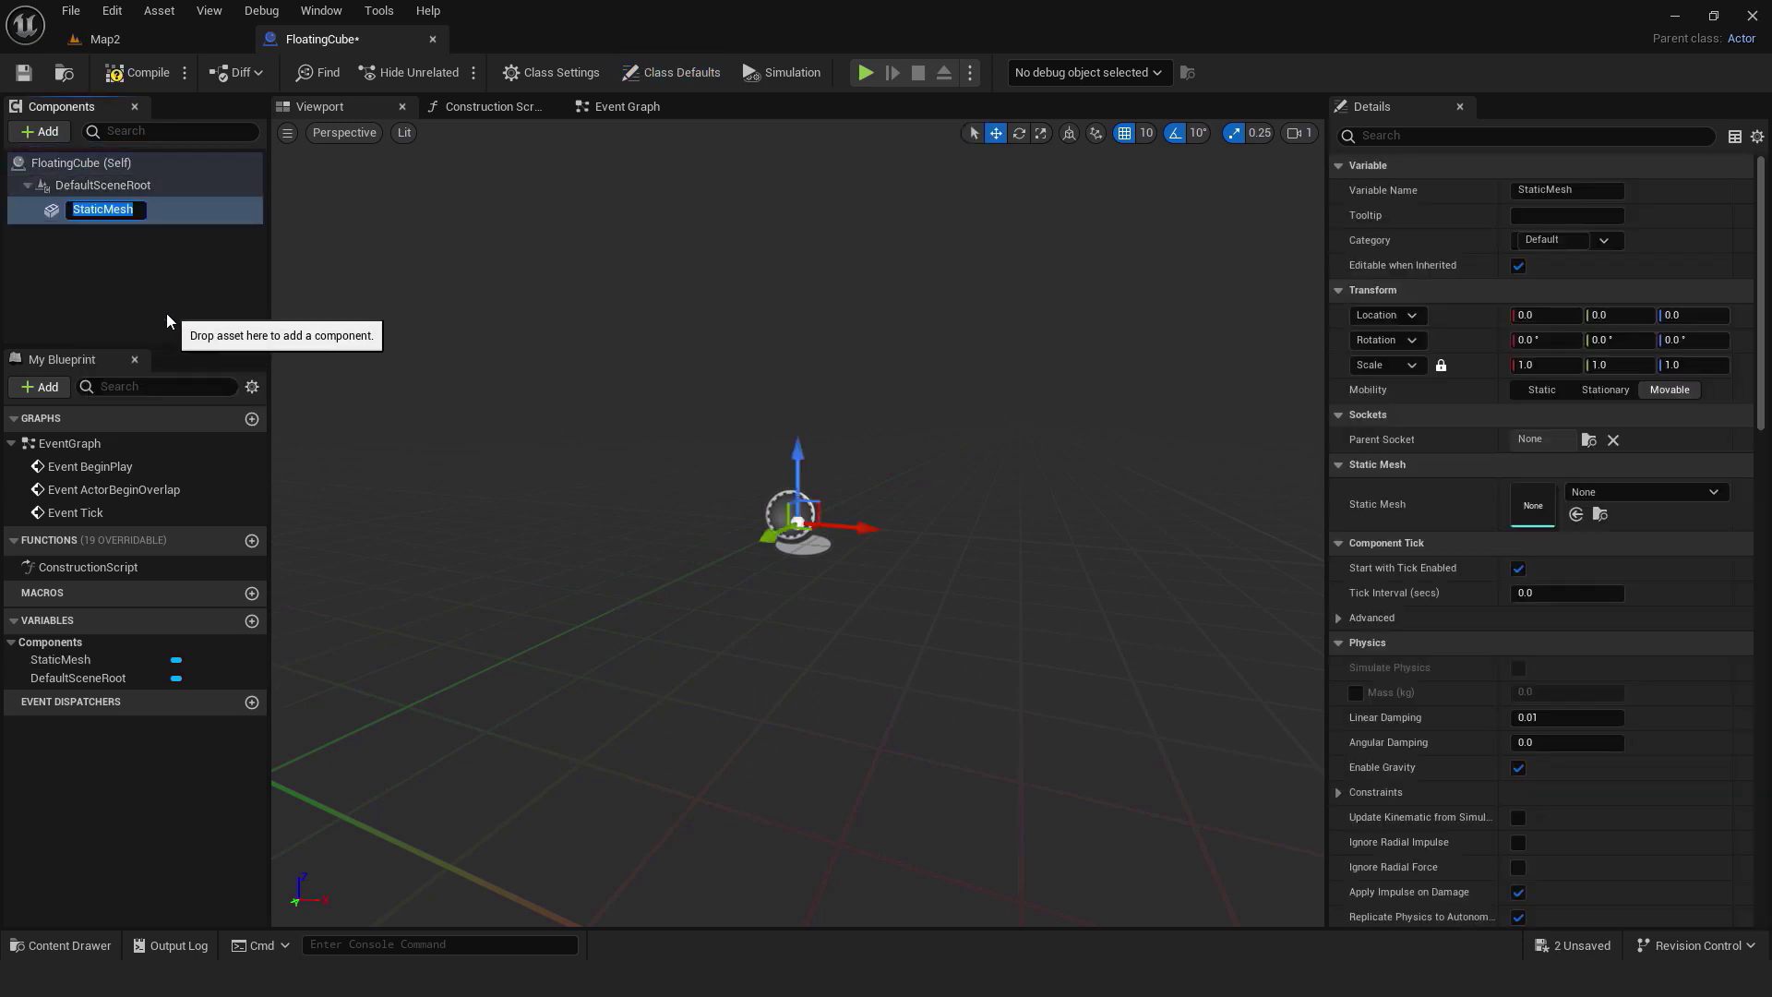
pyautogui.press('Return')
# Step: Assign the Cube mesh to the StaticMesh component and compile the Blueprint
pyautogui.click(1634, 491)
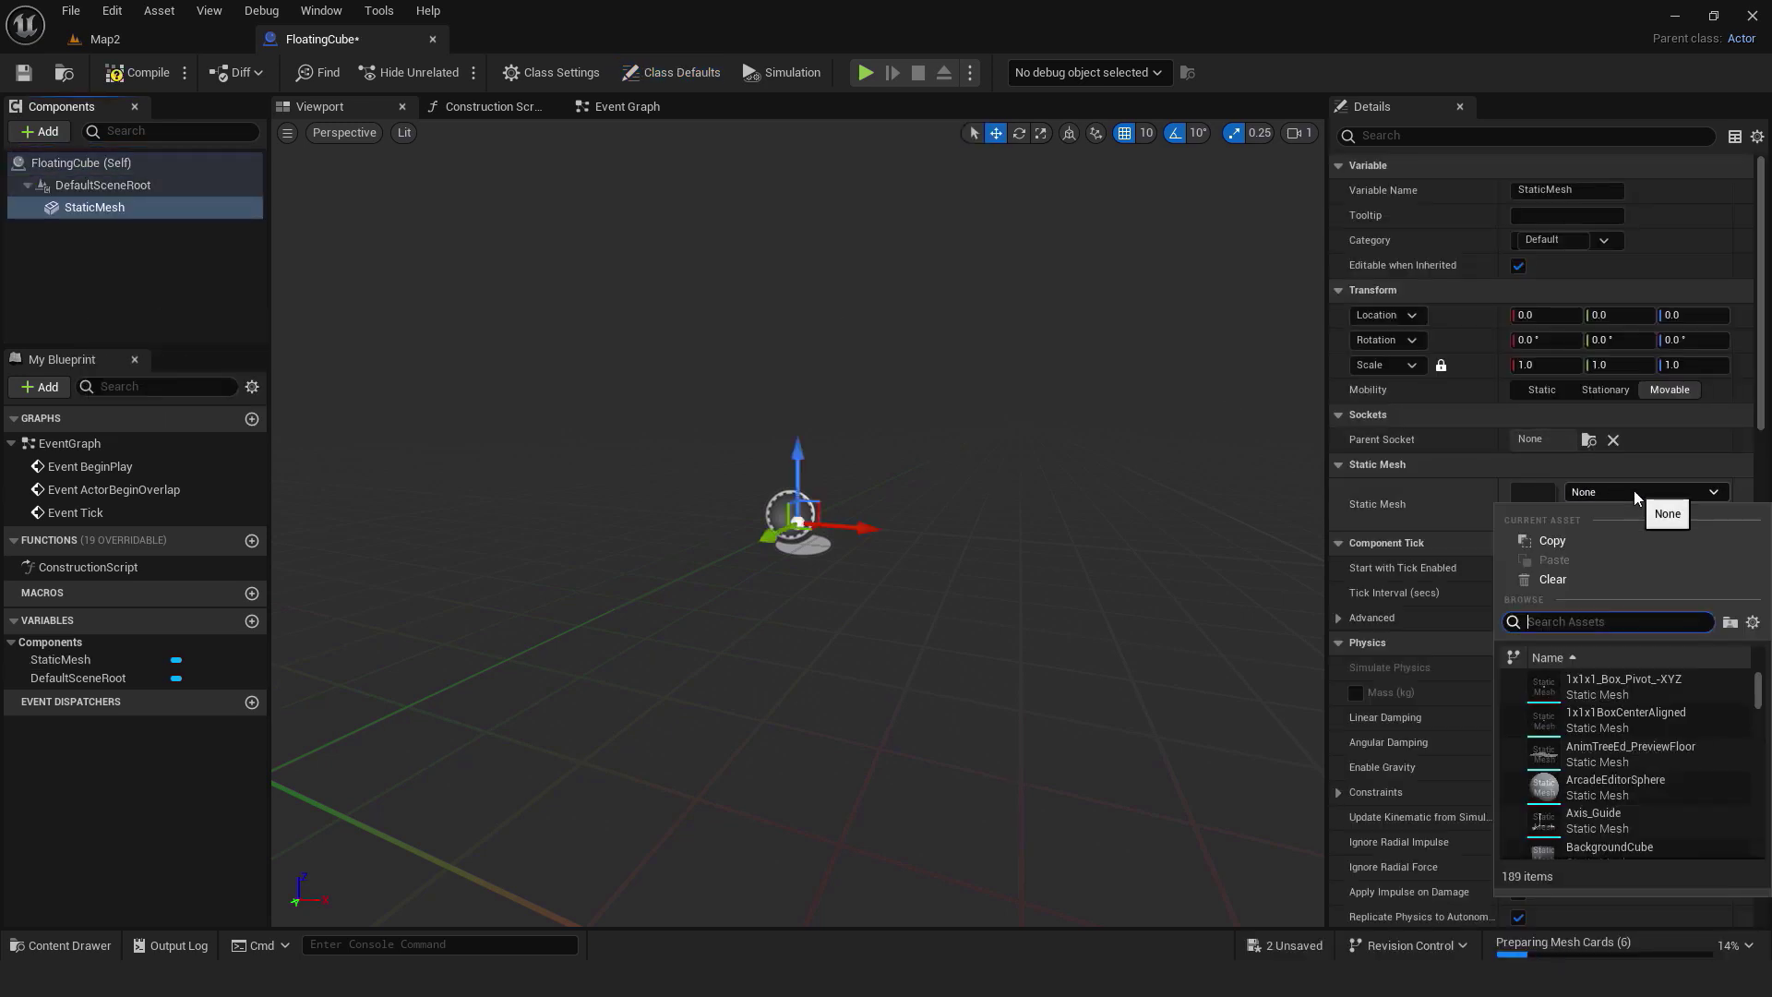
pyautogui.write('cube')
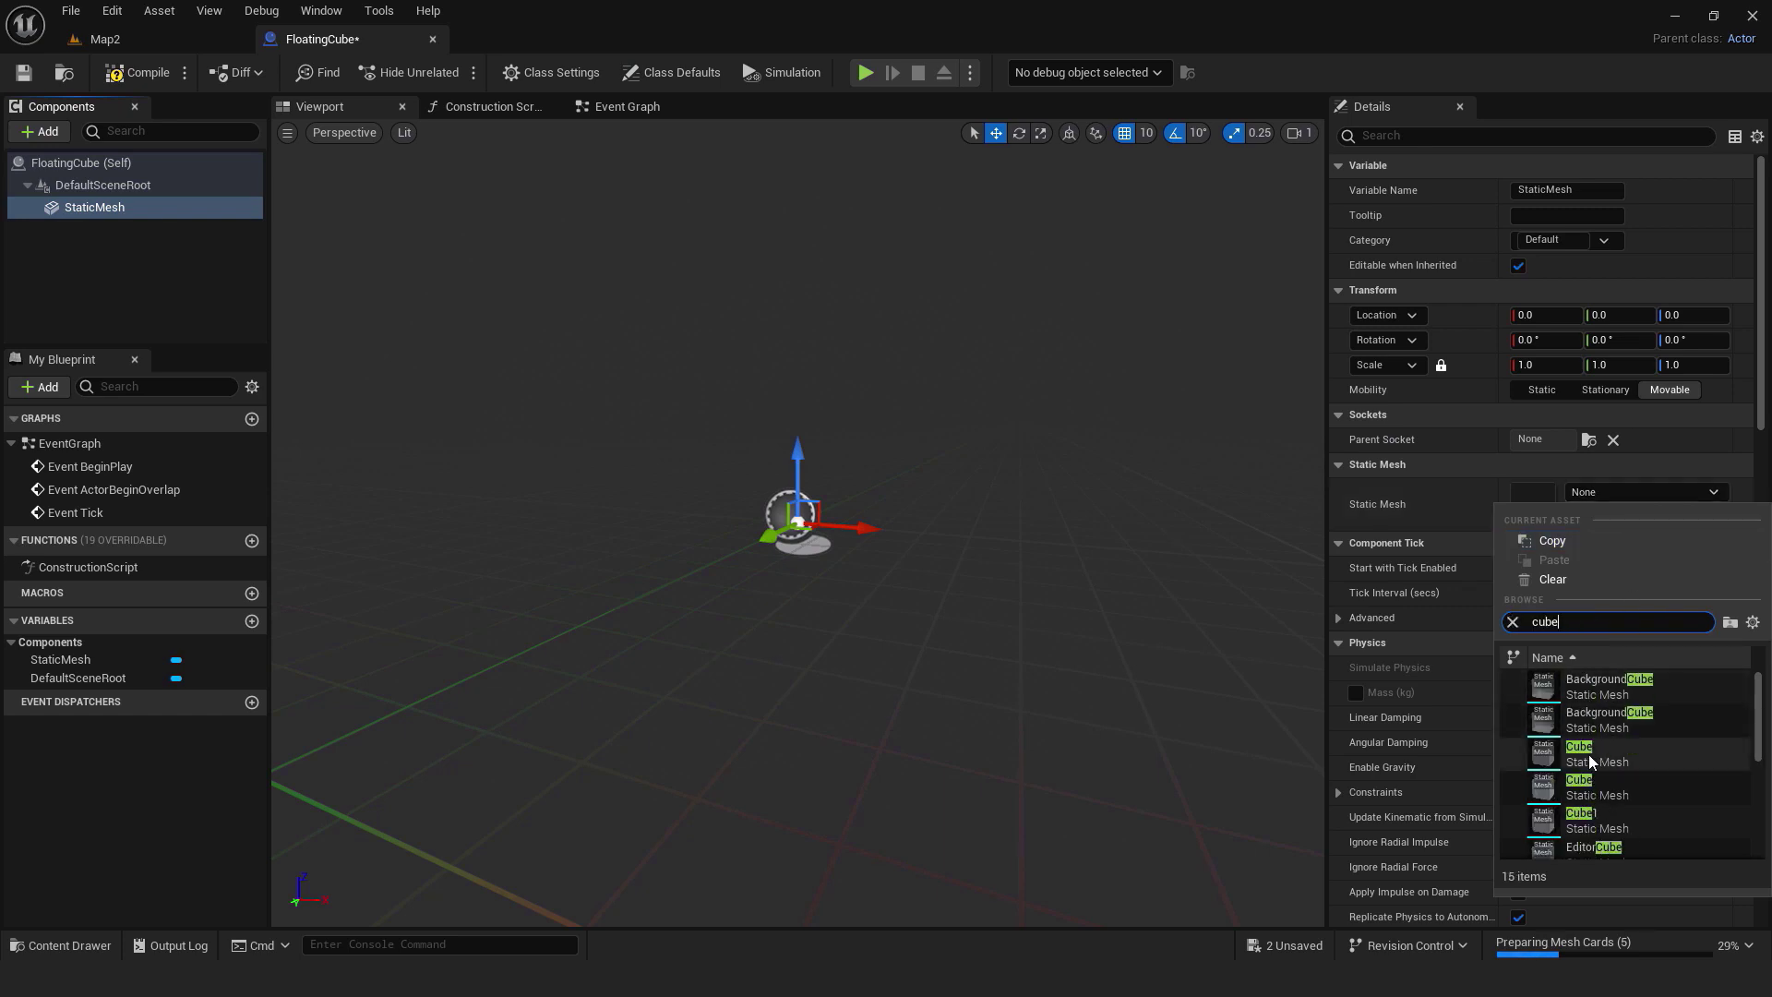
pyautogui.click(1587, 754)
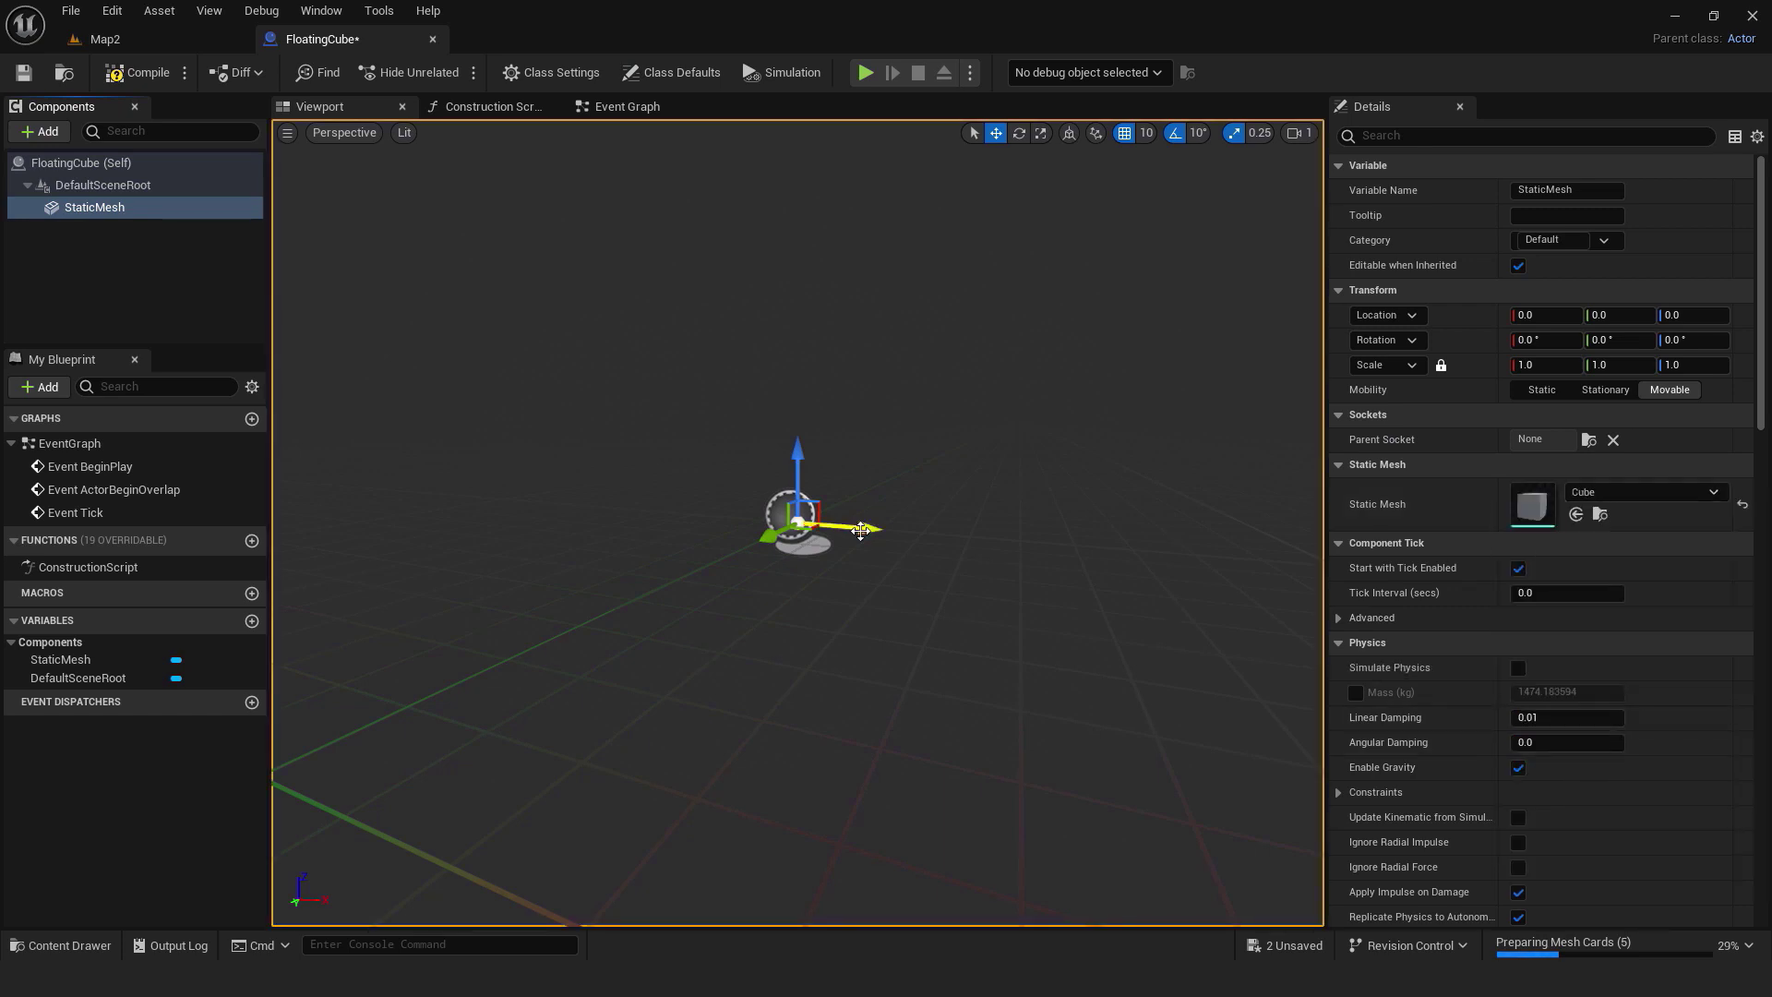
pyautogui.moveTo(970, 480); pyautogui.dragTo(1035, 498, button='right')
pyautogui.scroll(-1, 970, 480)
pyautogui.click(133, 76)
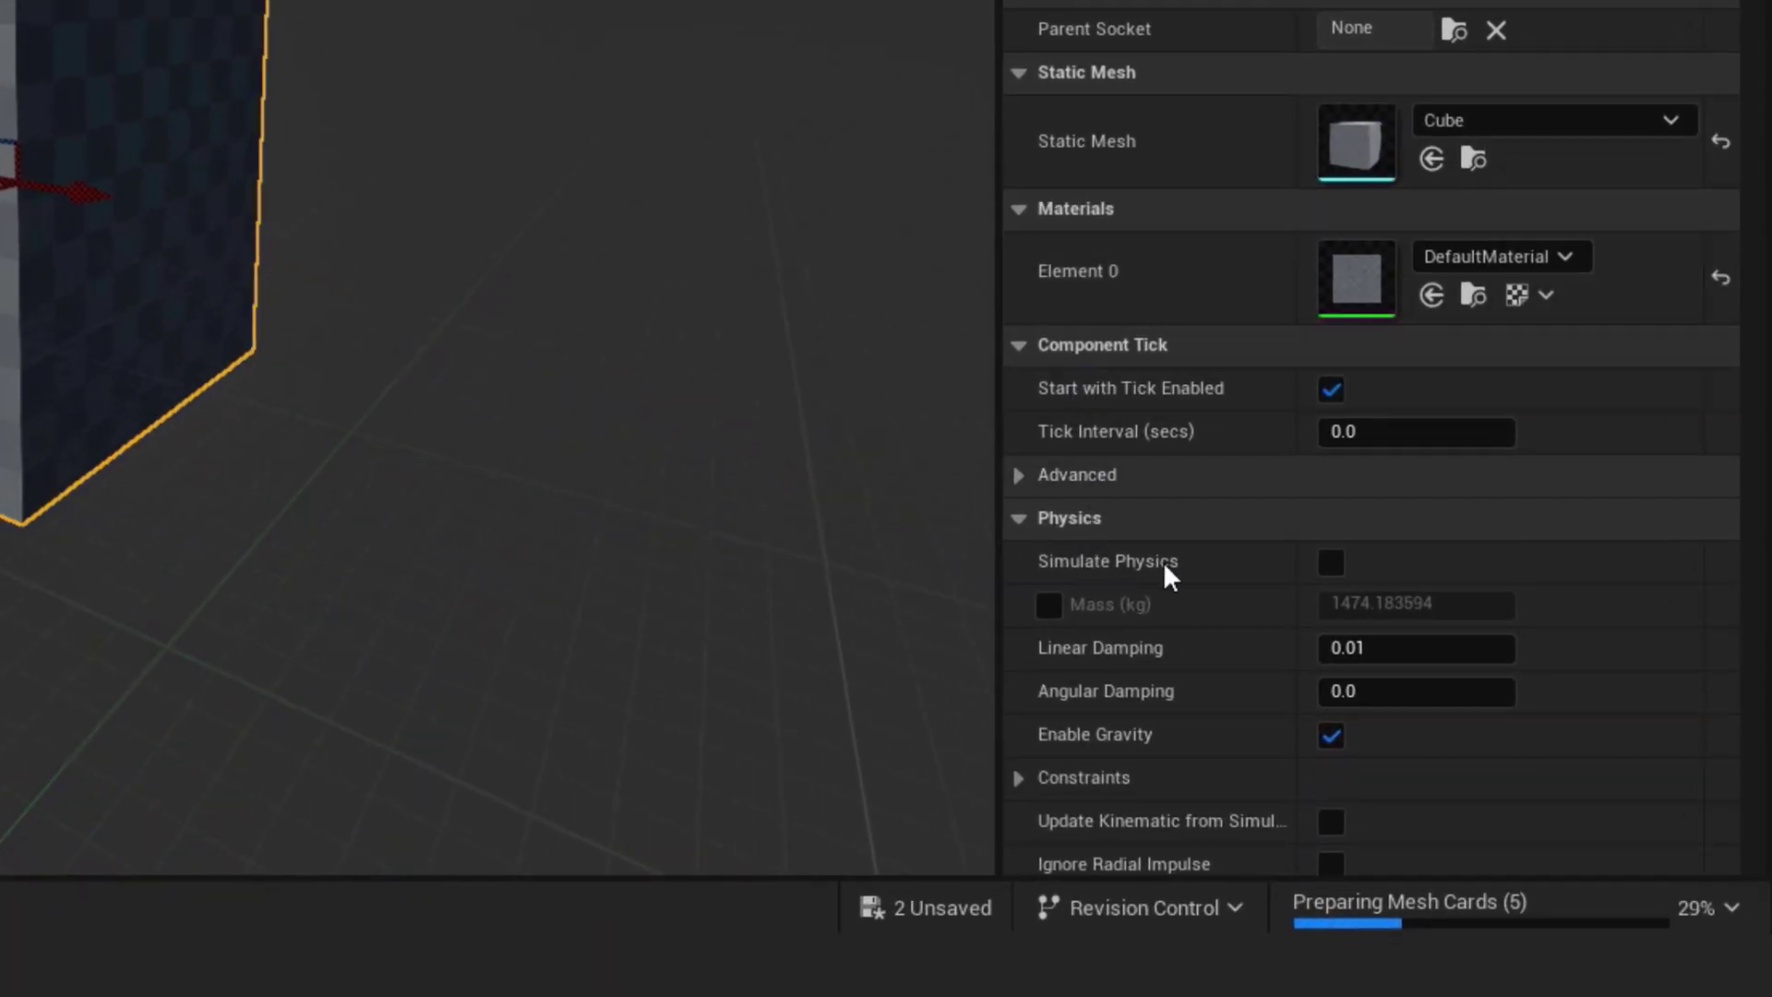
# Step: Enable Simulate Physics for the cube mesh and override its mass with 100 kg
pyautogui.click(1330, 562)
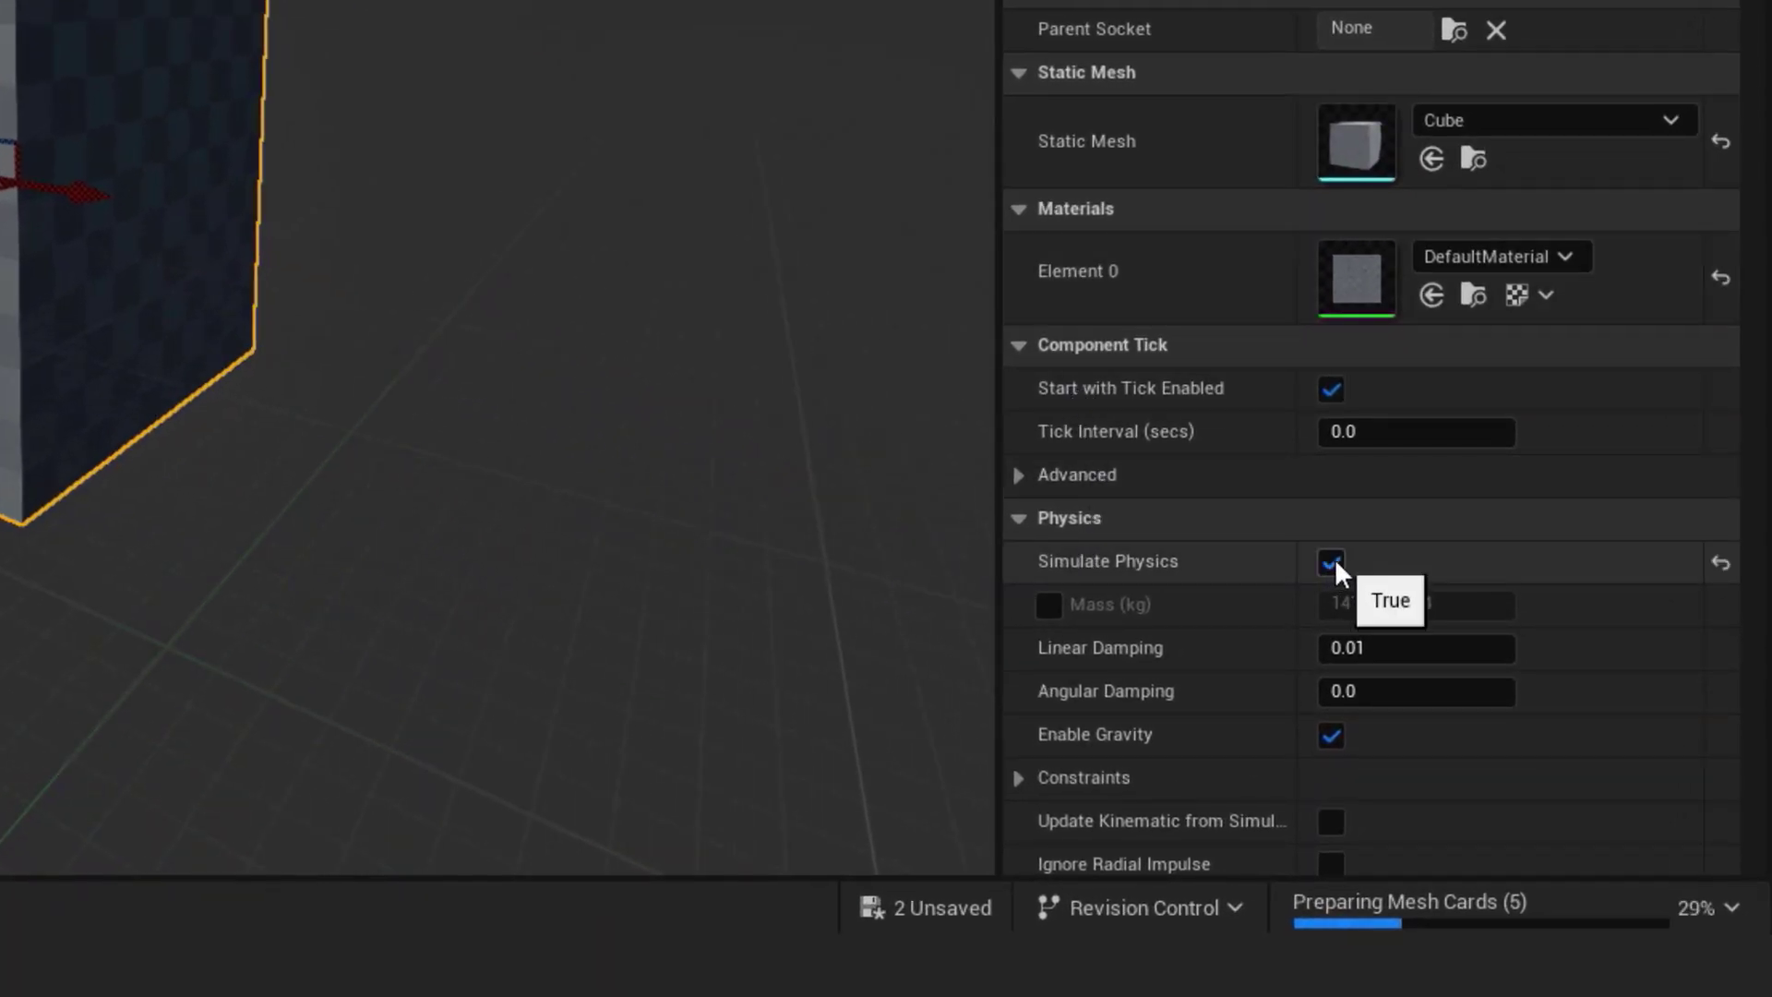
pyautogui.click(1049, 605)
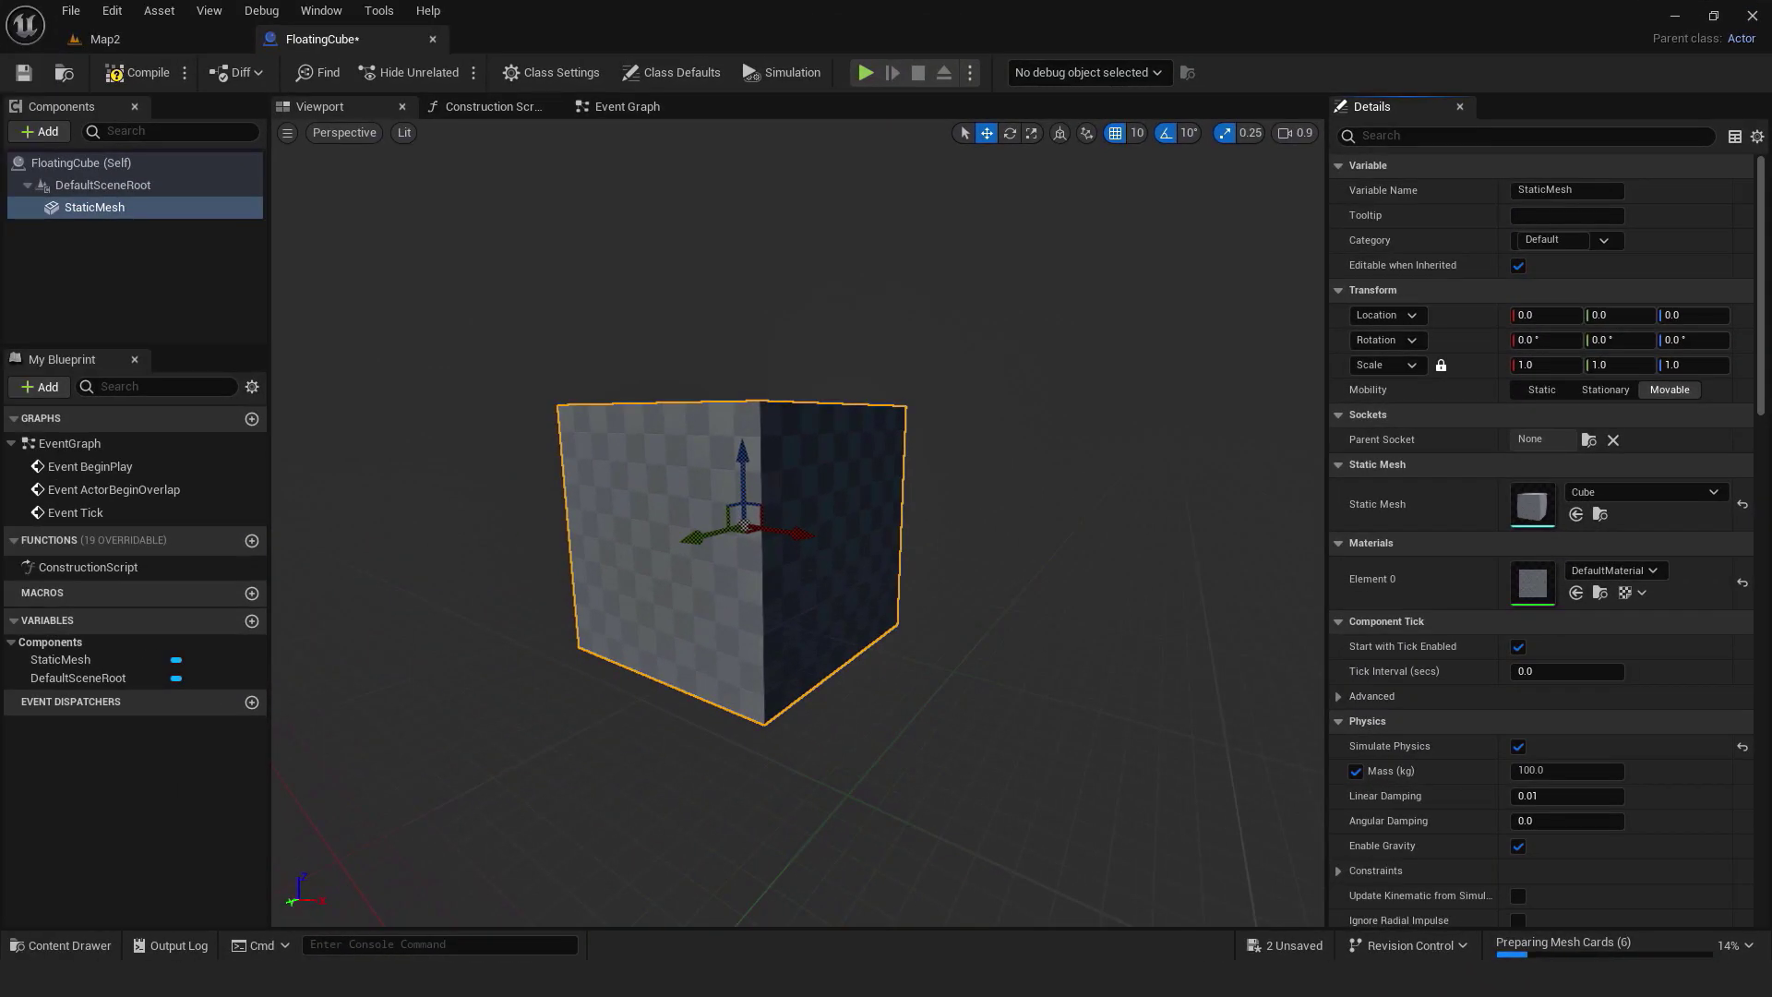
pyautogui.moveTo(1059, 330); pyautogui.dragTo(1060, 330, button='right')
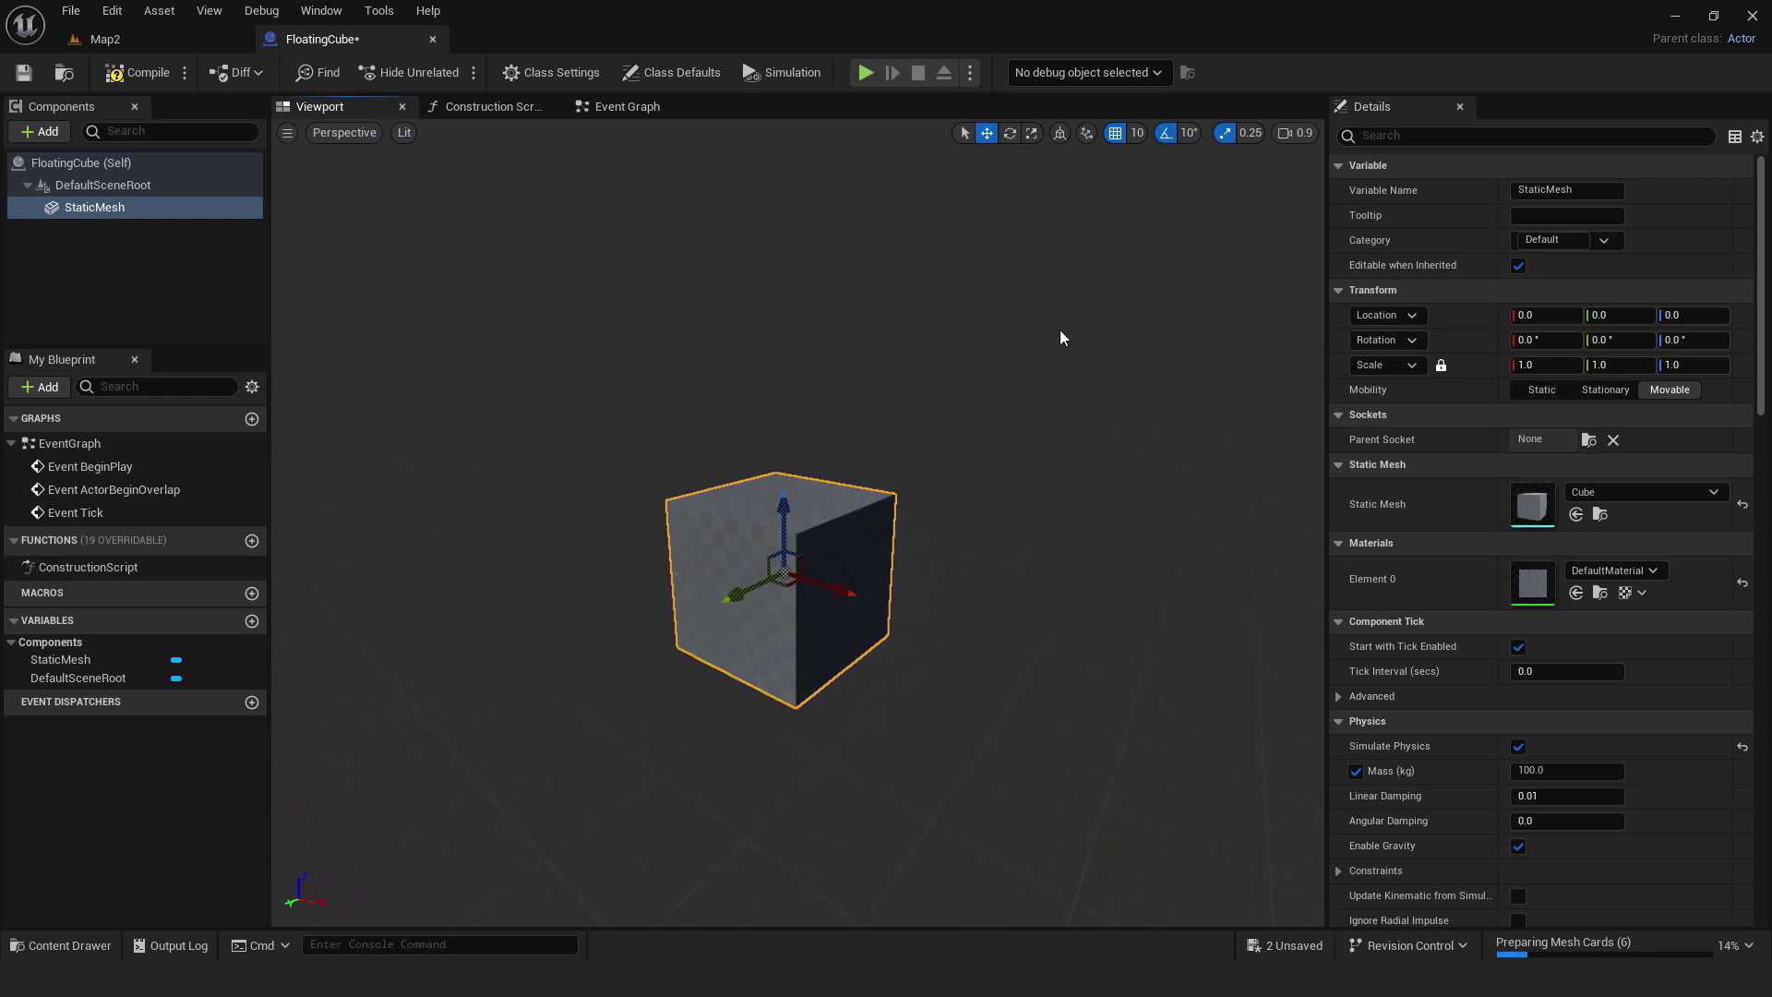
# Step: Add a Buoyancy component to the FloatingCube Blueprint
pyautogui.click(35, 135)
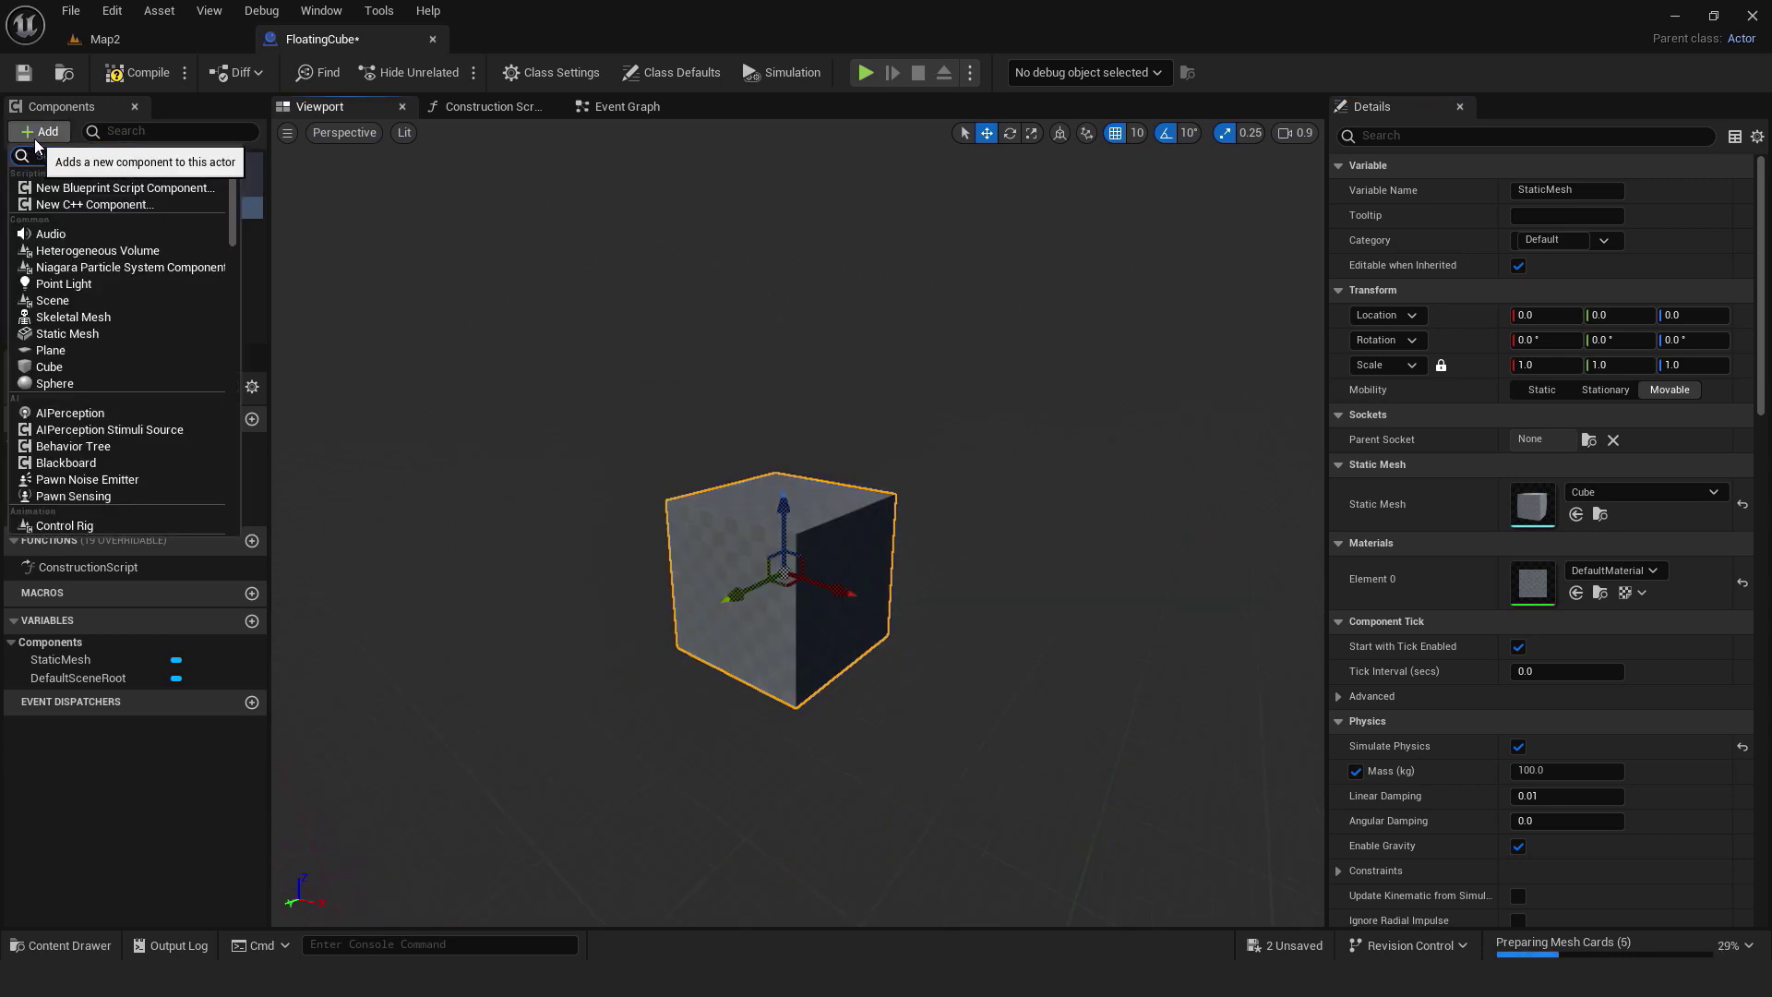
pyautogui.write('buo')
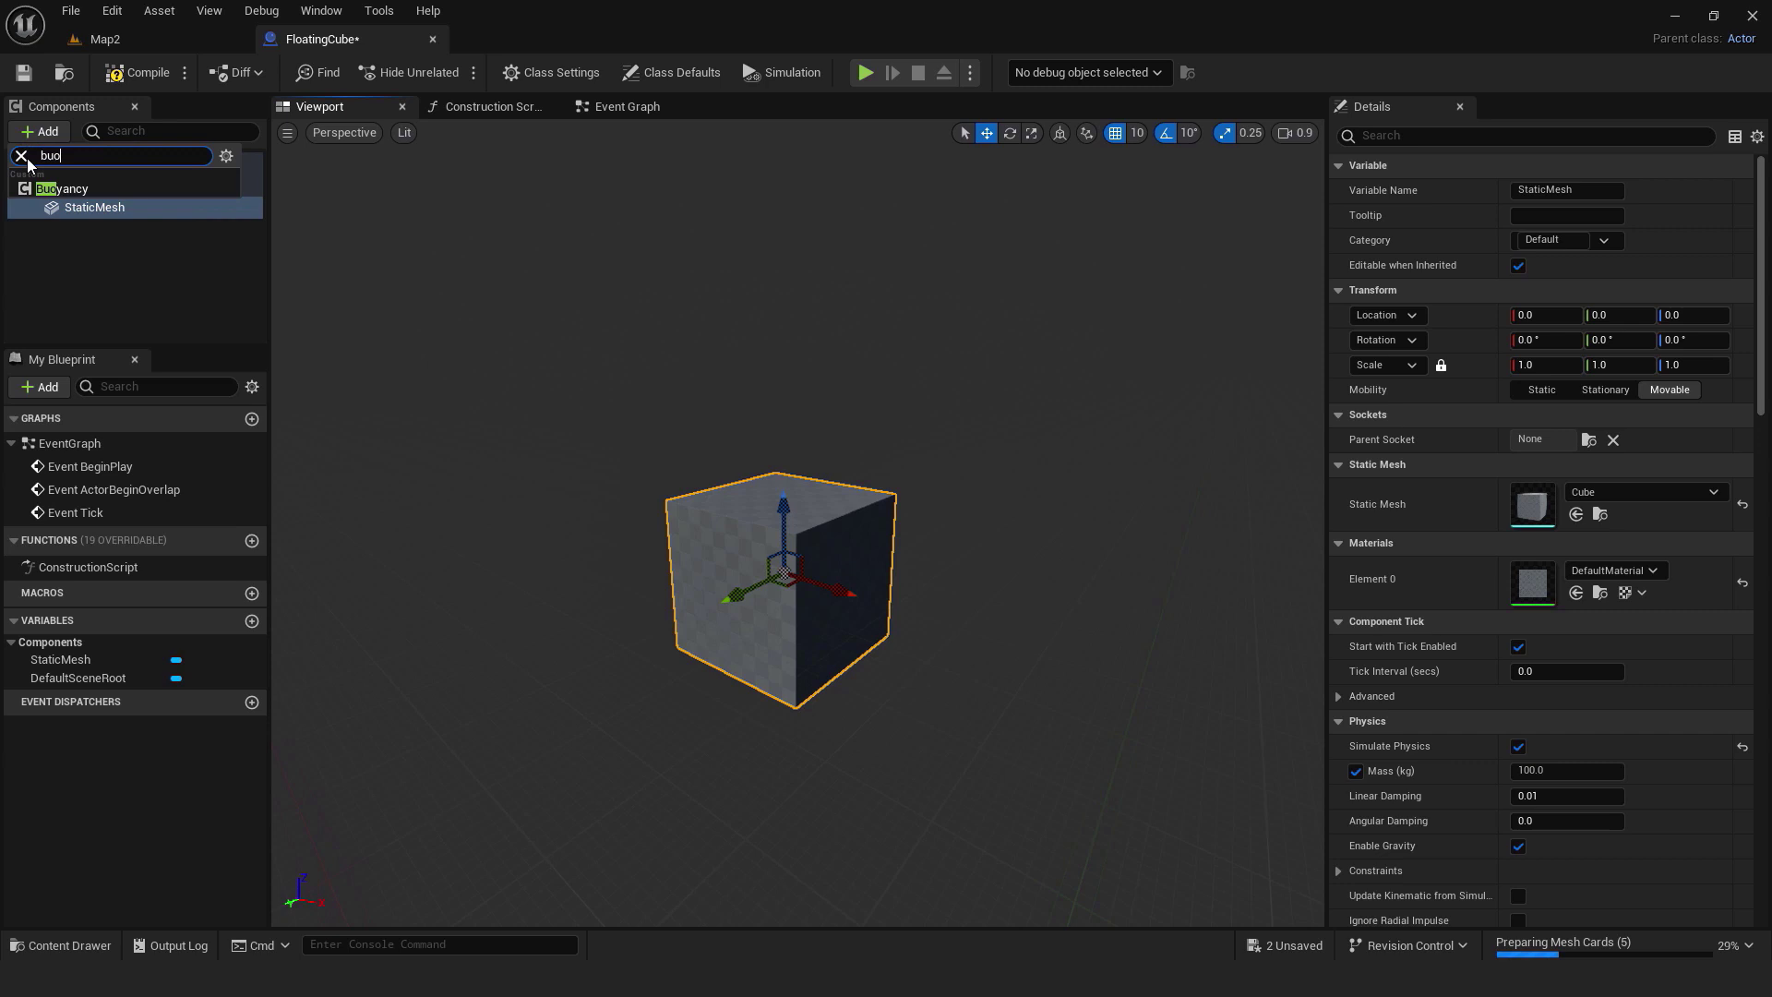
pyautogui.click(62, 188)
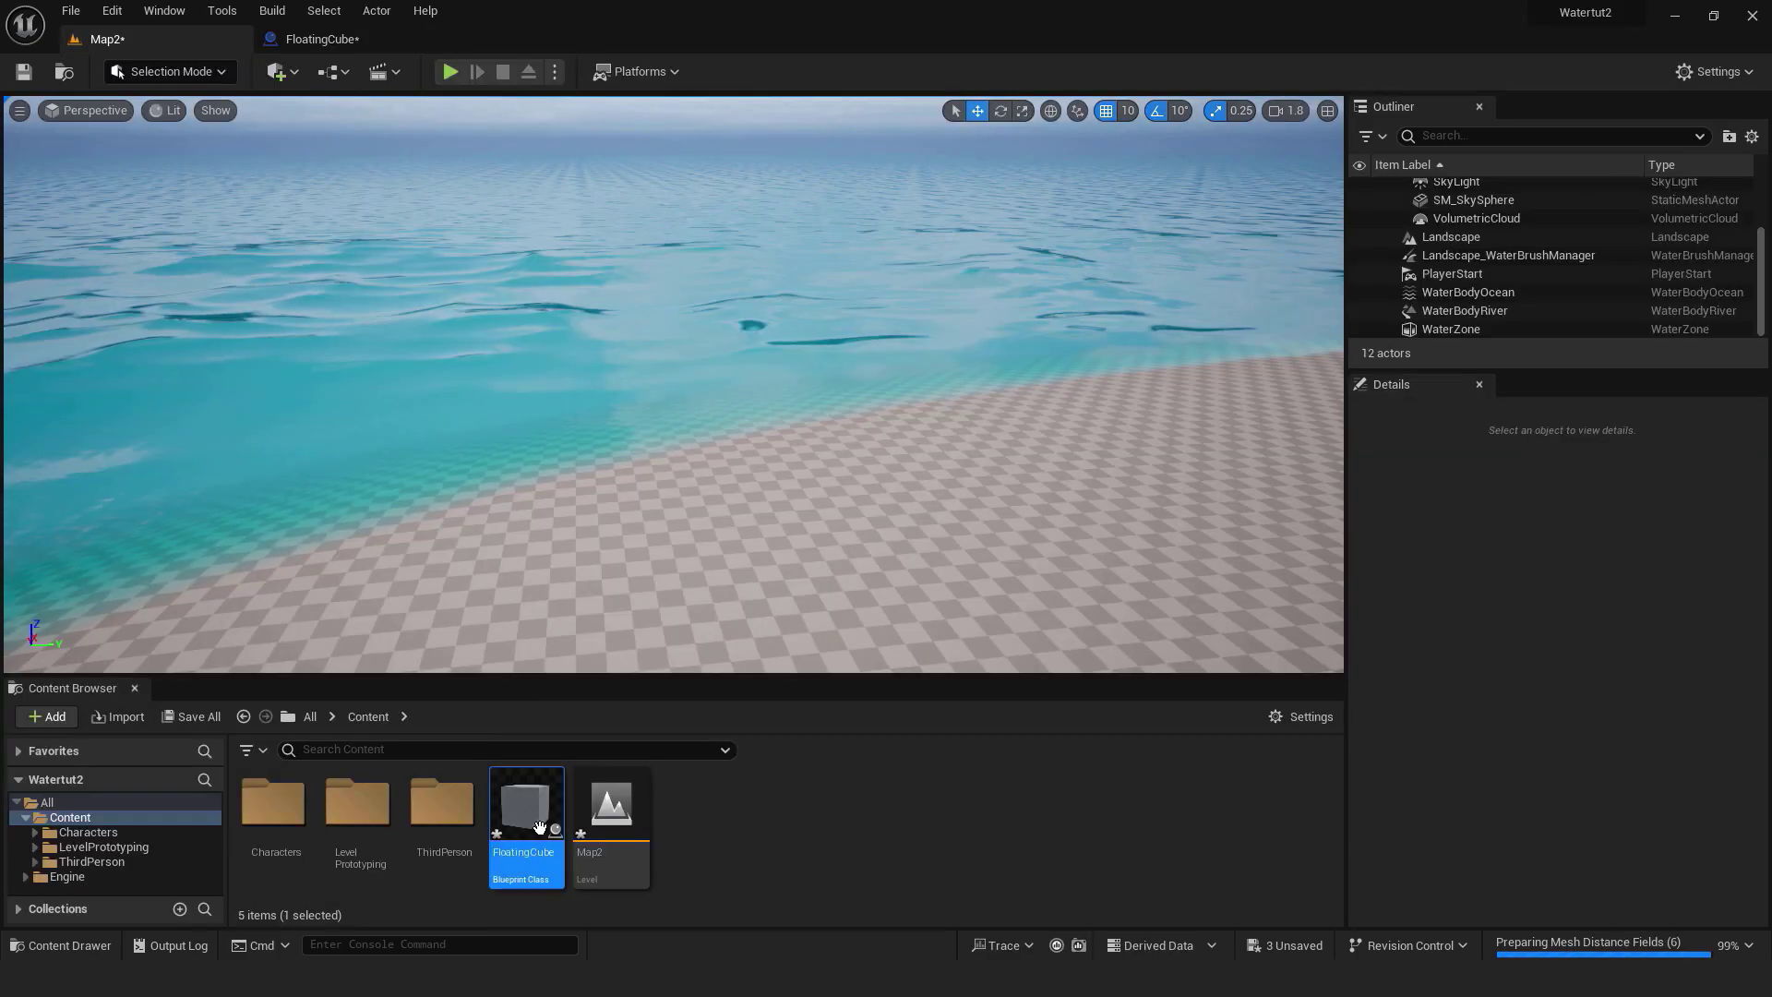
# Step: Place a FloatingCube instance in the Map2 level, over the ocean water just off the shore
pyautogui.moveTo(542, 820); pyautogui.dragTo(559, 353)
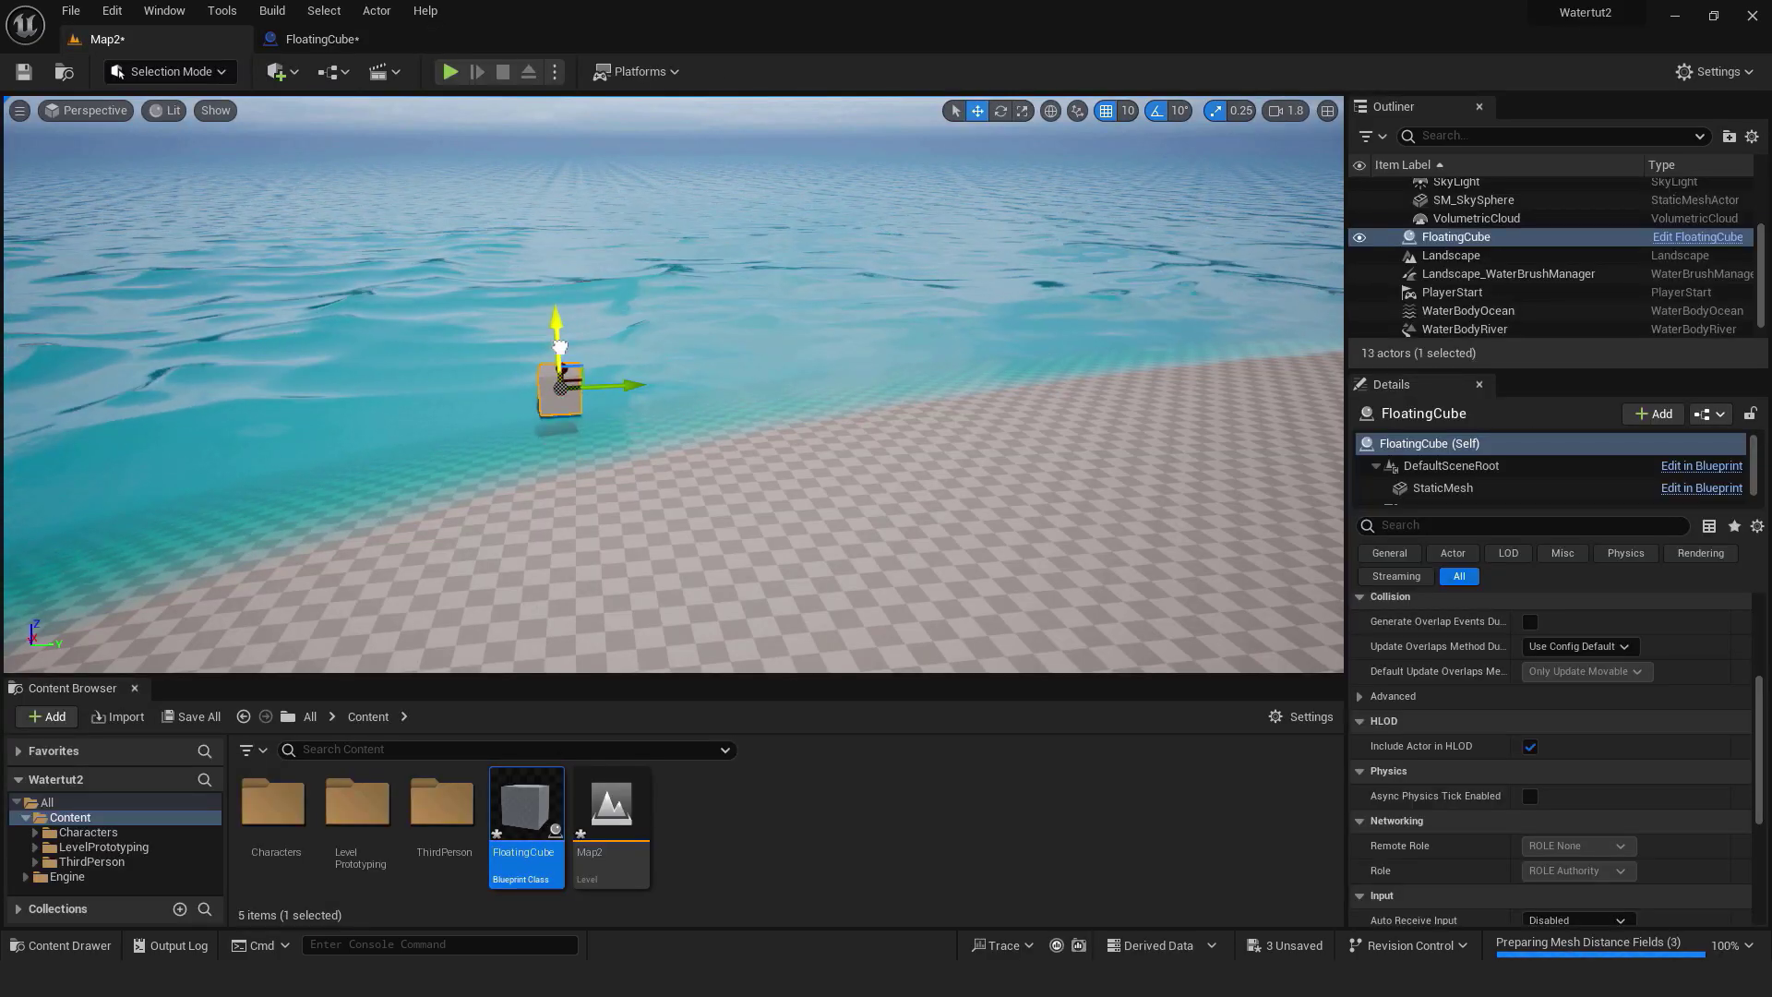
pyautogui.press('w')
pyautogui.moveTo(645, 394); pyautogui.dragTo(904, 462, button='right')
pyautogui.moveTo(462, 379); pyautogui.dragTo(763, 199, button='right')
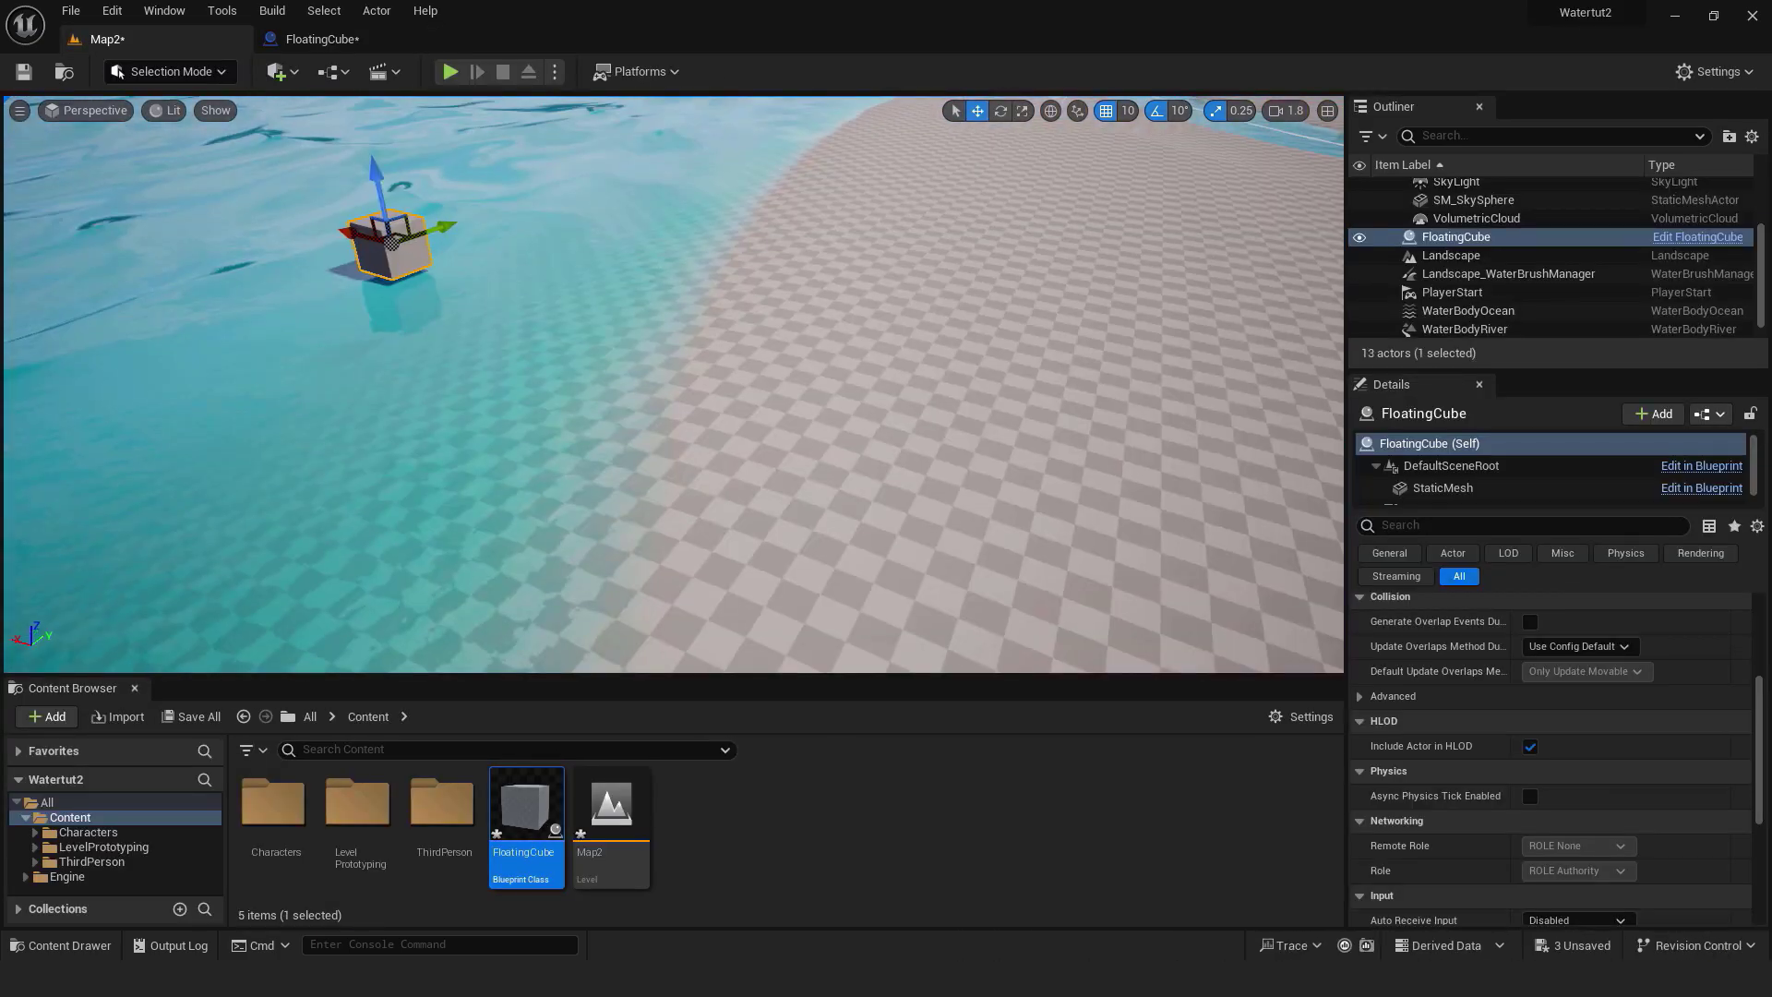
# Step: Play the level from the beach near the cube and walk the character around to check how the cube behaves in water
pyautogui.rightClick(763, 199)
pyautogui.click(803, 742)
pyautogui.click(755, 323)
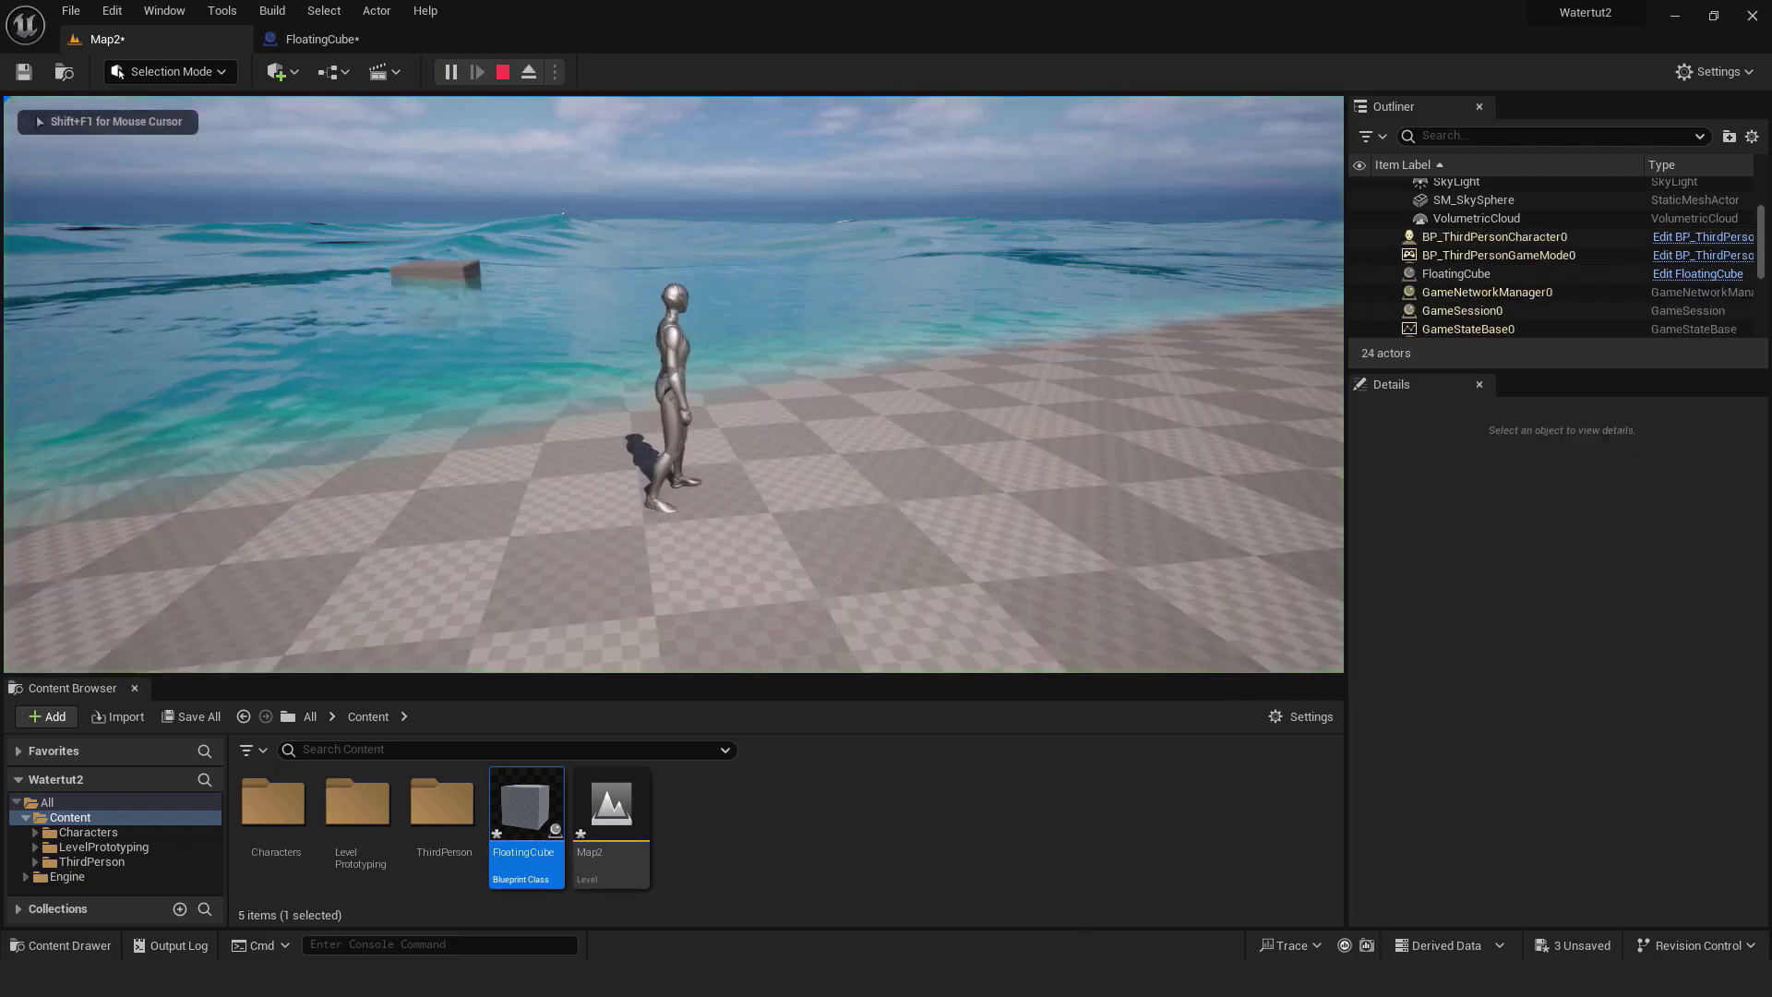
pyautogui.press('w')
pyautogui.press('s')
pyautogui.press('w')
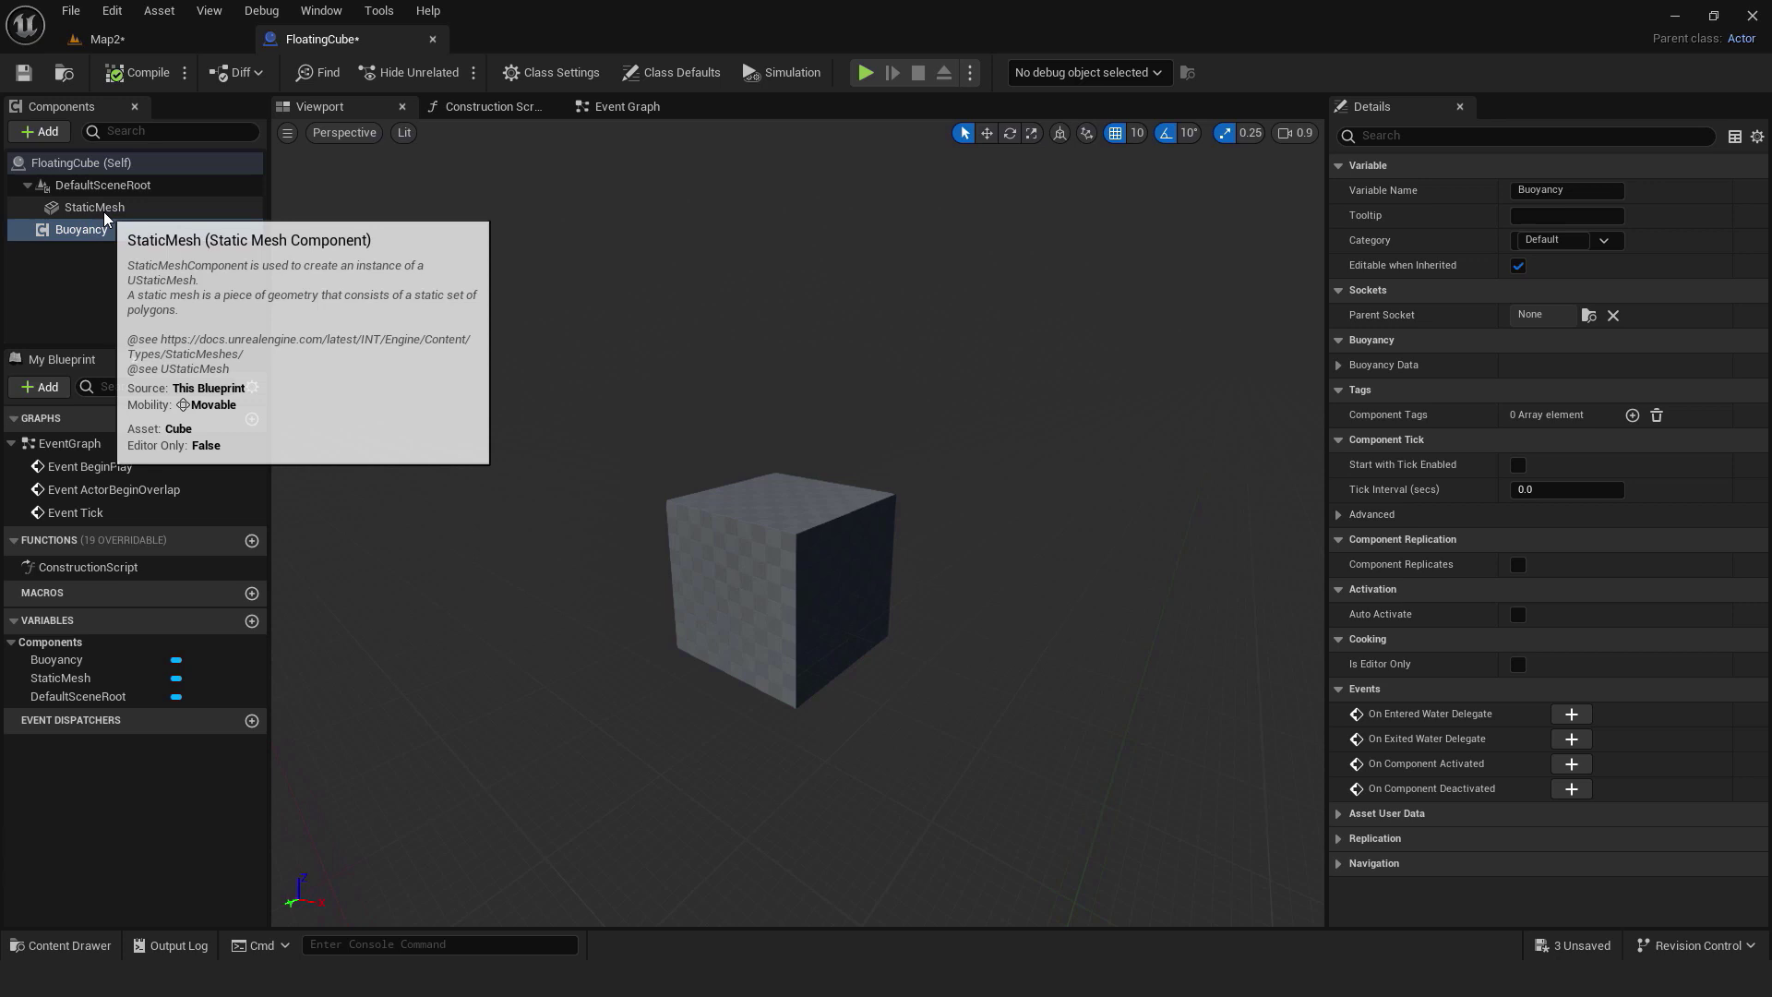
# Step: Make StaticMesh the root component of the FloatingCube Blueprint, and add one pontoon to the Buoyancy component's Buoyancy Data
pyautogui.moveTo(109, 202); pyautogui.dragTo(114, 186)
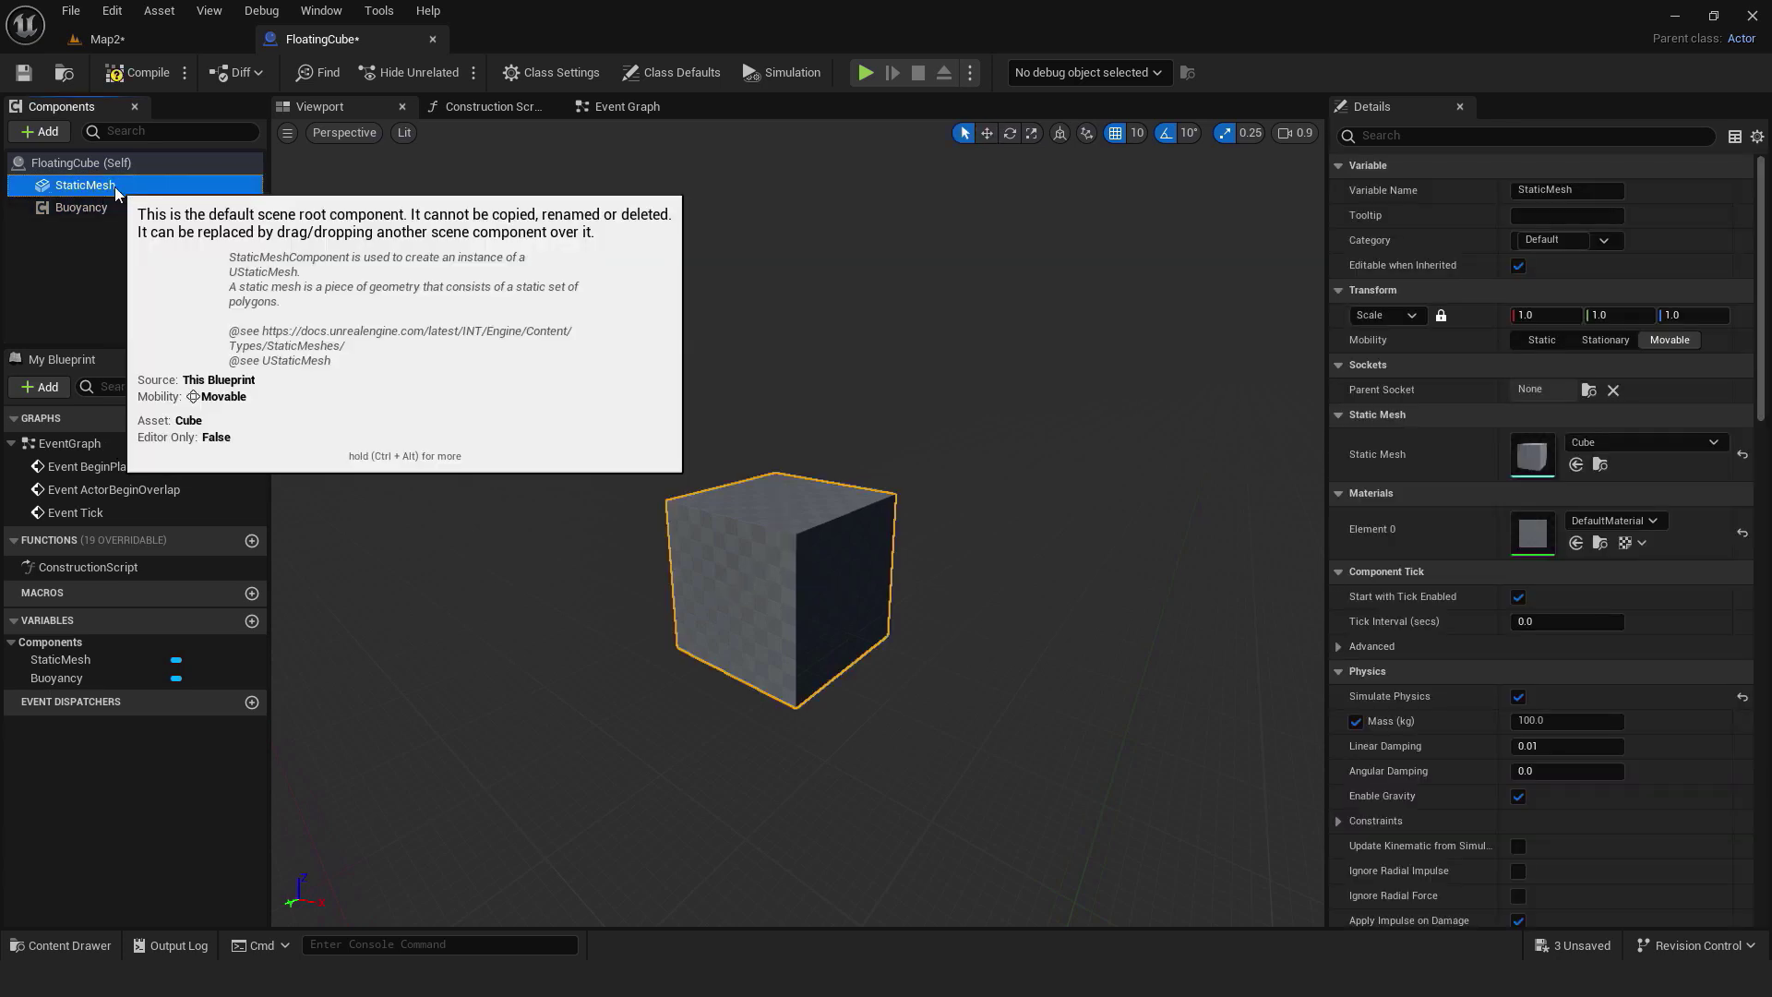
pyautogui.click(113, 207)
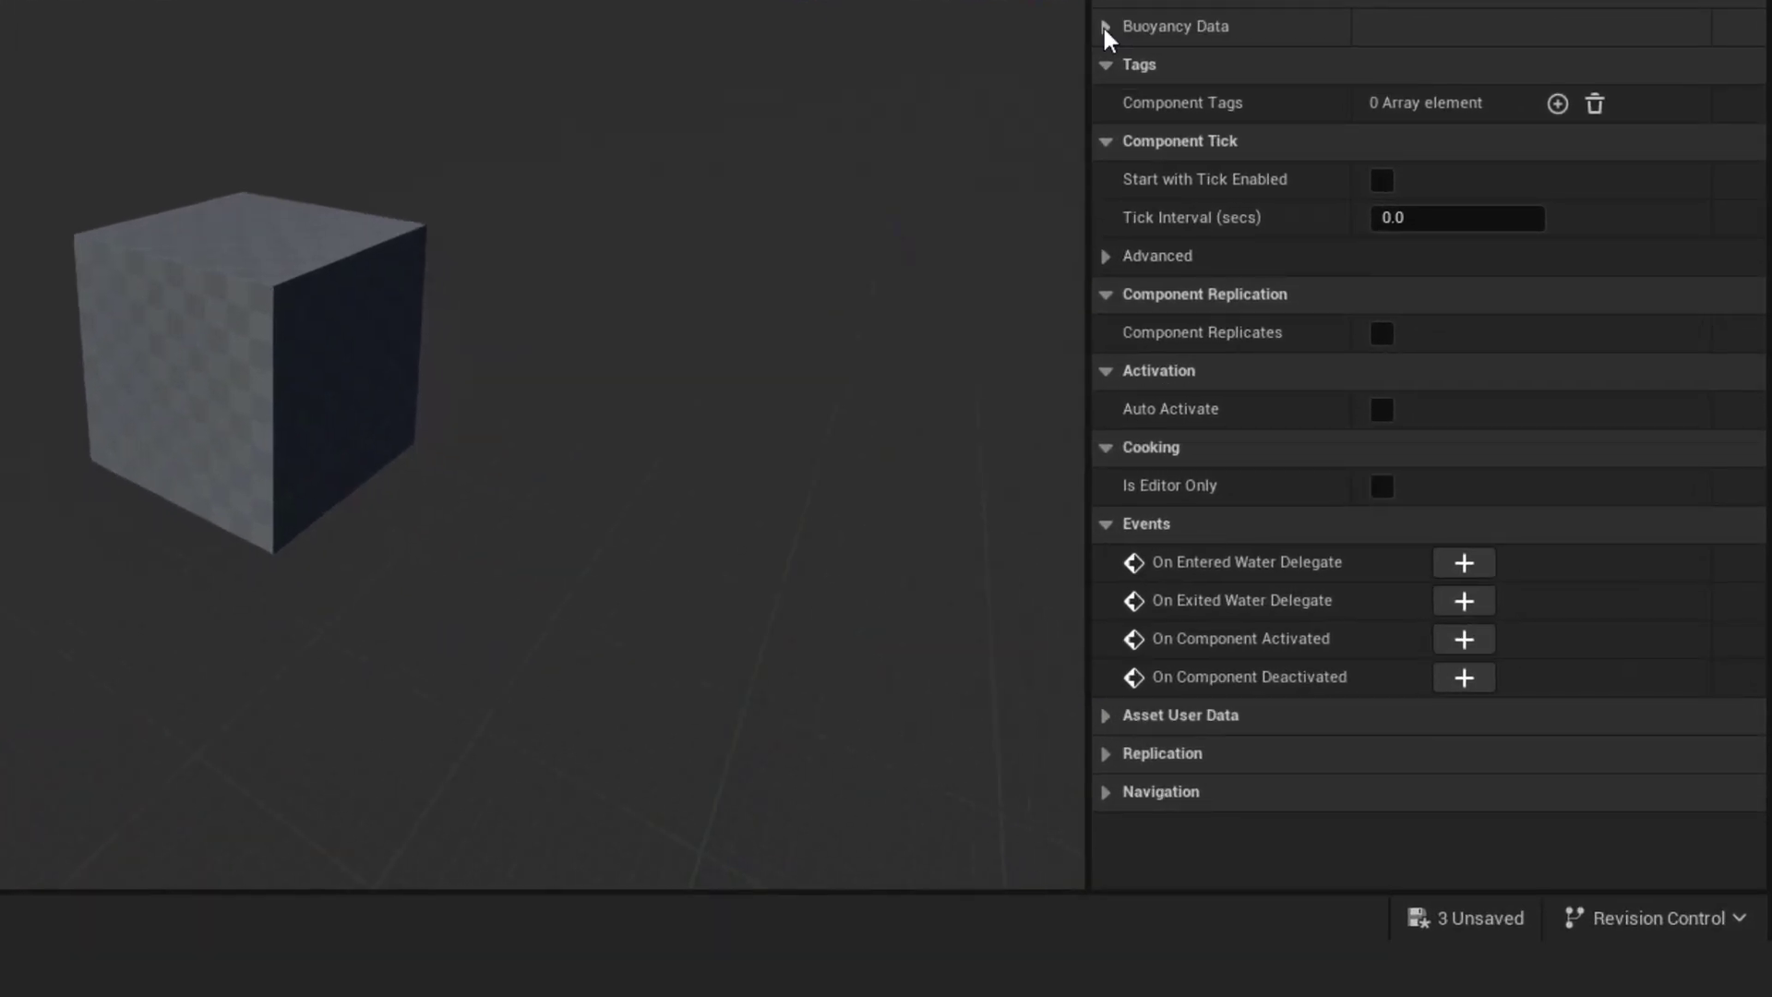
pyautogui.click(1104, 26)
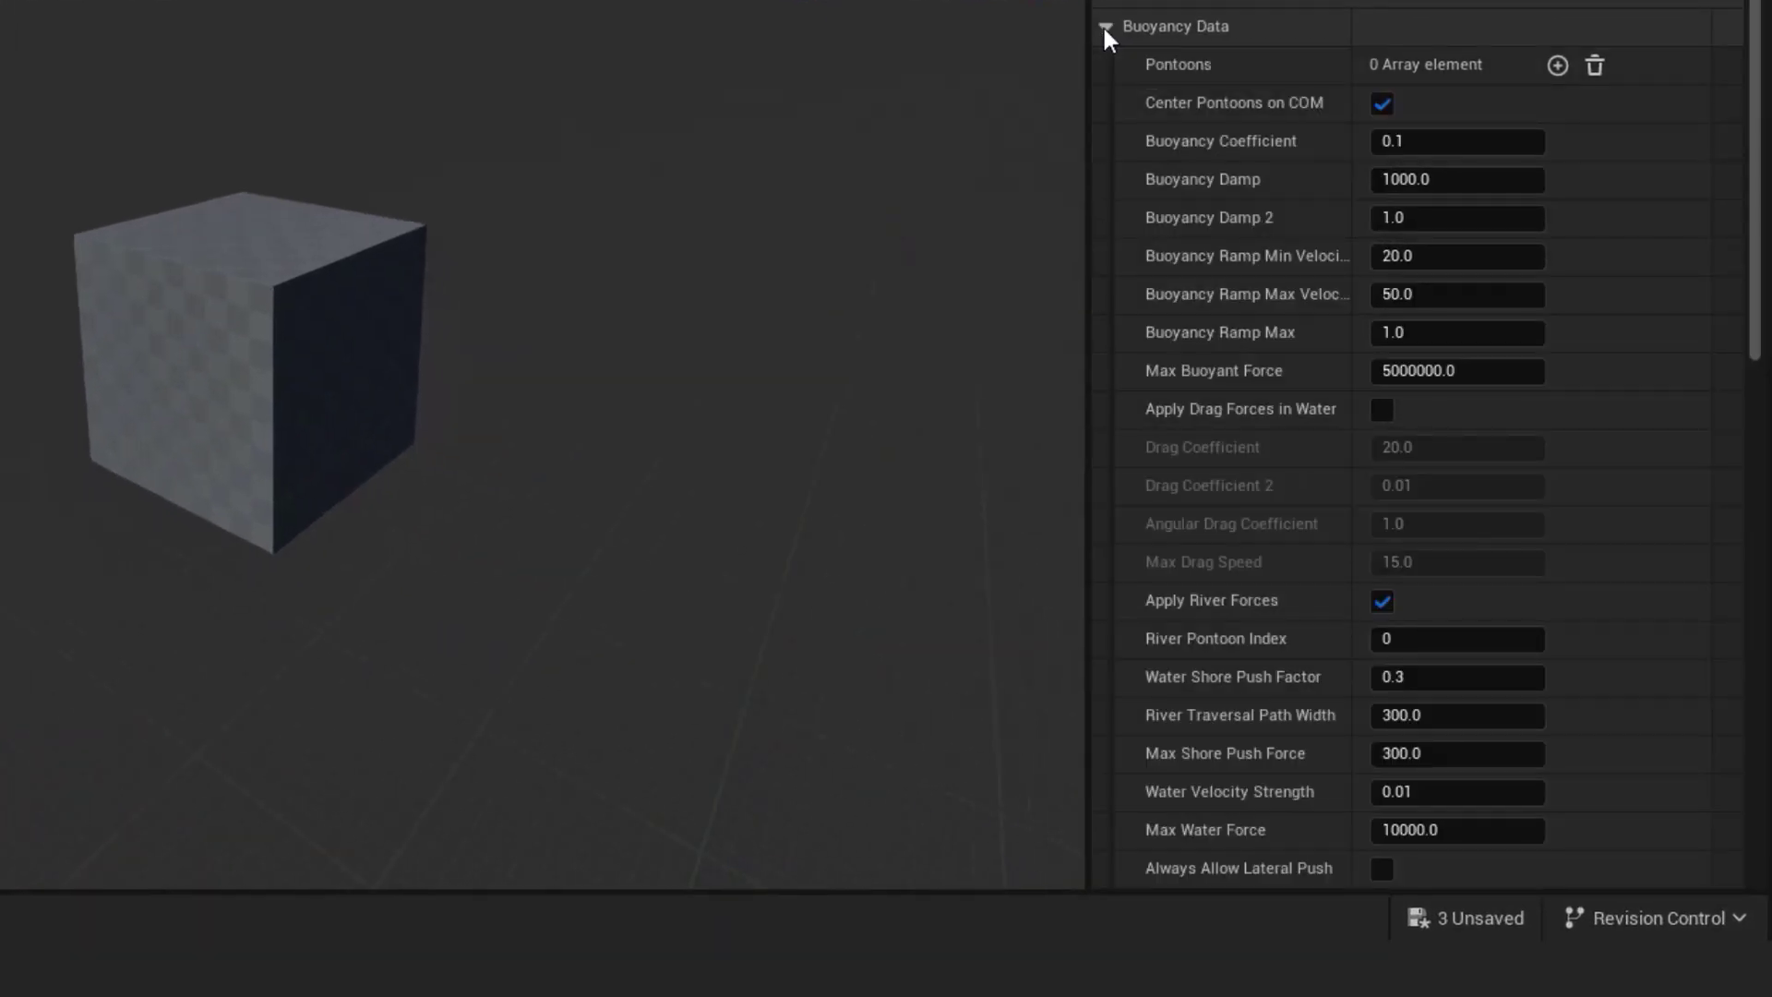
pyautogui.click(1558, 67)
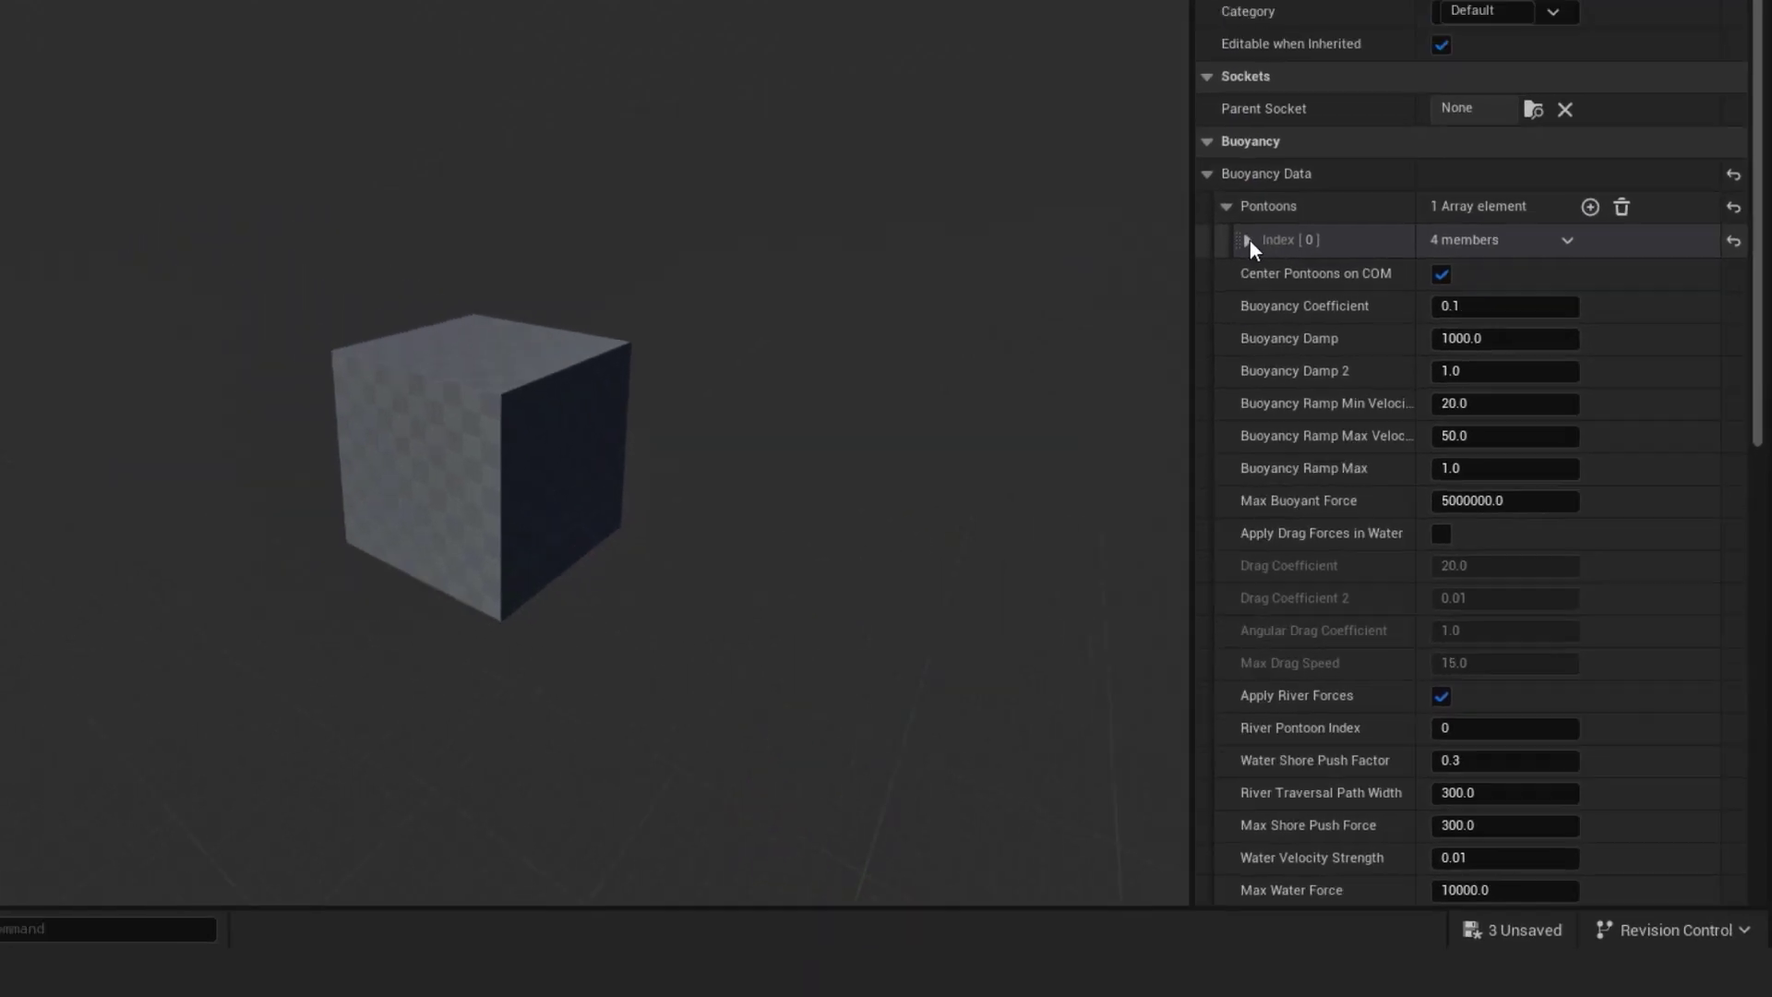
pyautogui.click(1153, 105)
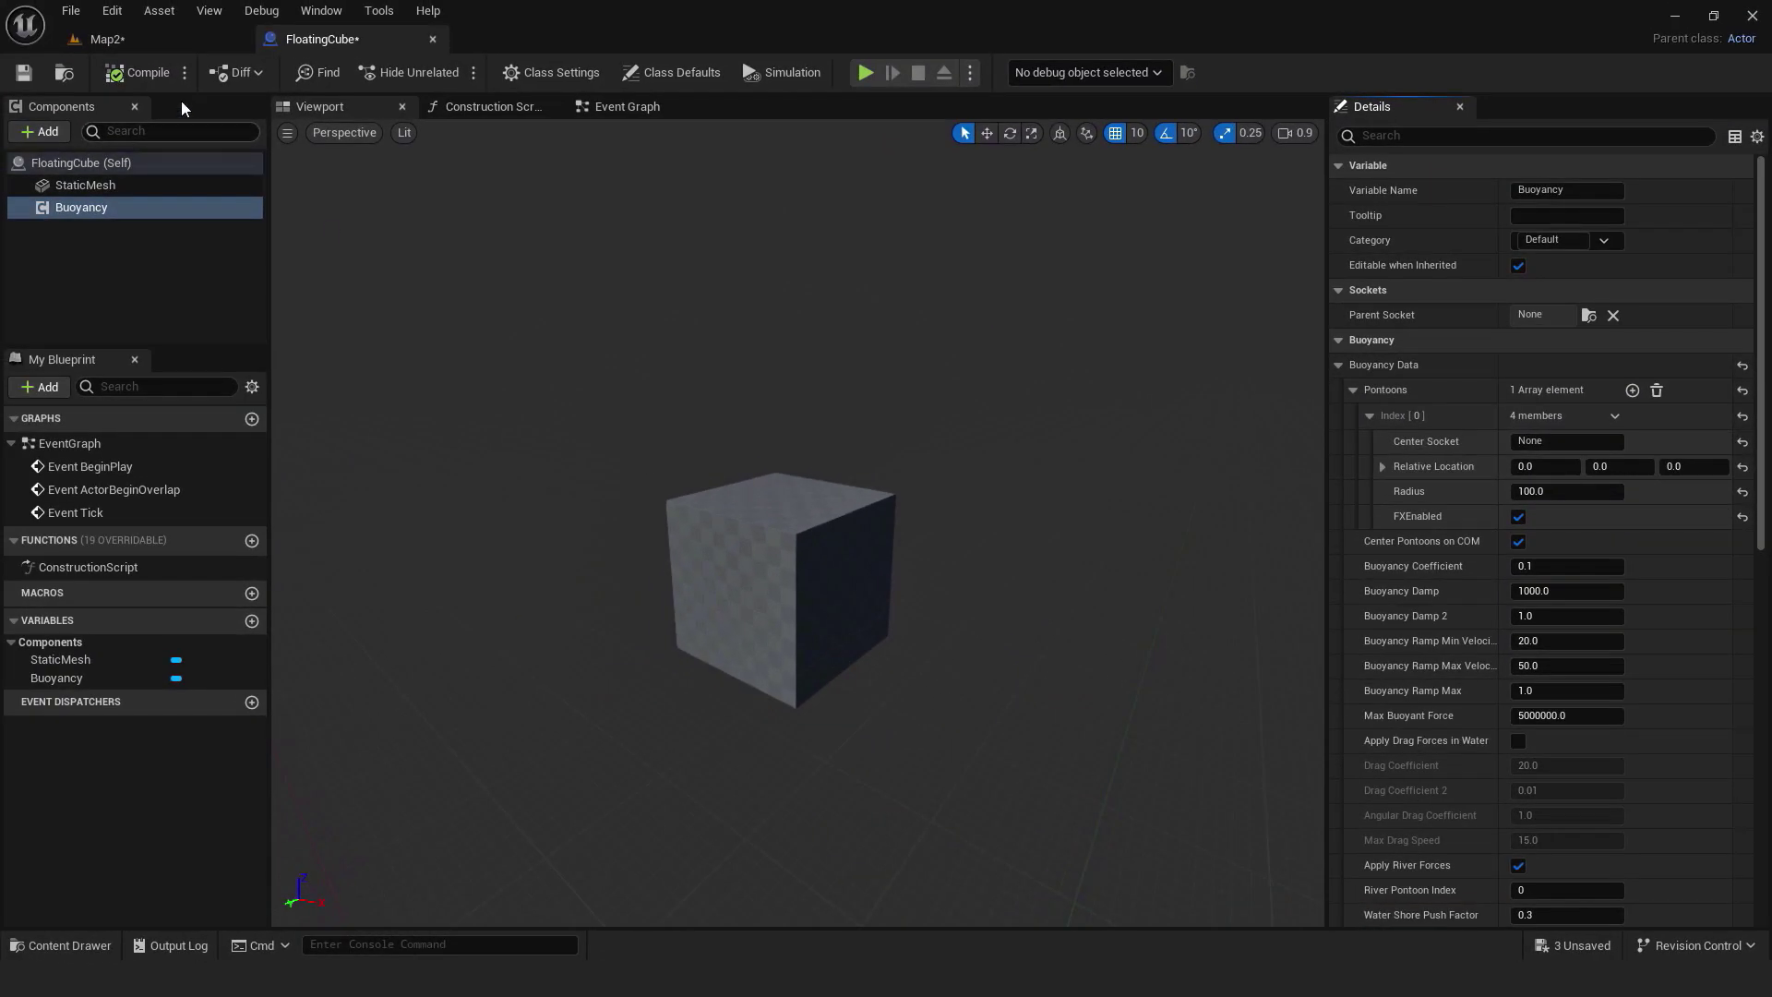
# Step: Play Map2 from the shore beside the cube and move the character through the water up to it to check its floating
pyautogui.moveTo(728, 830)
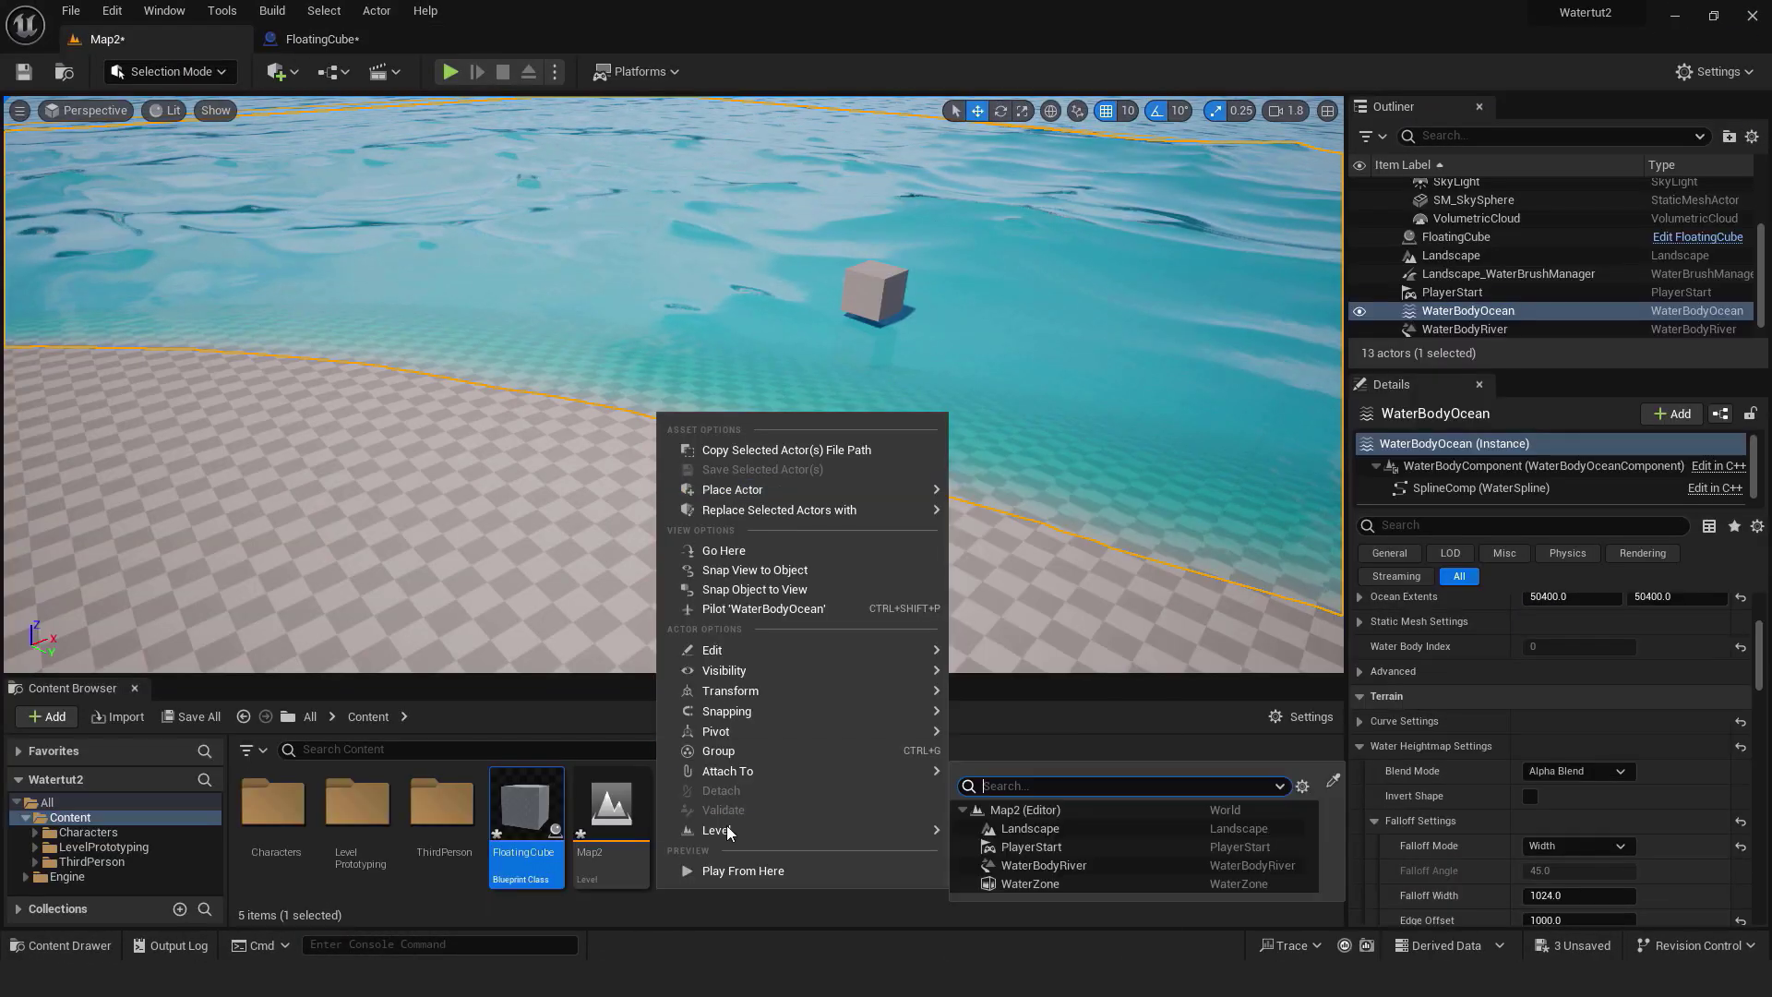
pyautogui.click(734, 870)
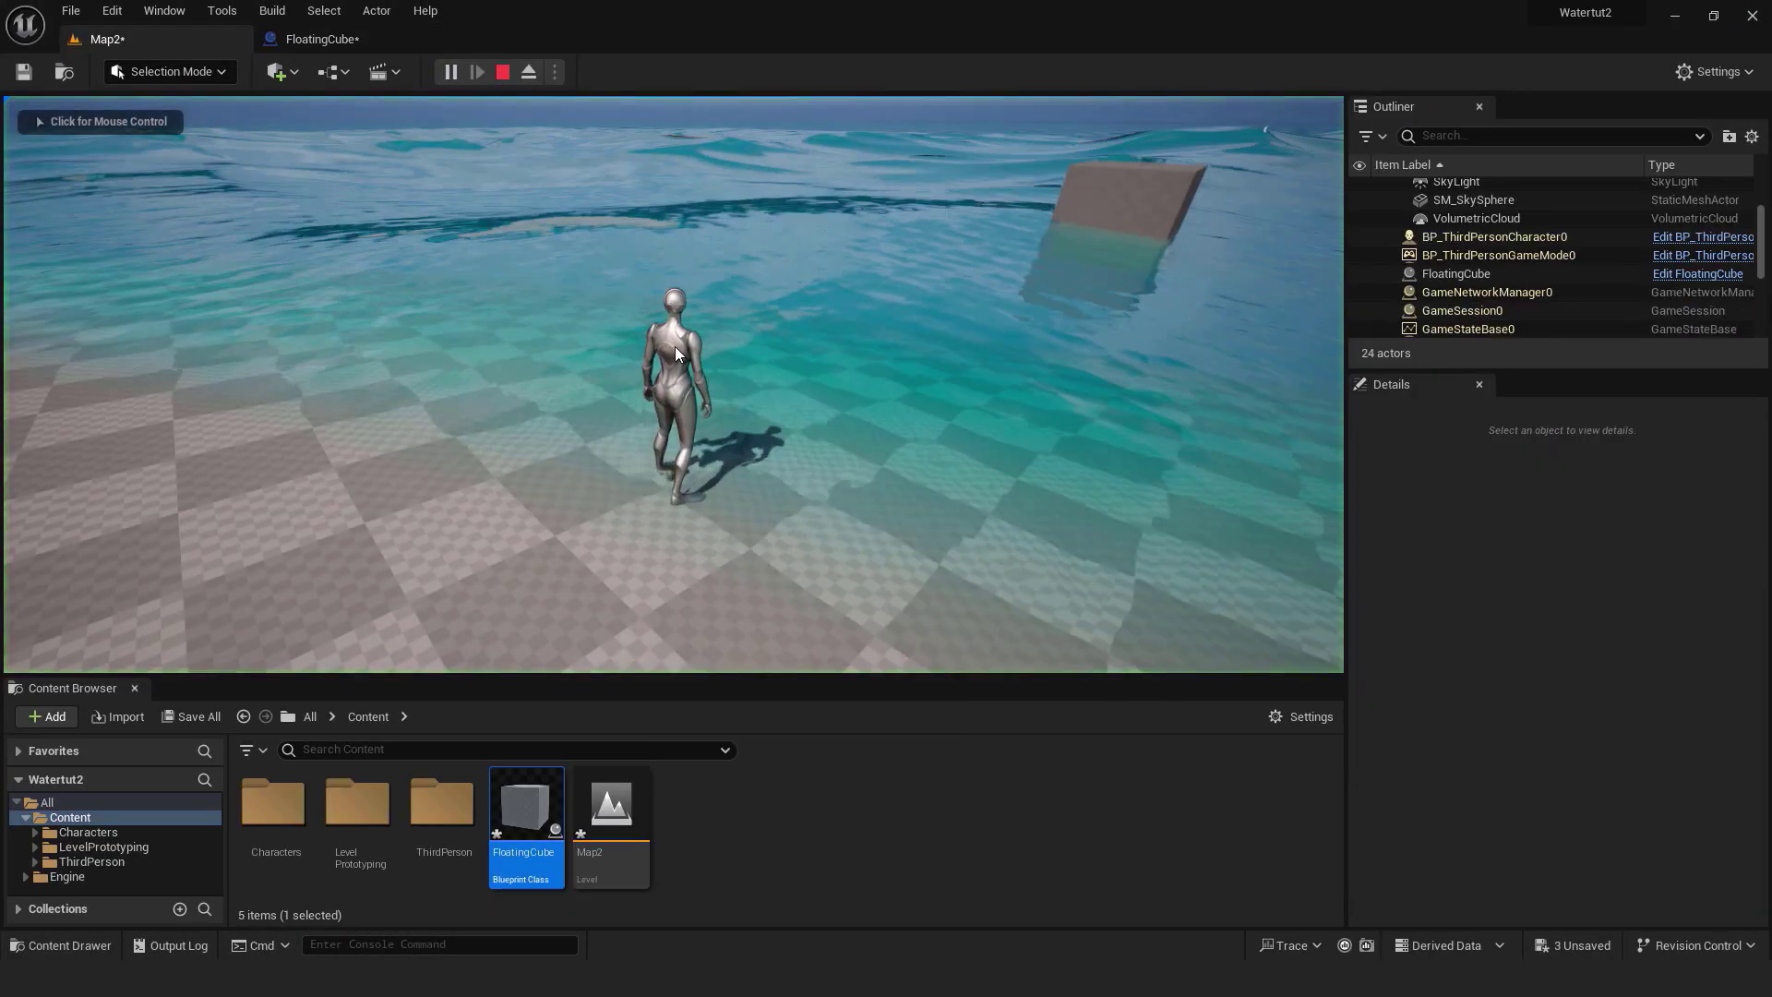
pyautogui.press('w')
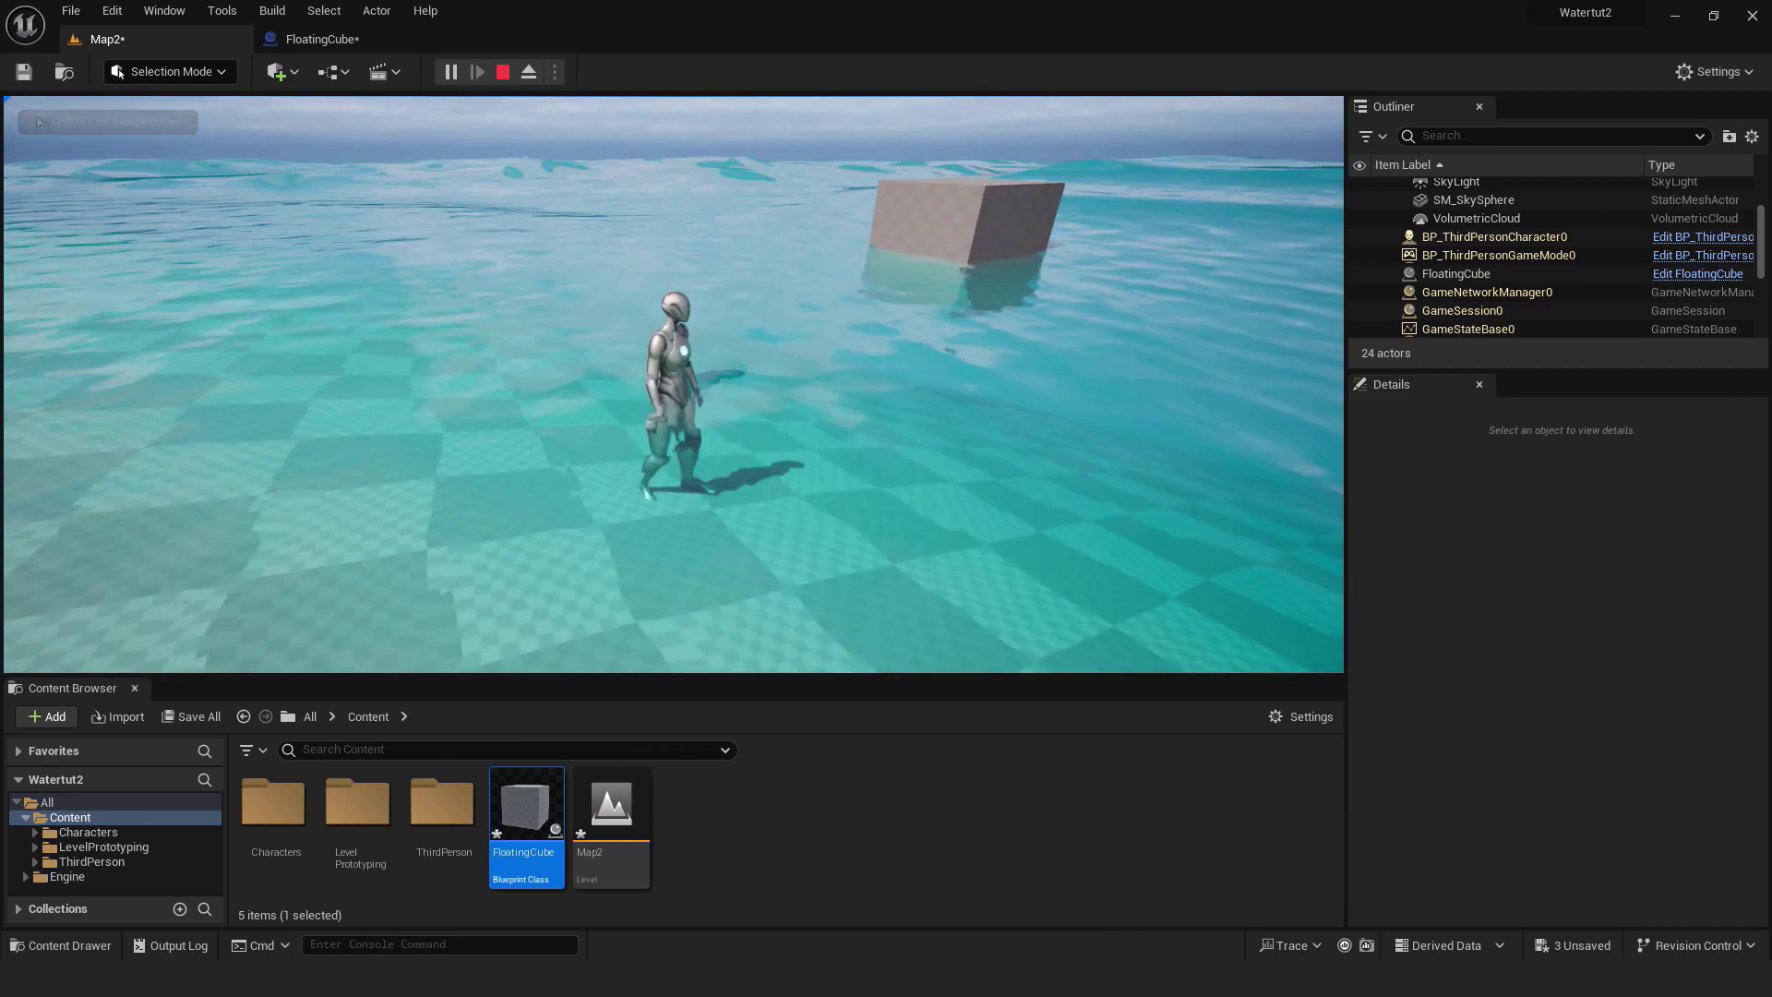
pyautogui.press('w')
pyautogui.press('w')
pyautogui.press('space')
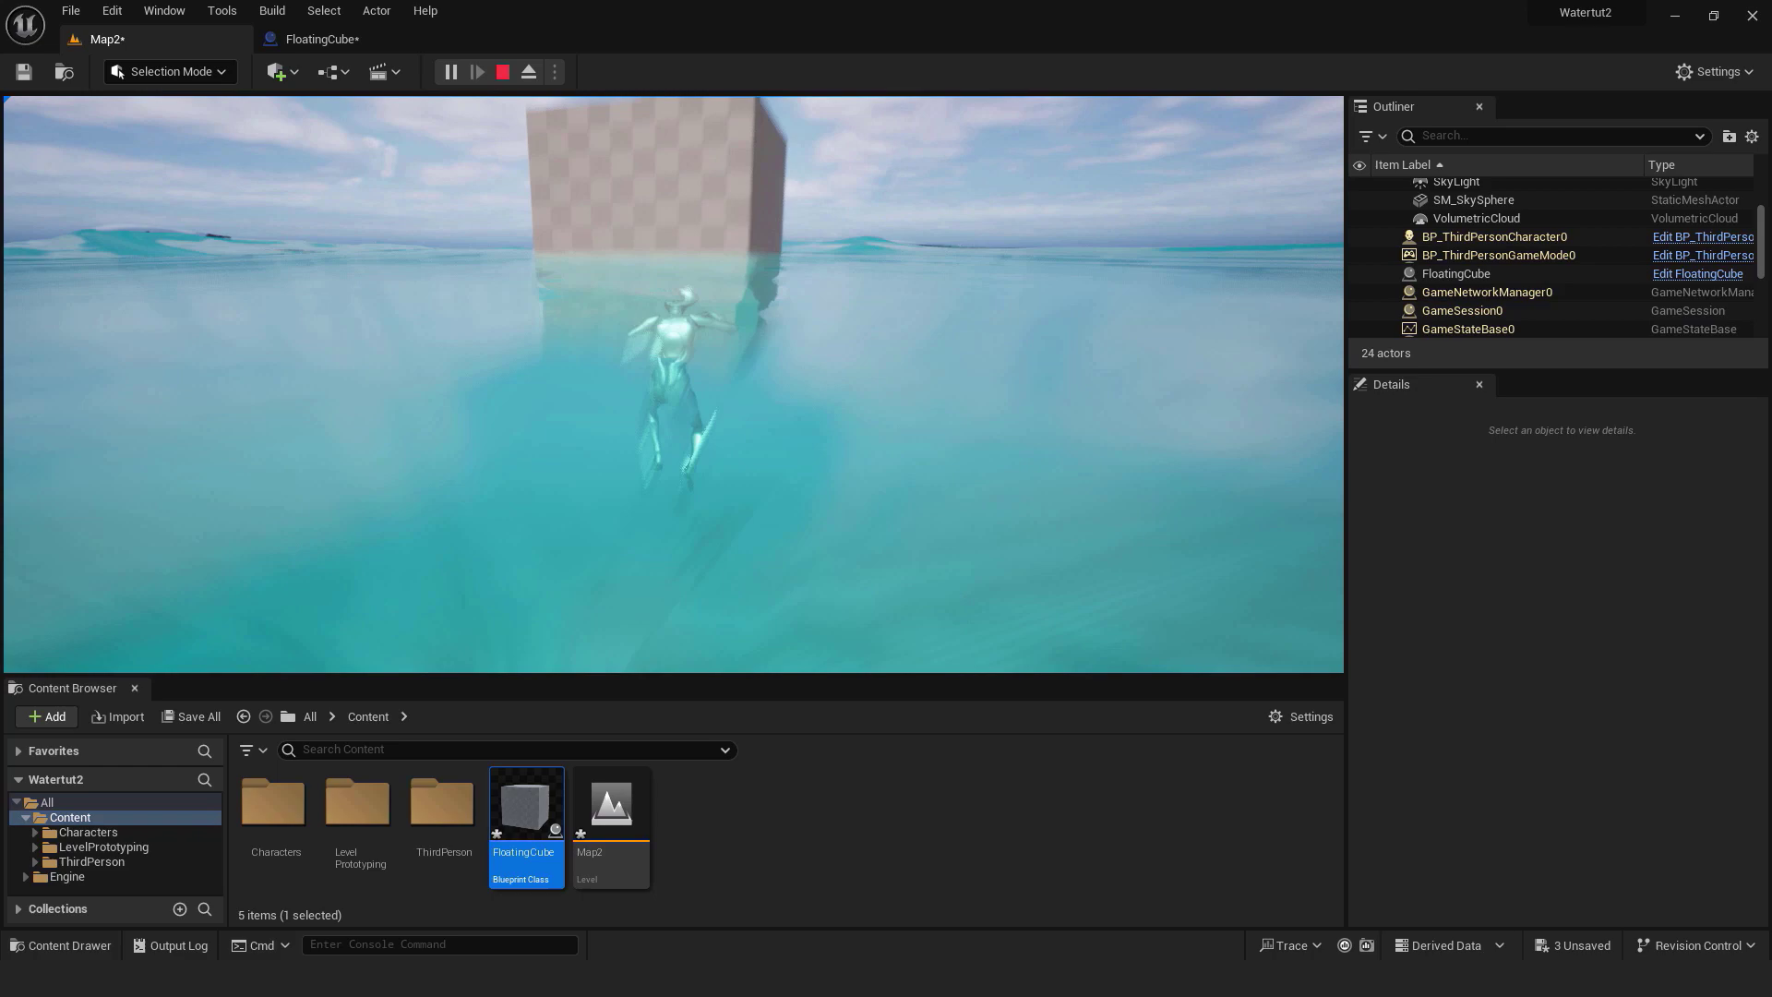
# Step: Move the character underwater beneath the cube and jump into it repeatedly to test its buoyancy
pyautogui.press('w')
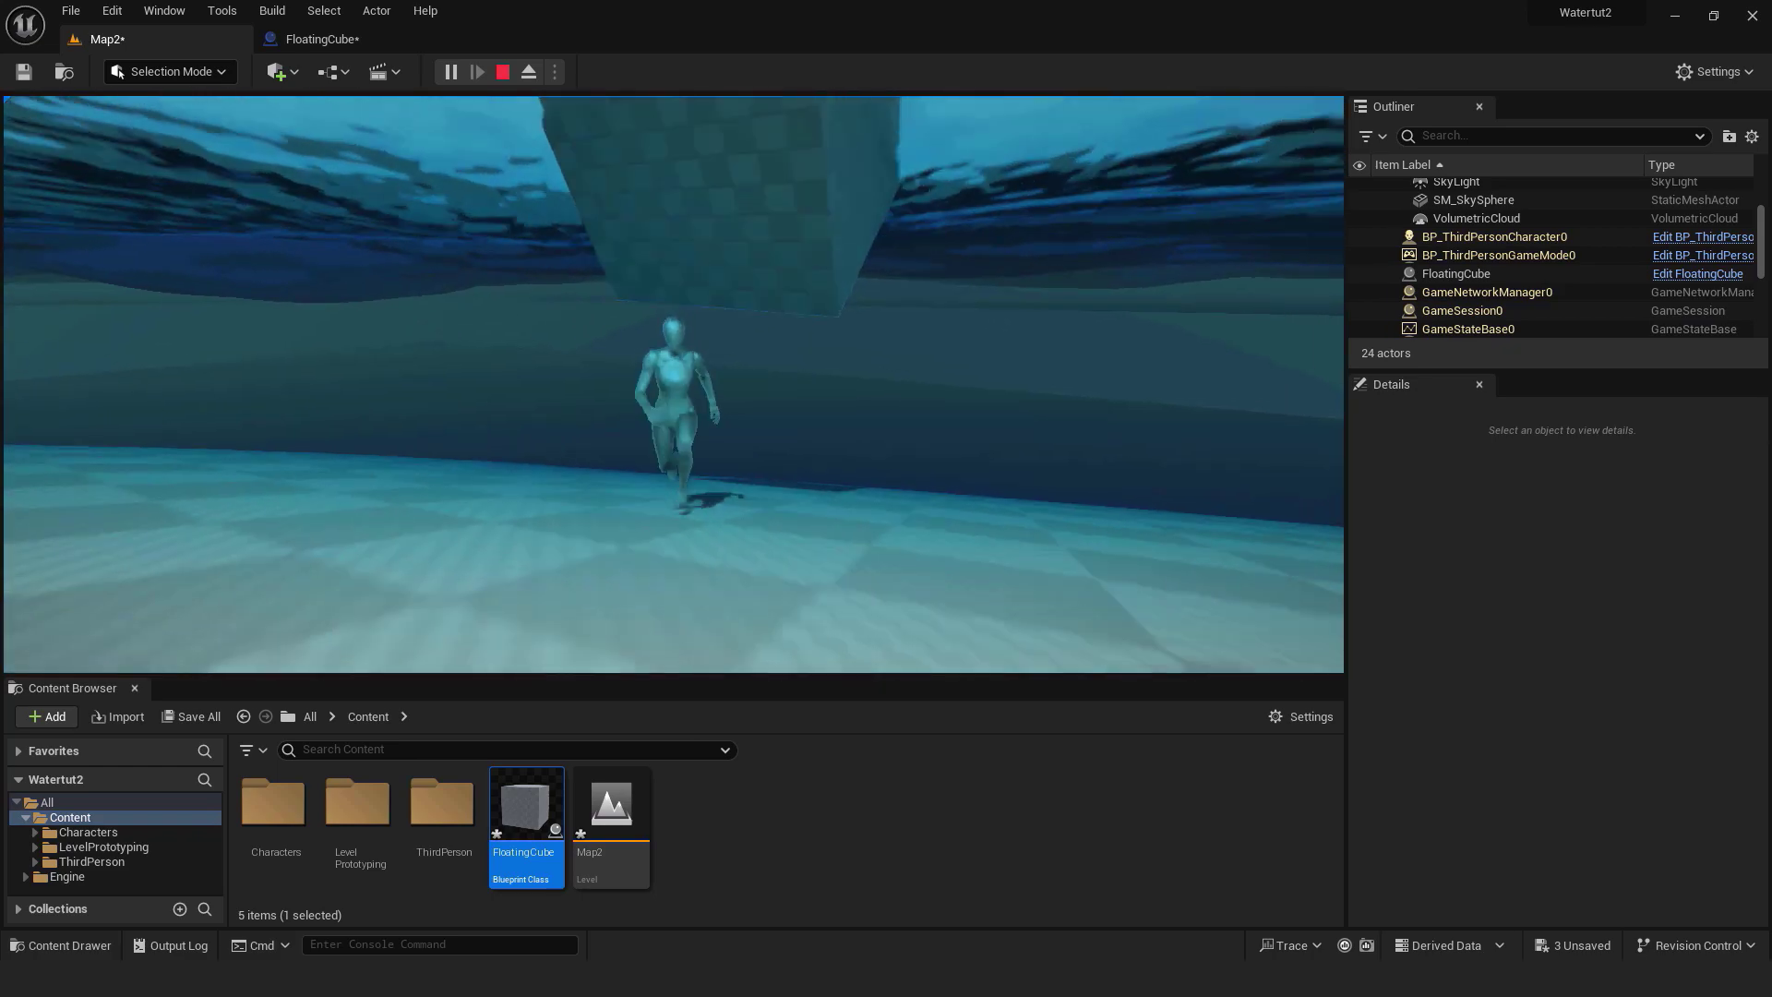
pyautogui.press('w')
pyautogui.press('space')
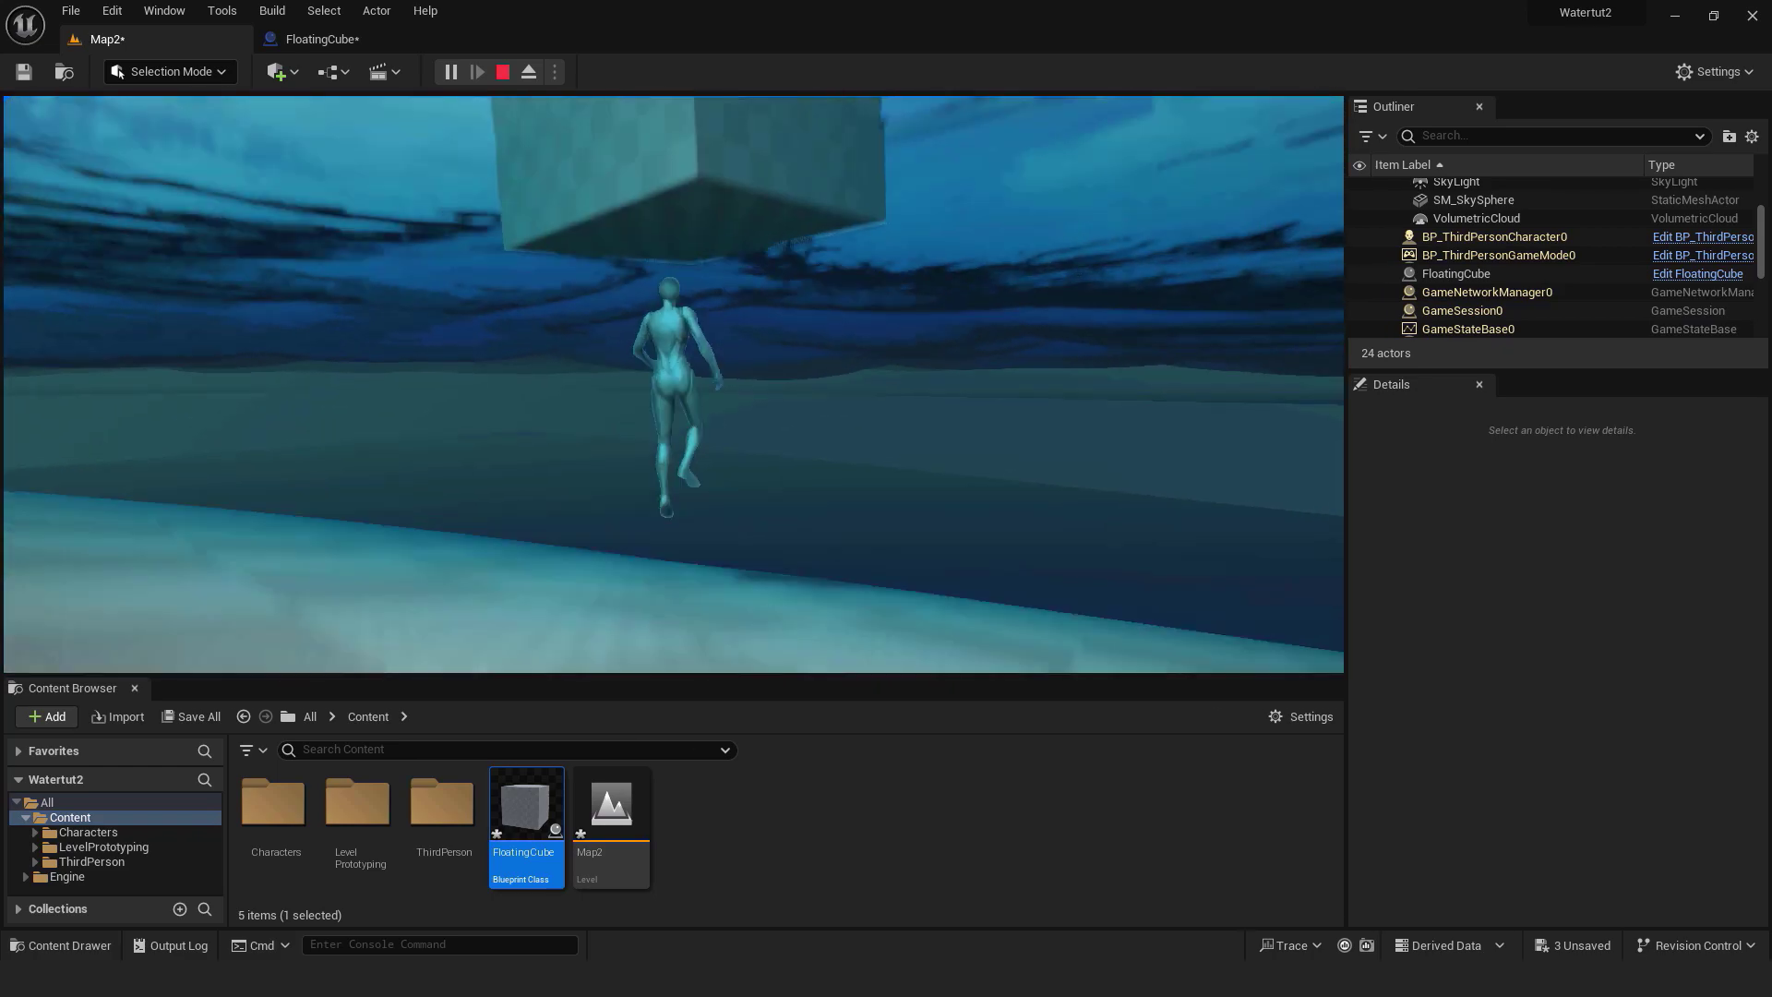
pyautogui.press('space')
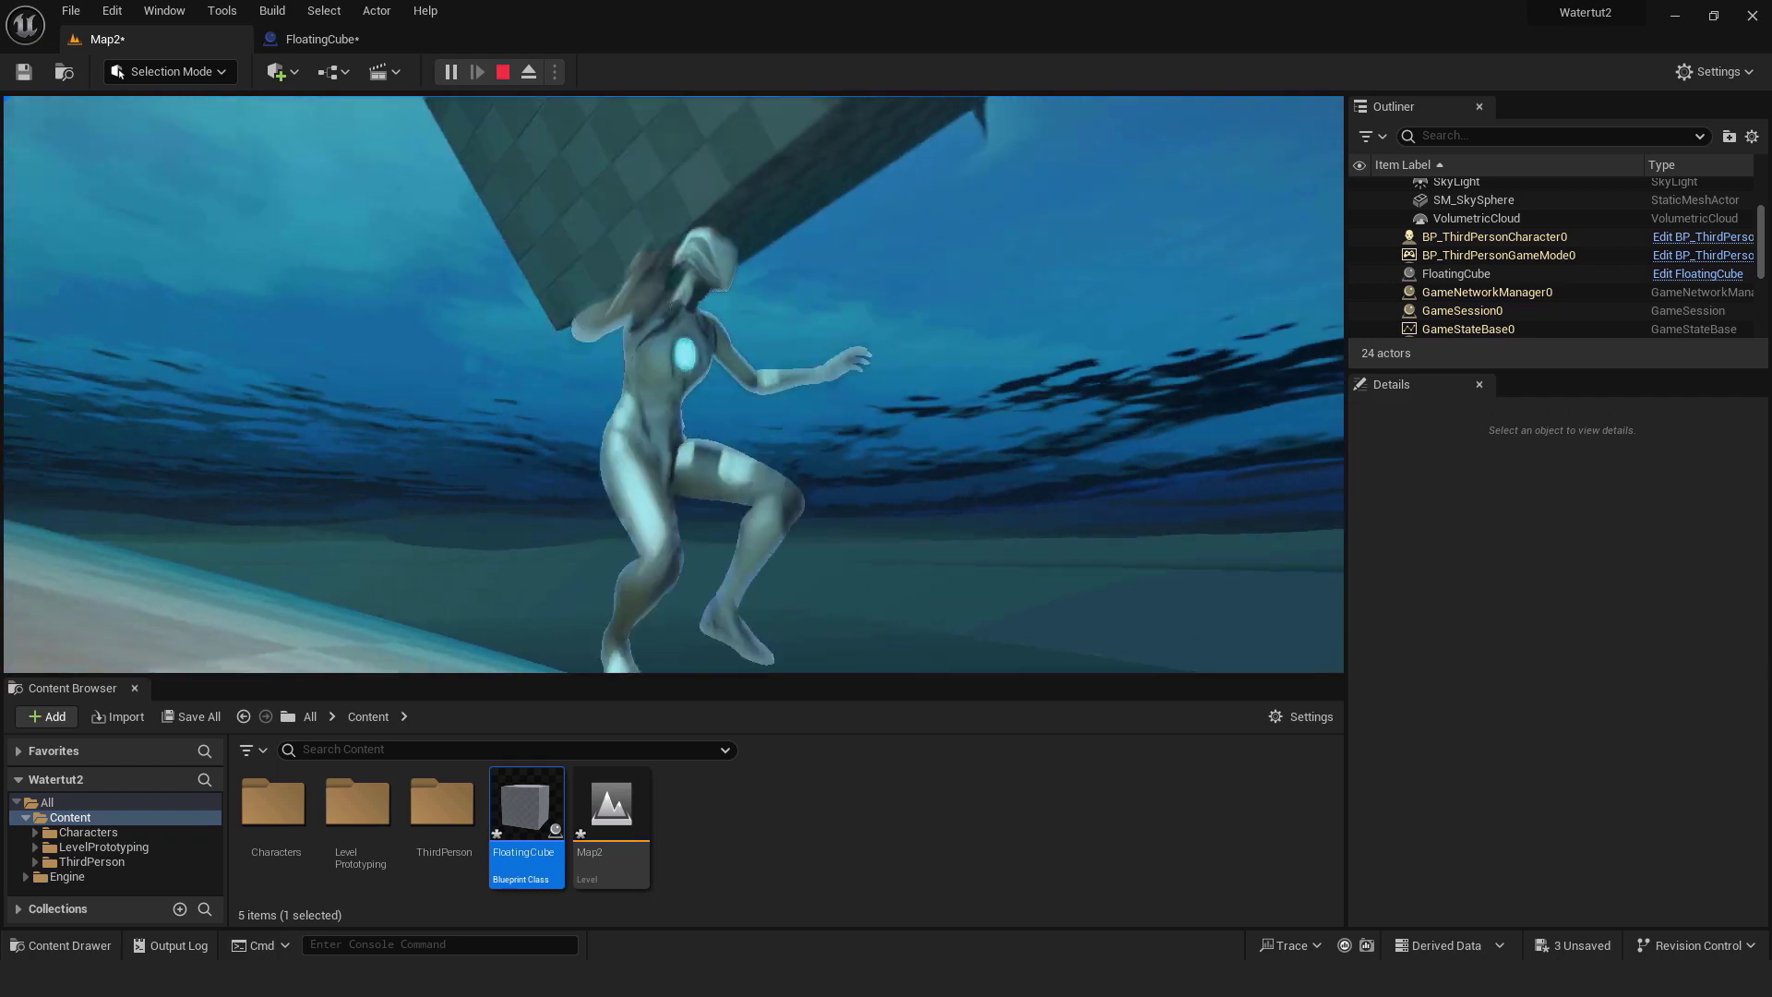
pyautogui.press('w')
pyautogui.press('space')
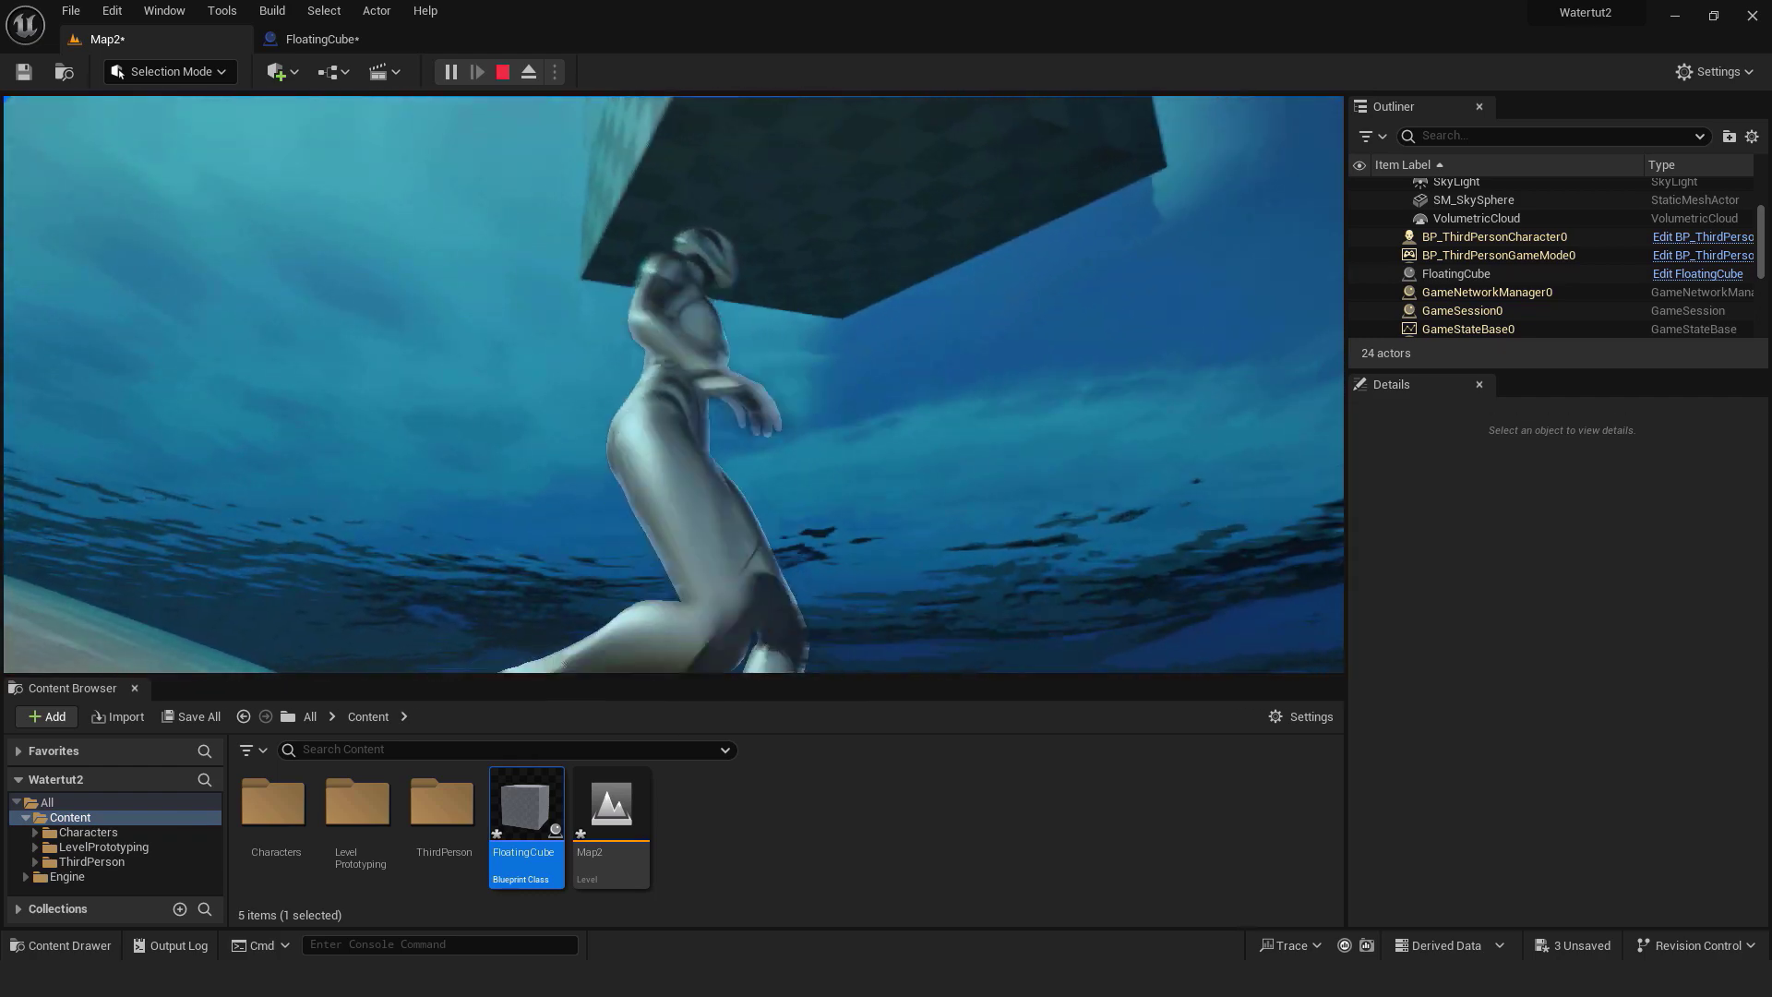
pyautogui.press('space')
pyautogui.press('space')
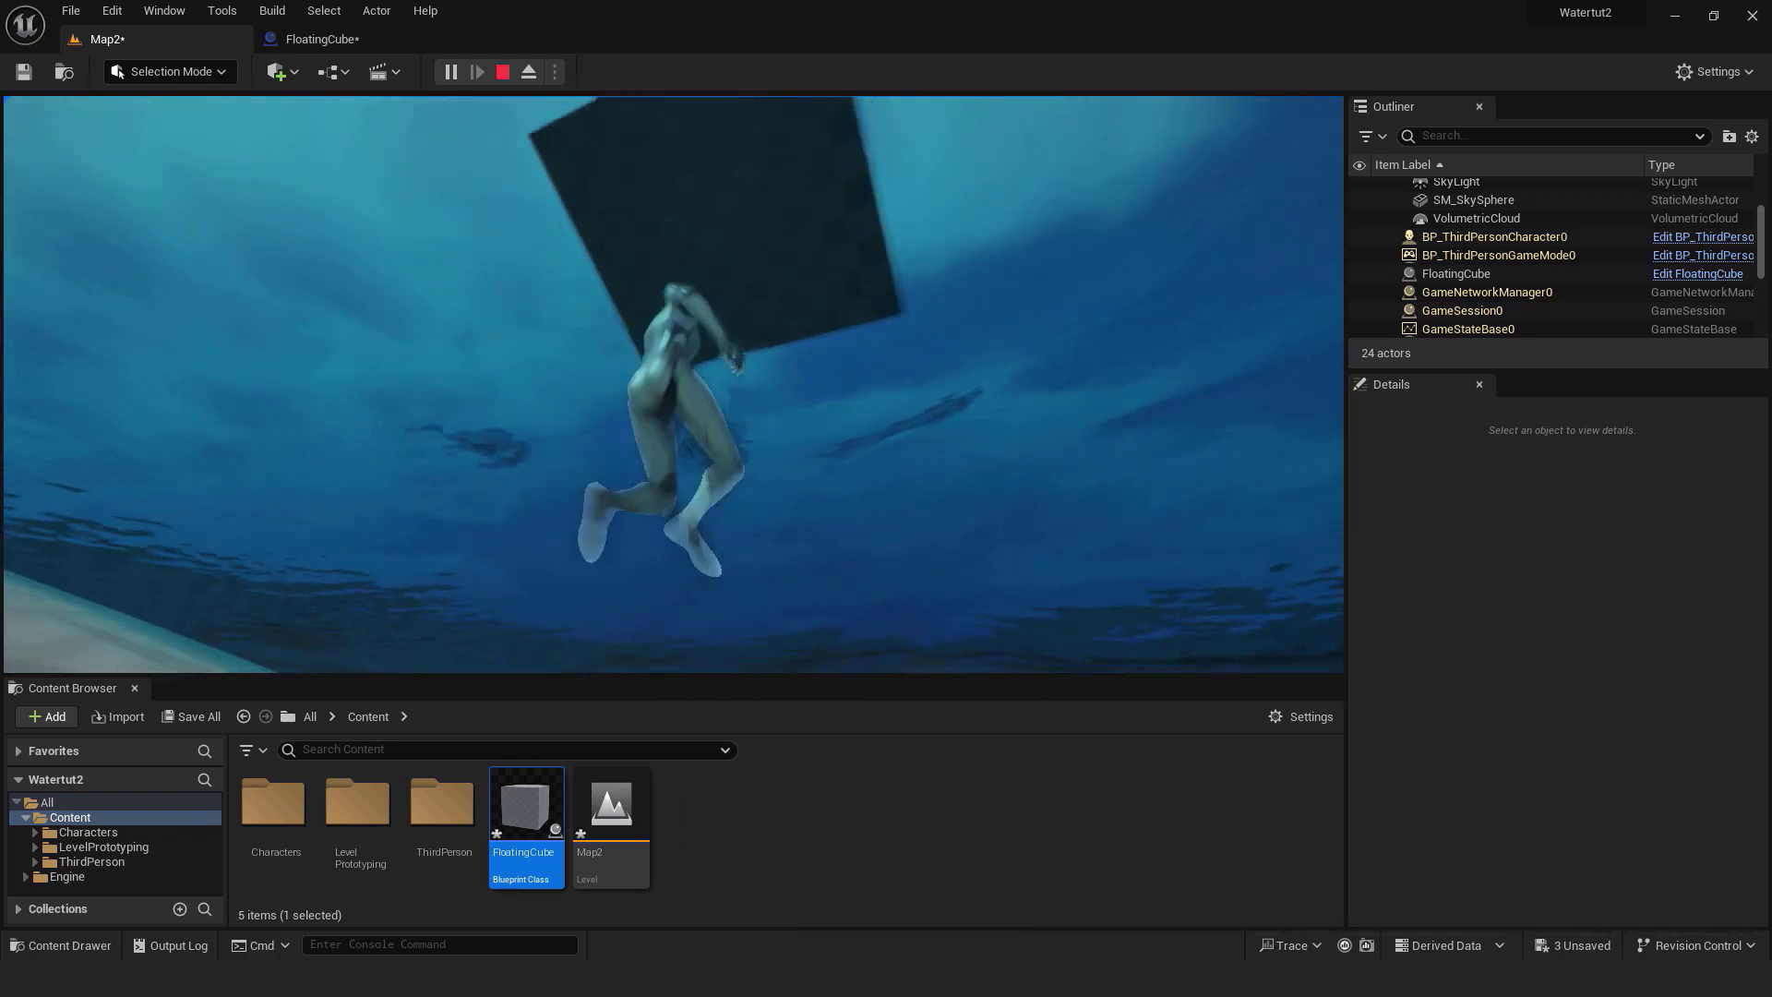